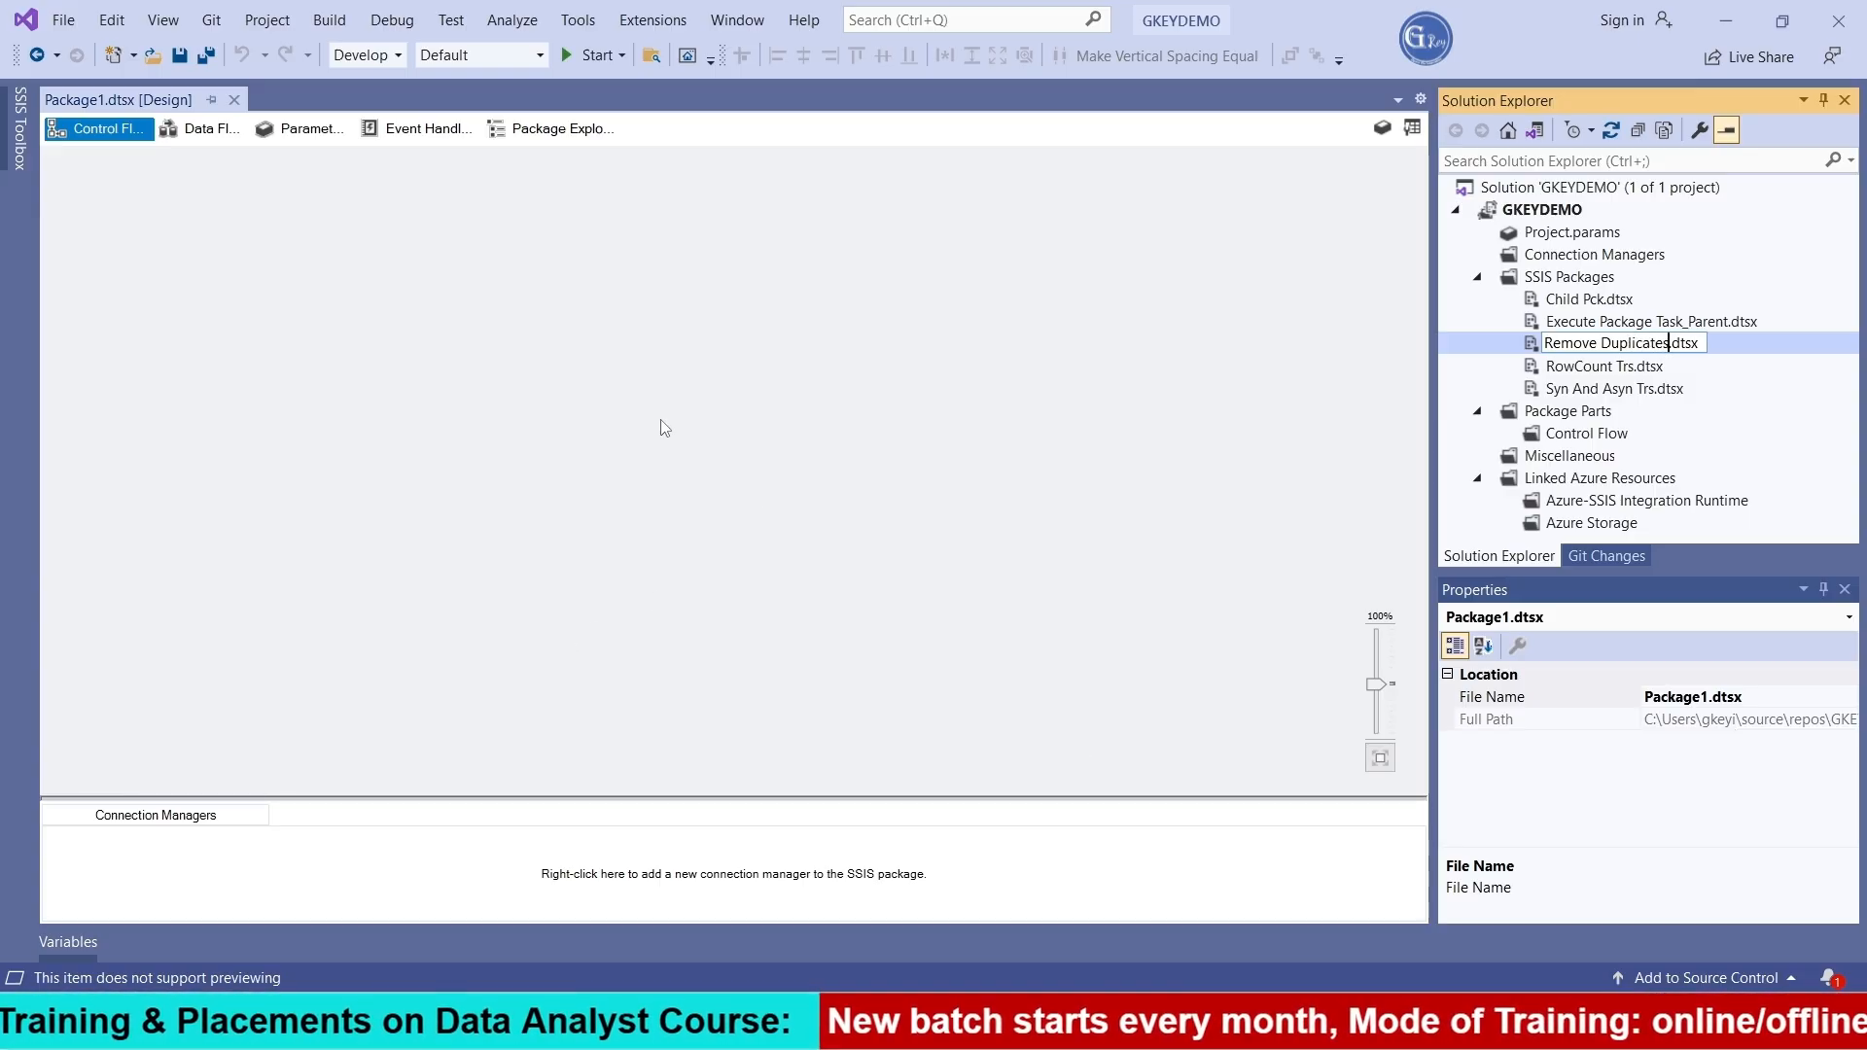
Rename the new SSIS package as Remove Duplicates.dtsx and accept renaming its package object too
key("Return")
left_click(932, 620)
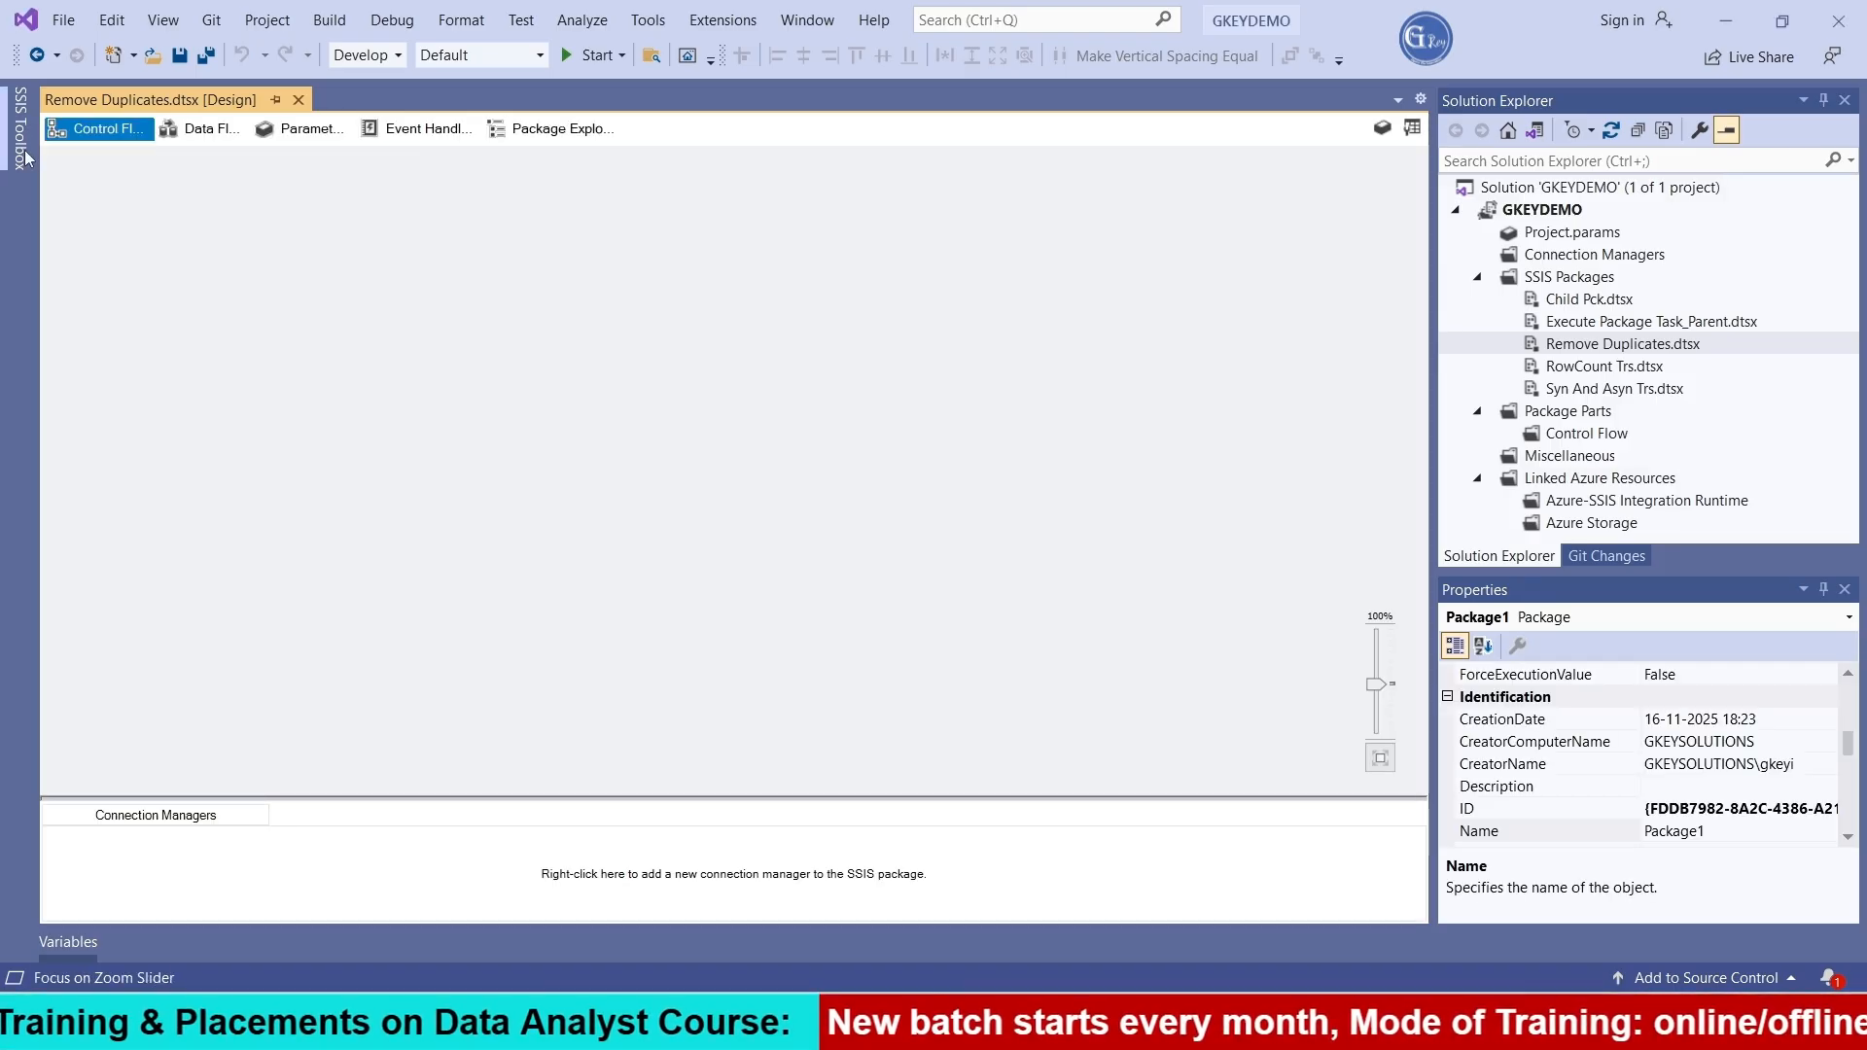
Switch to File Explorer and open the Emp_Data.xlsx workbook from the Files folder on Disk (D:)
left_click(820, 1025)
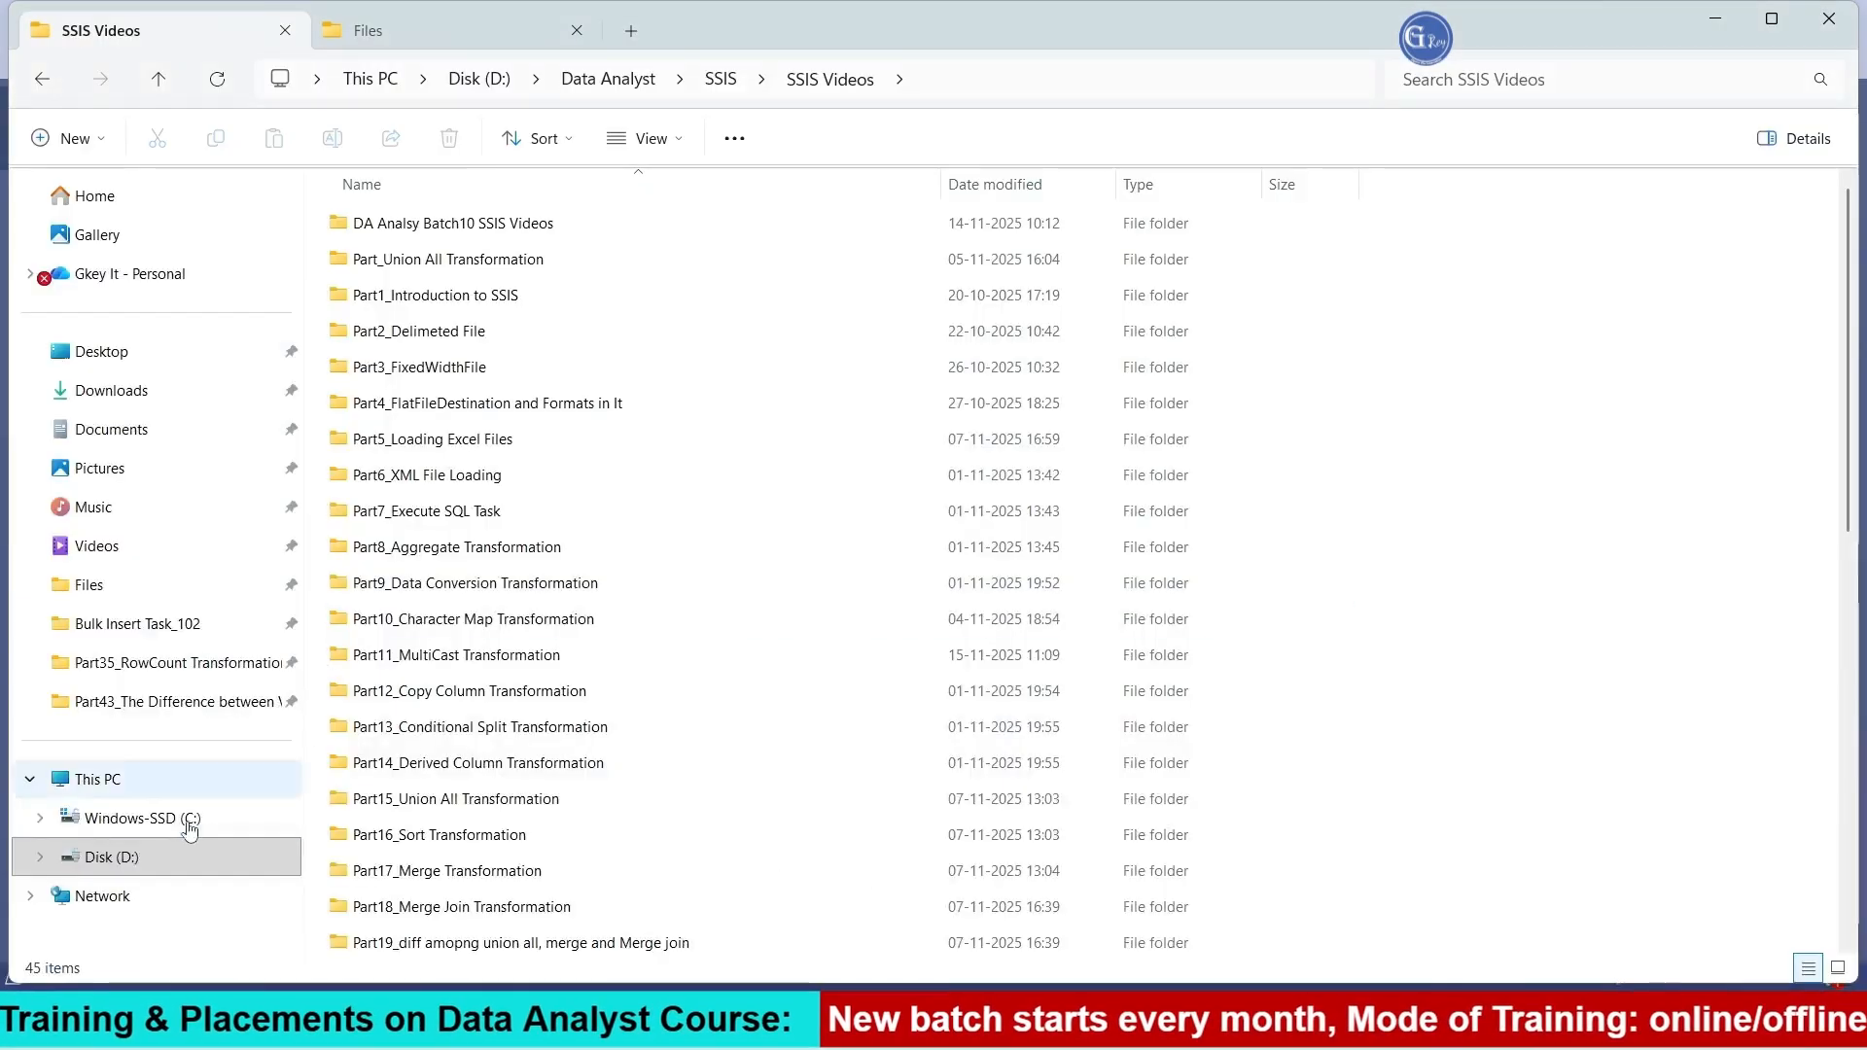
left_click(126, 779)
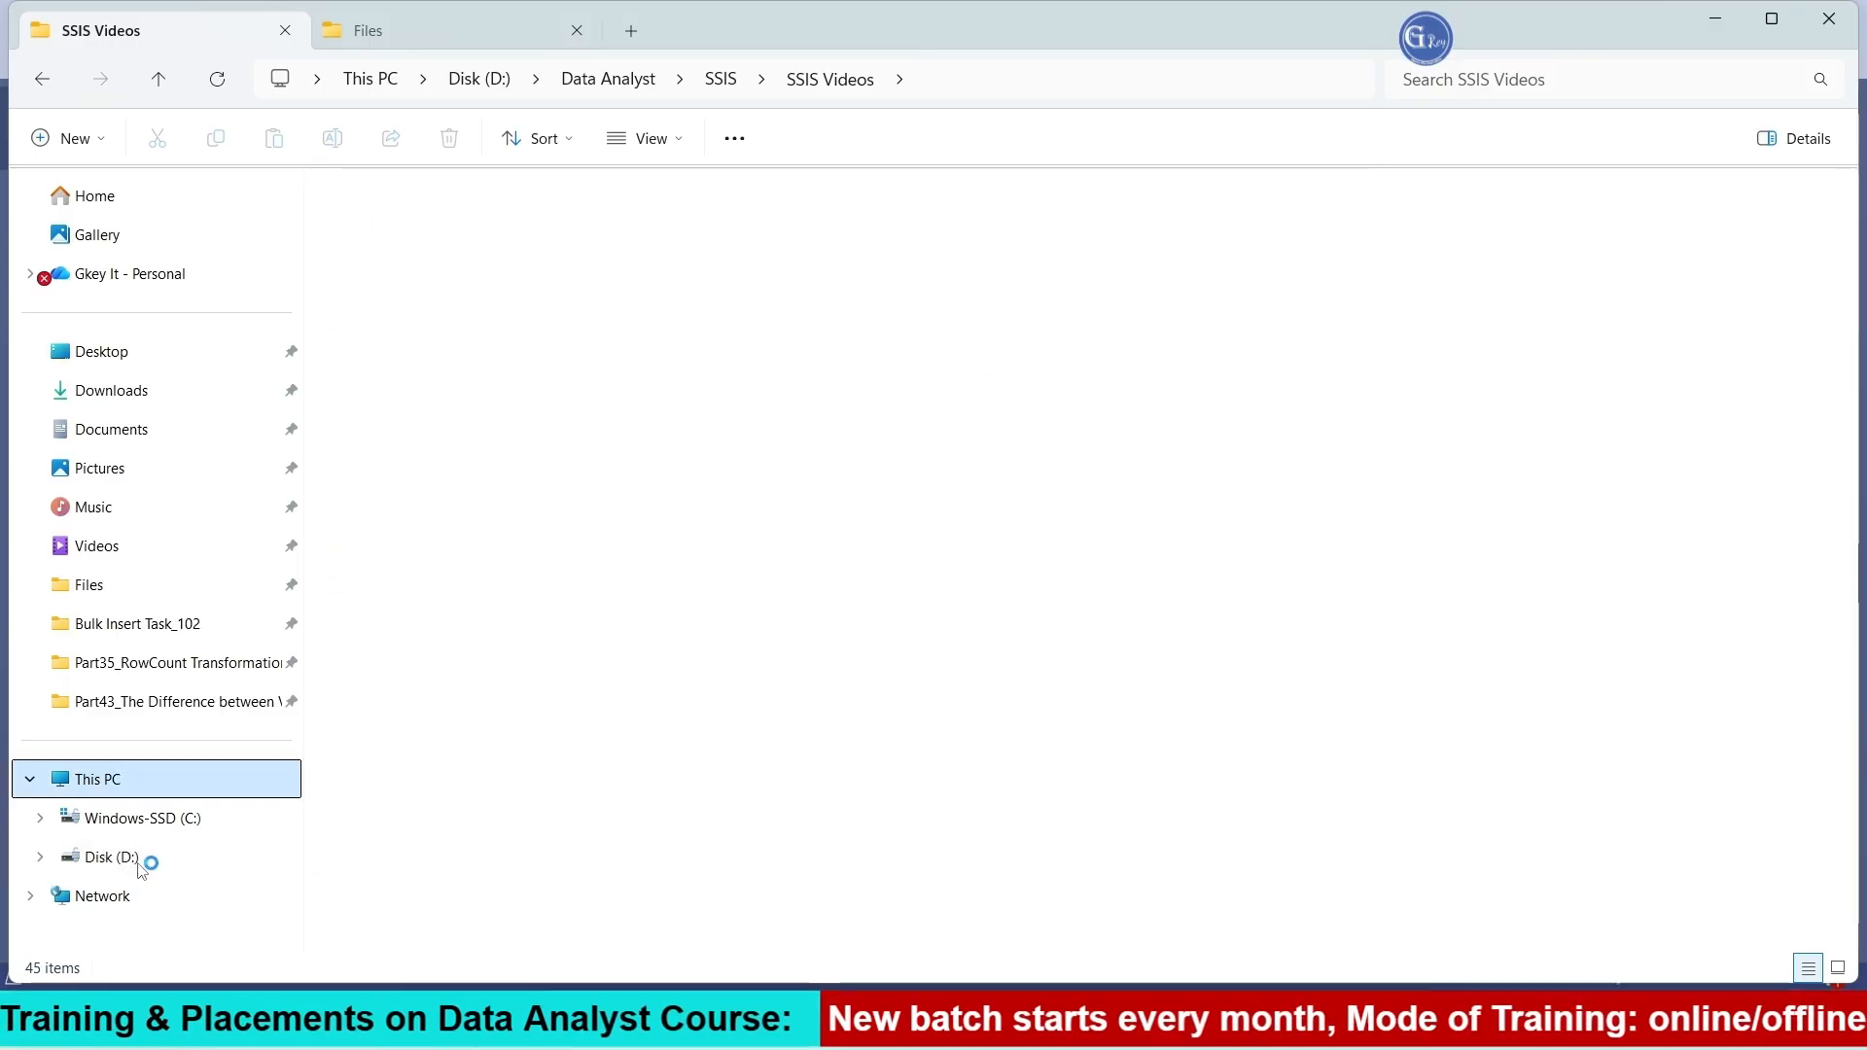
left_click(126, 858)
left_click(420, 260)
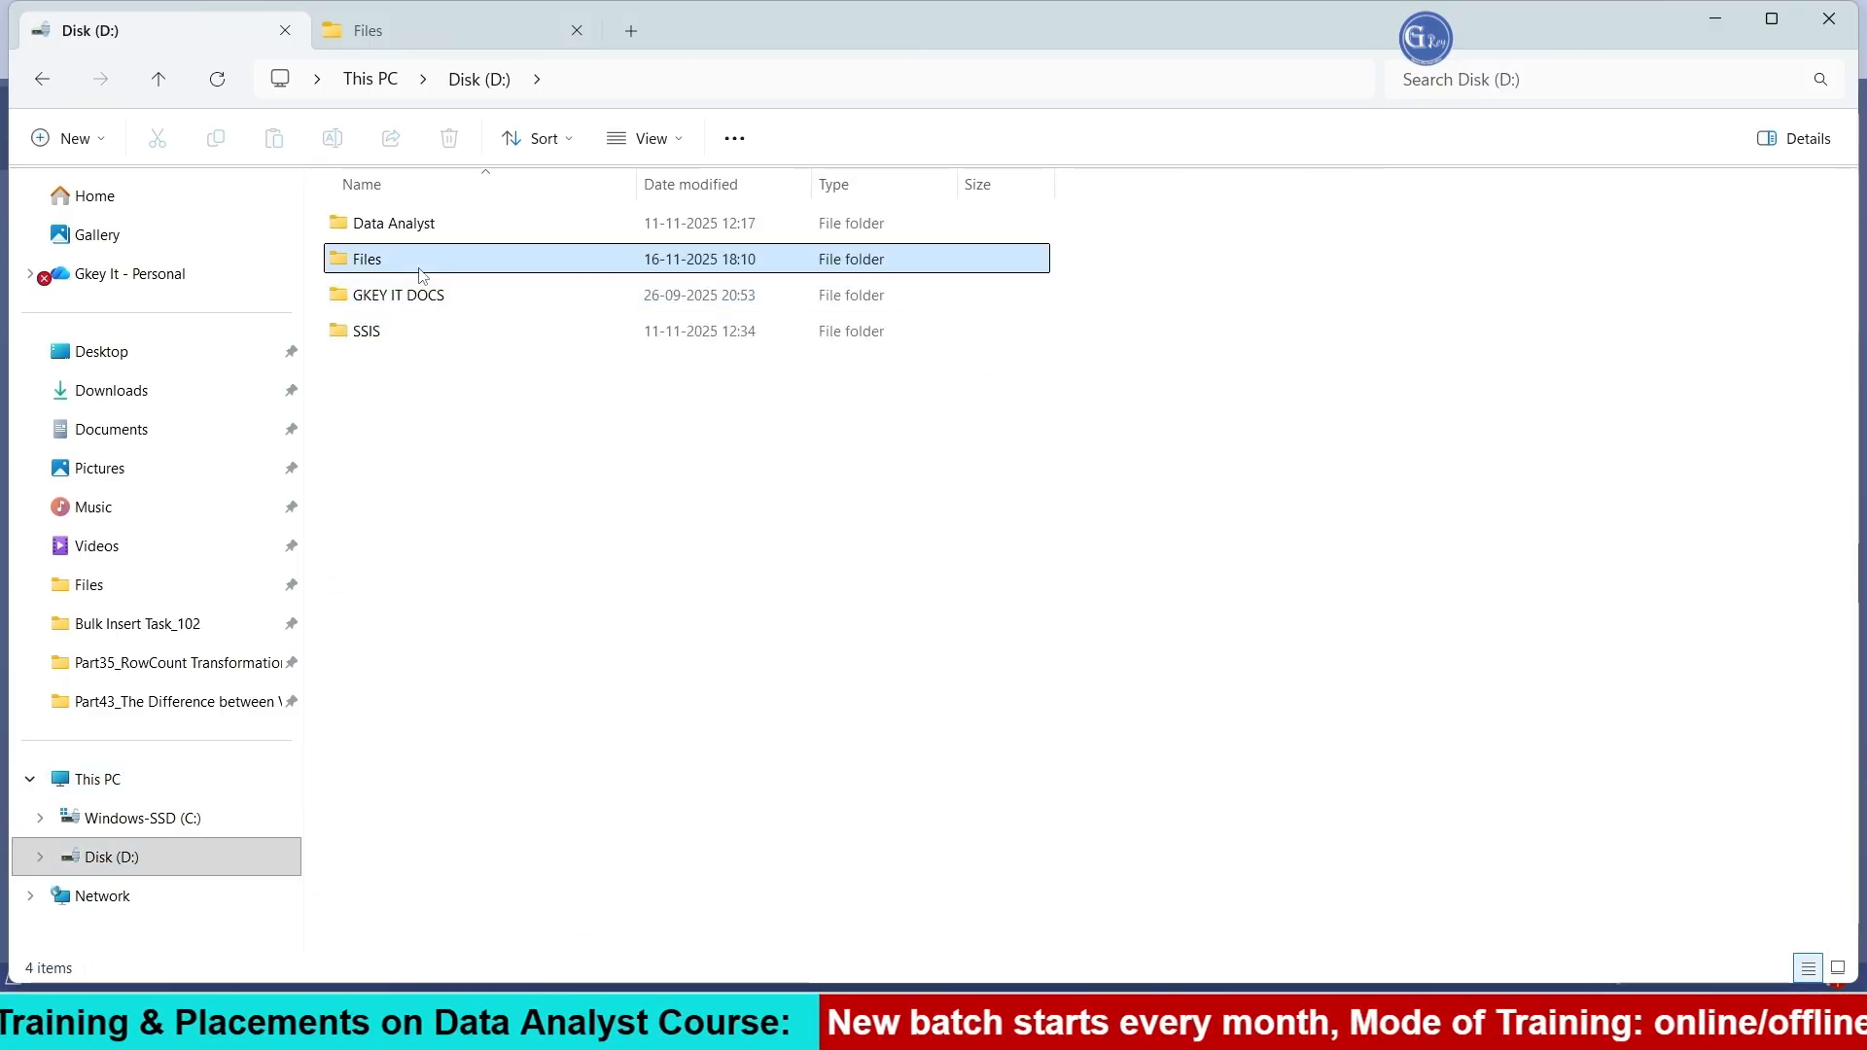
key("Return")
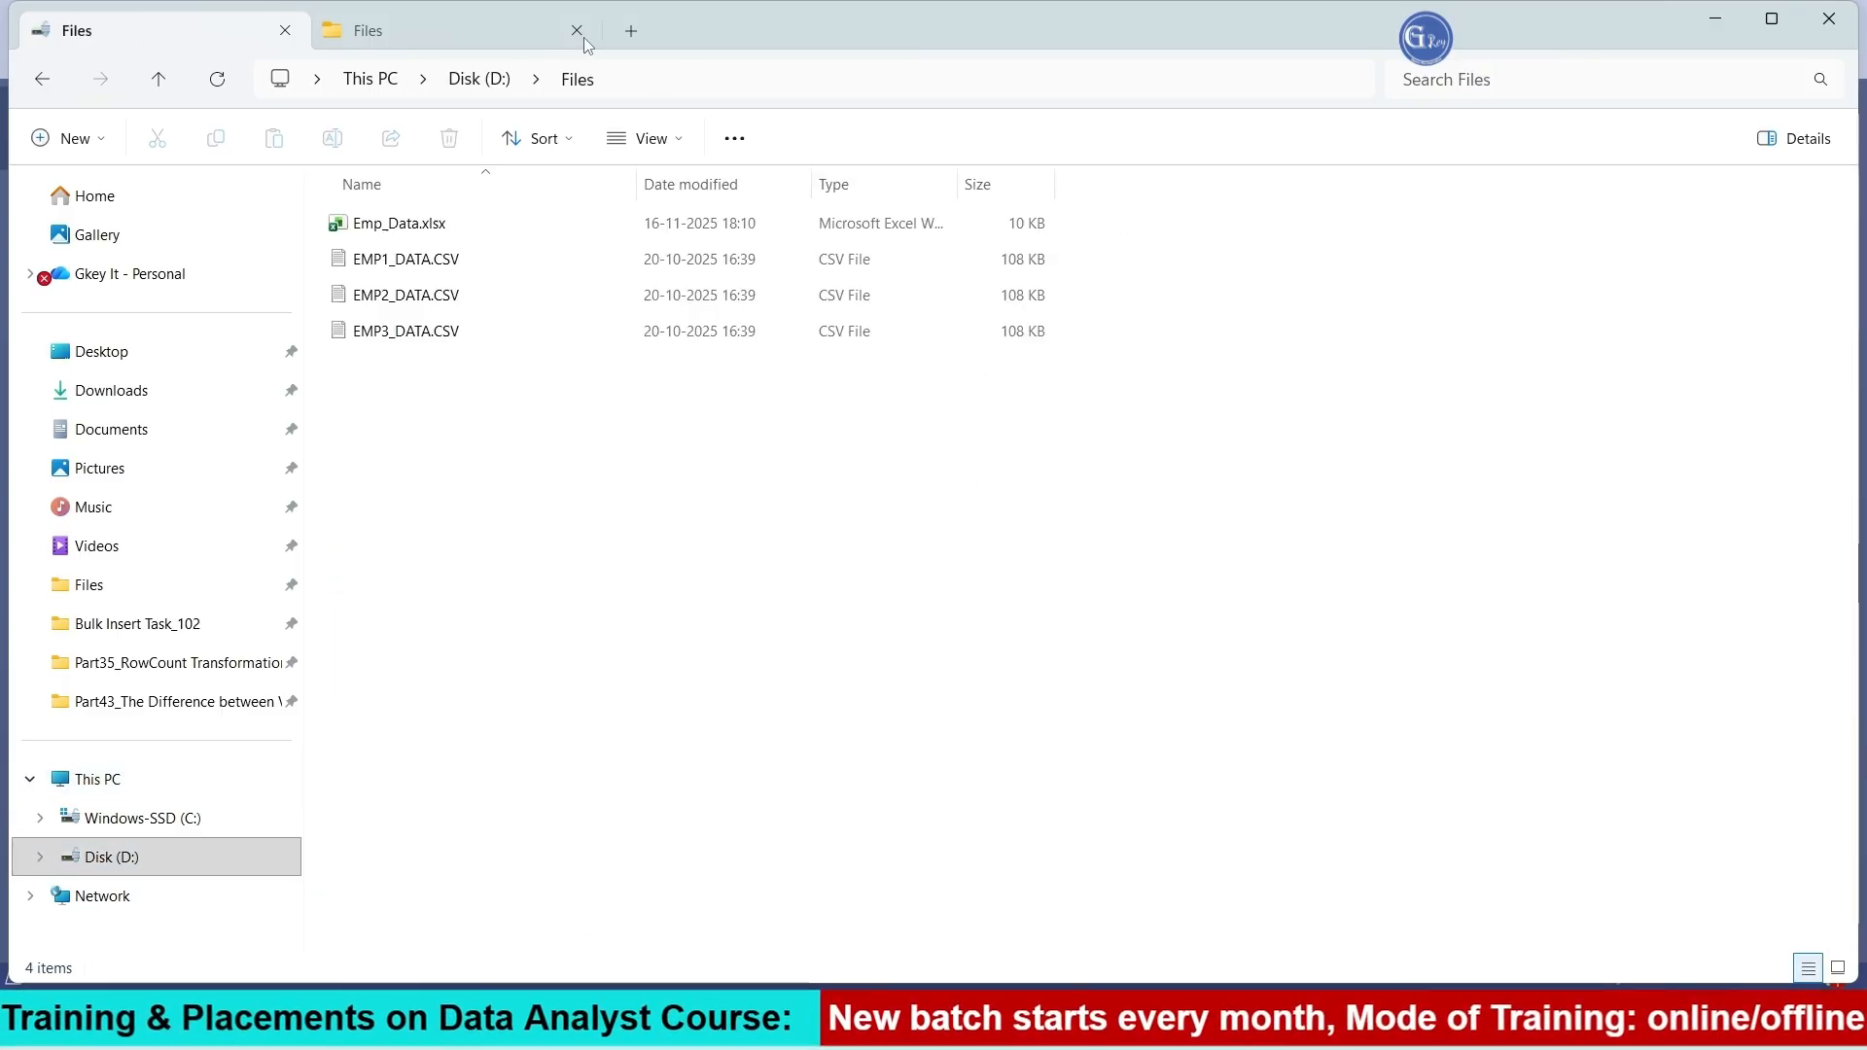
double_click(454, 226)
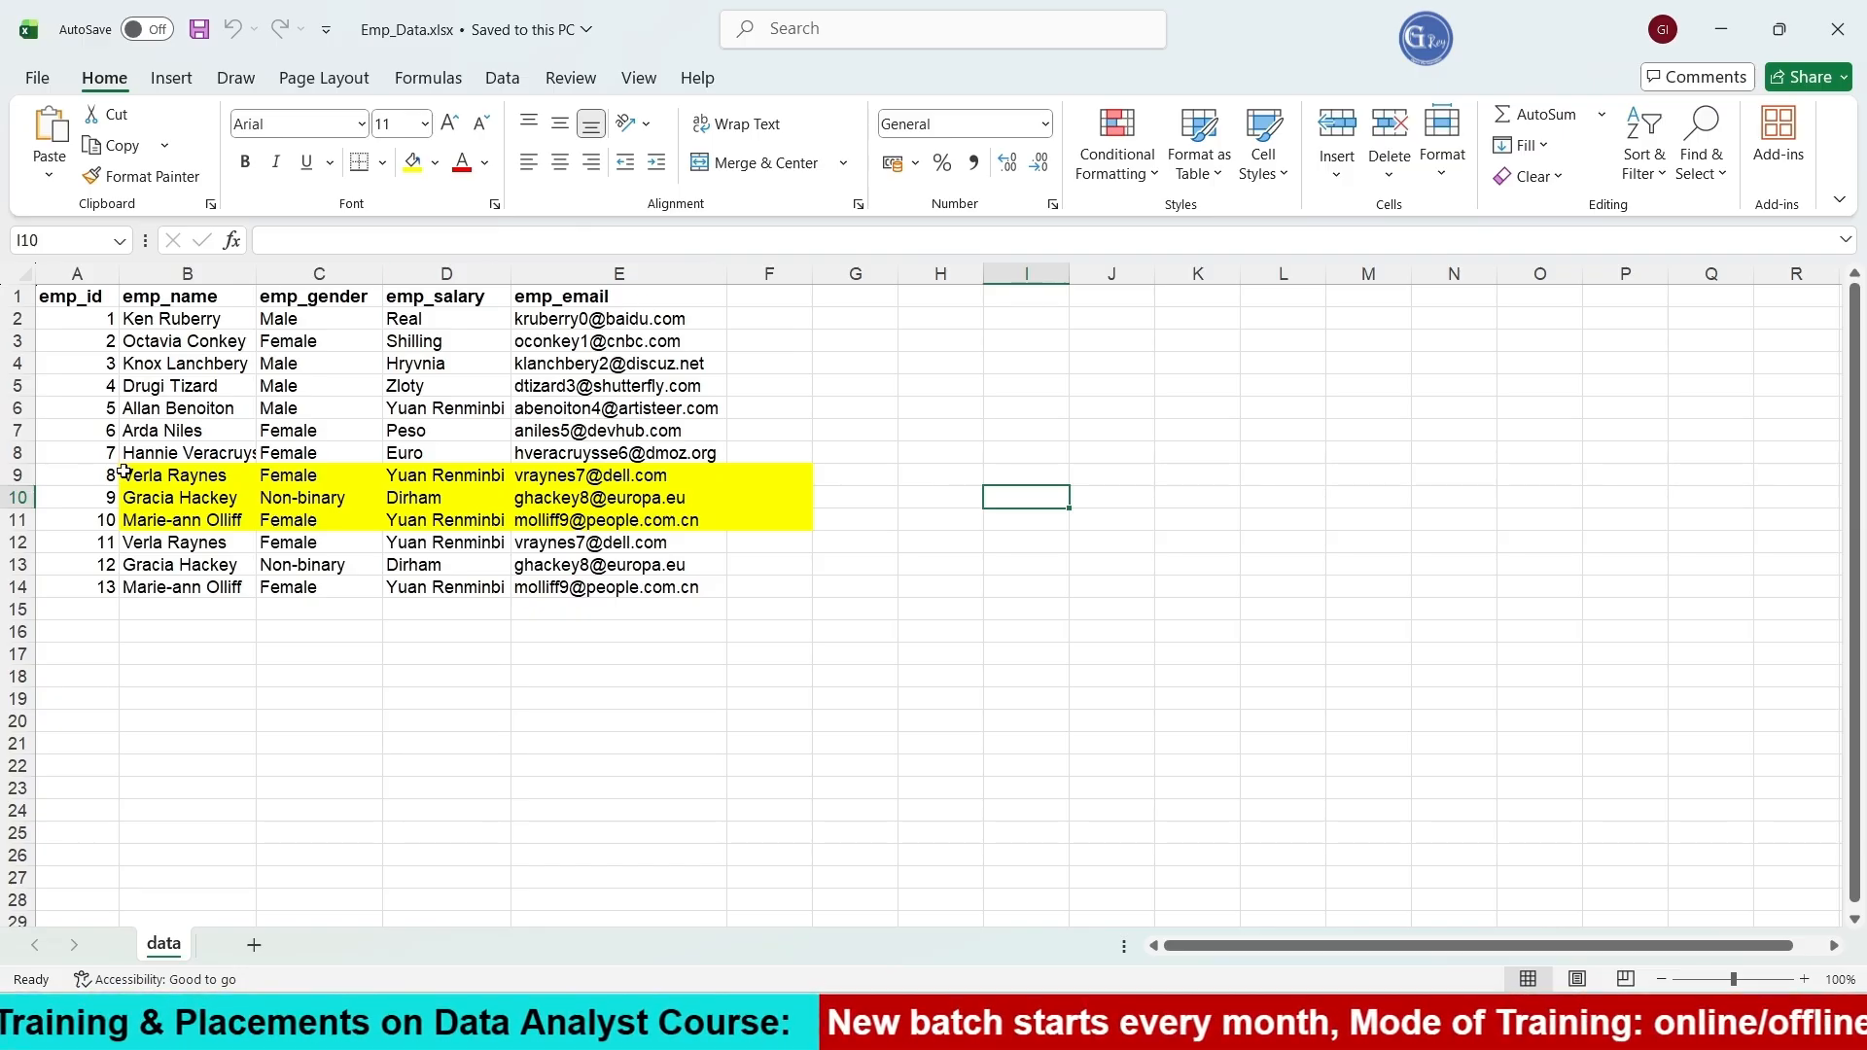
Compare the highlighted employee rows with the last three rows across the emp_name to emp_email columns
left_click_drag(124, 473, 644, 516)
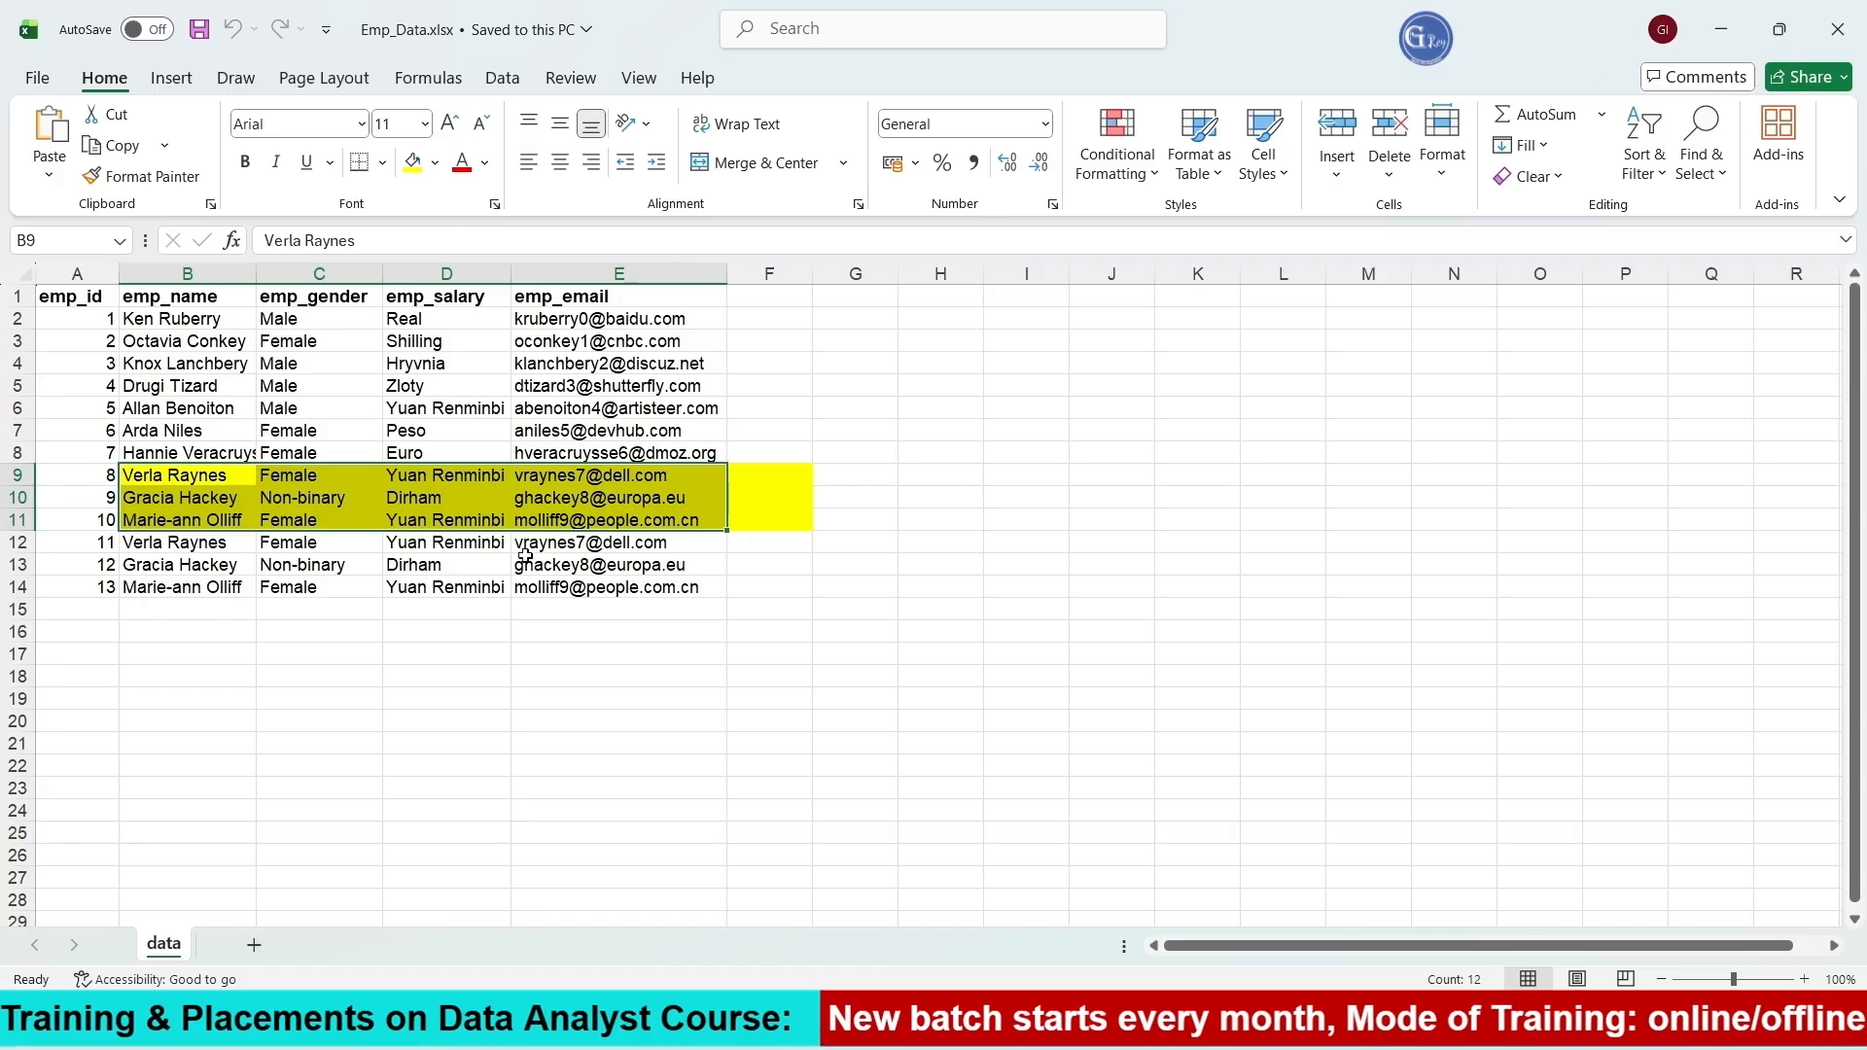
left_click_drag(145, 542, 627, 588)
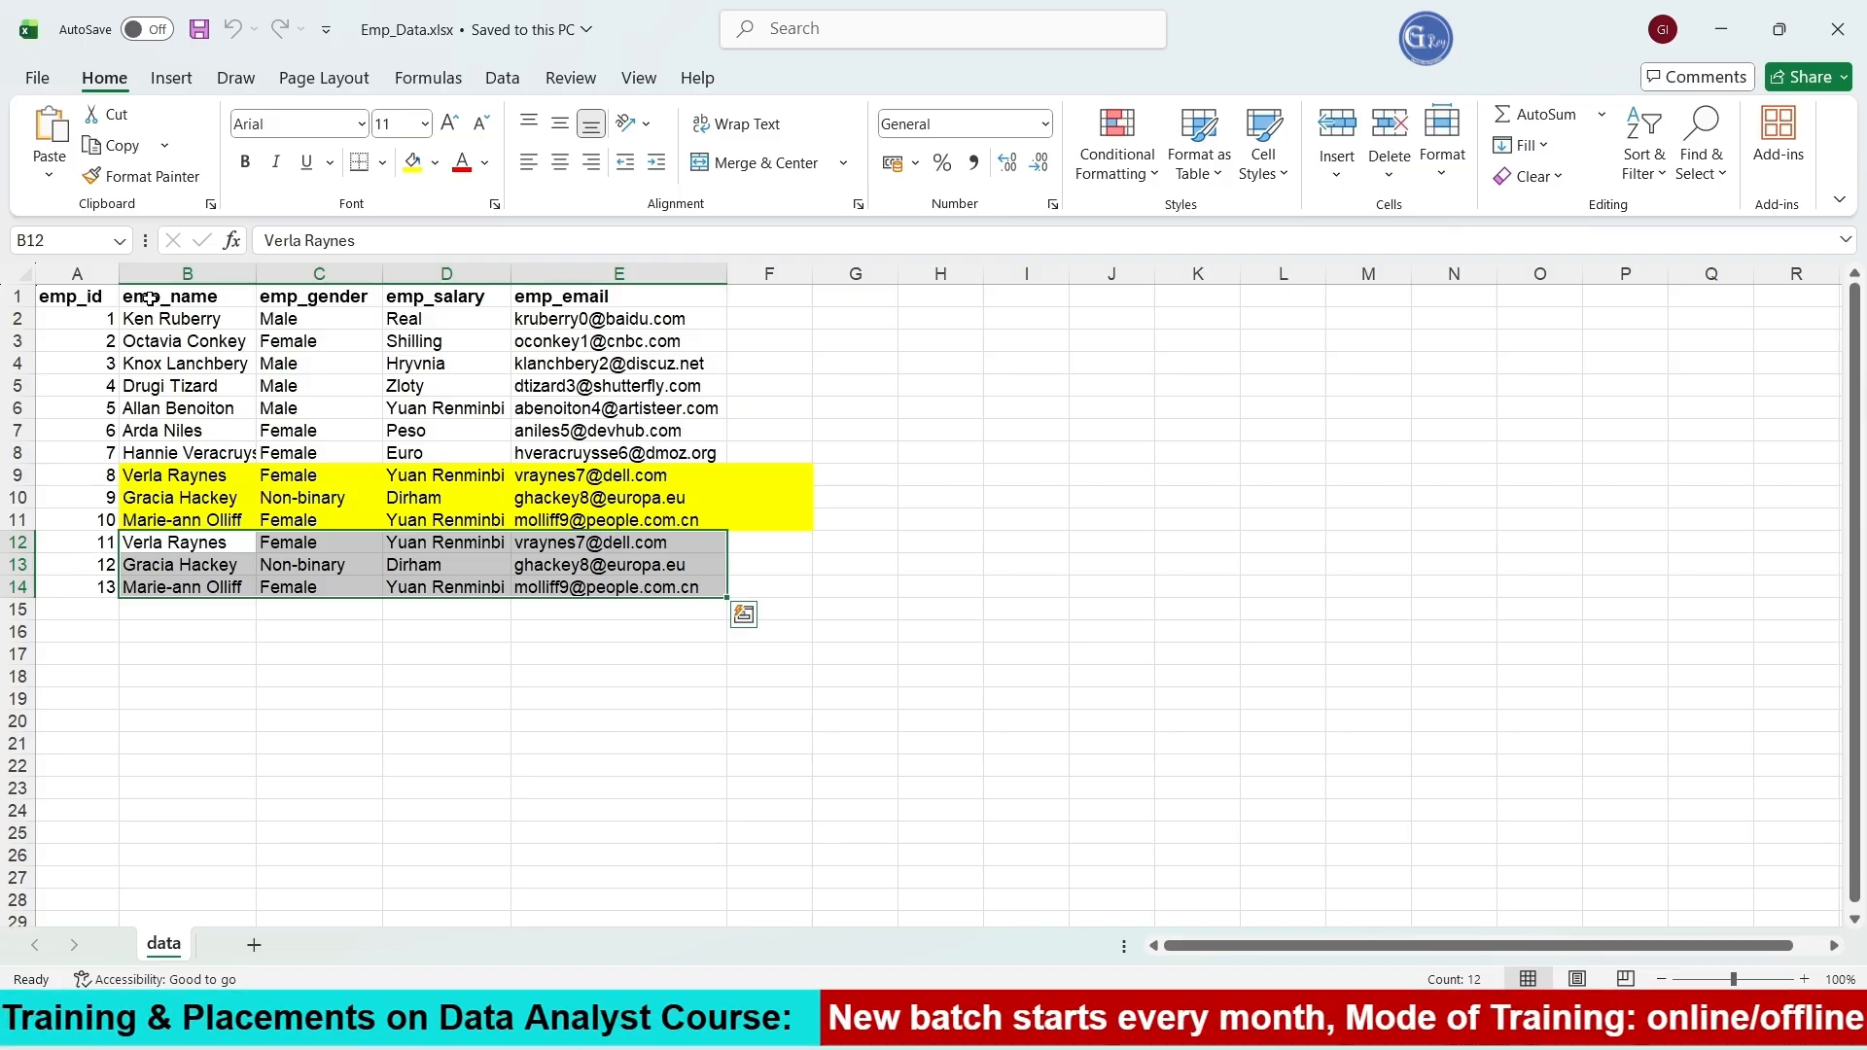
left_click_drag(185, 297, 566, 303)
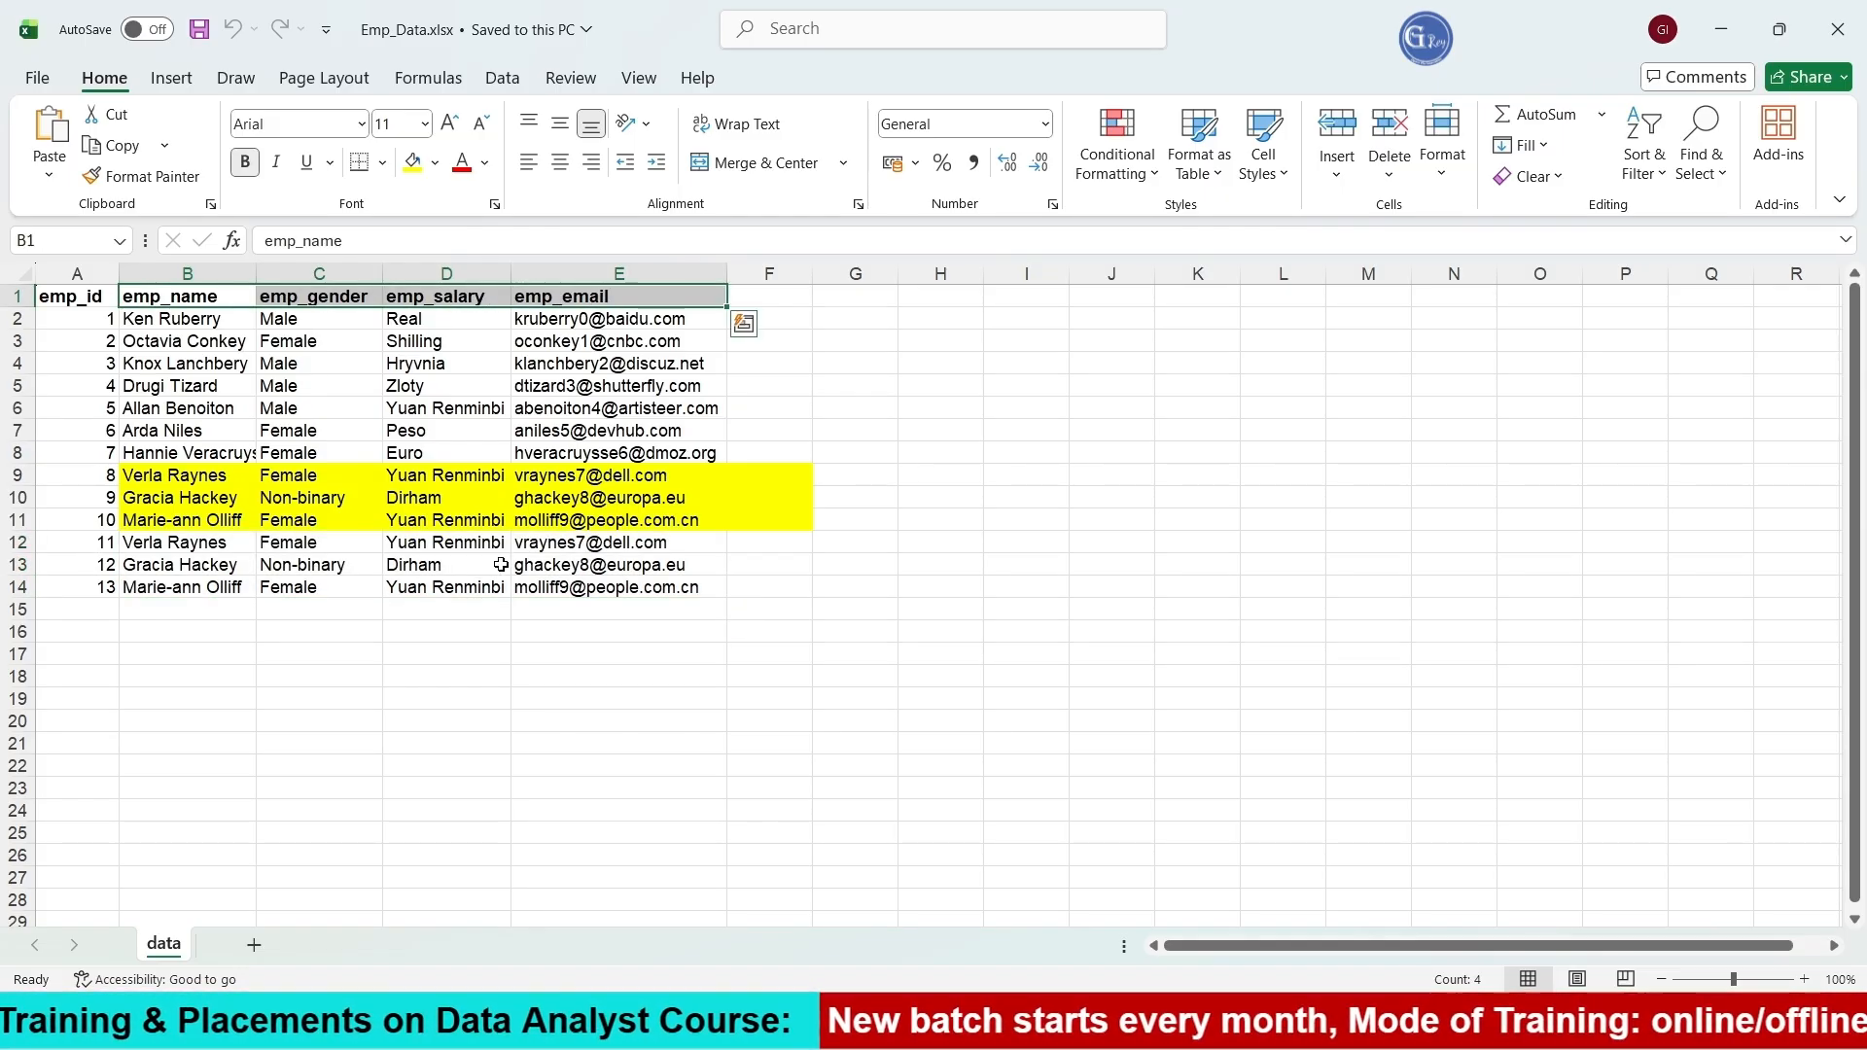
left_click_drag(185, 541, 595, 584)
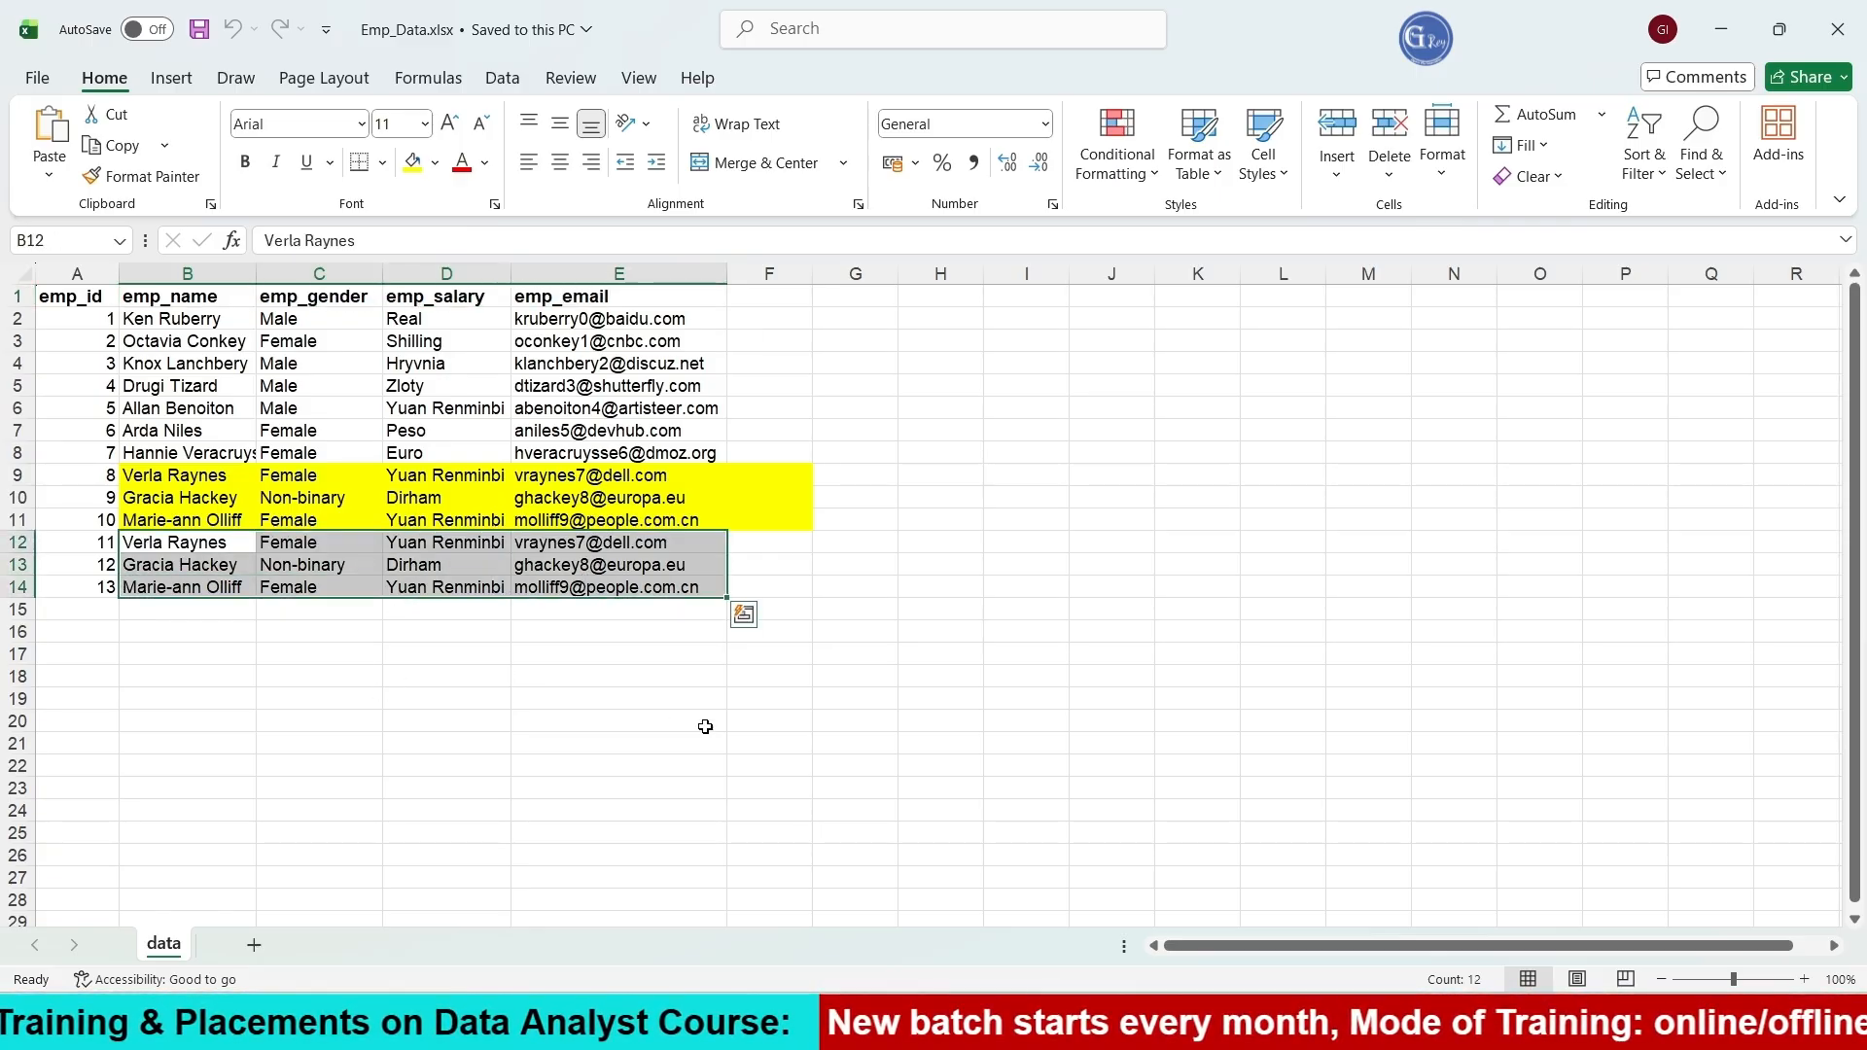
left_click(625, 719)
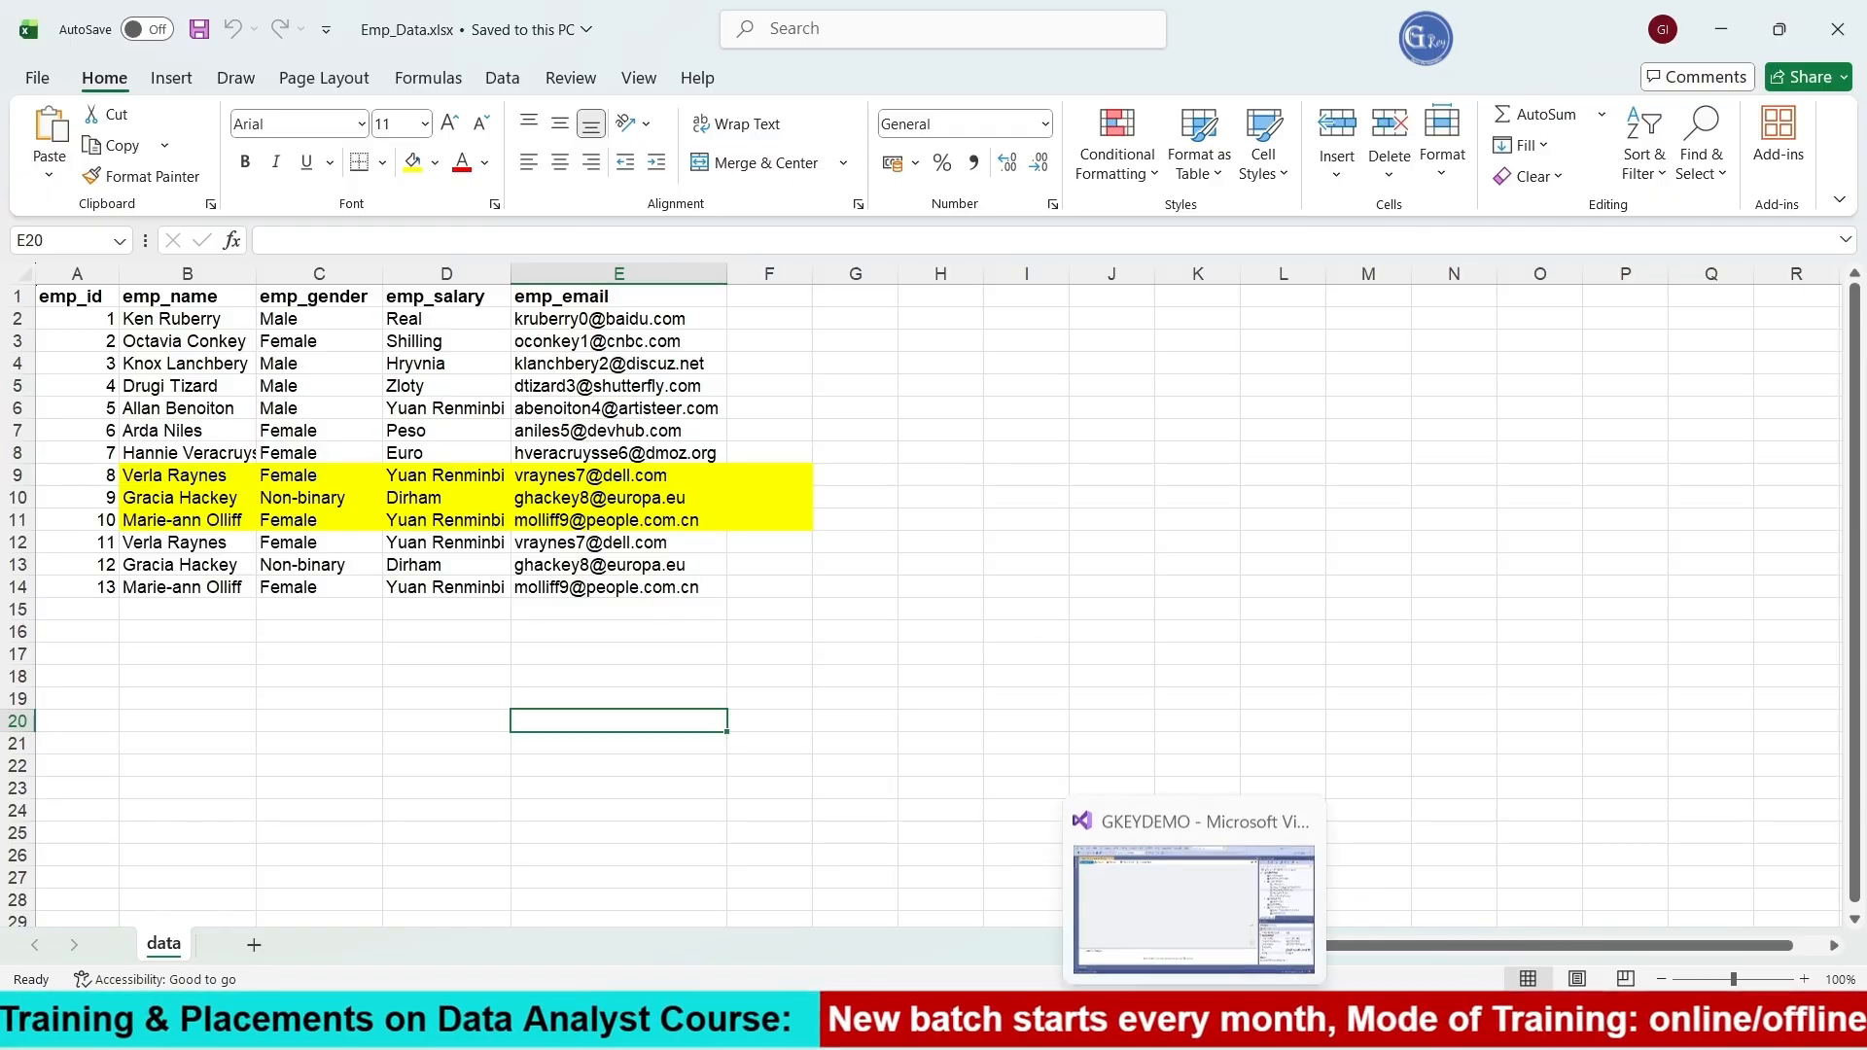
Close the Emp_Data workbook and switch back to the GKEYDEMO project in Visual Studio
left_click(1187, 1026)
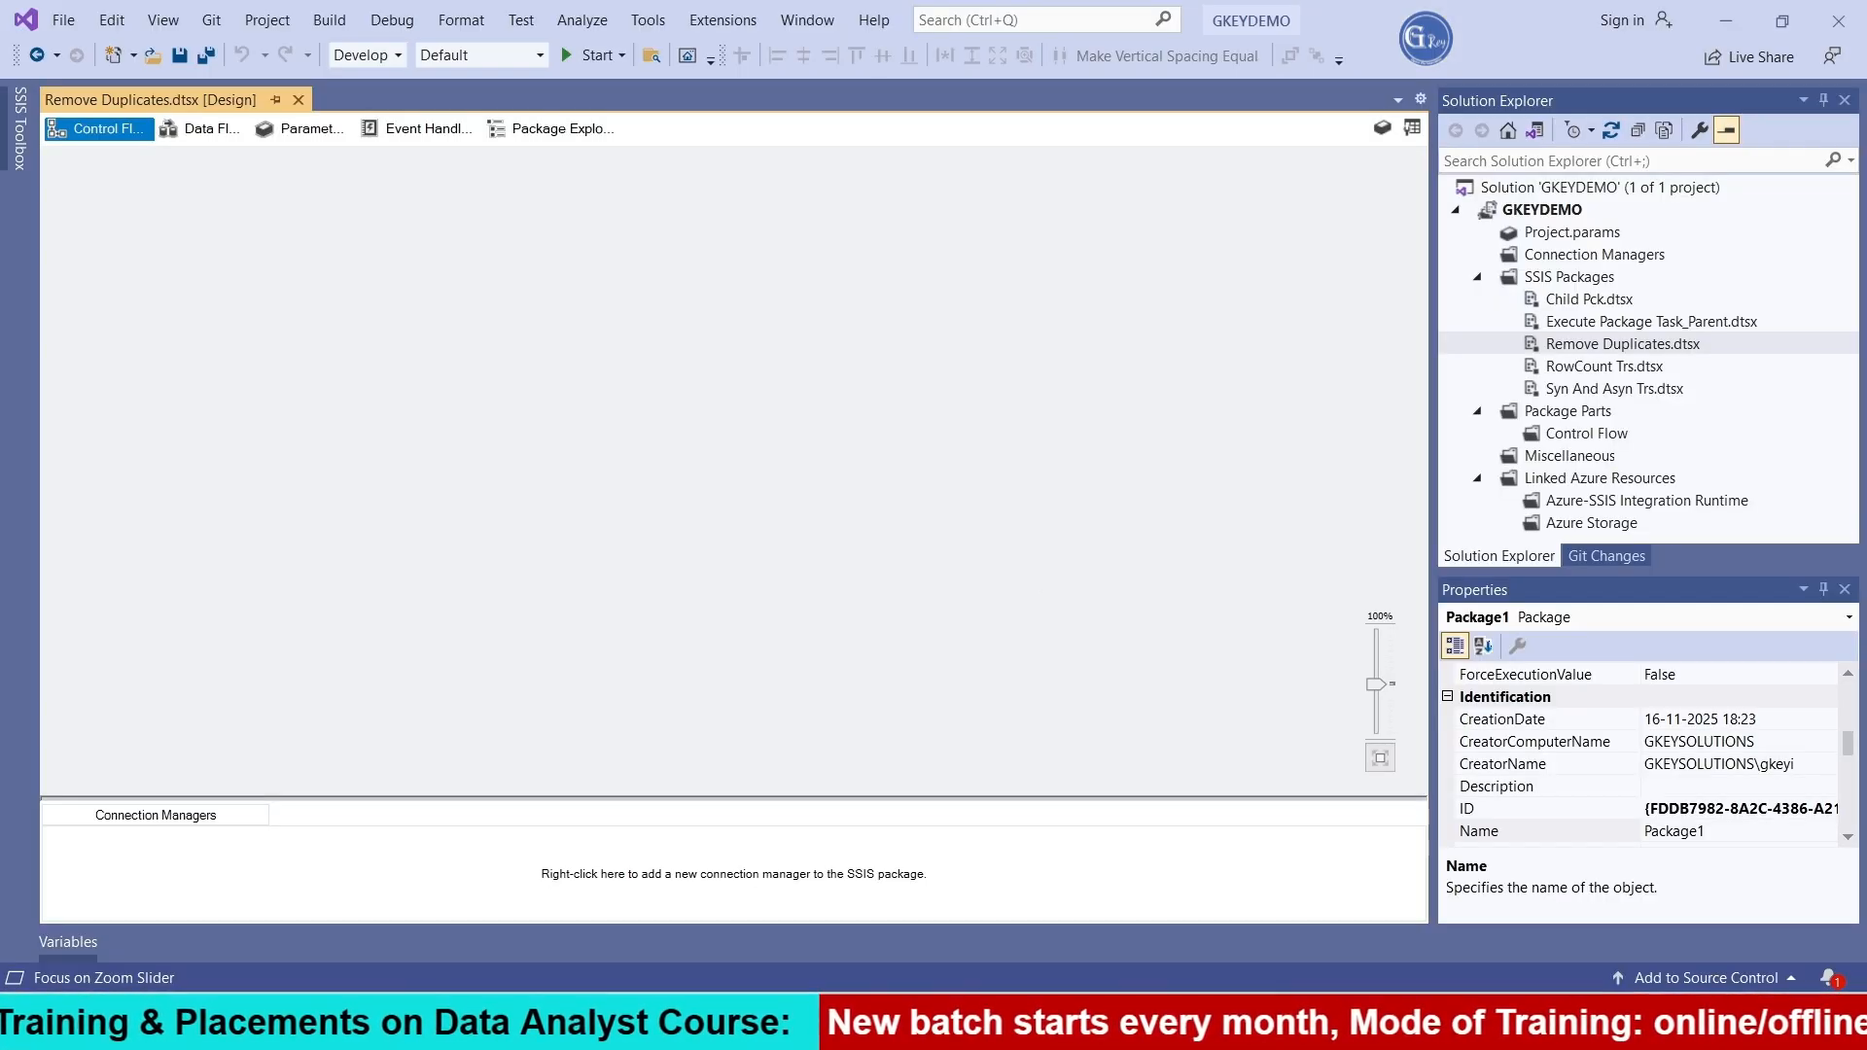
left_click(1264, 1025)
left_click(1844, 46)
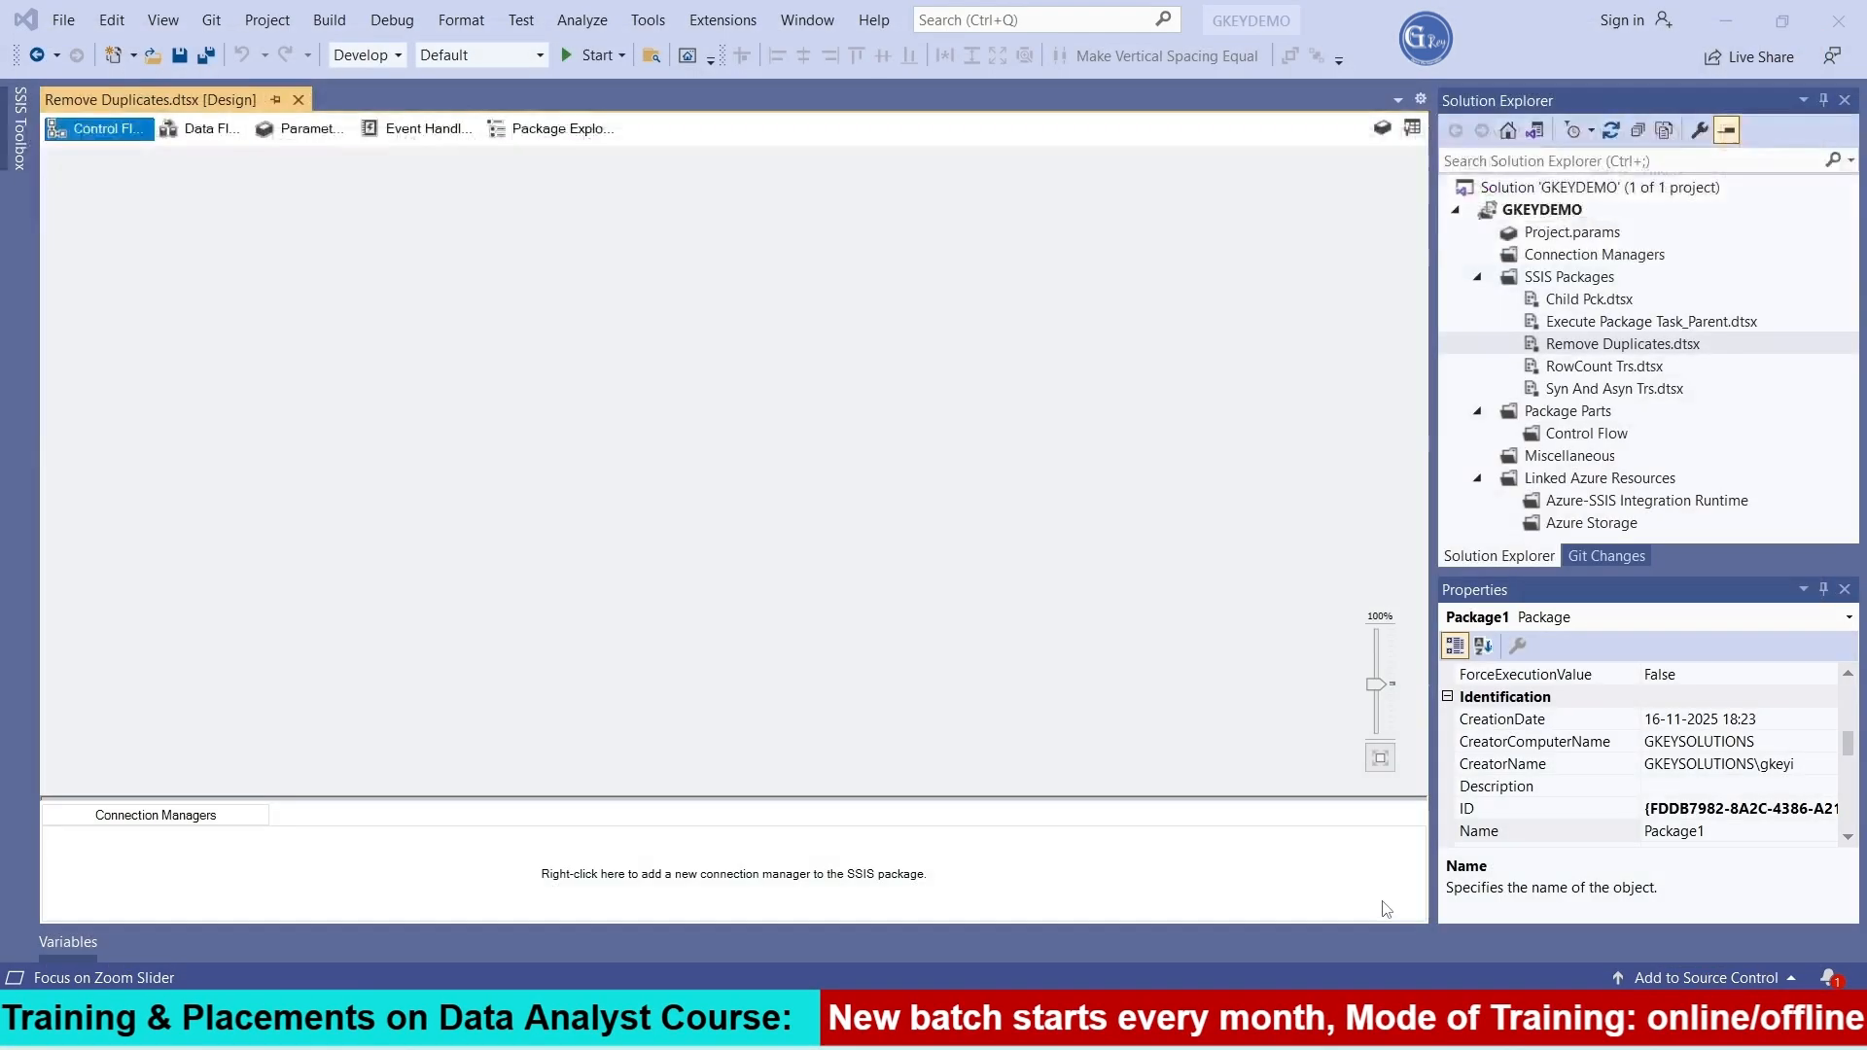
Add a Data Flow Task to the package's control flow and open its data flow design surface
left_click(19, 127)
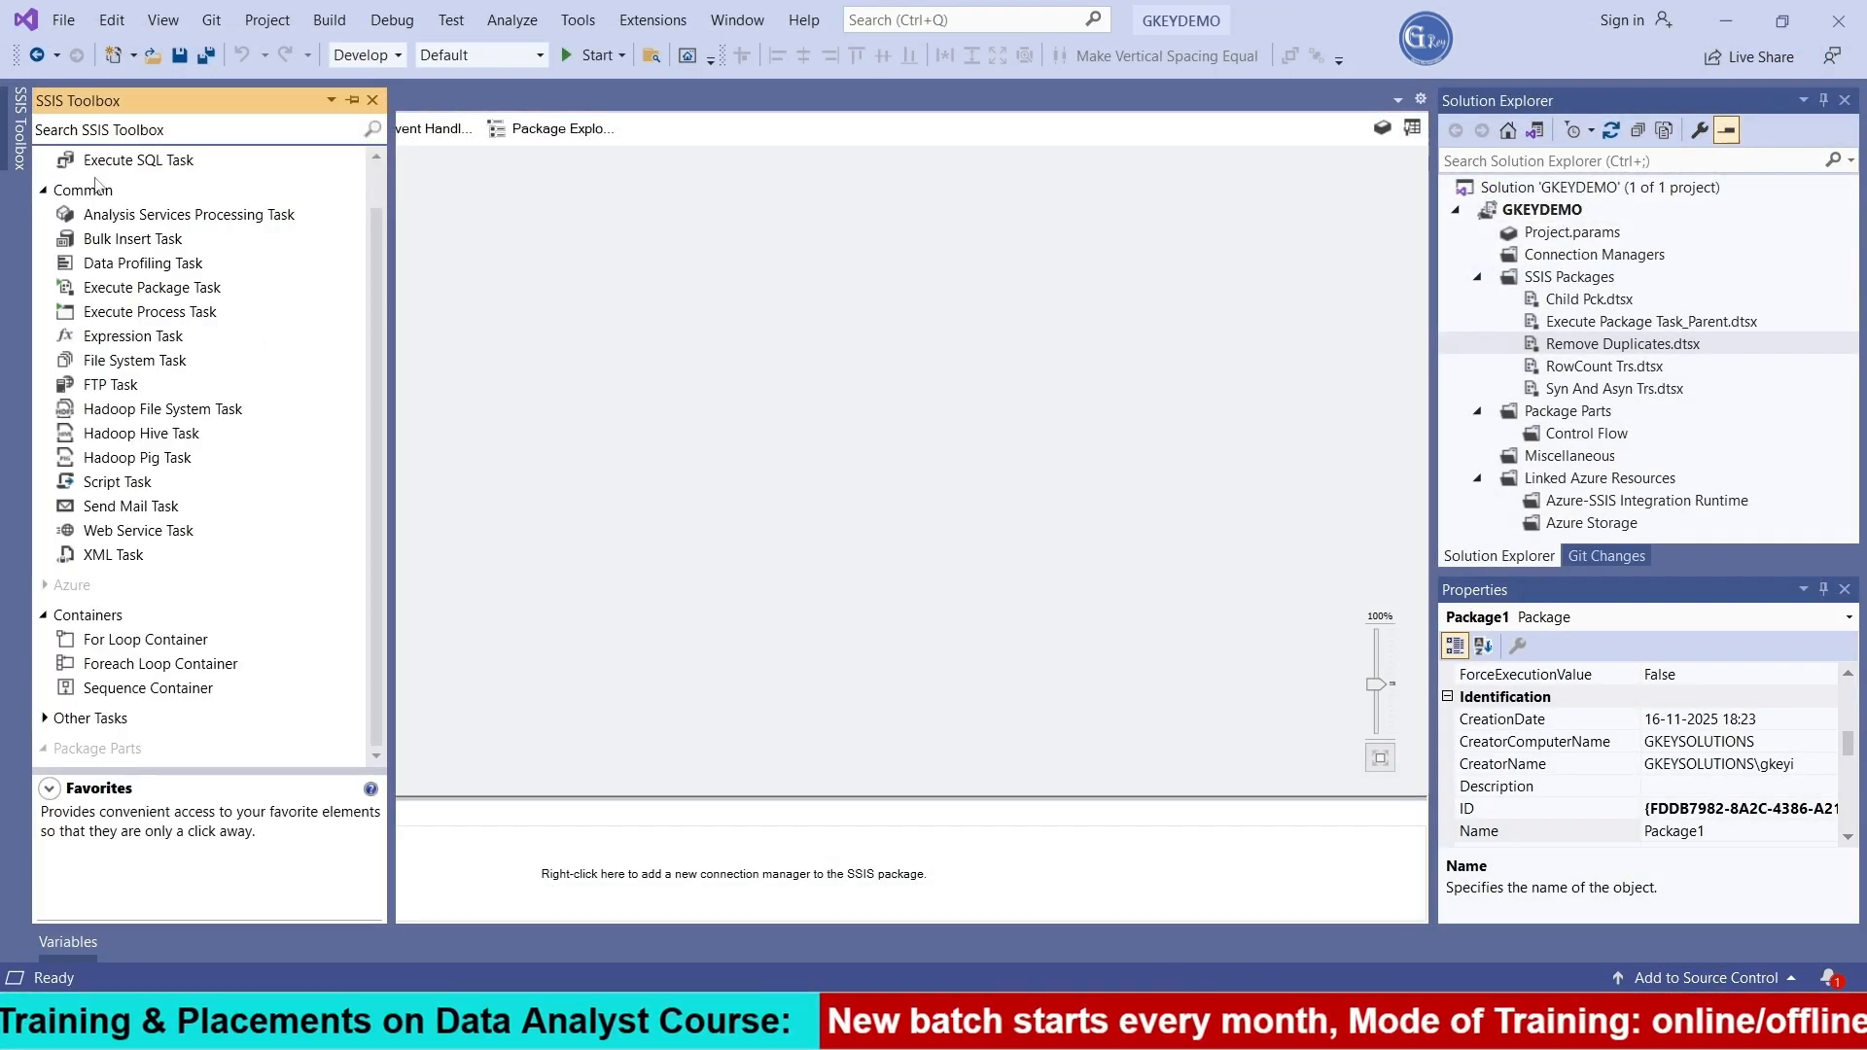
scroll(182, 309, "up", 1)
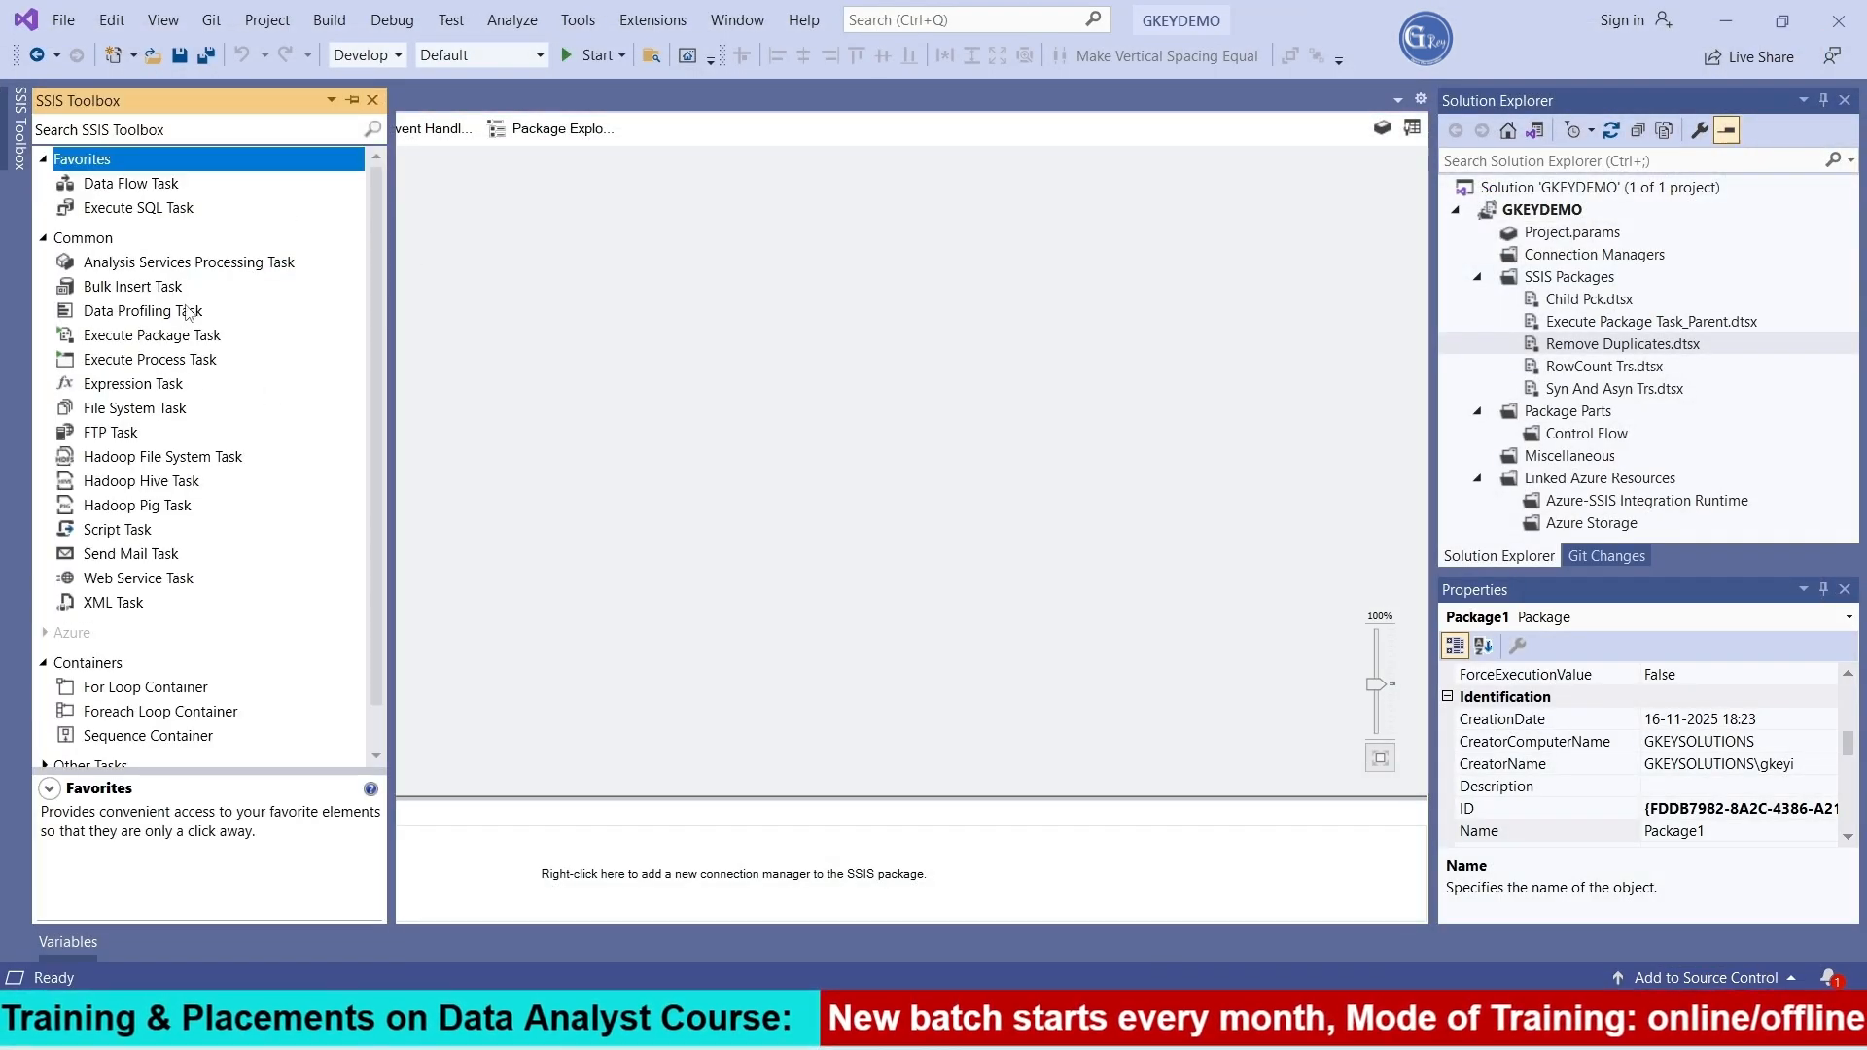
left_click(130, 185)
left_click(533, 202)
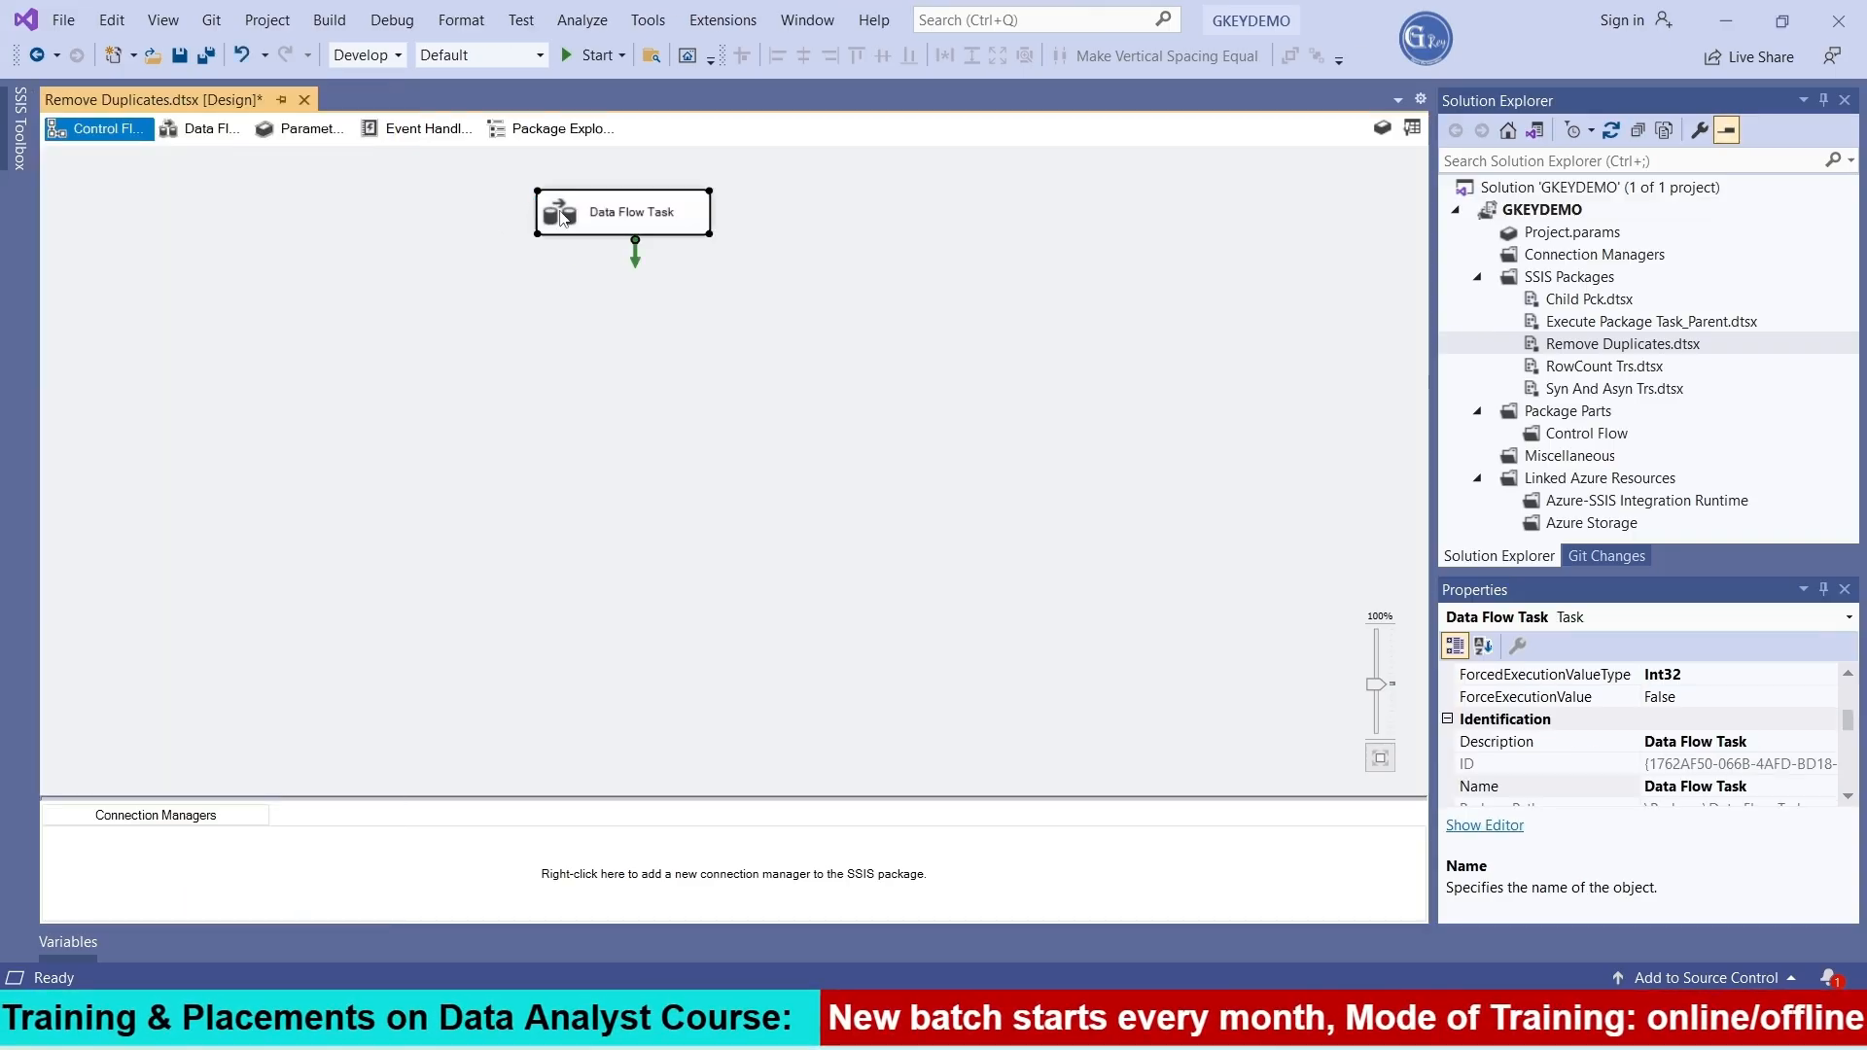
double_click(617, 208)
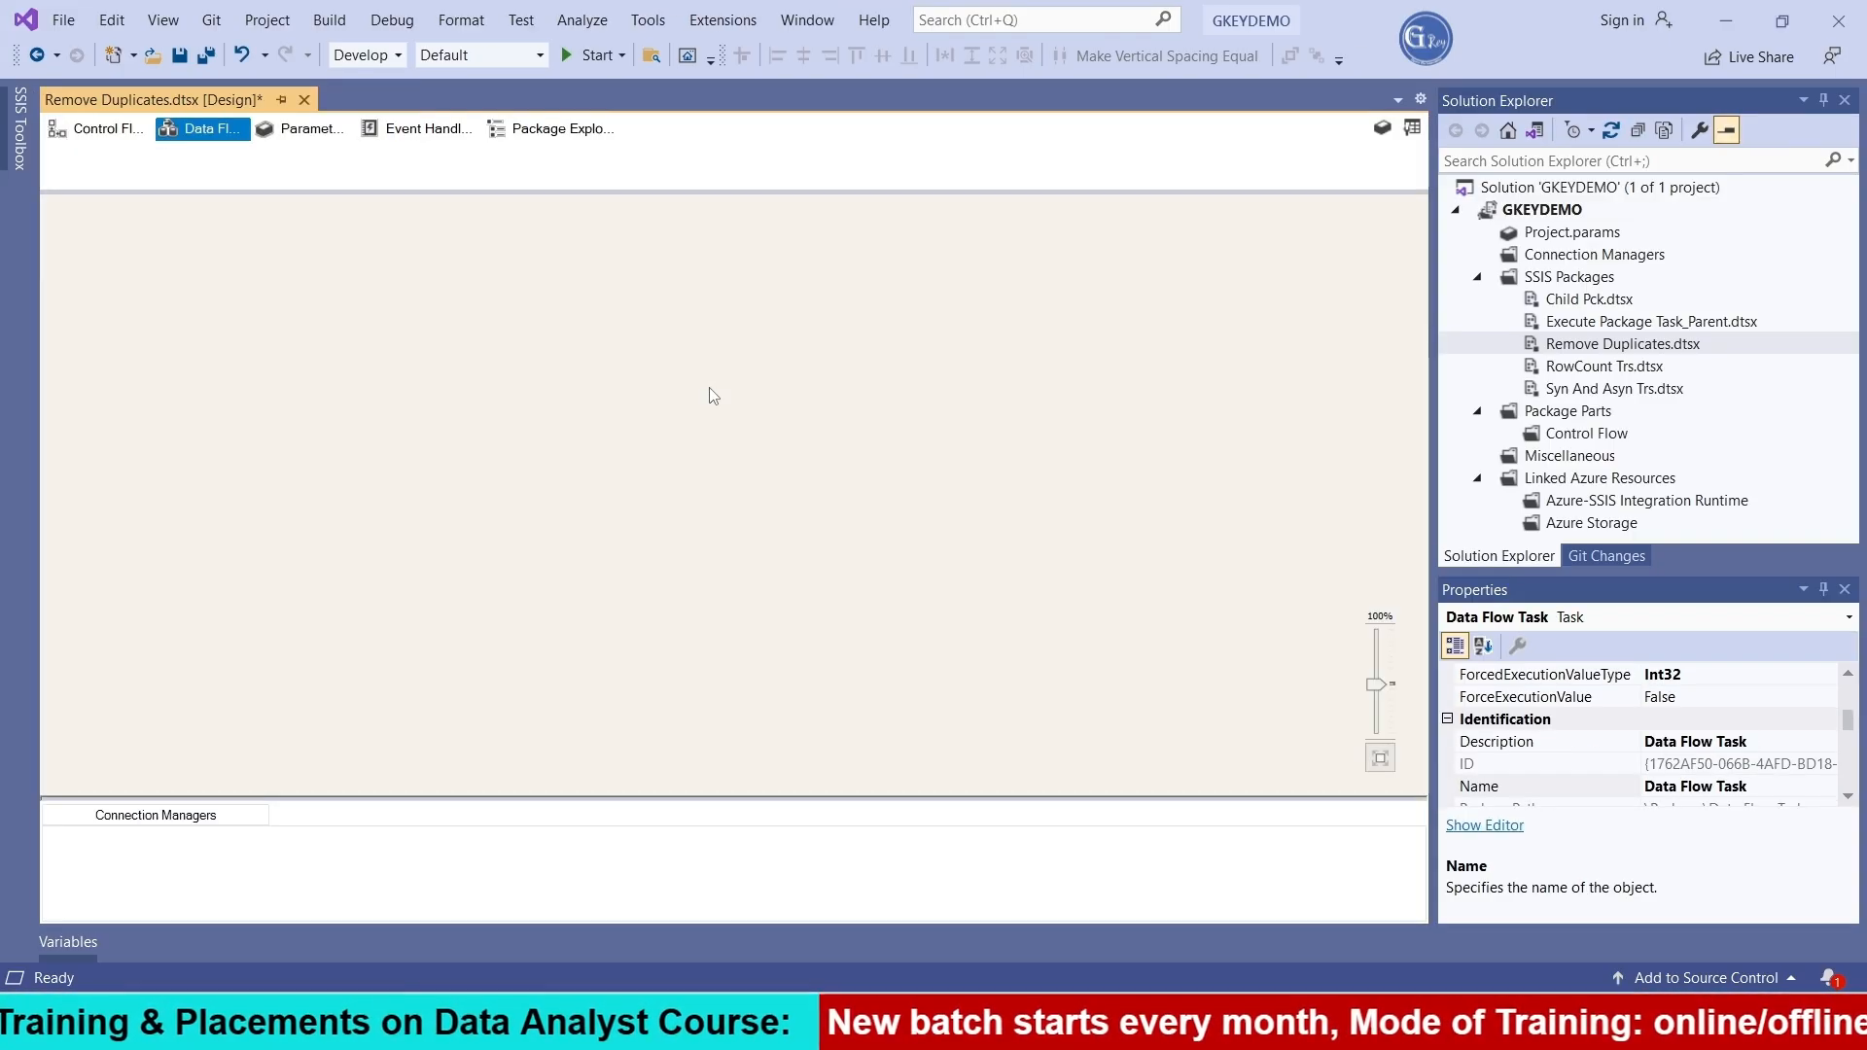
Place an Excel Source near the top of the data flow
left_click(17, 136)
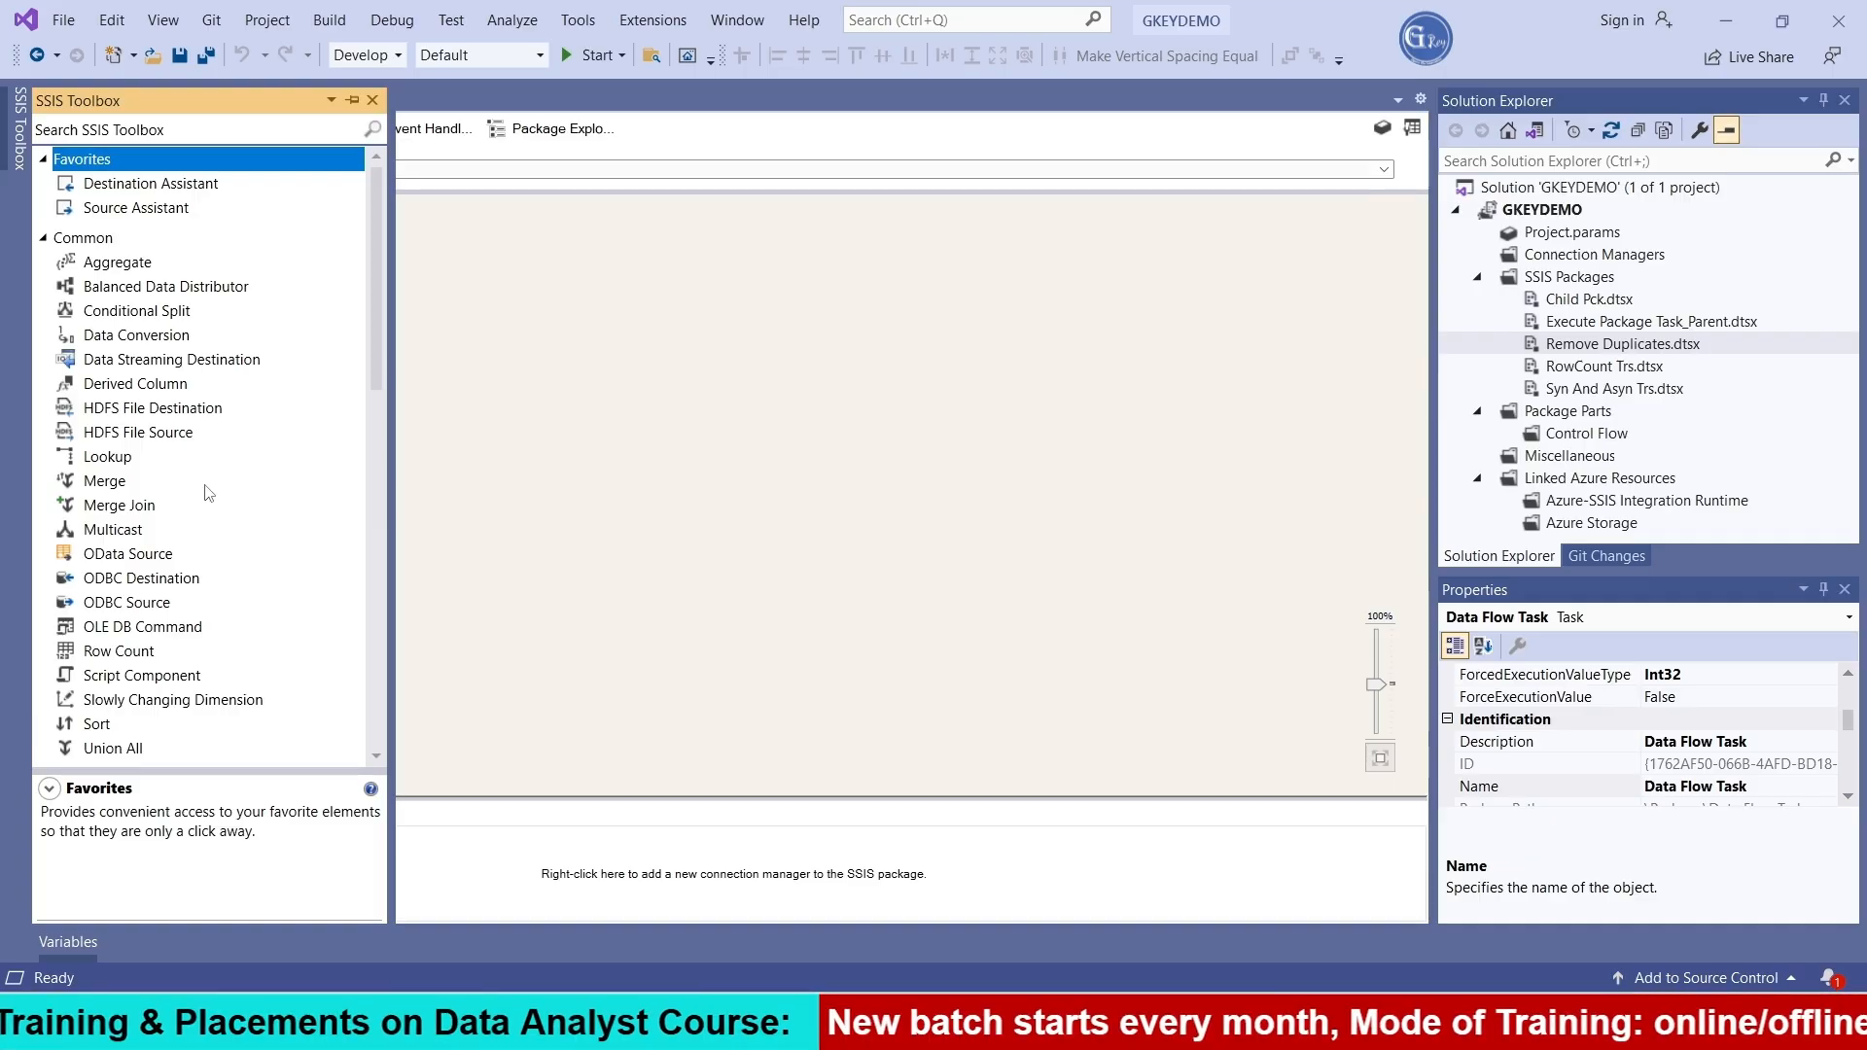
scroll(217, 555, "down", 2)
scroll(162, 454, "down", 4)
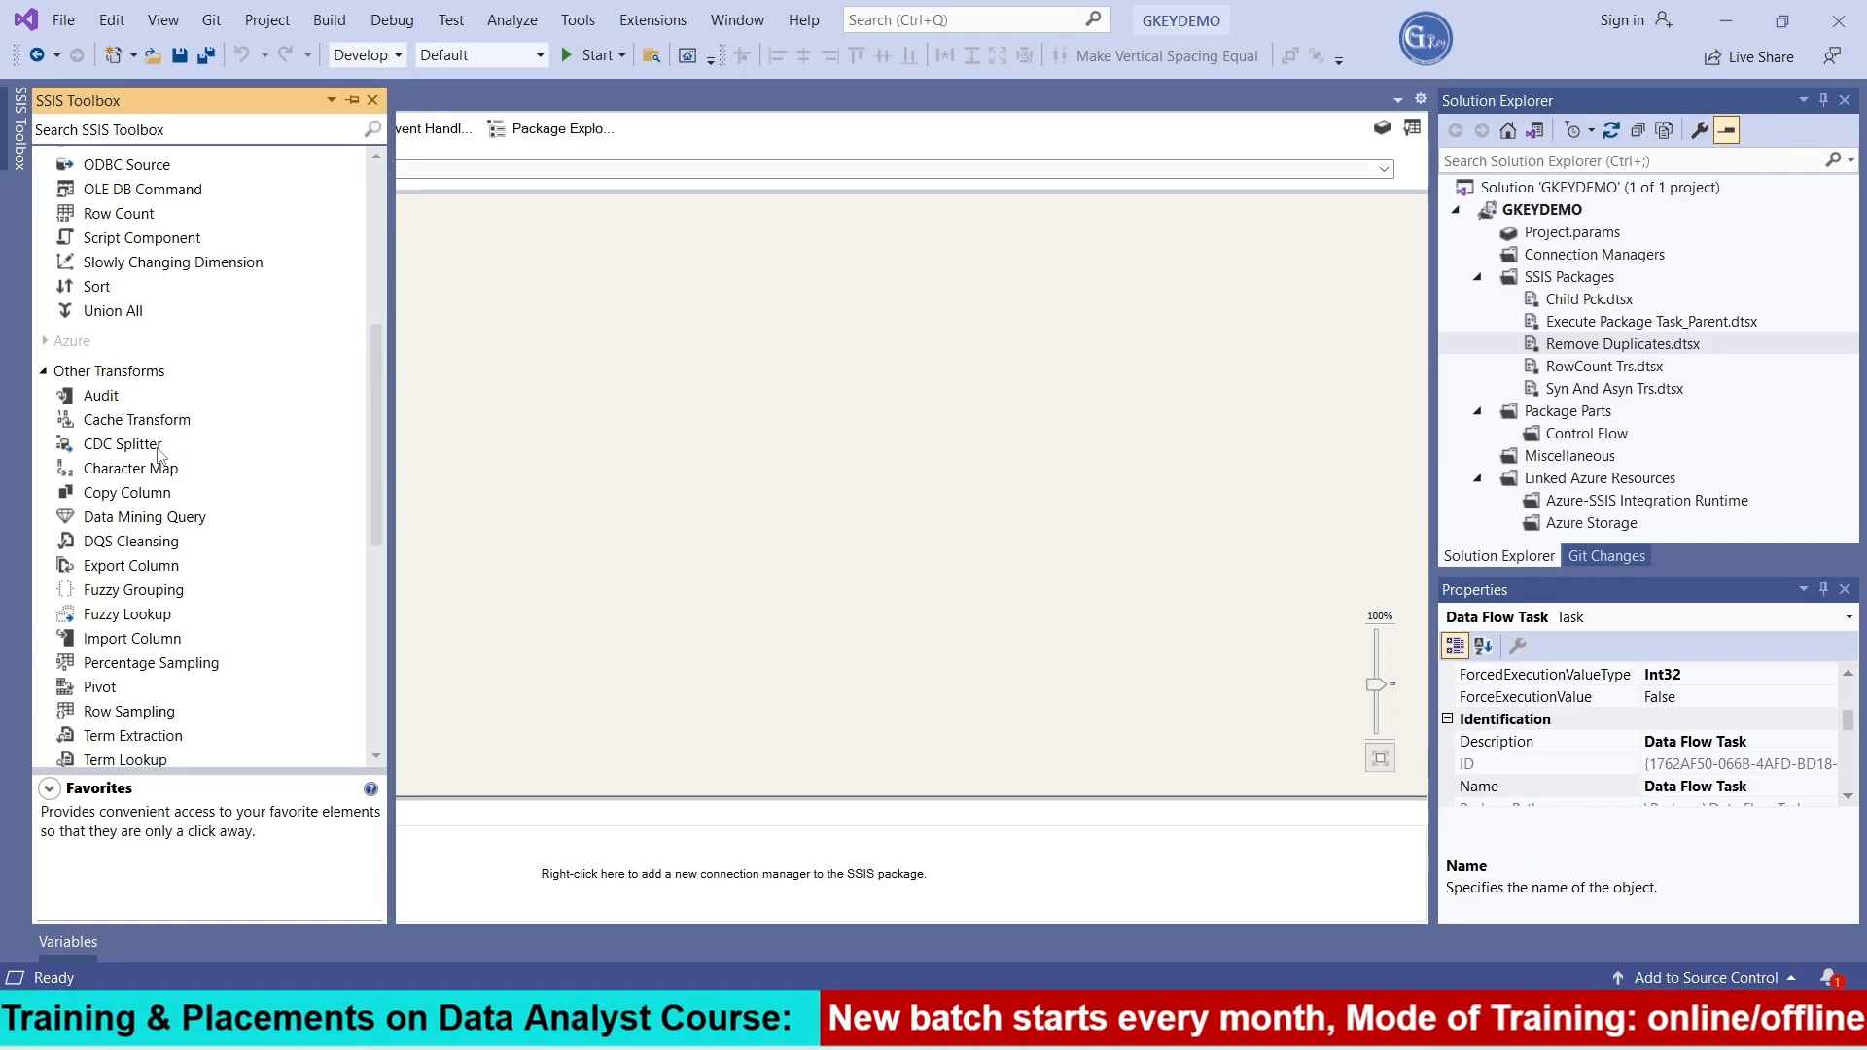
scroll(190, 582, "down", 8)
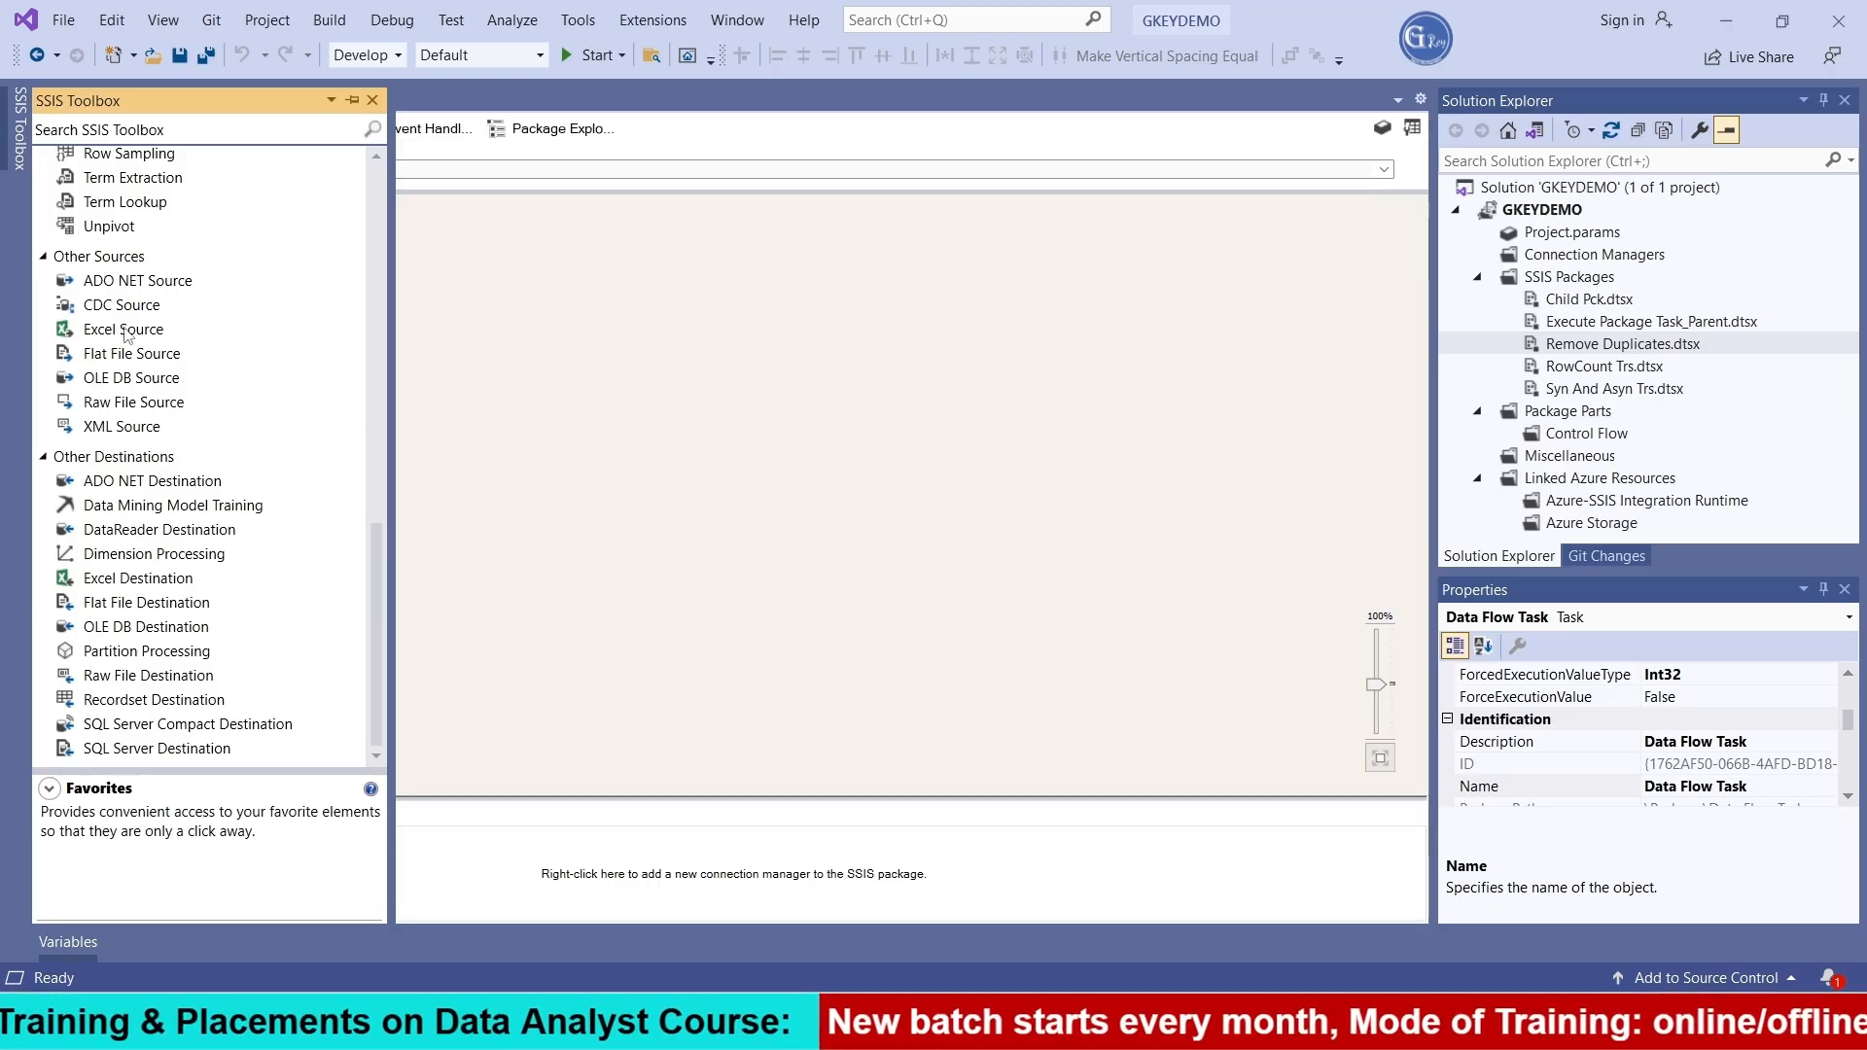
left_click_drag(126, 335, 566, 297)
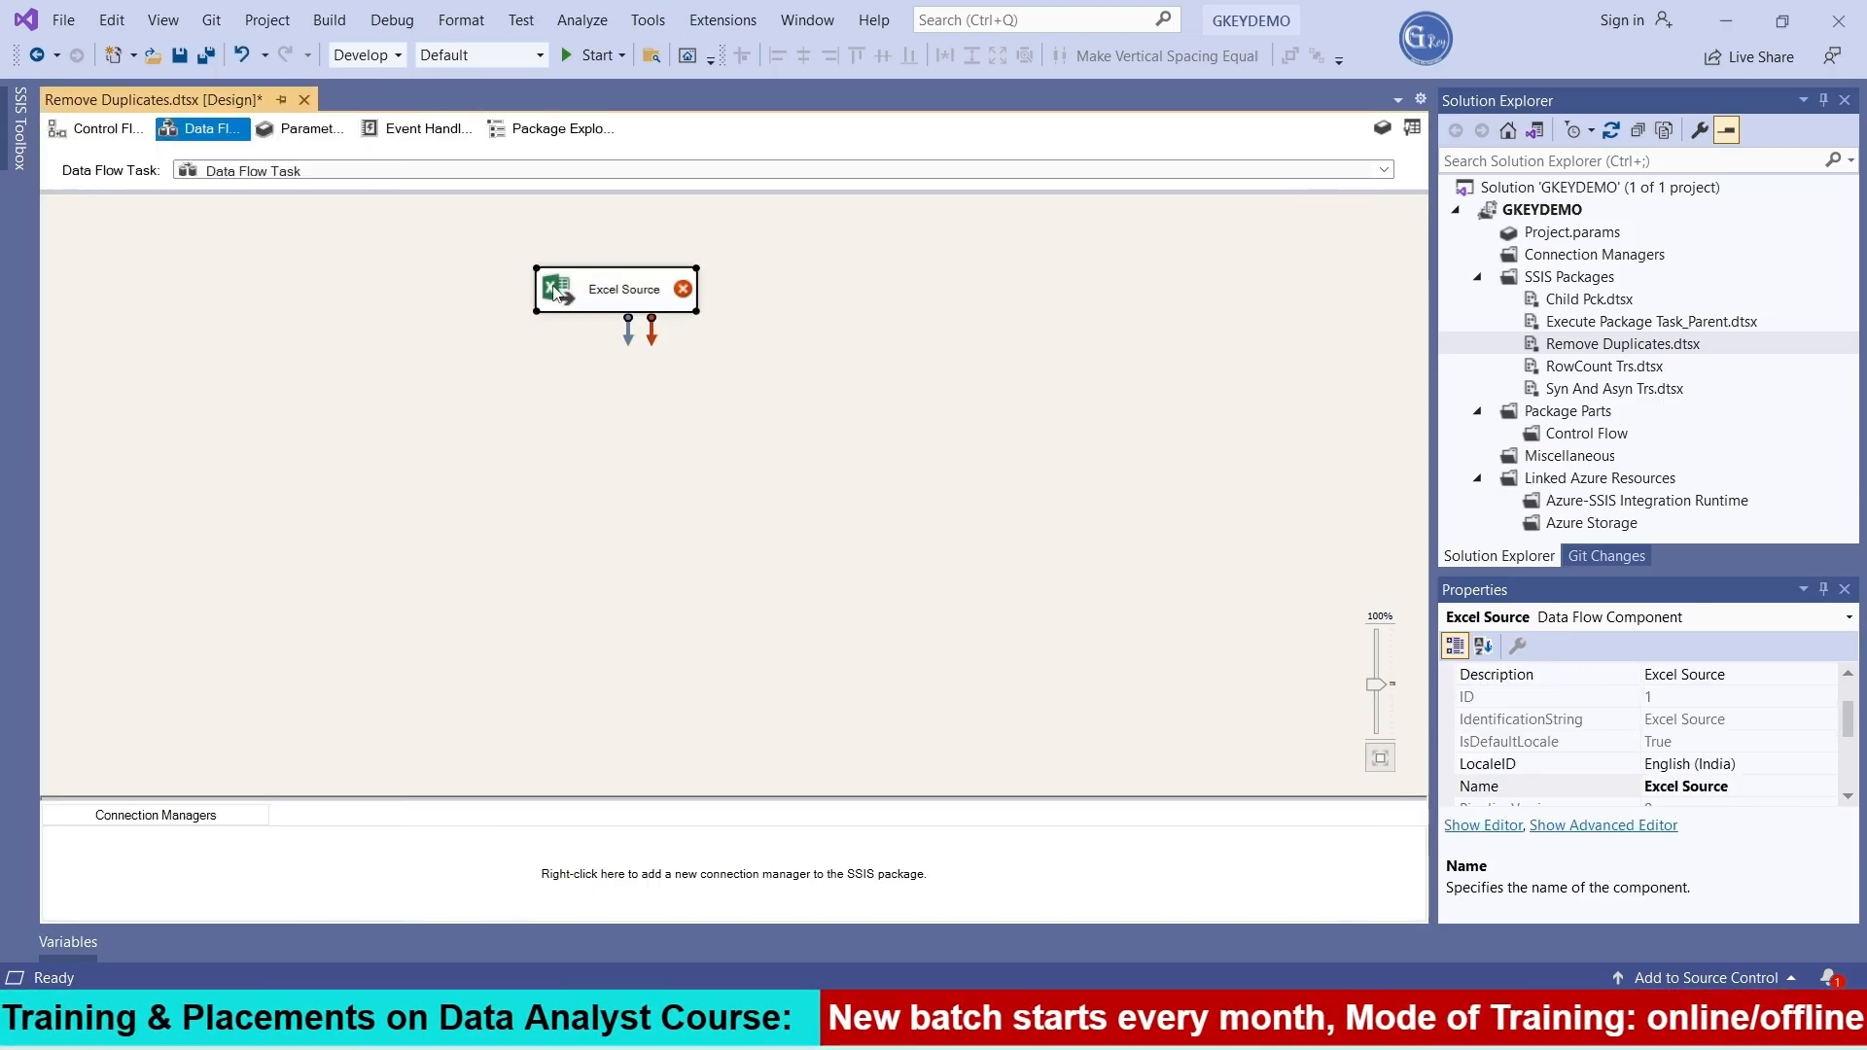
Create a connection manager for the Excel Source to D:\Files\Emp_Data.xlsx, using Microsoft Excel 2007-2010 and first-row column names
double_click(555, 292)
left_click(1301, 363)
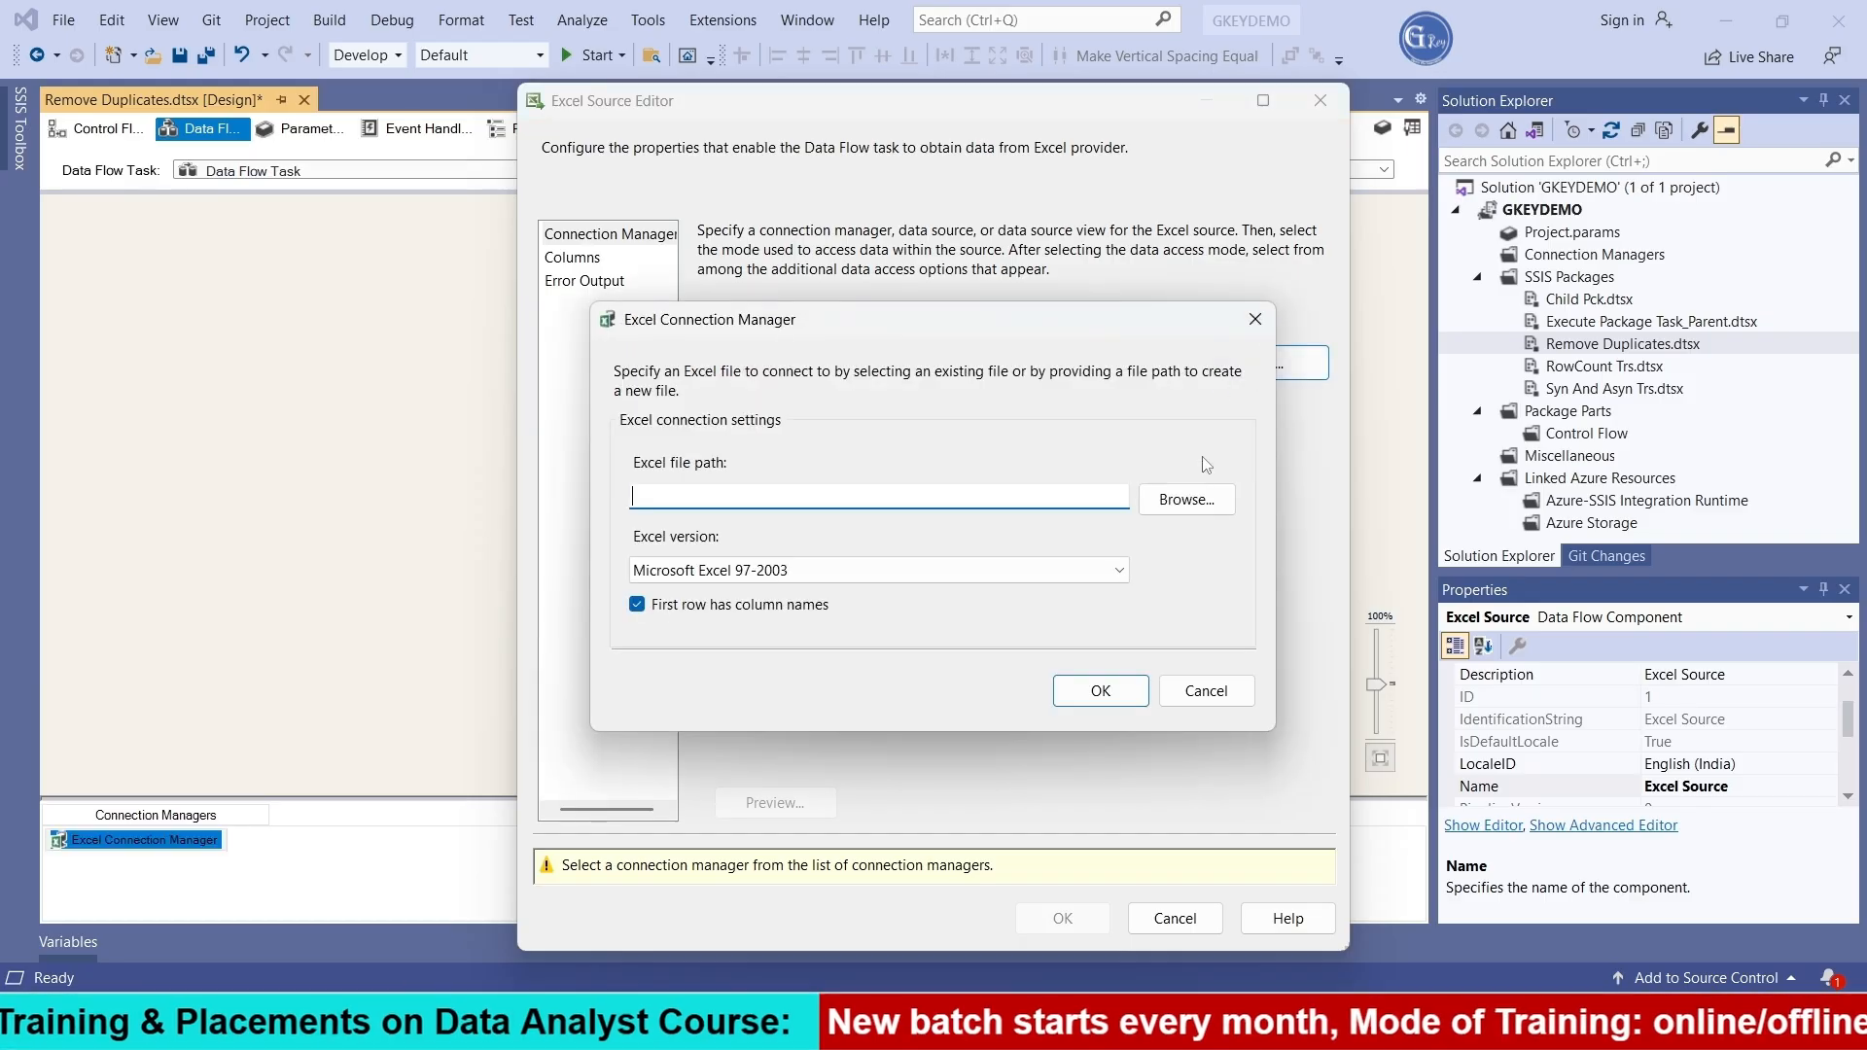
left_click(1204, 518)
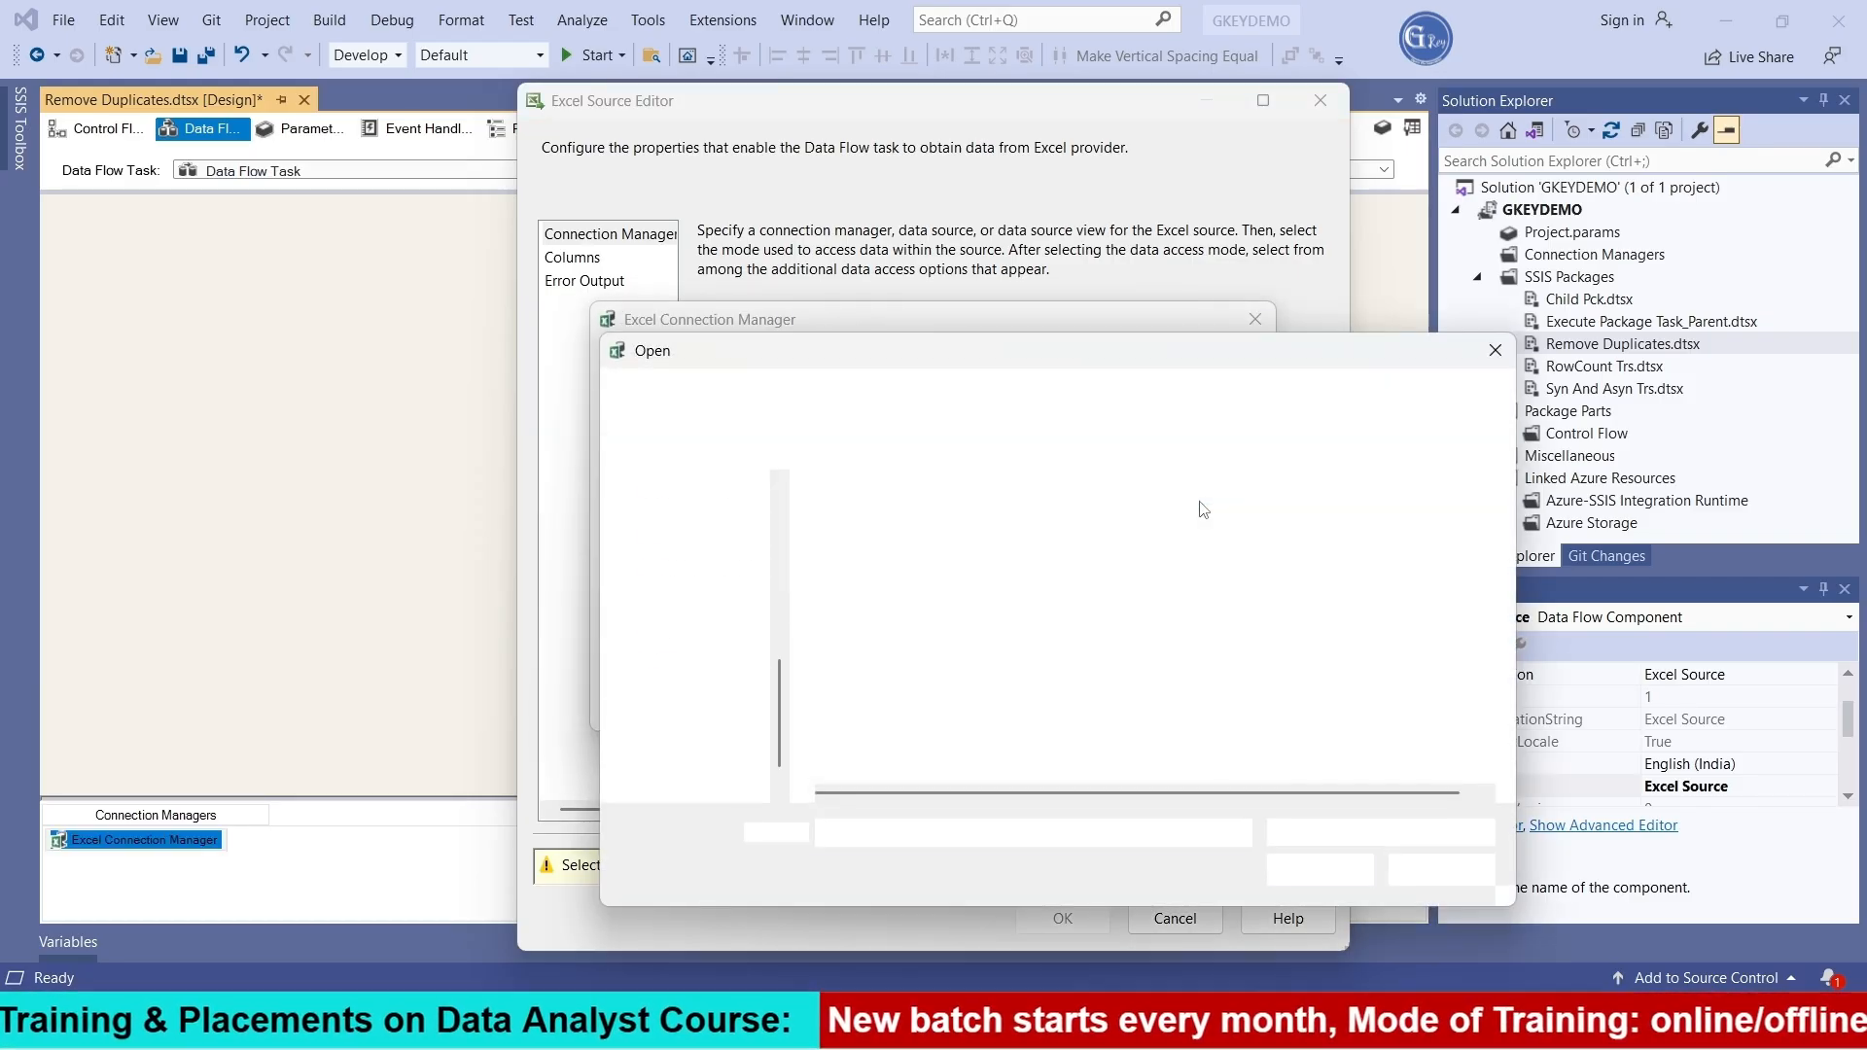
left_click(910, 524)
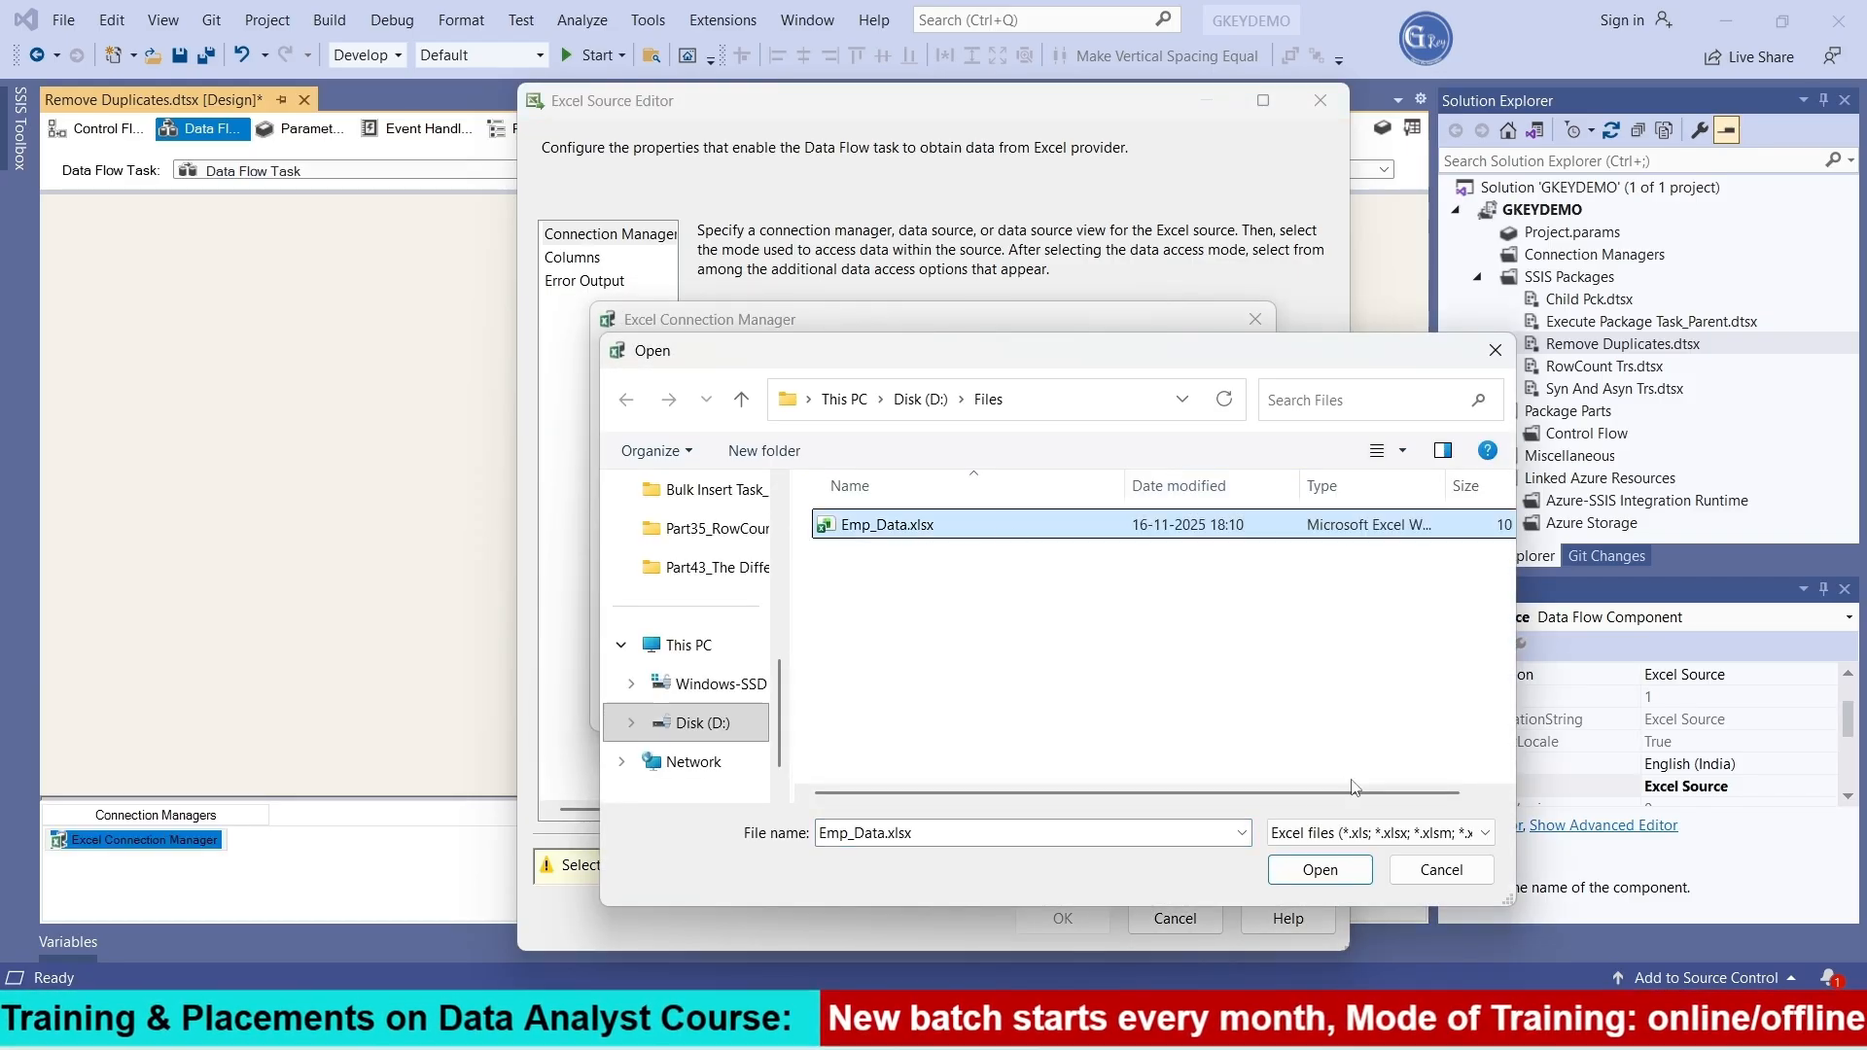
left_click(1320, 870)
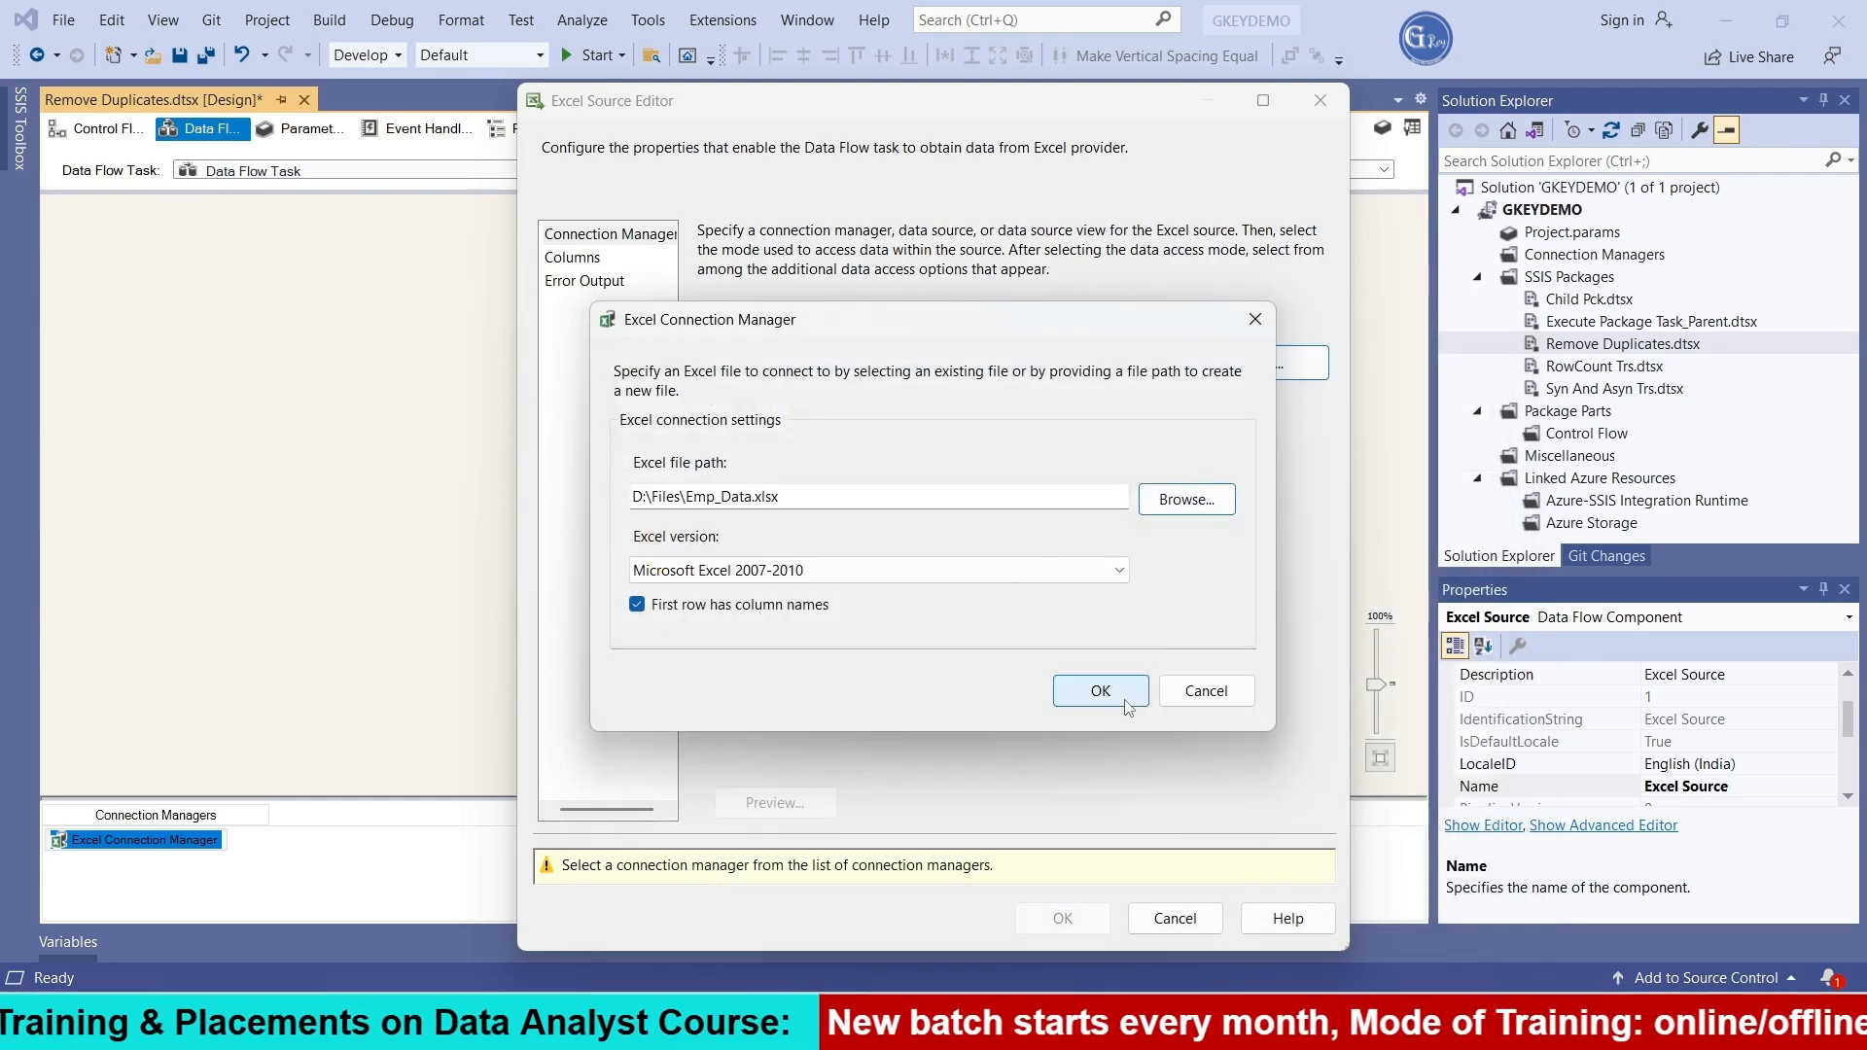
left_click(1101, 690)
Set the Excel Source to read the data$ sheet and preview its rows before accepting the settings
left_click(1070, 497)
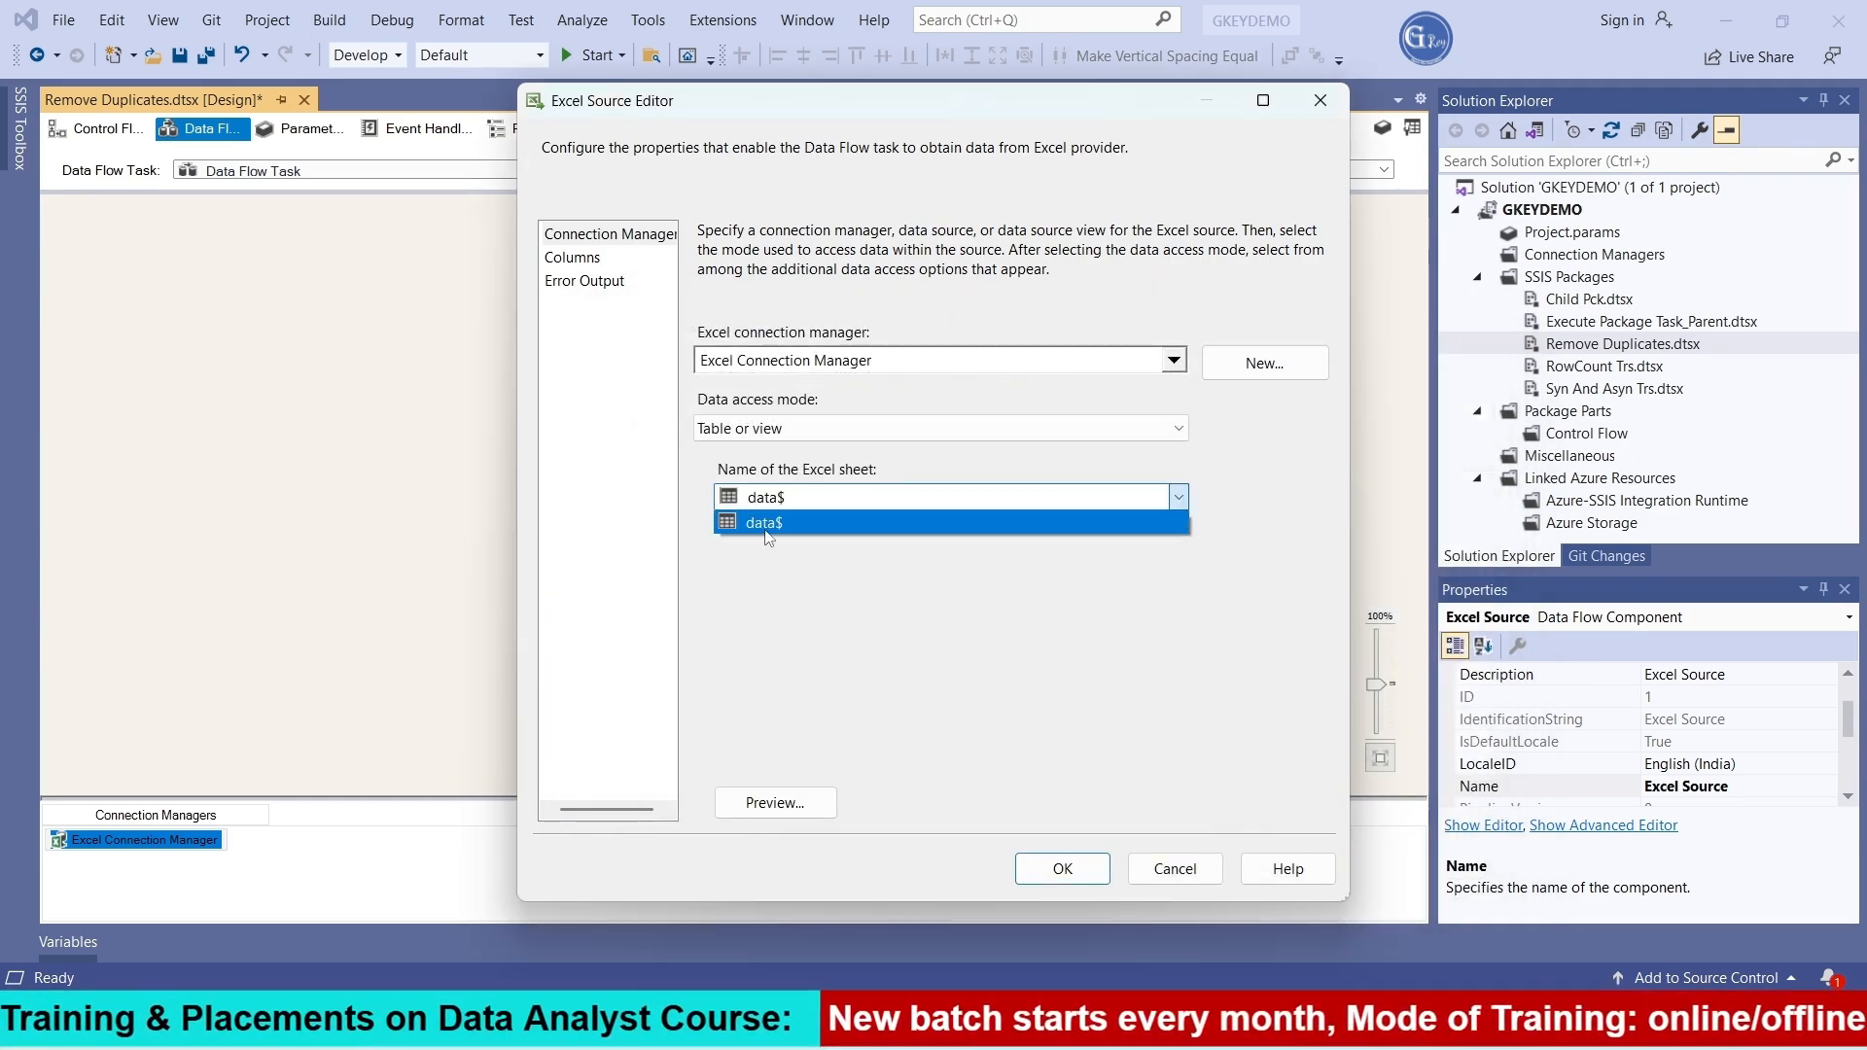
left_click(817, 792)
left_click(775, 802)
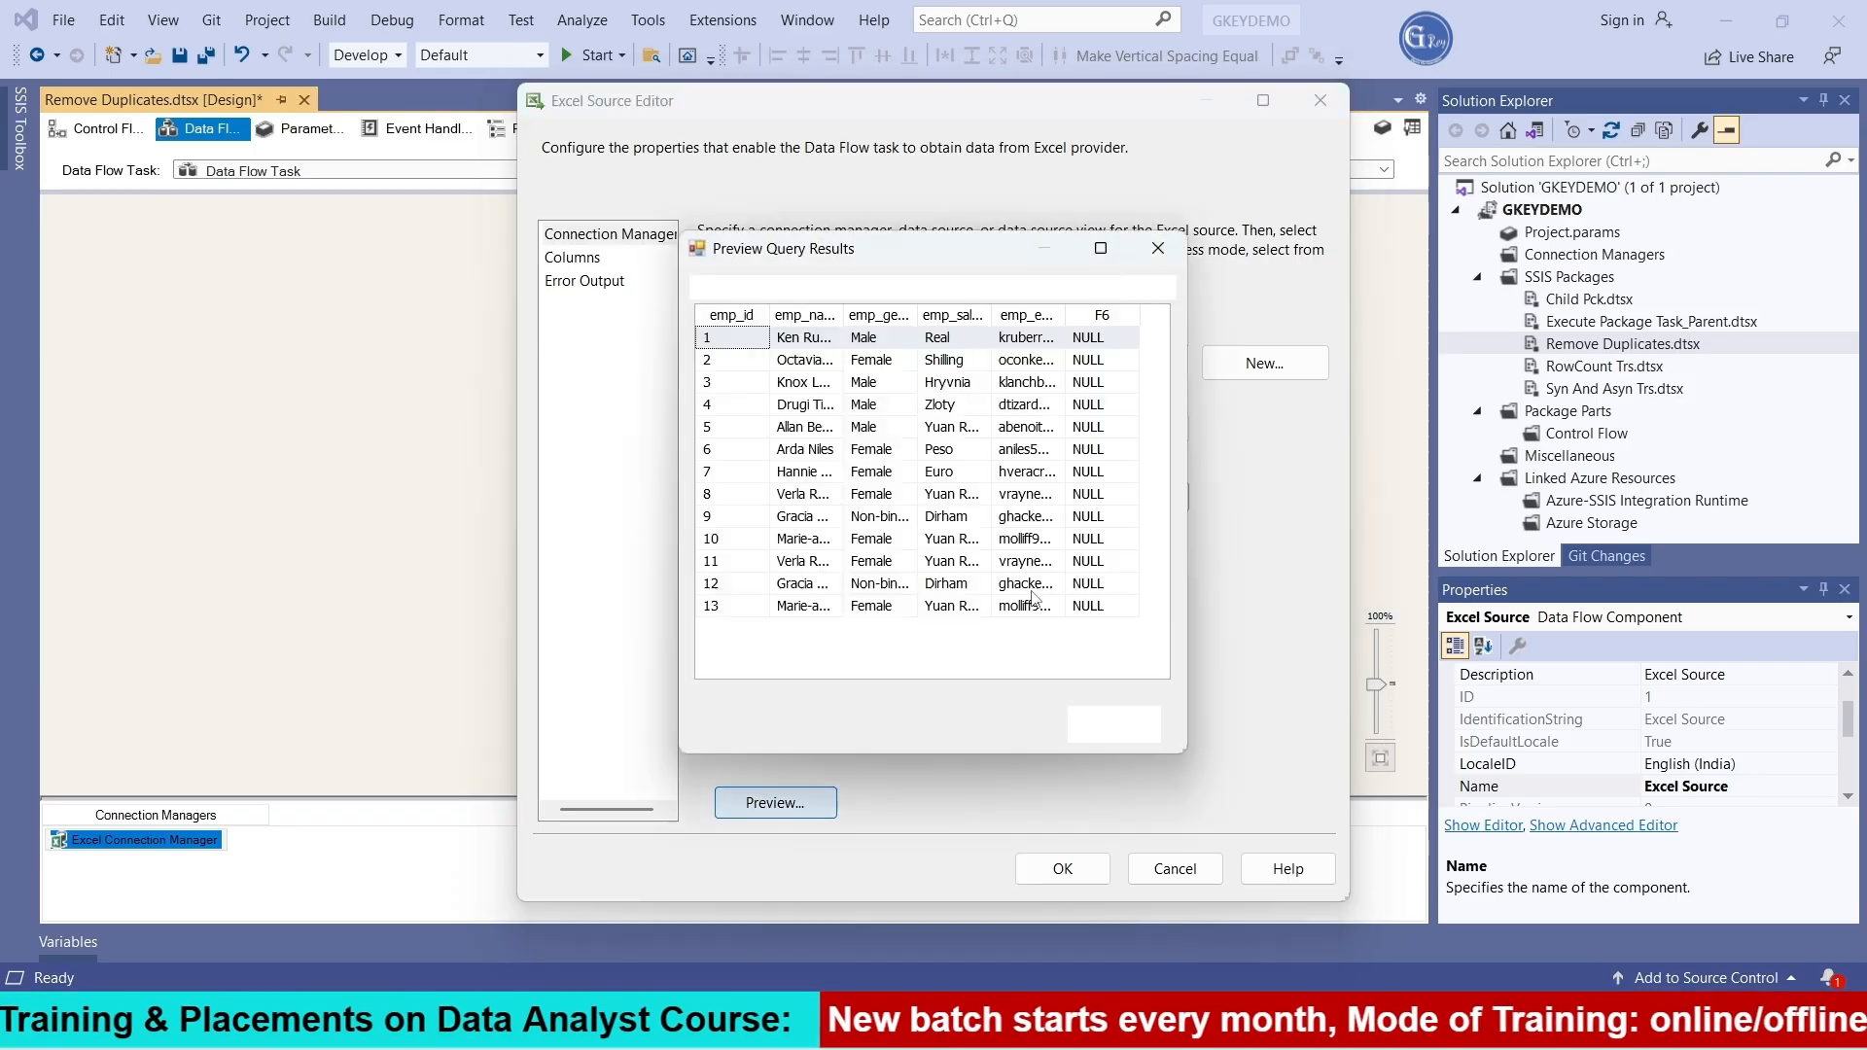
left_click(1100, 248)
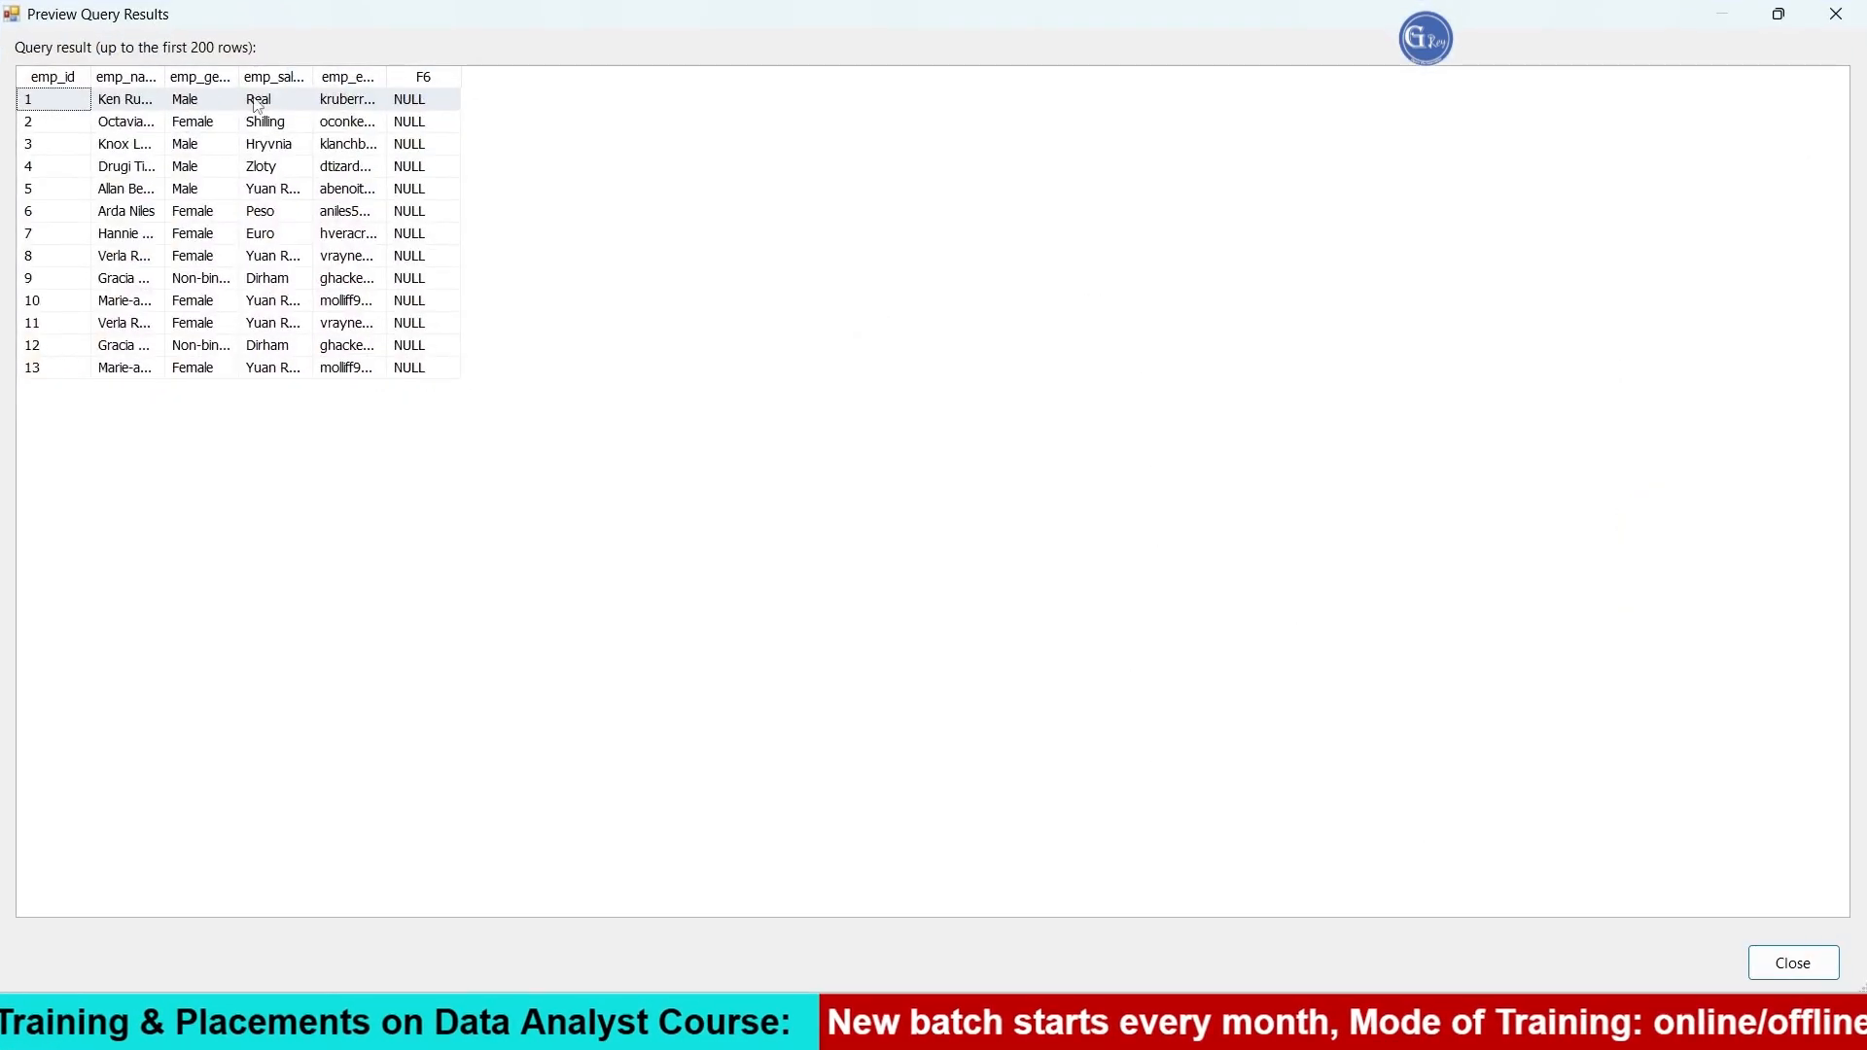
left_click_drag(166, 74, 551, 77)
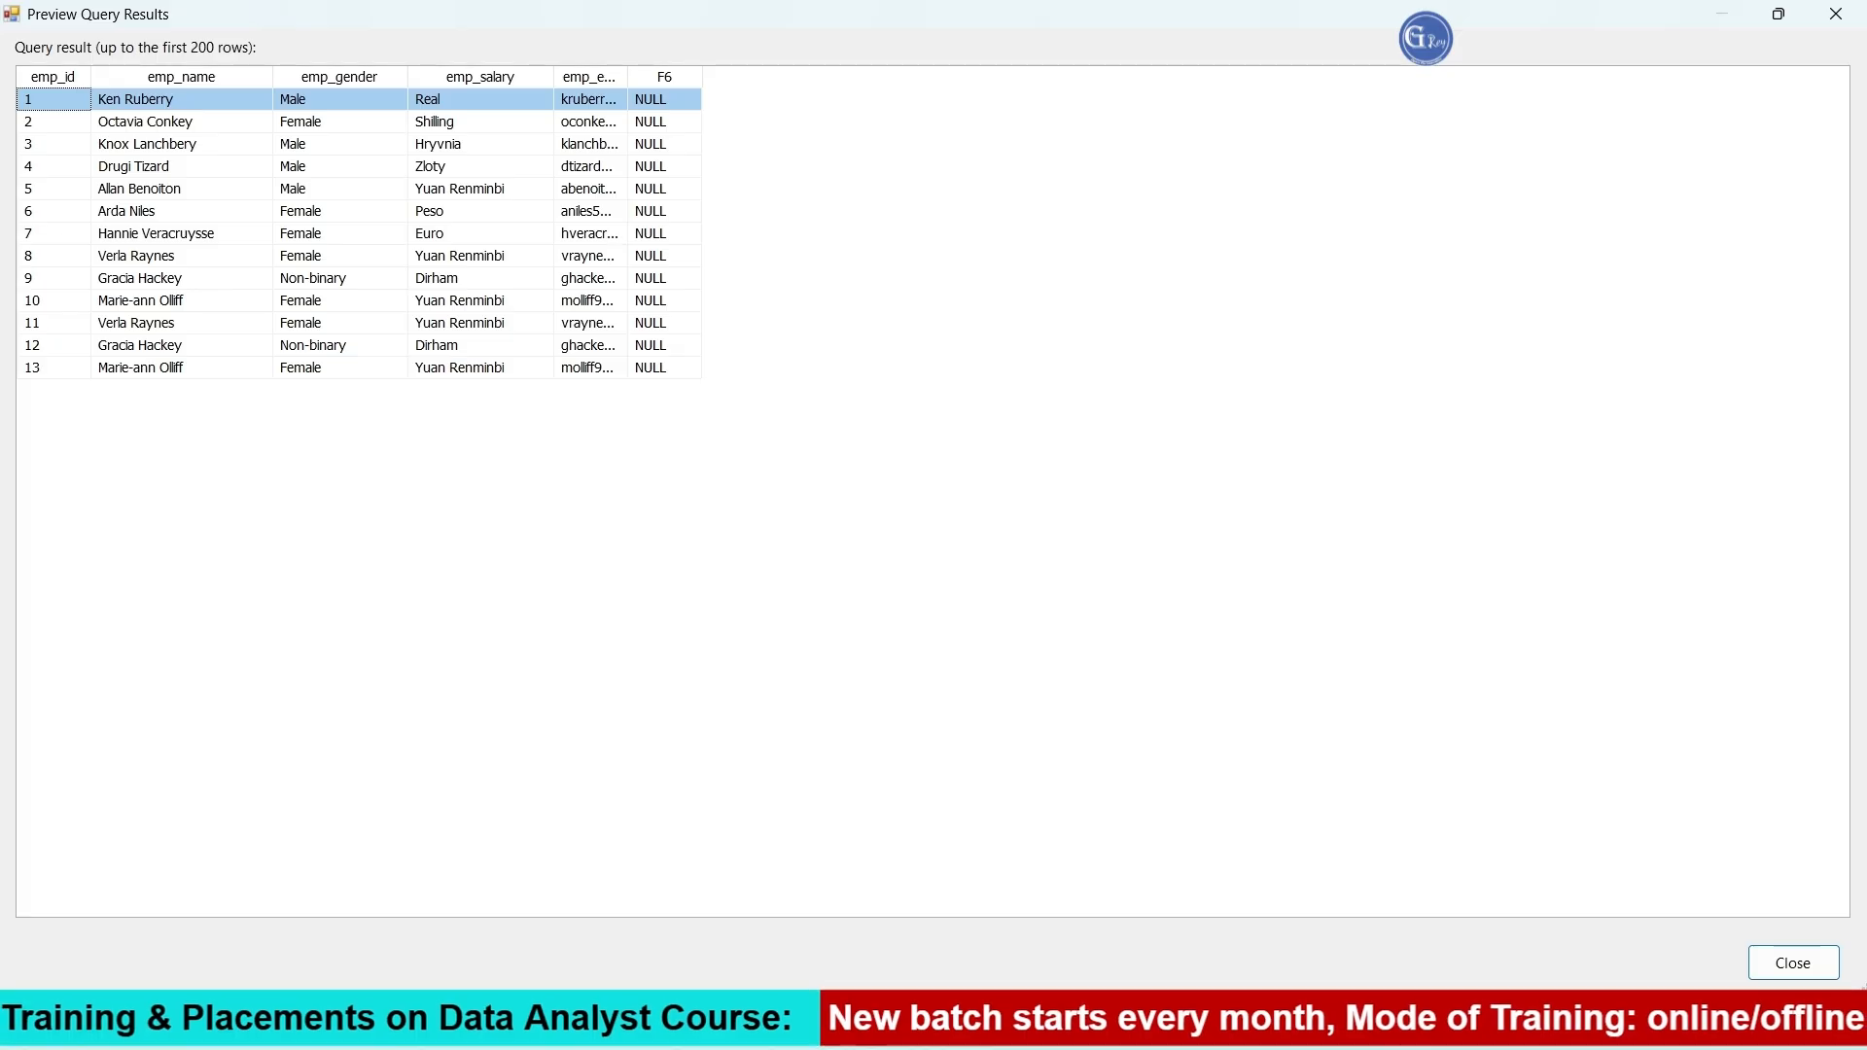
key("Escape")
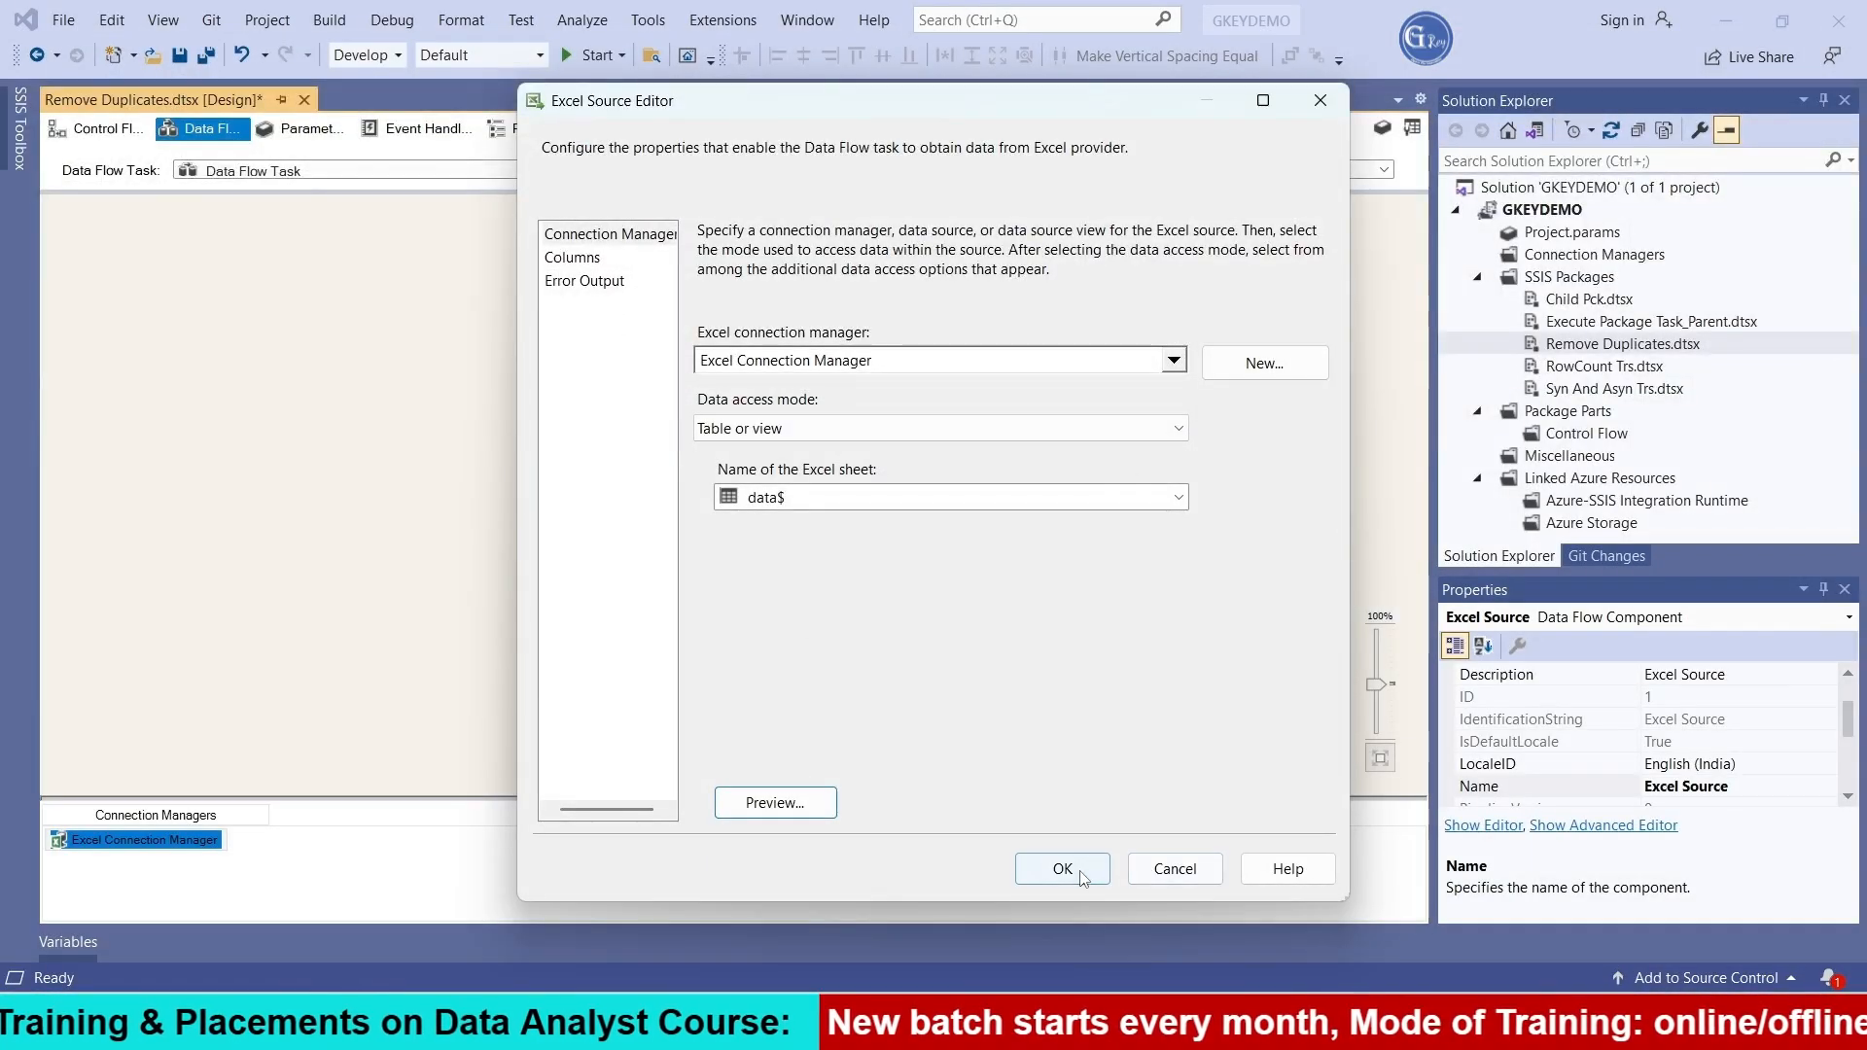
left_click(1082, 876)
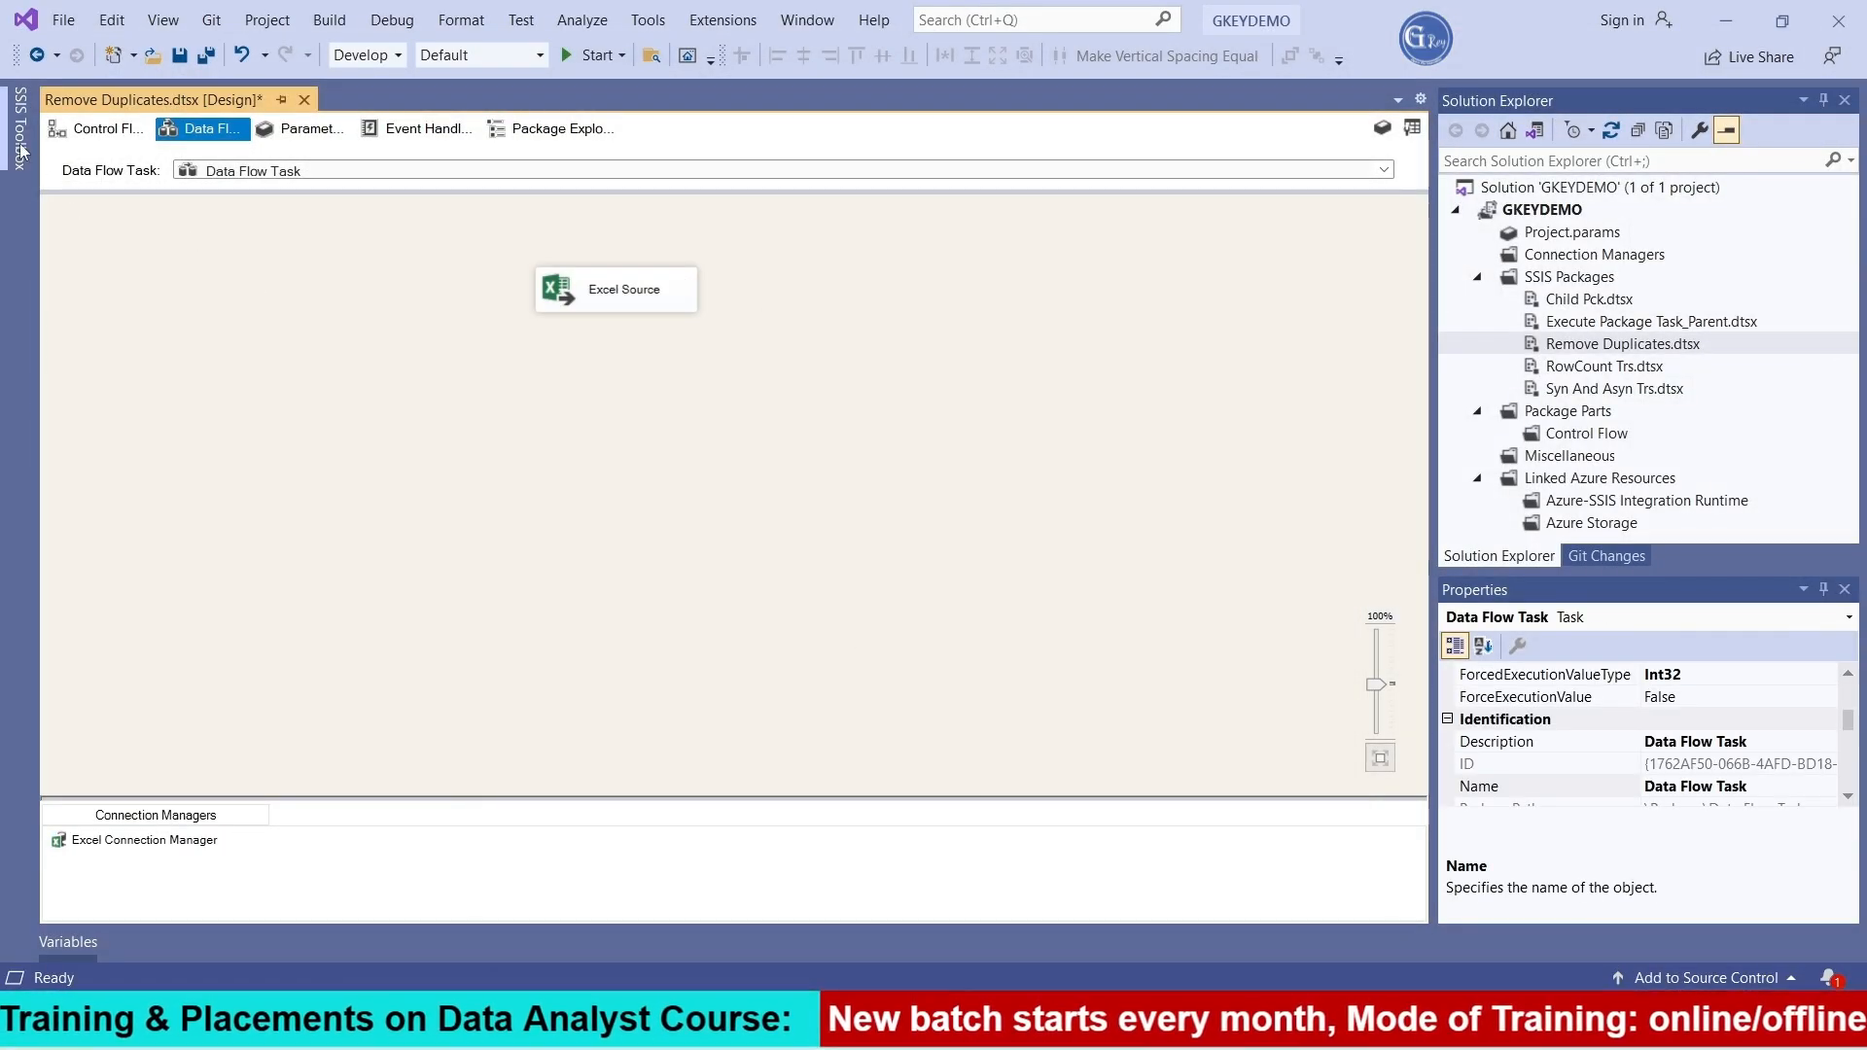
Add a Sort transformation below the Excel Source, fed by the source's output, and open its editor
left_click(21, 150)
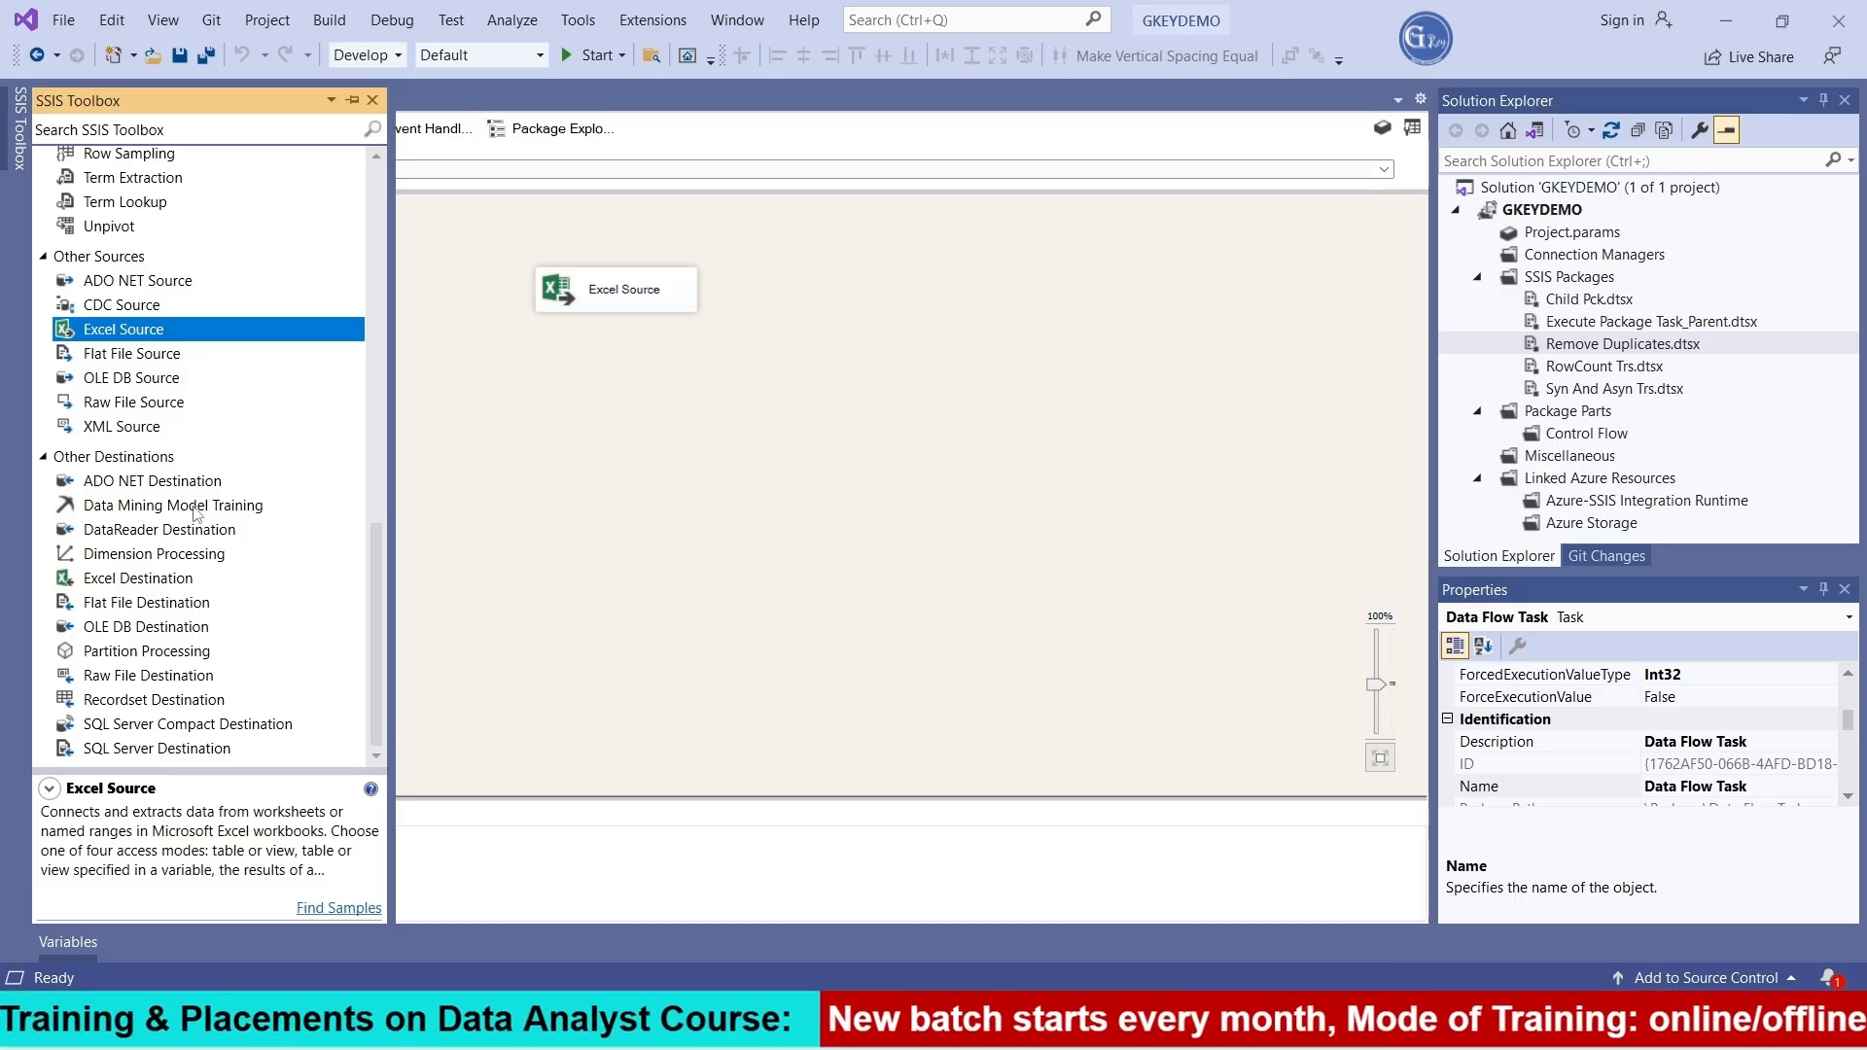
scroll(203, 593, "up", 4)
scroll(165, 472, "up", 4)
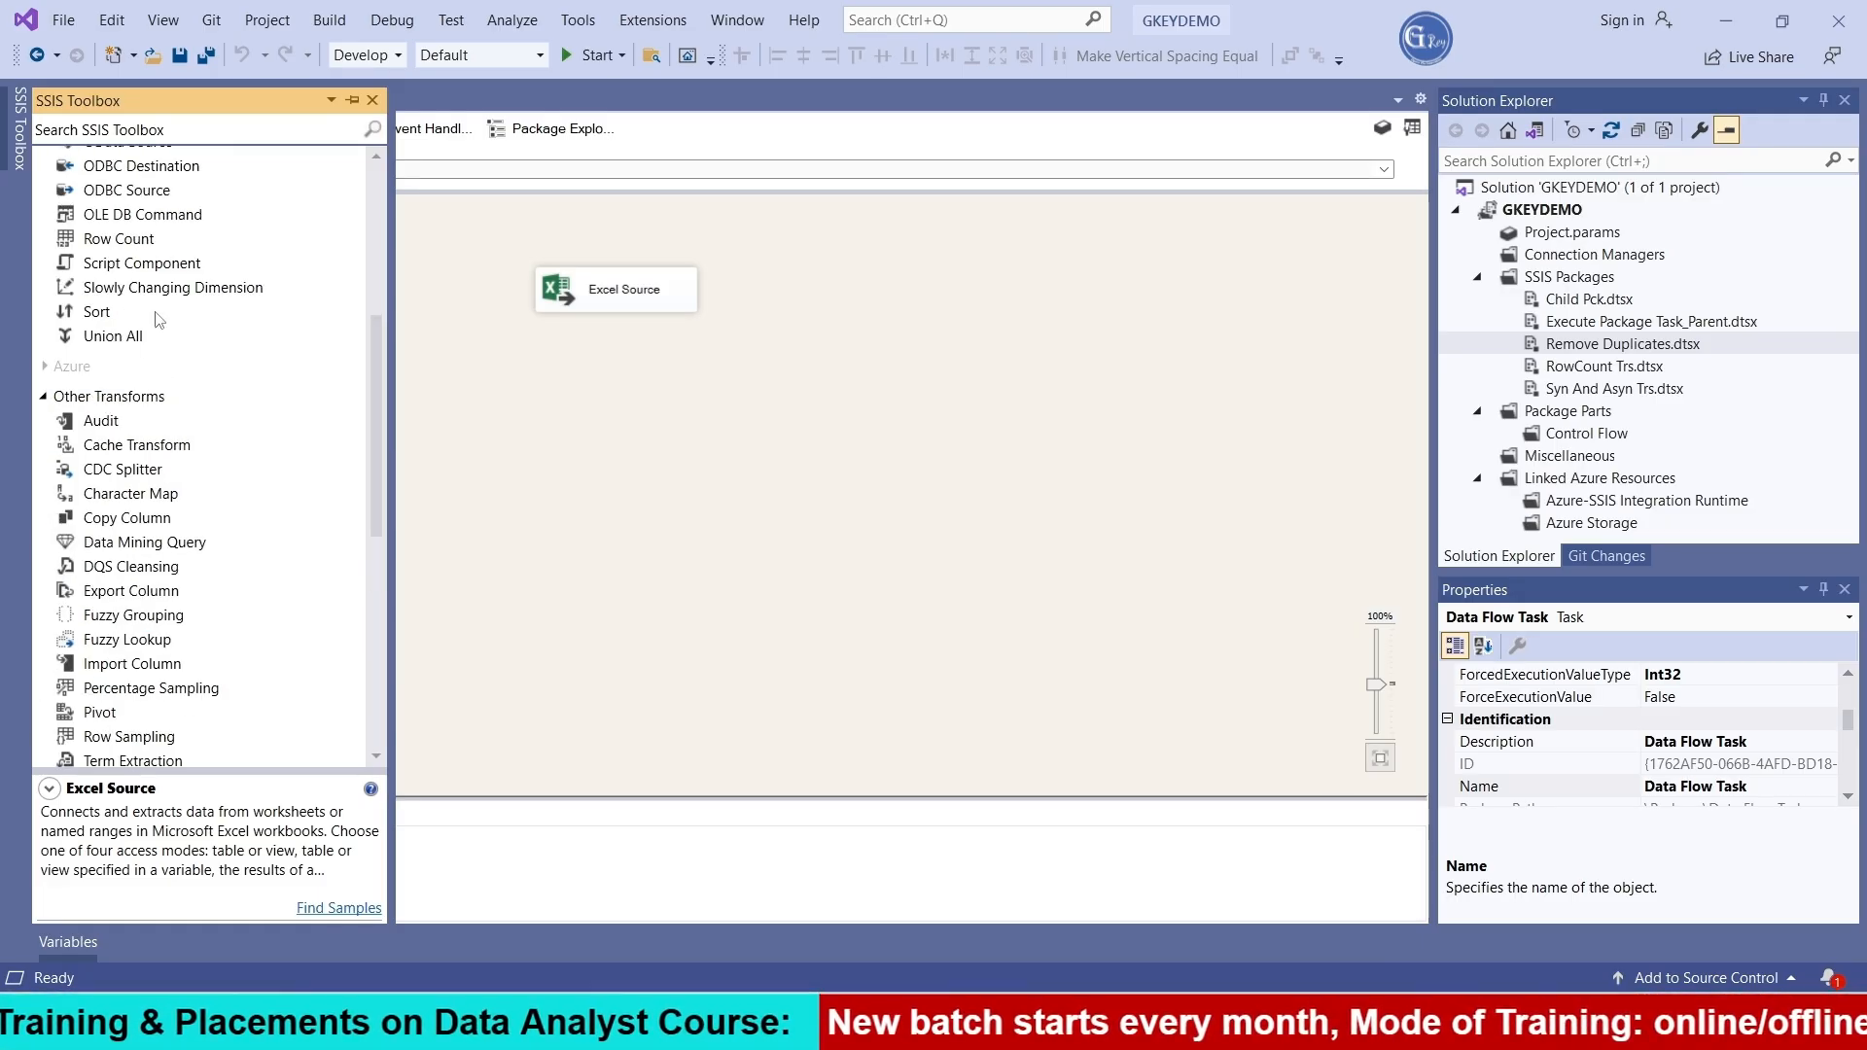
left_click_drag(105, 312, 597, 418)
left_click(615, 302)
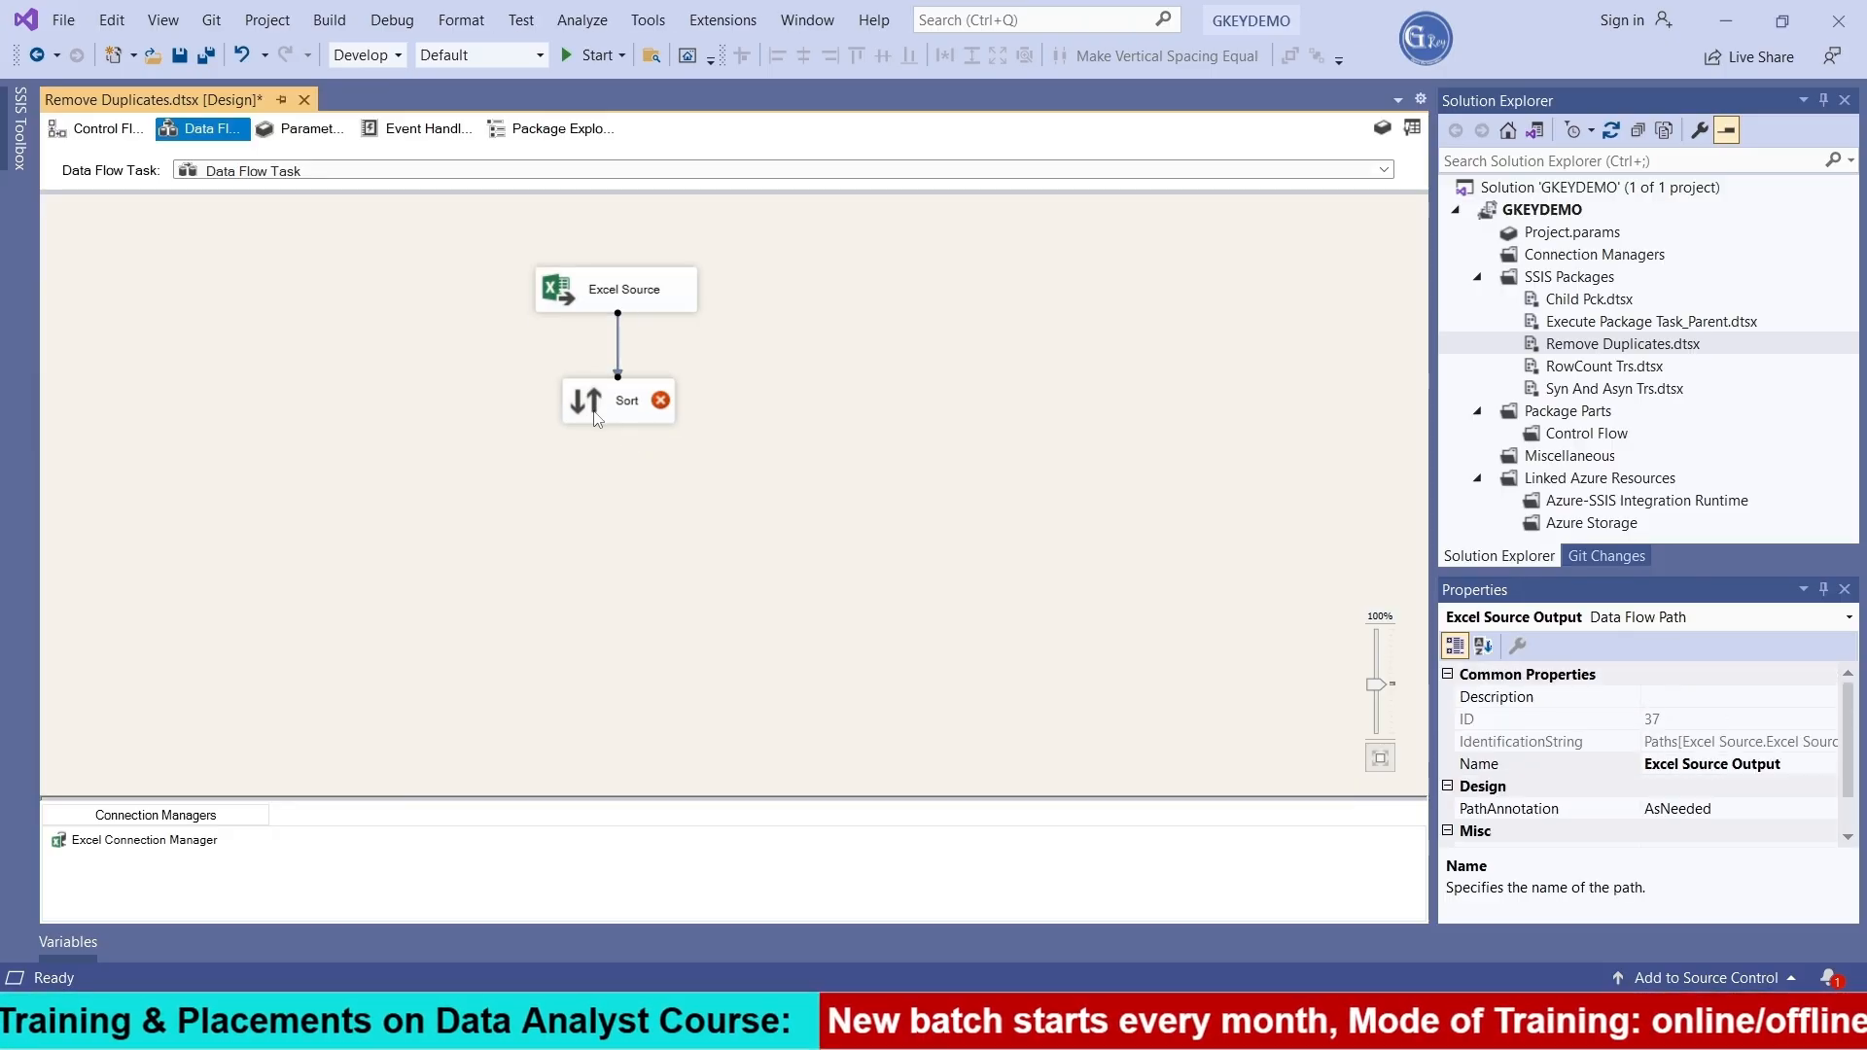
double_click(610, 419)
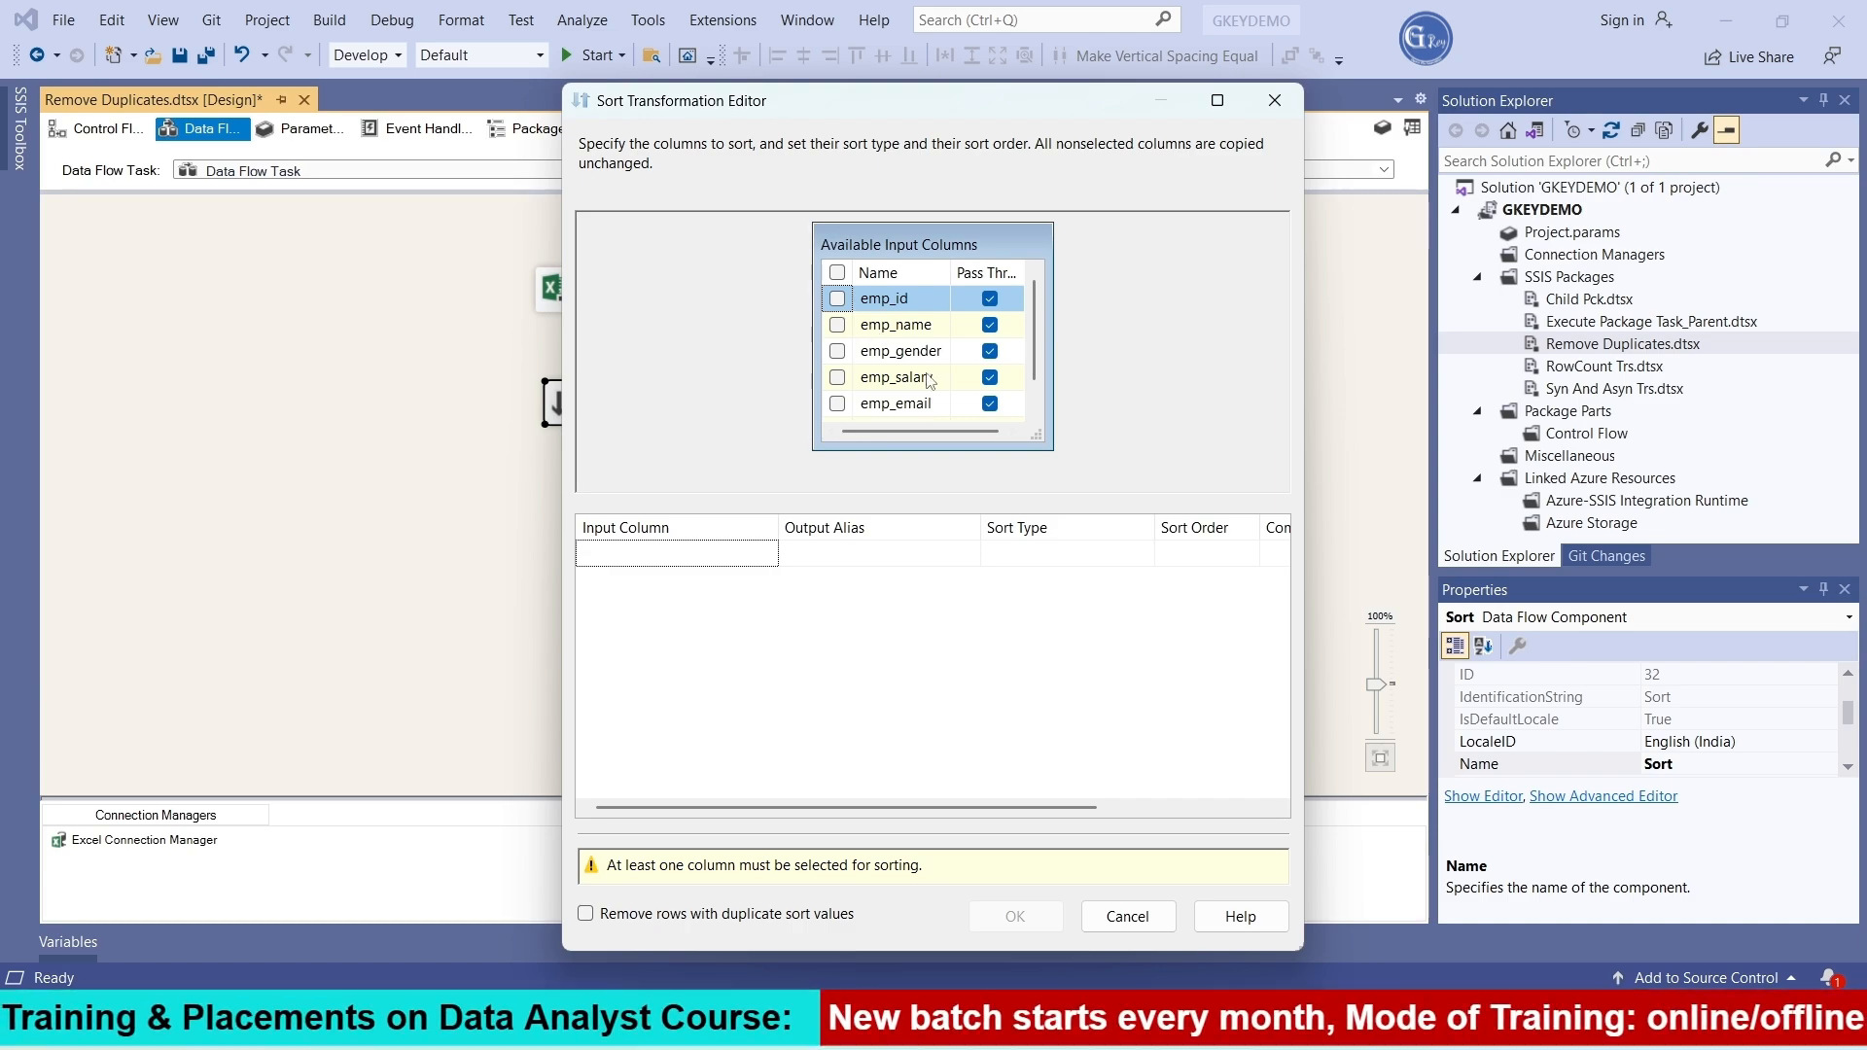
Sort ascending by emp_name, emp_gender, emp_salary and emp_email, enable removal of rows with duplicate sort values, and accept the Sort settings
left_click(838, 326)
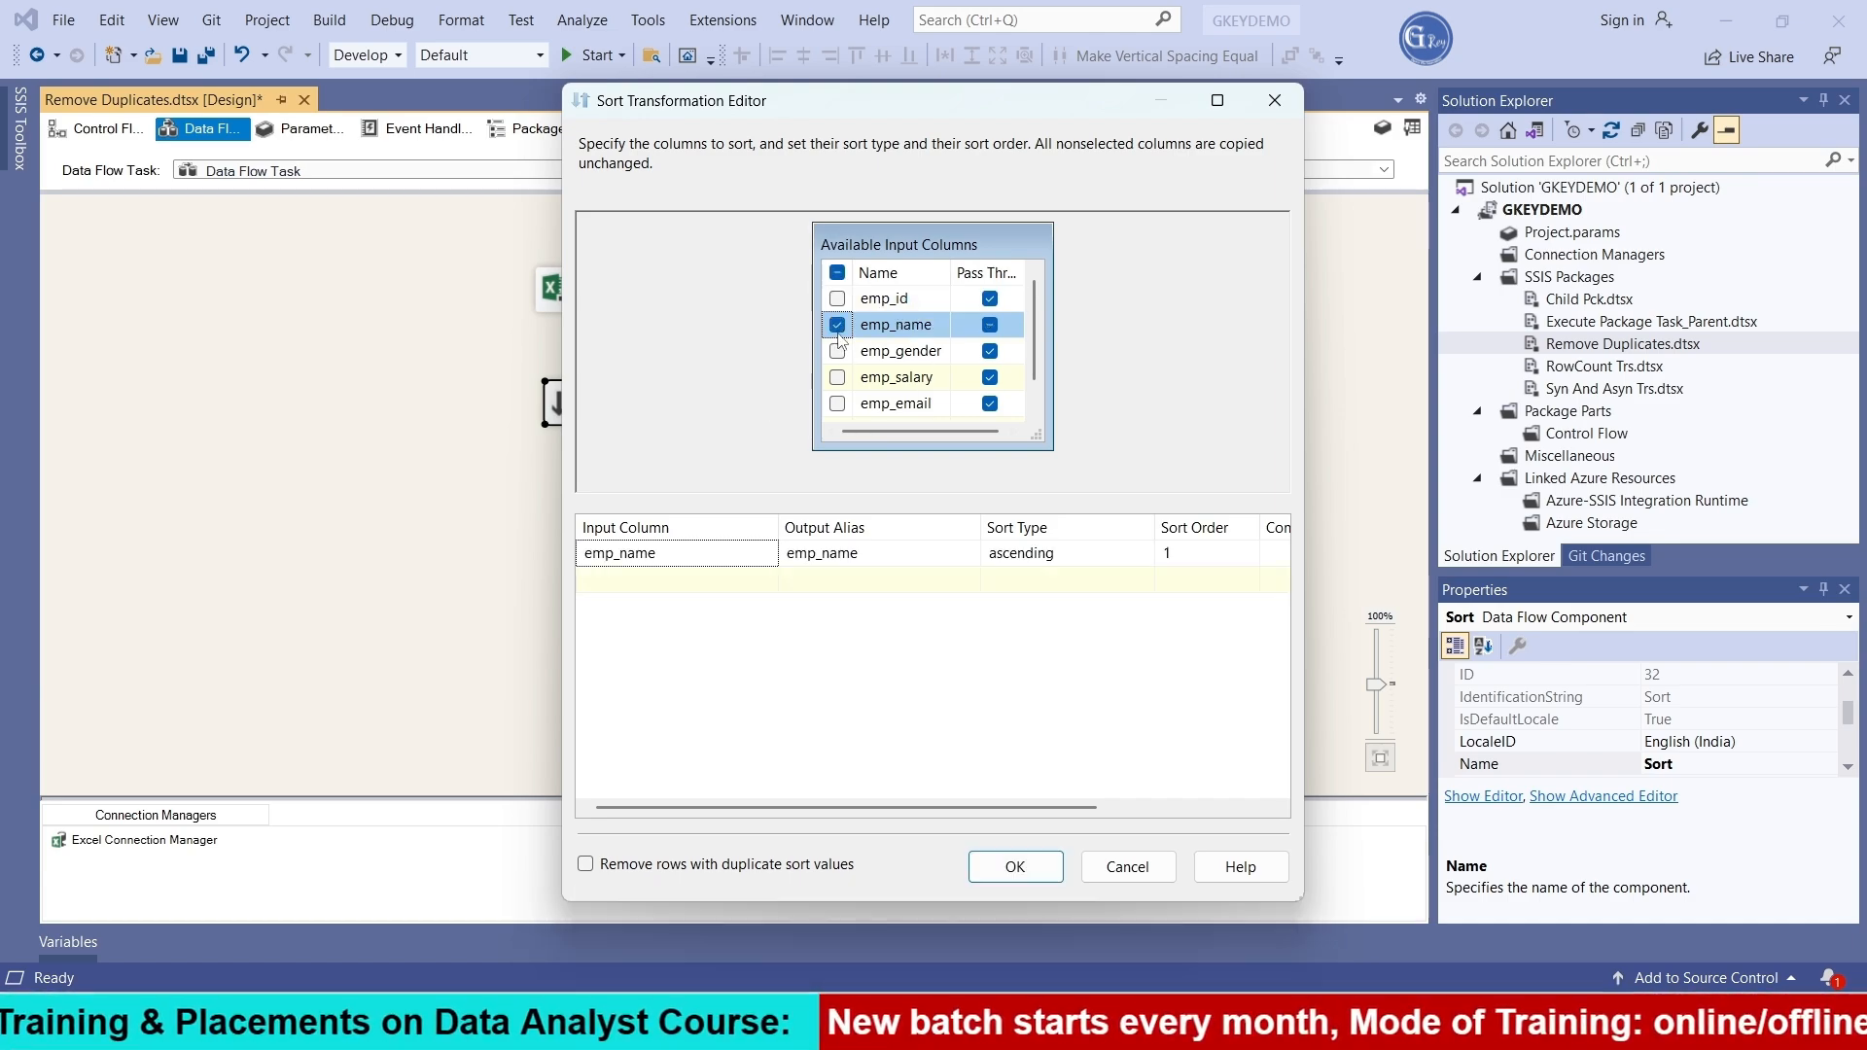
left_click(837, 352)
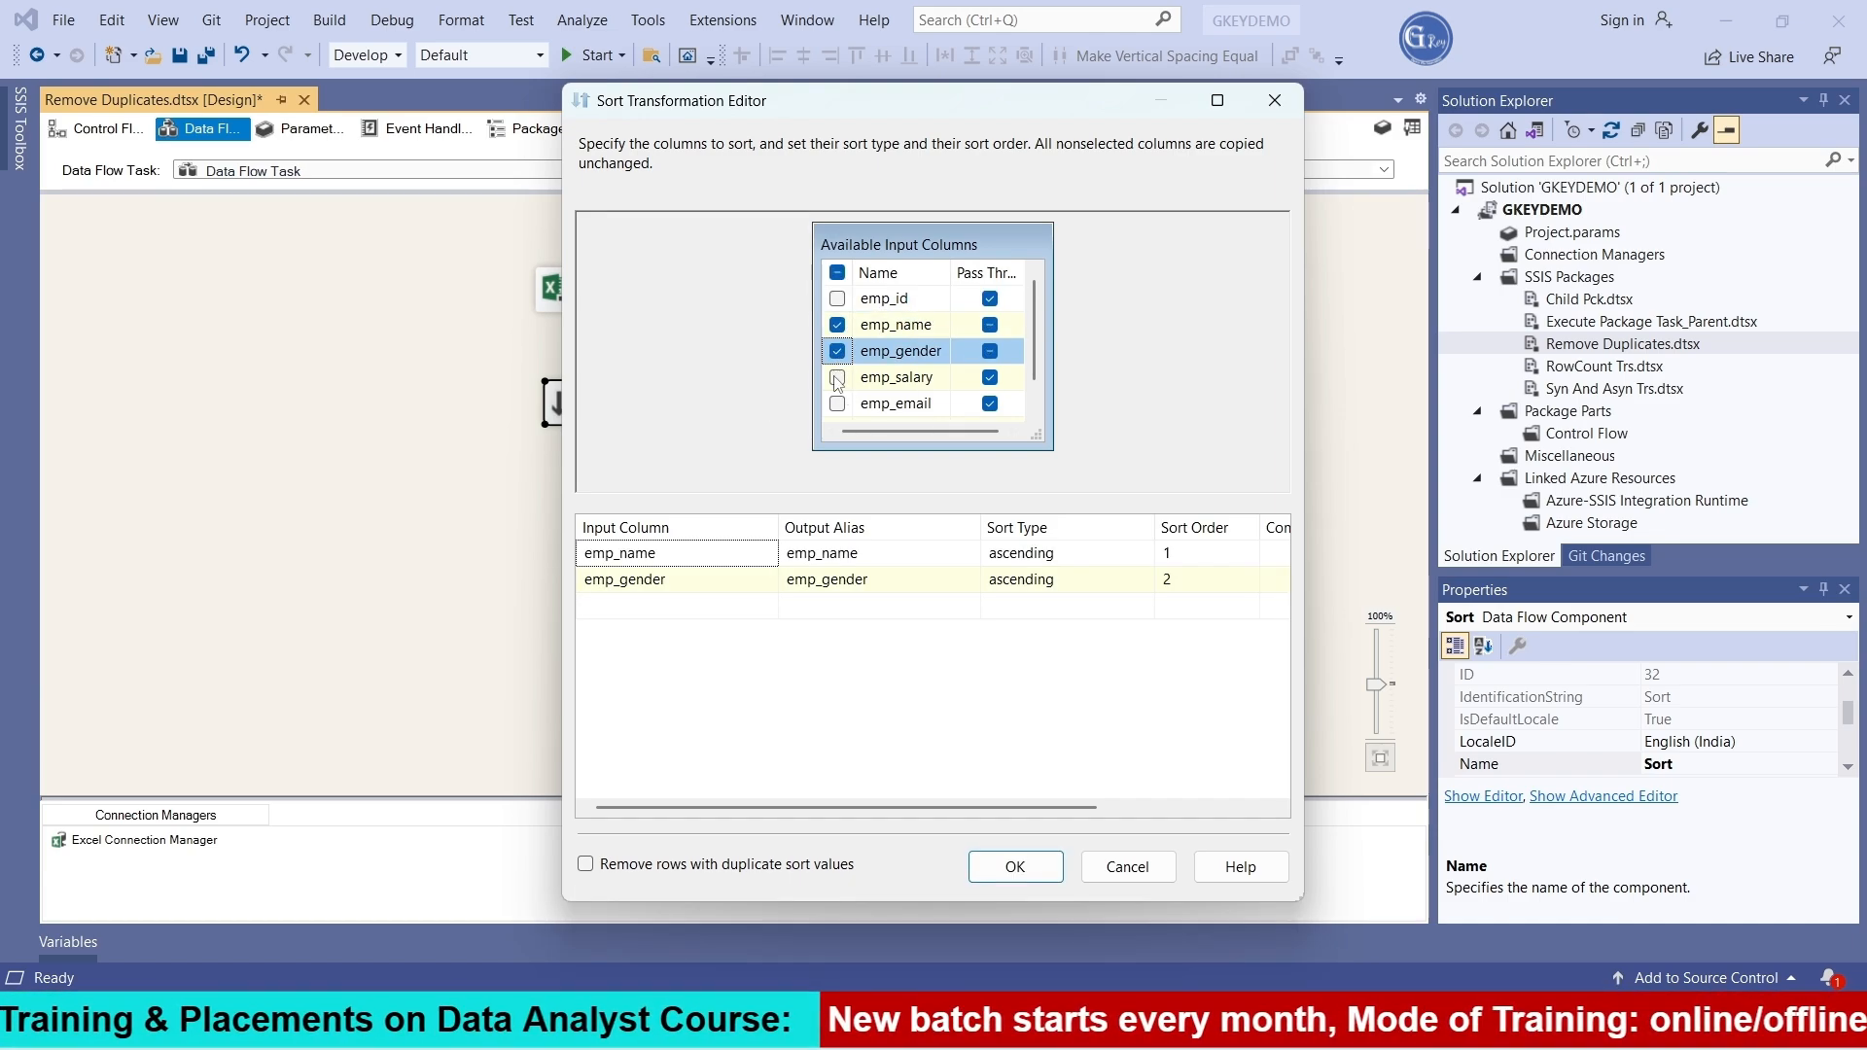
left_click(837, 377)
left_click(837, 403)
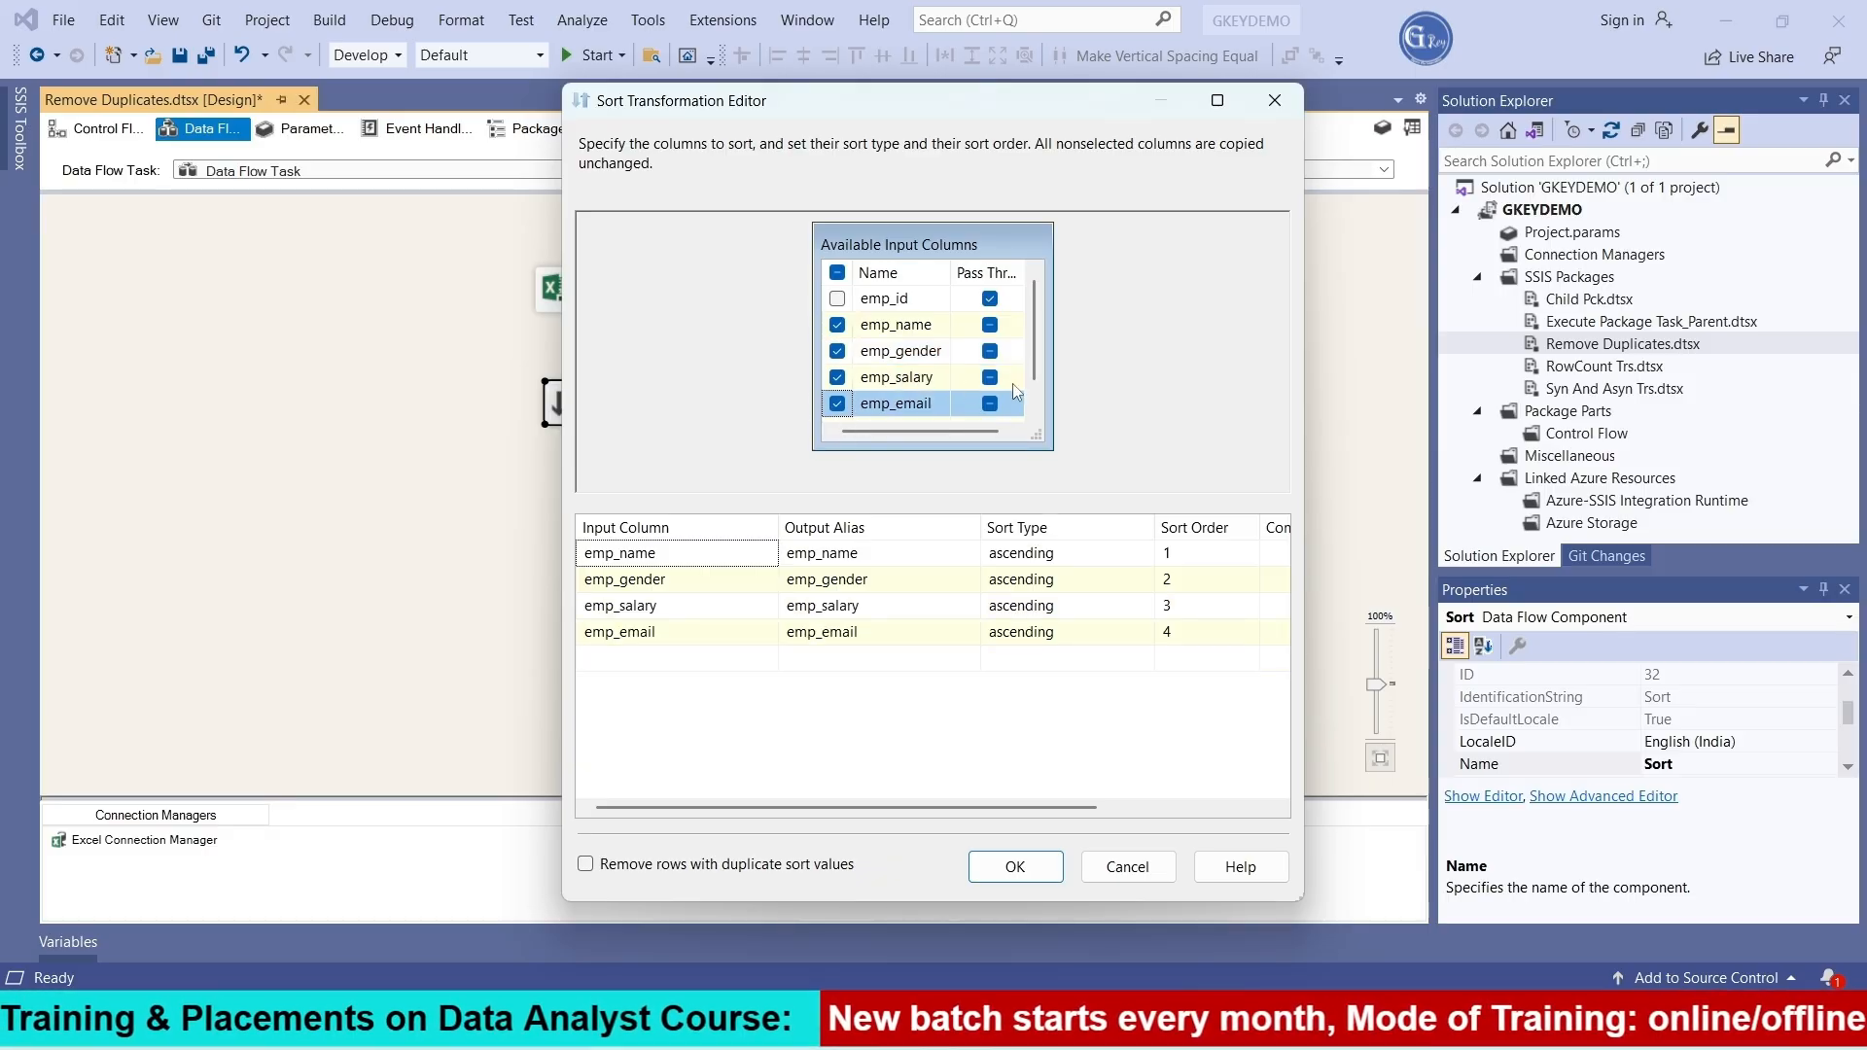
scroll(1016, 391, "down", 1)
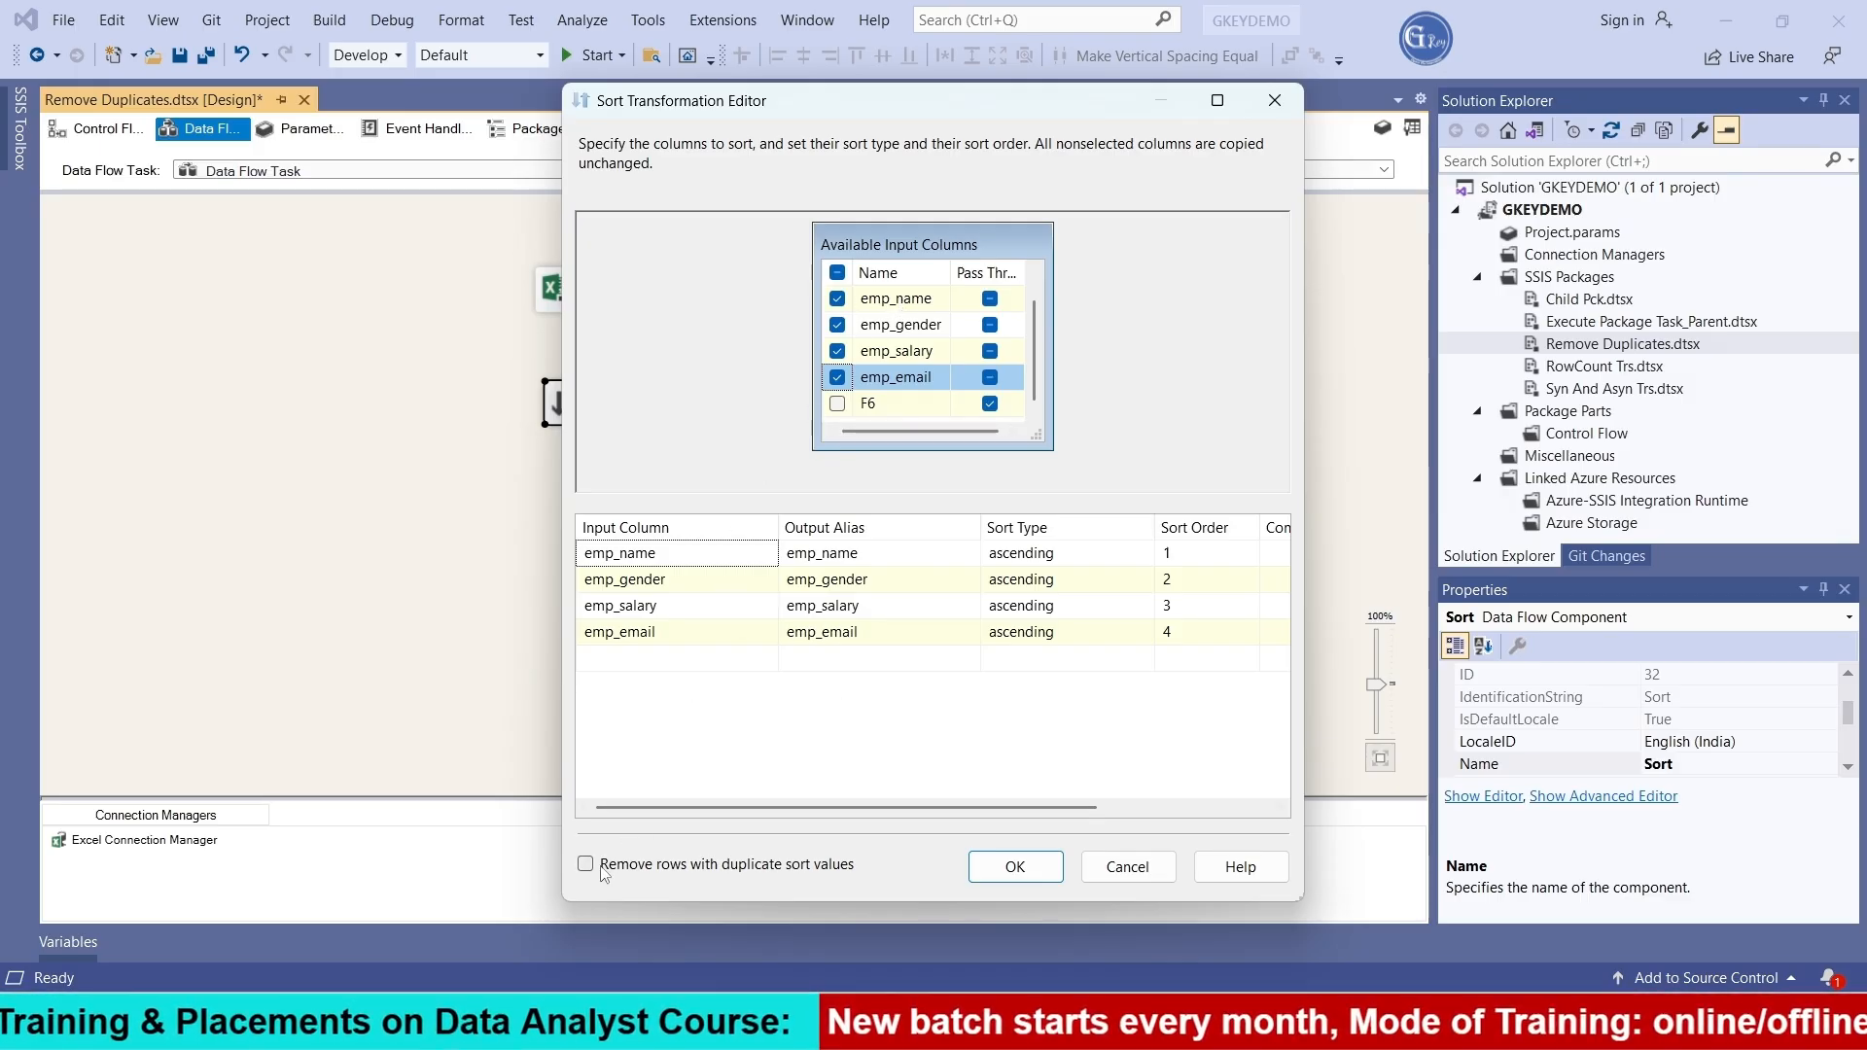
scroll(887, 324, "up", 1)
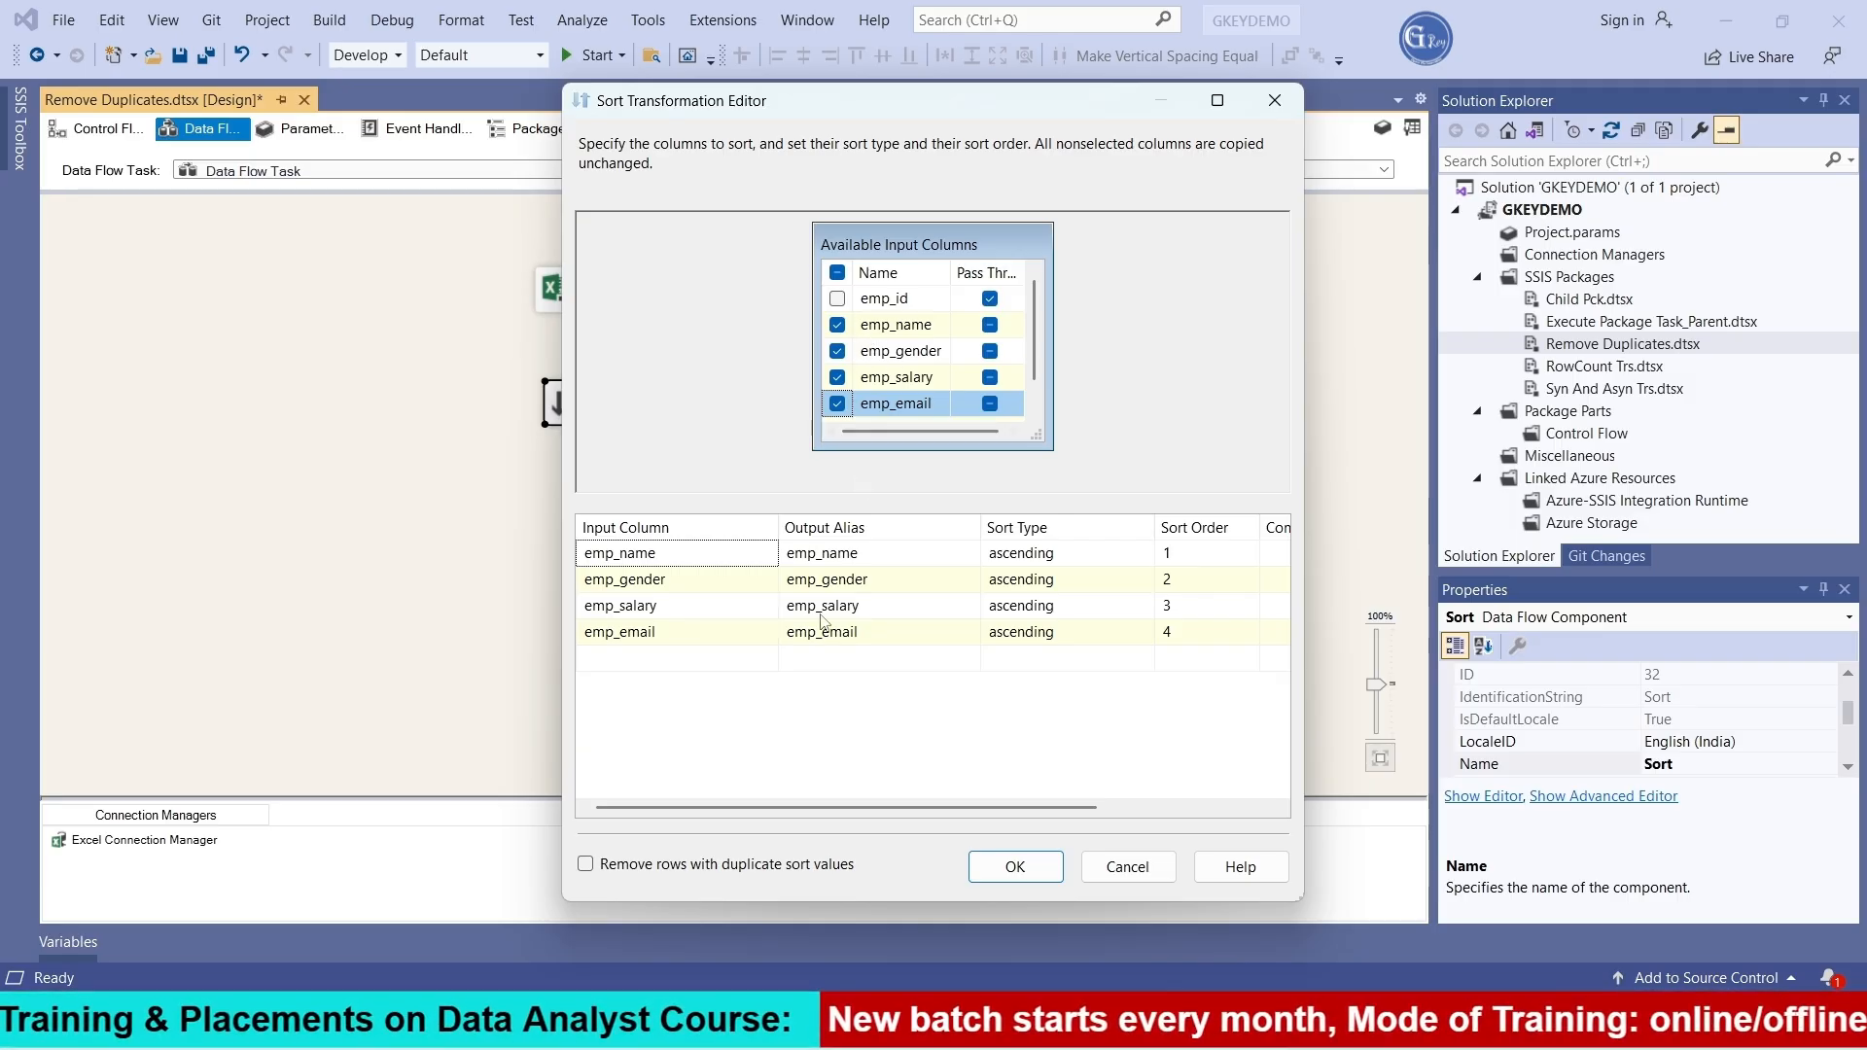
left_click(592, 866)
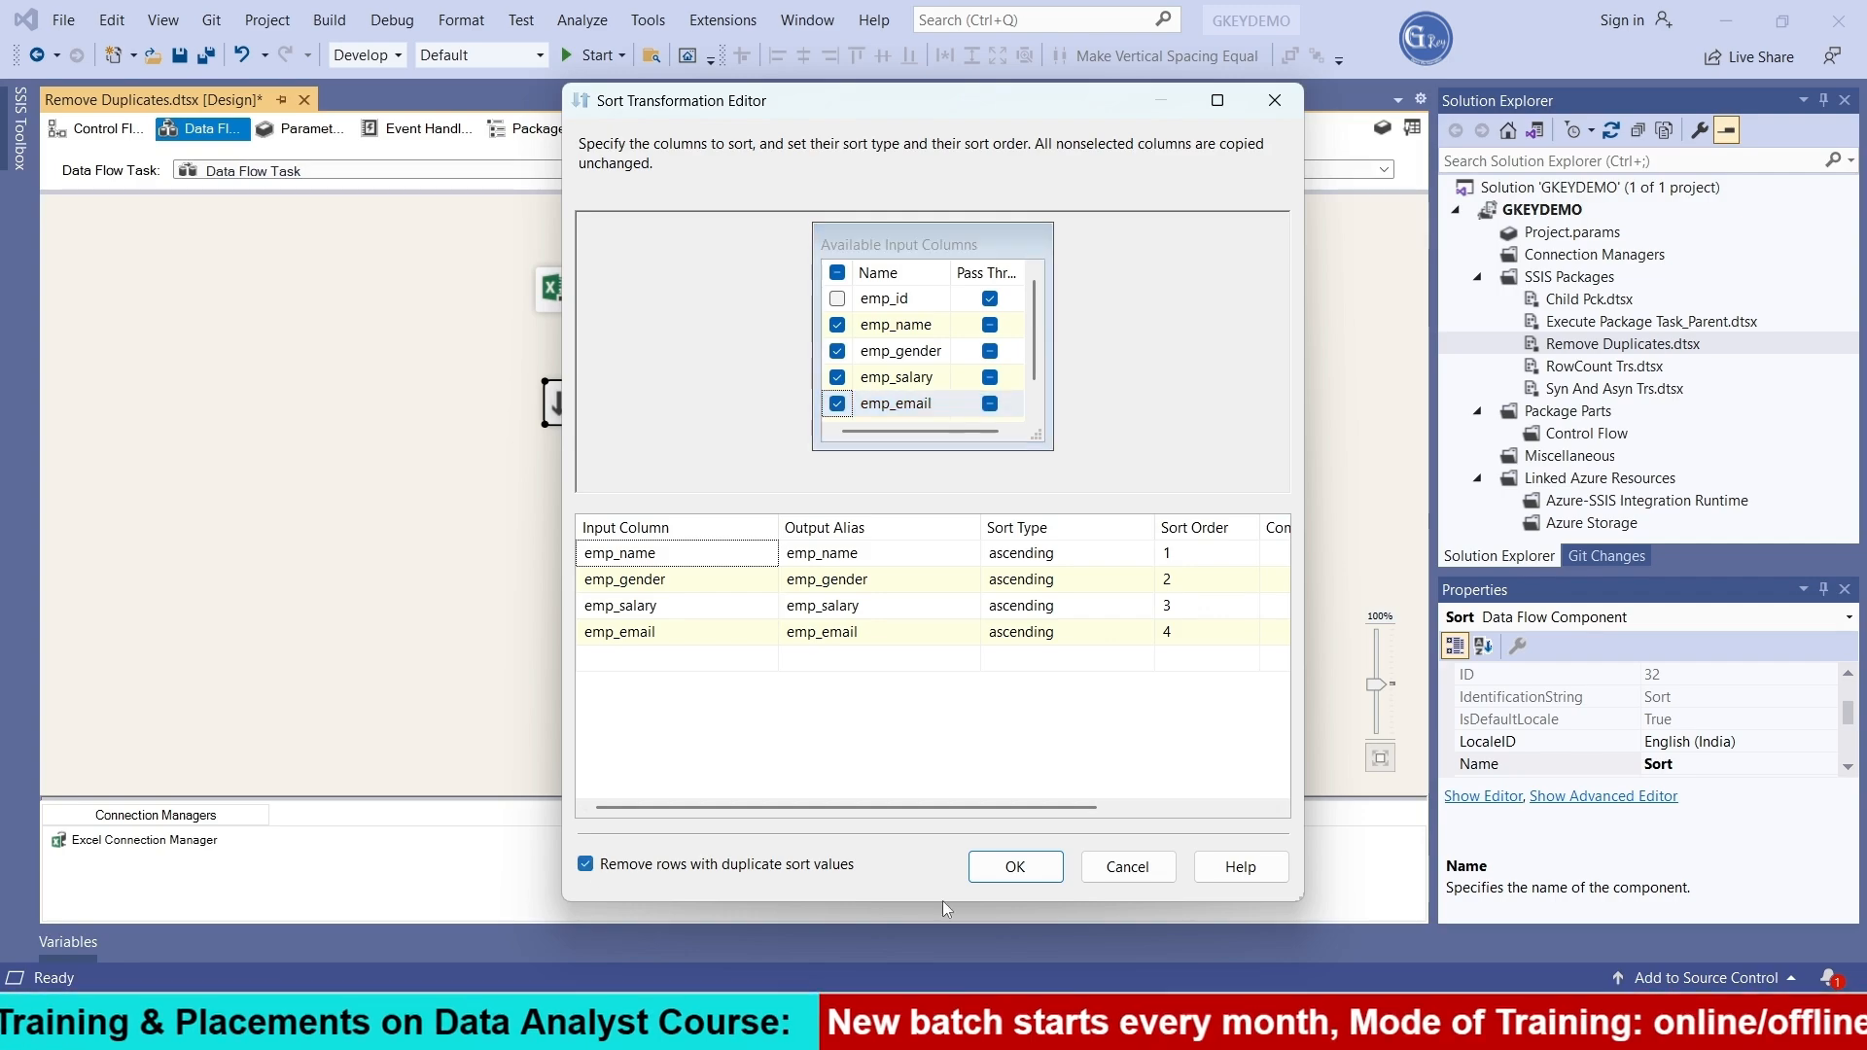
left_click(1014, 867)
Align the Sort under the Excel Source, add an OLE DB Destination fed by its output, and open the destination's editor
left_click(669, 455)
left_click(608, 407)
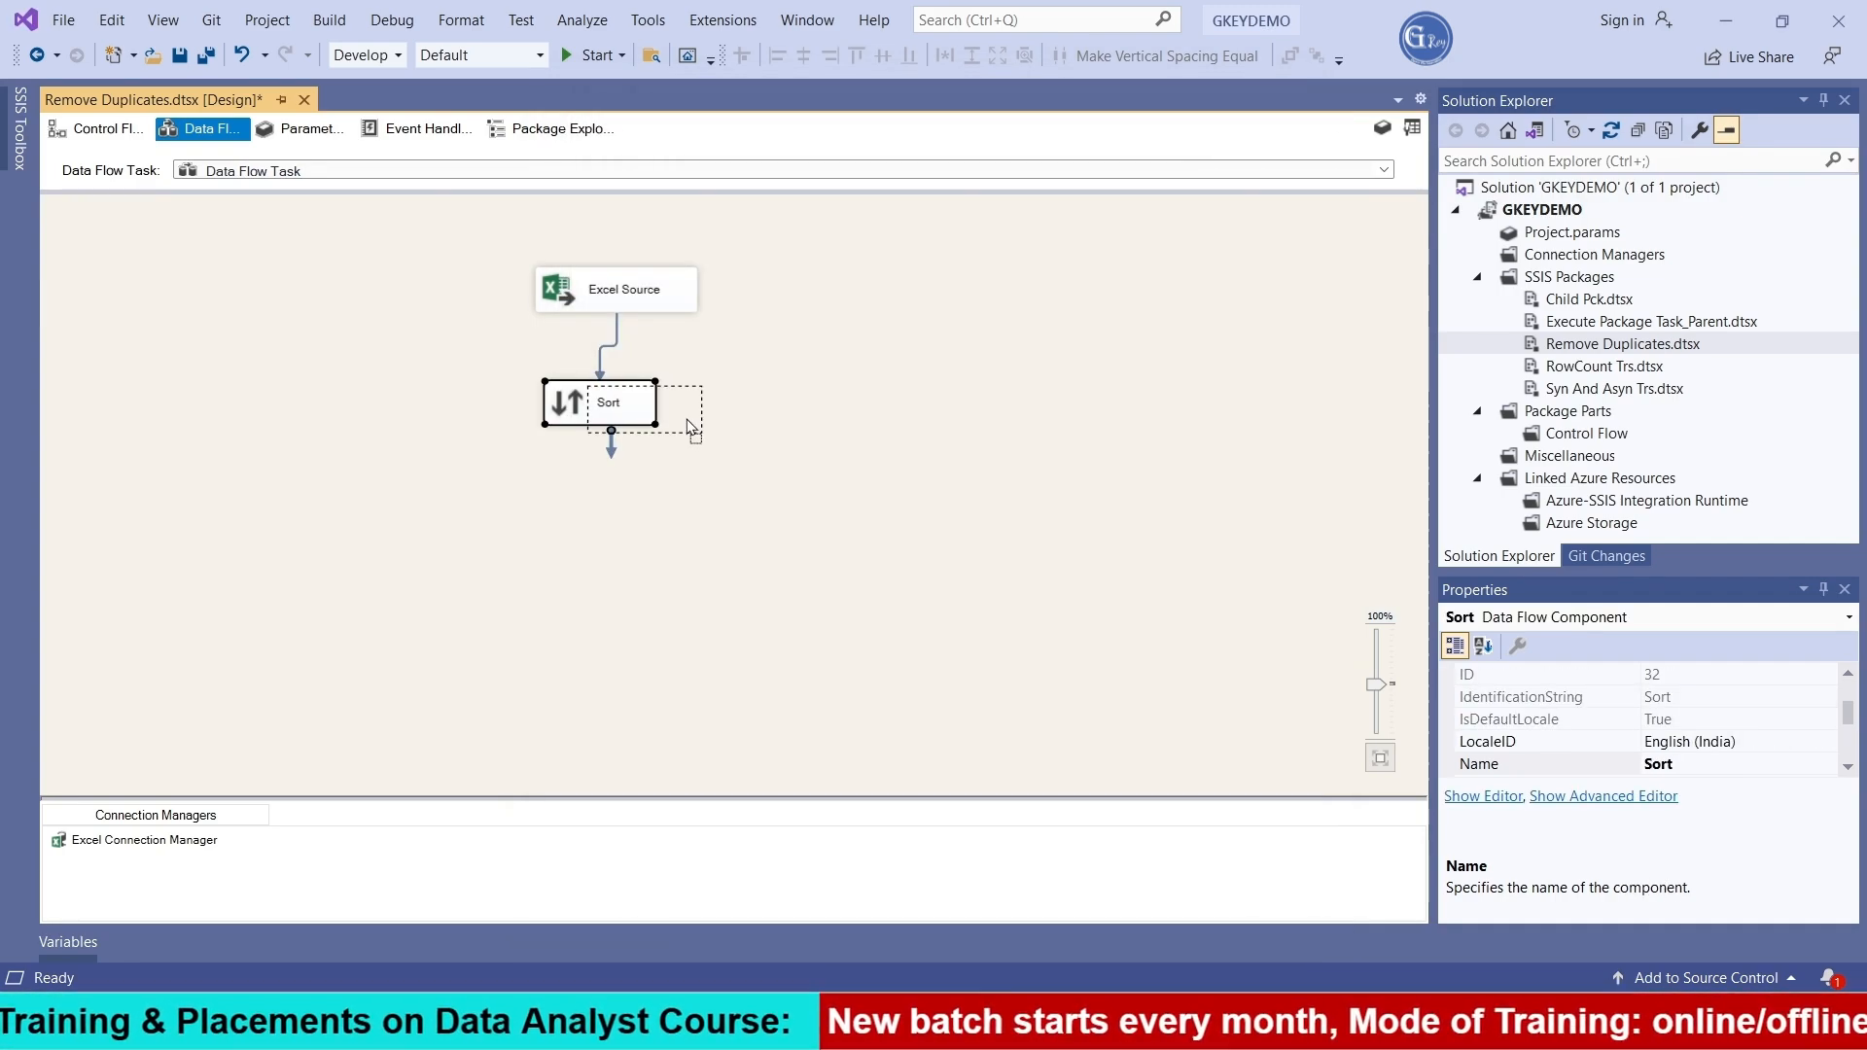
left_click(19, 127)
scroll(185, 633, "down", 6)
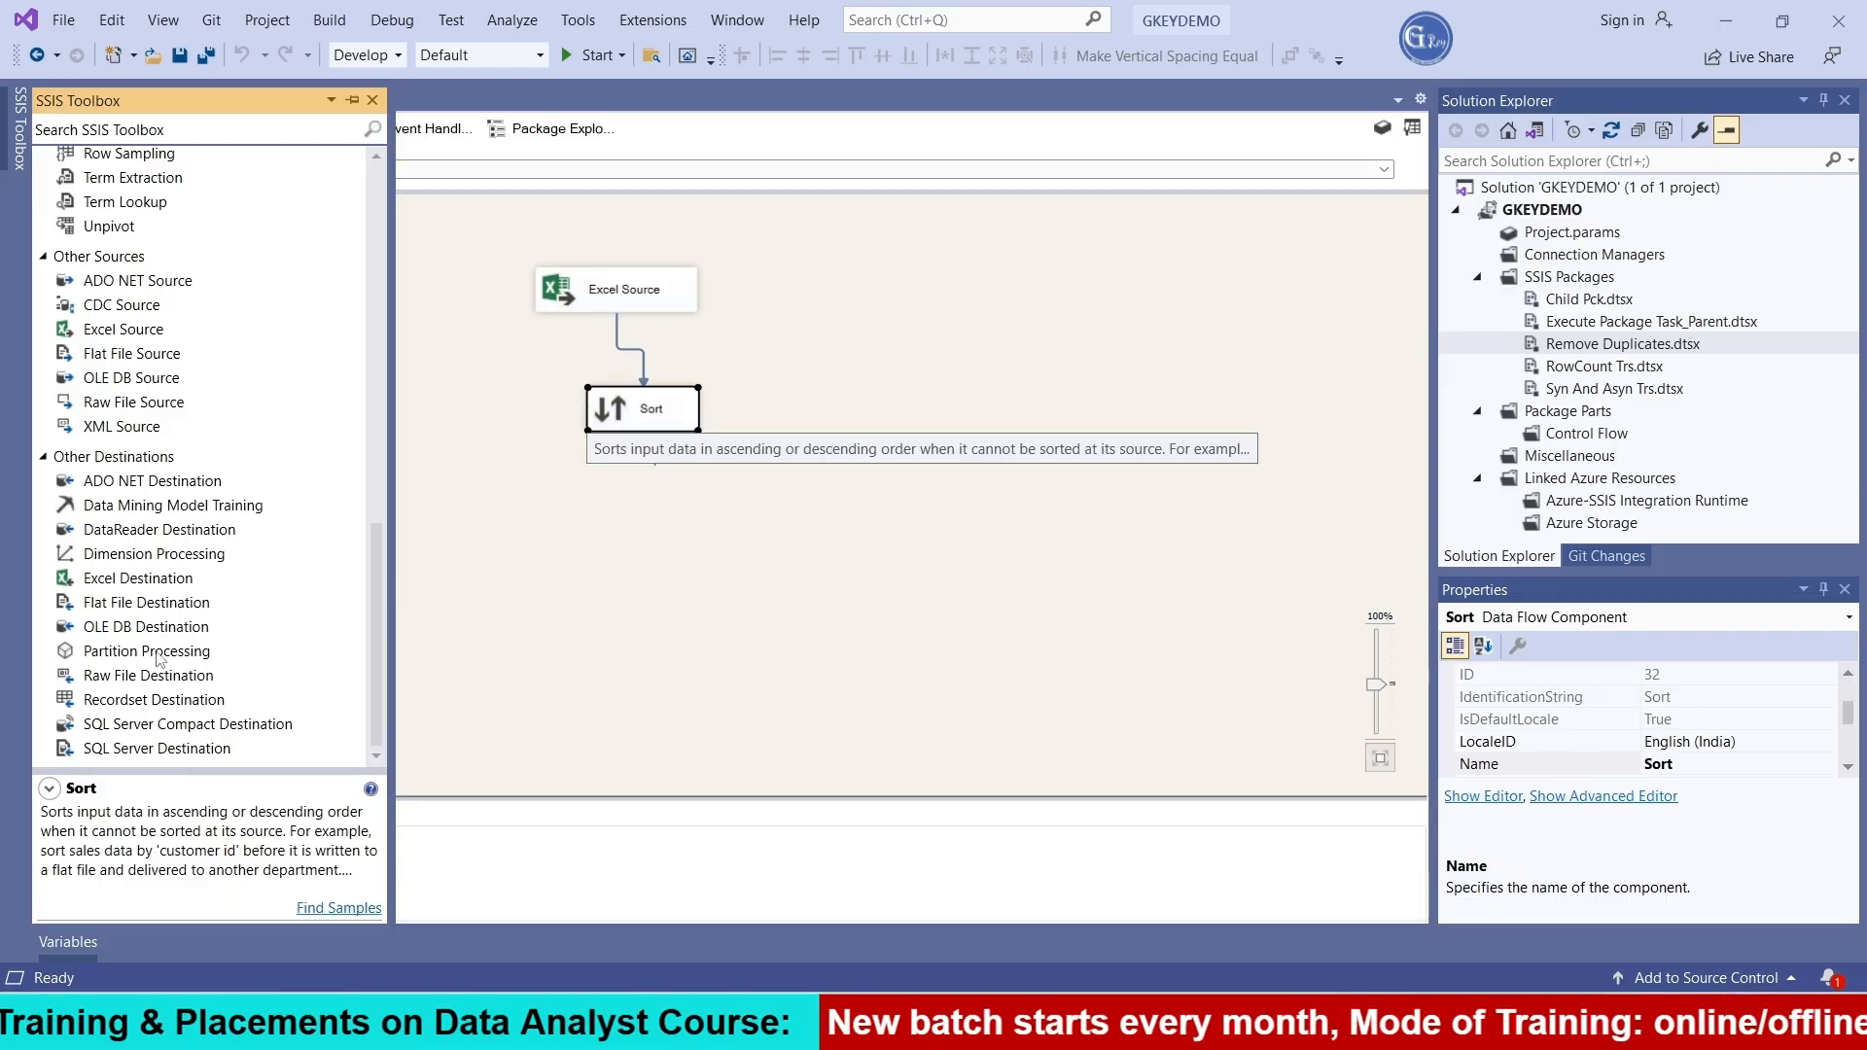
left_click_drag(144, 630, 587, 531)
left_click_drag(657, 461, 564, 537)
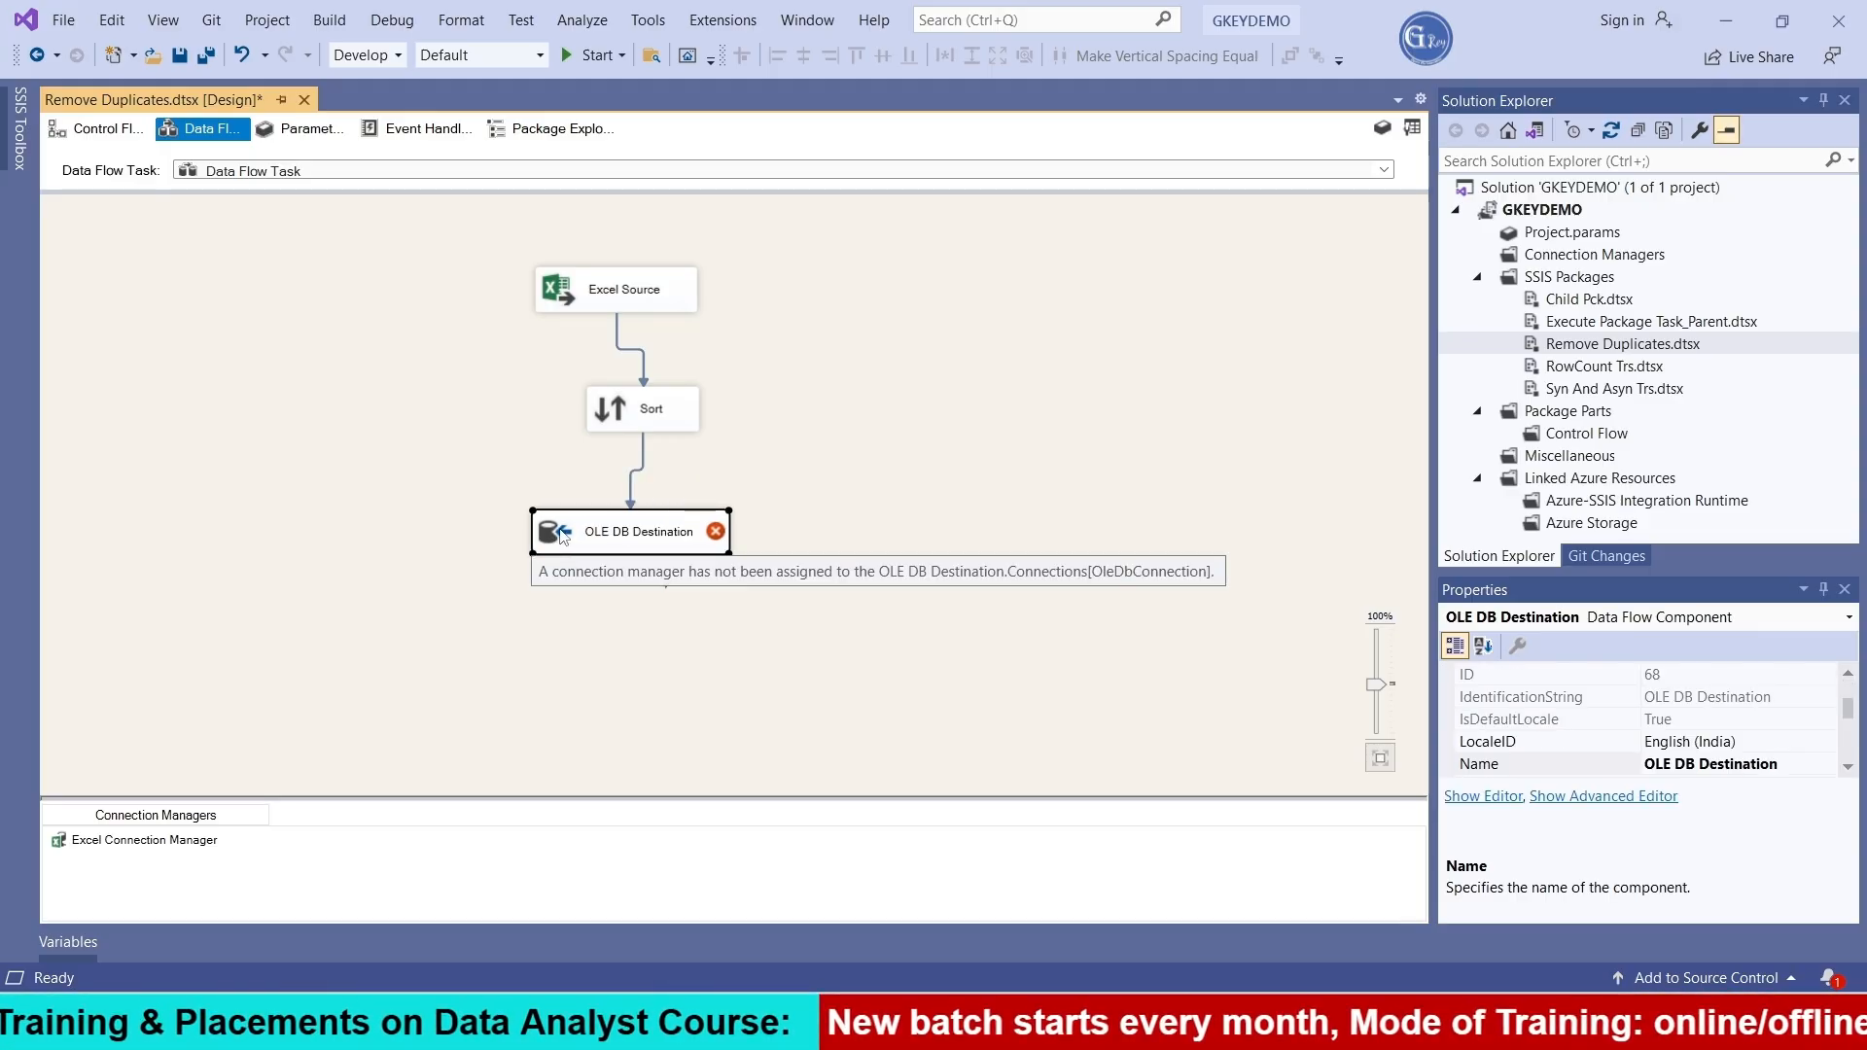
double_click(564, 538)
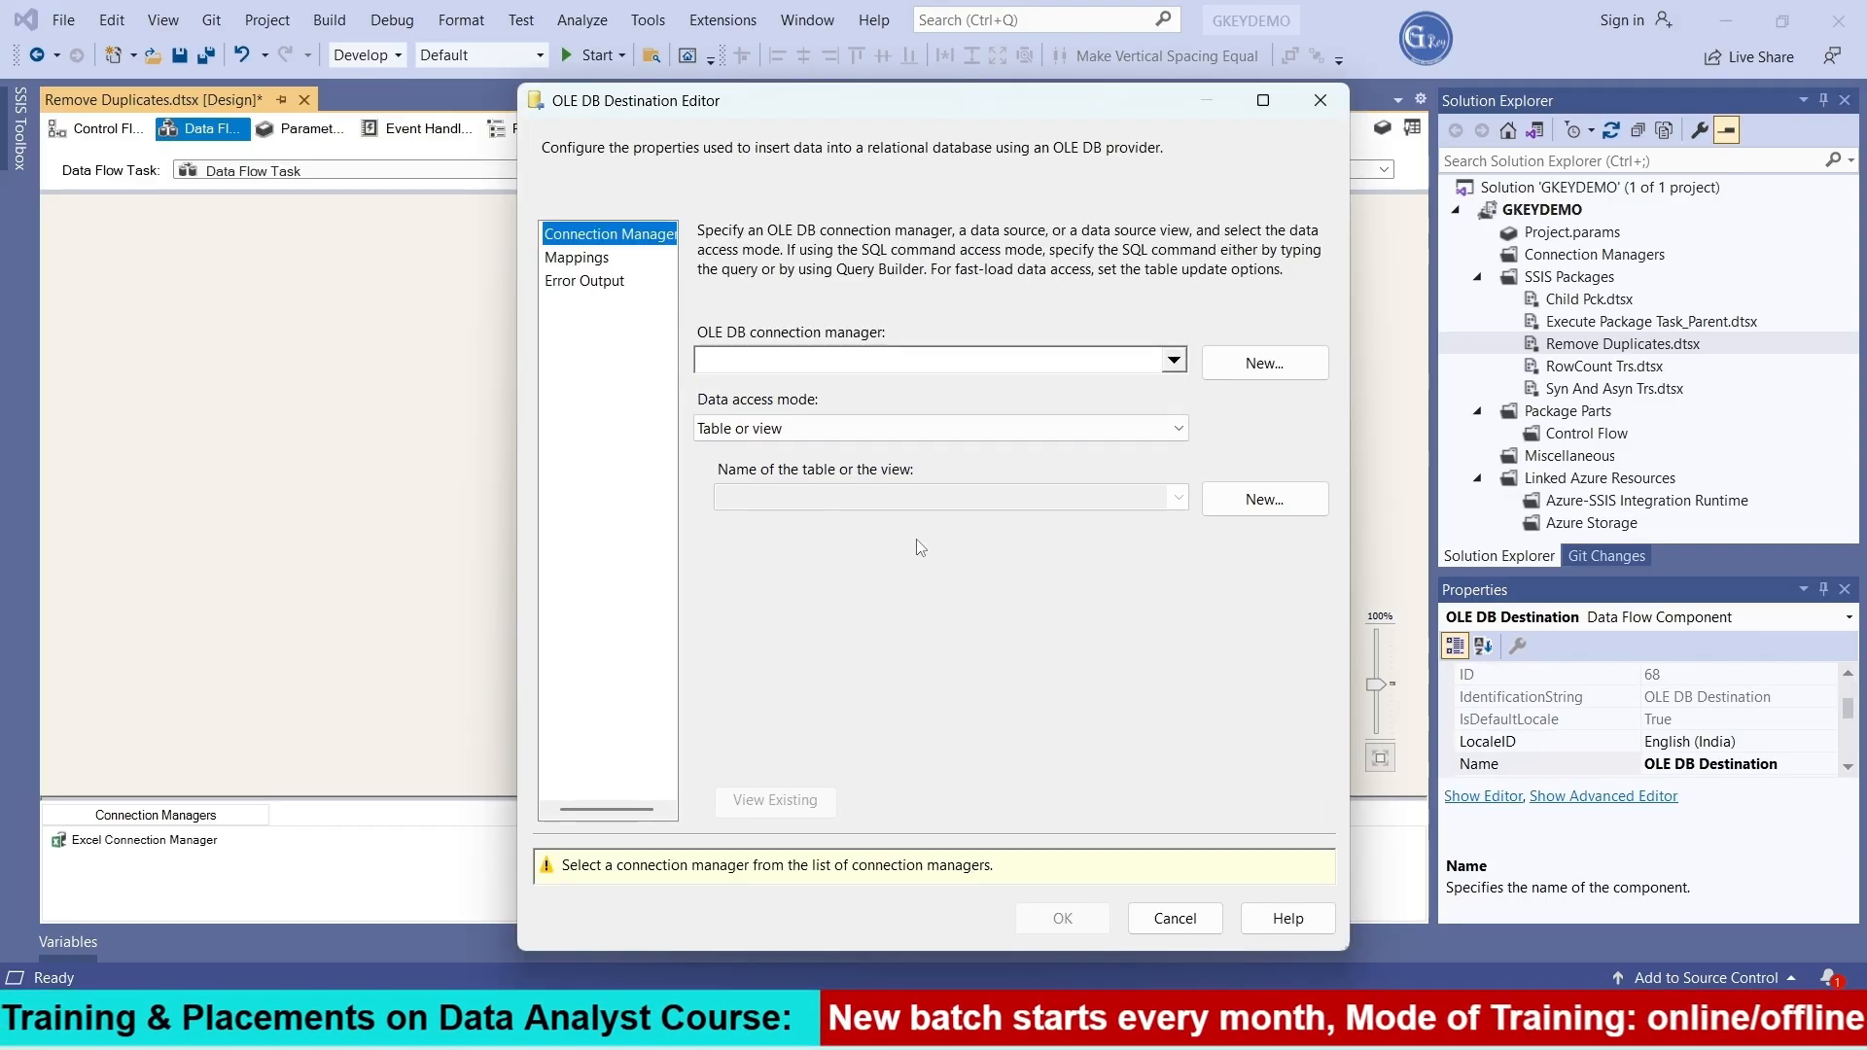
Assign the GKEYSOLUTIONS.DEMO@GKEY connection to the OLE DB Destination and set the data access mode to Table or view - fast load
left_click(1264, 363)
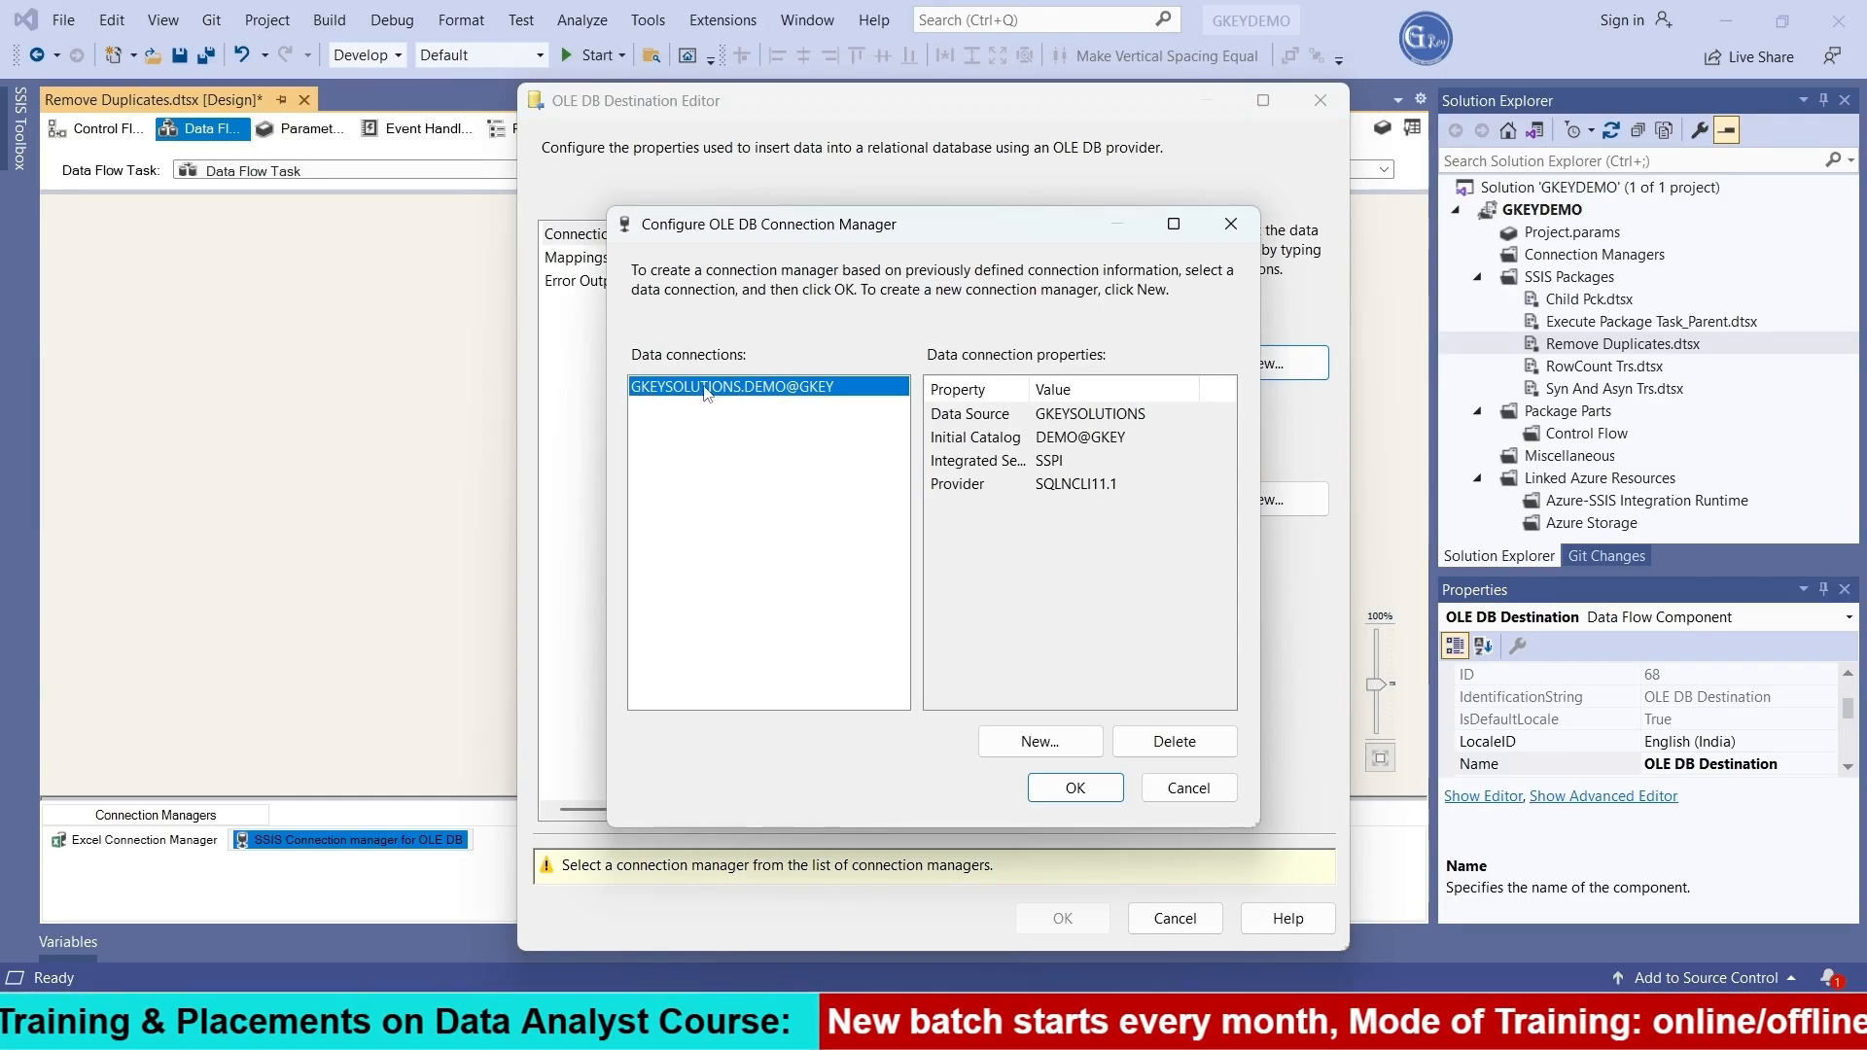
left_click(1074, 787)
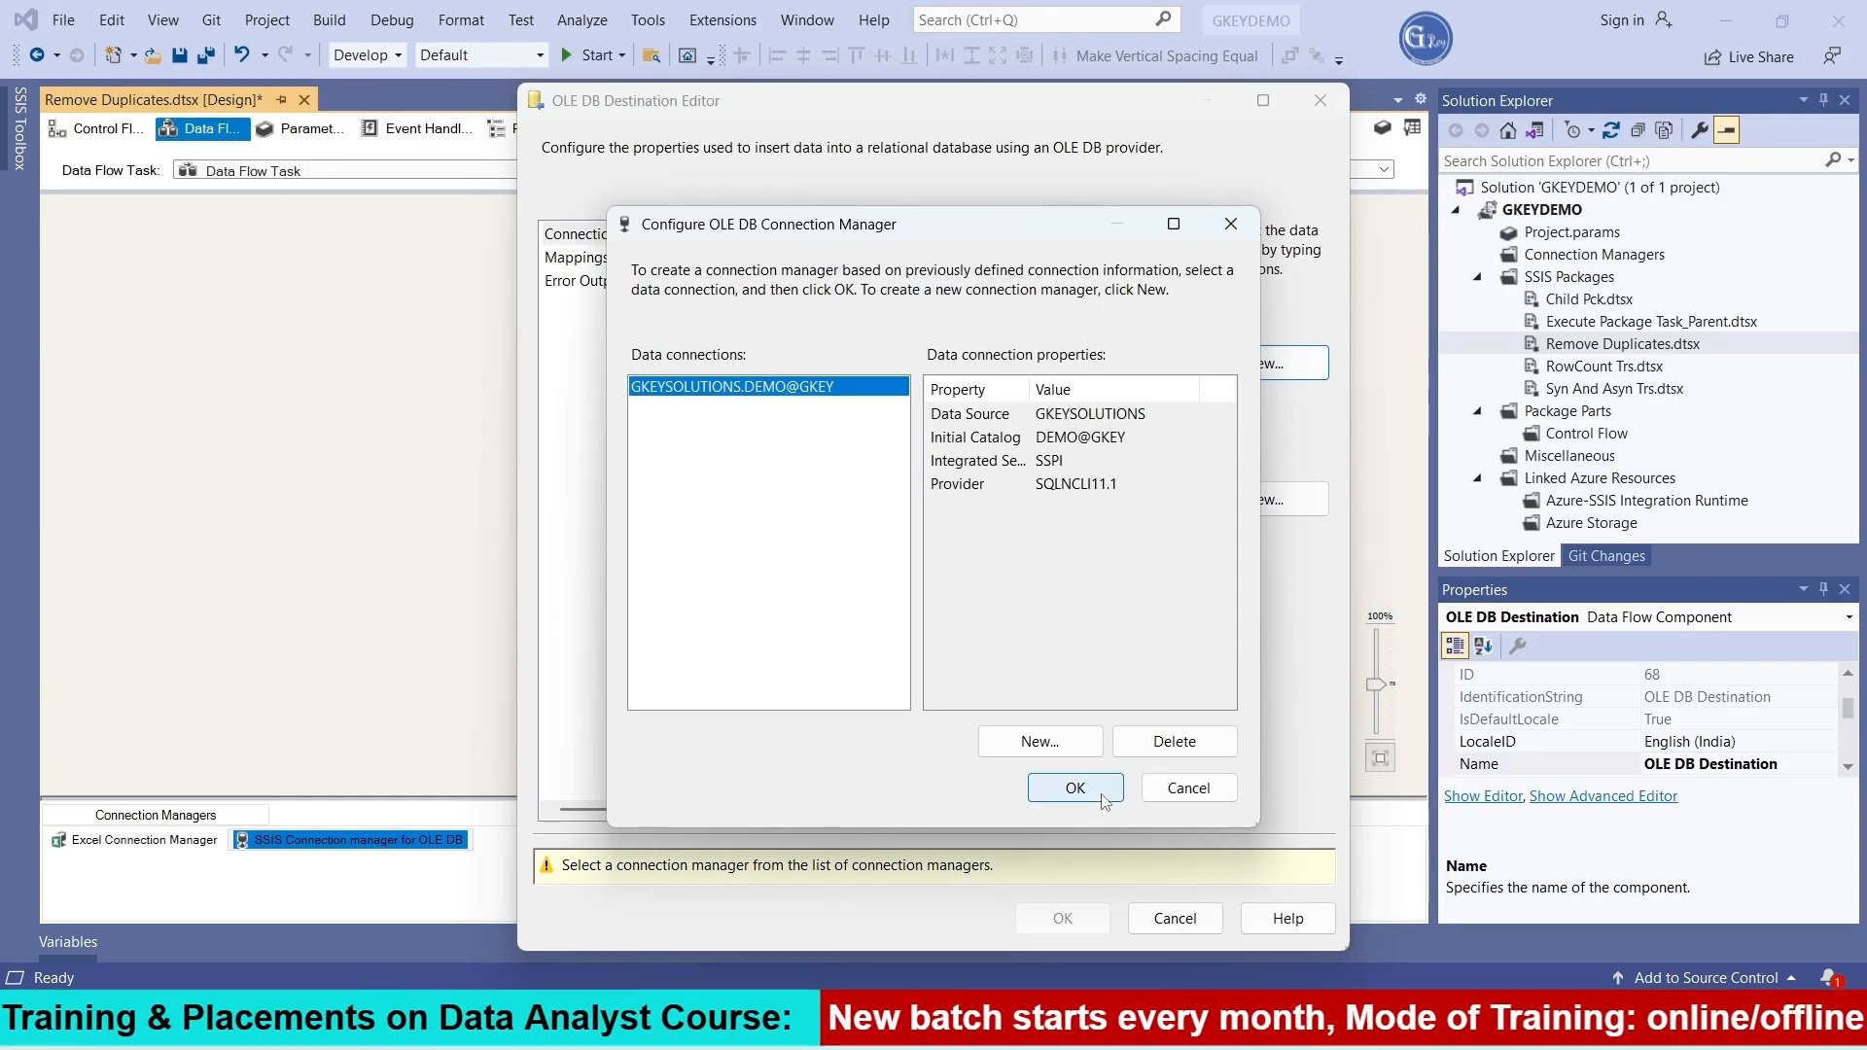
left_click(952, 429)
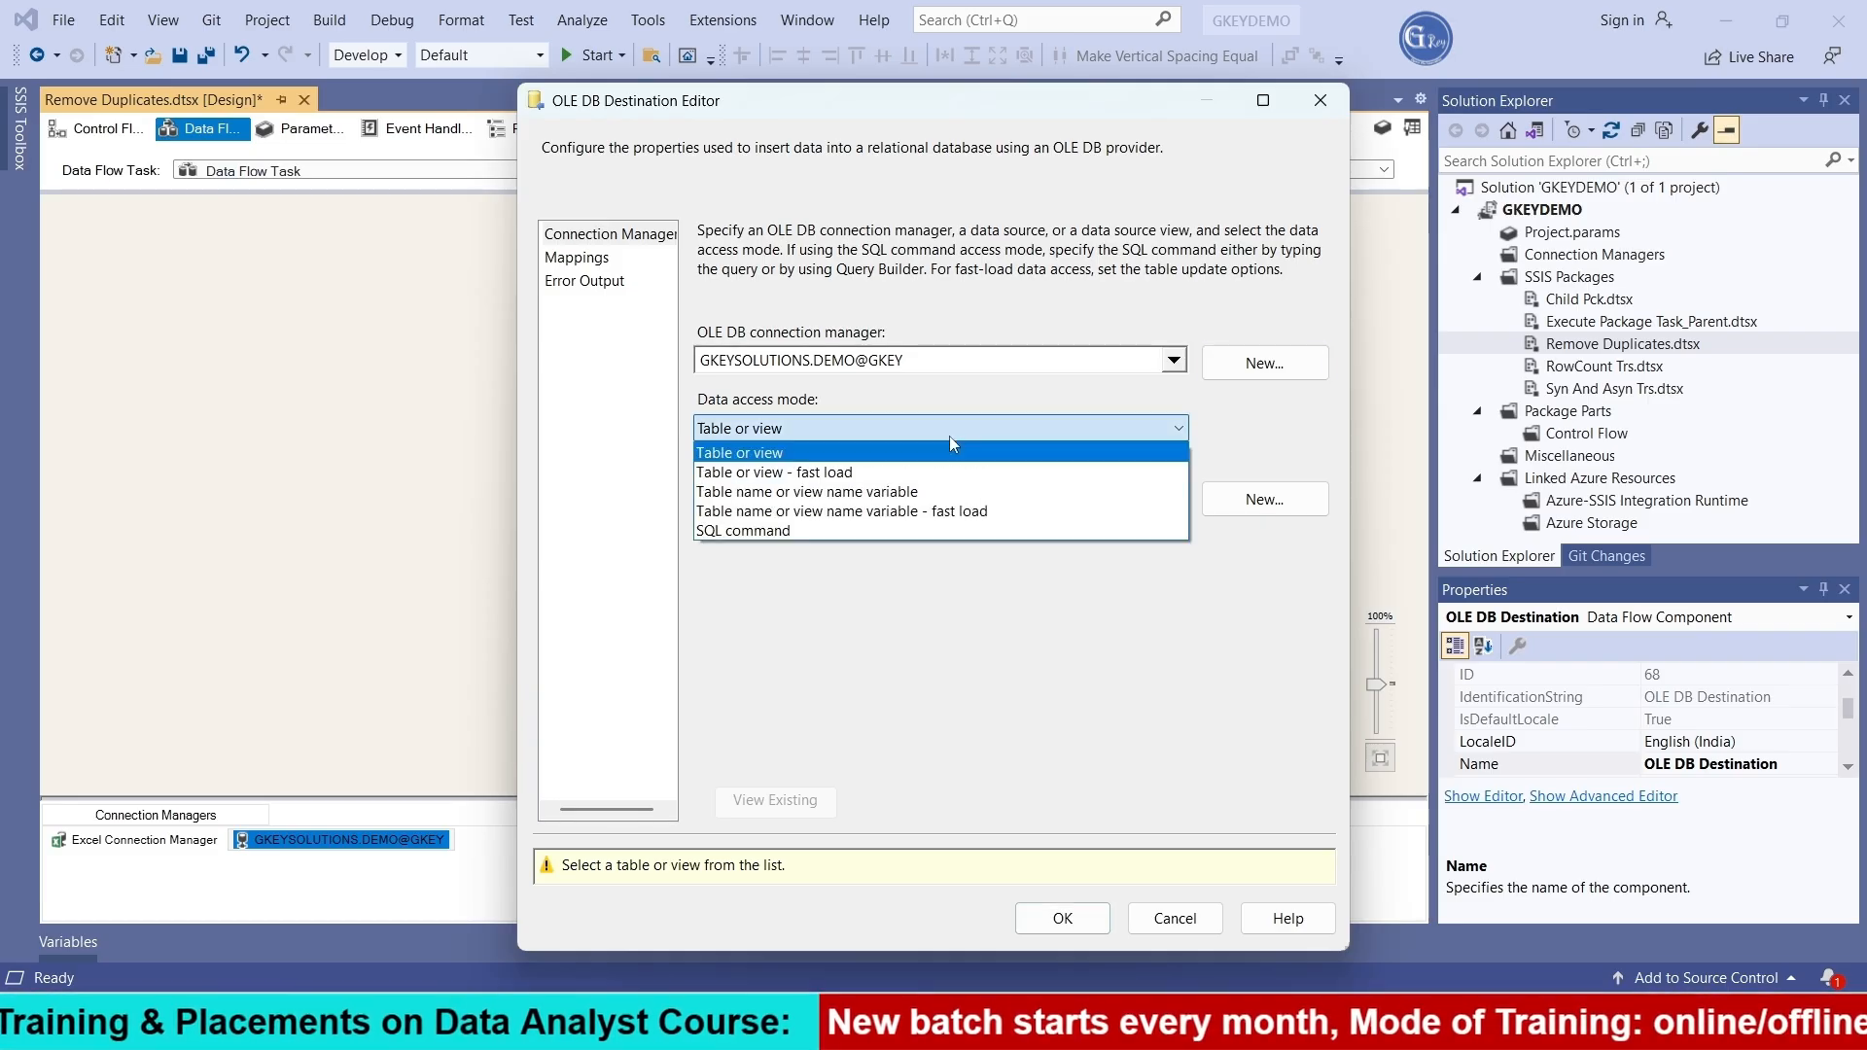
left_click(949, 465)
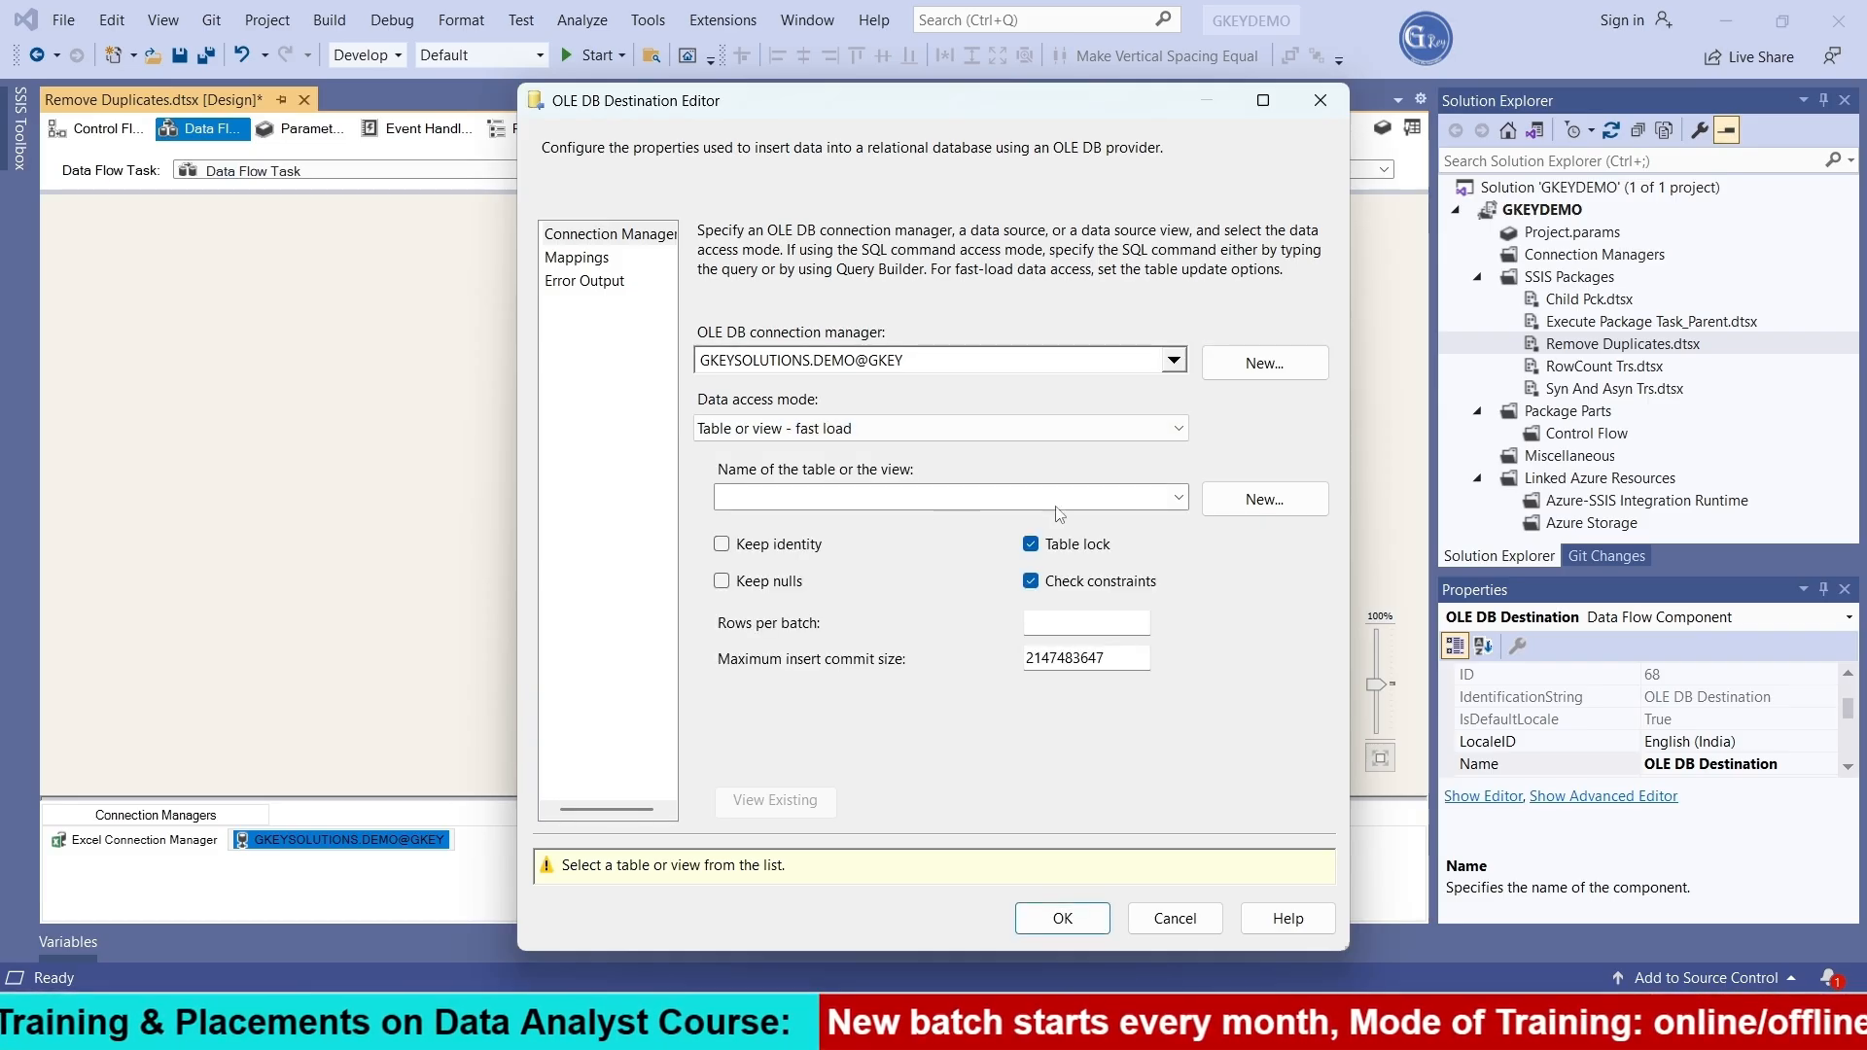
Create a new destination table named Remove_Dup and accept the automatic column mappings for the OLE DB Destination
left_click(1264, 499)
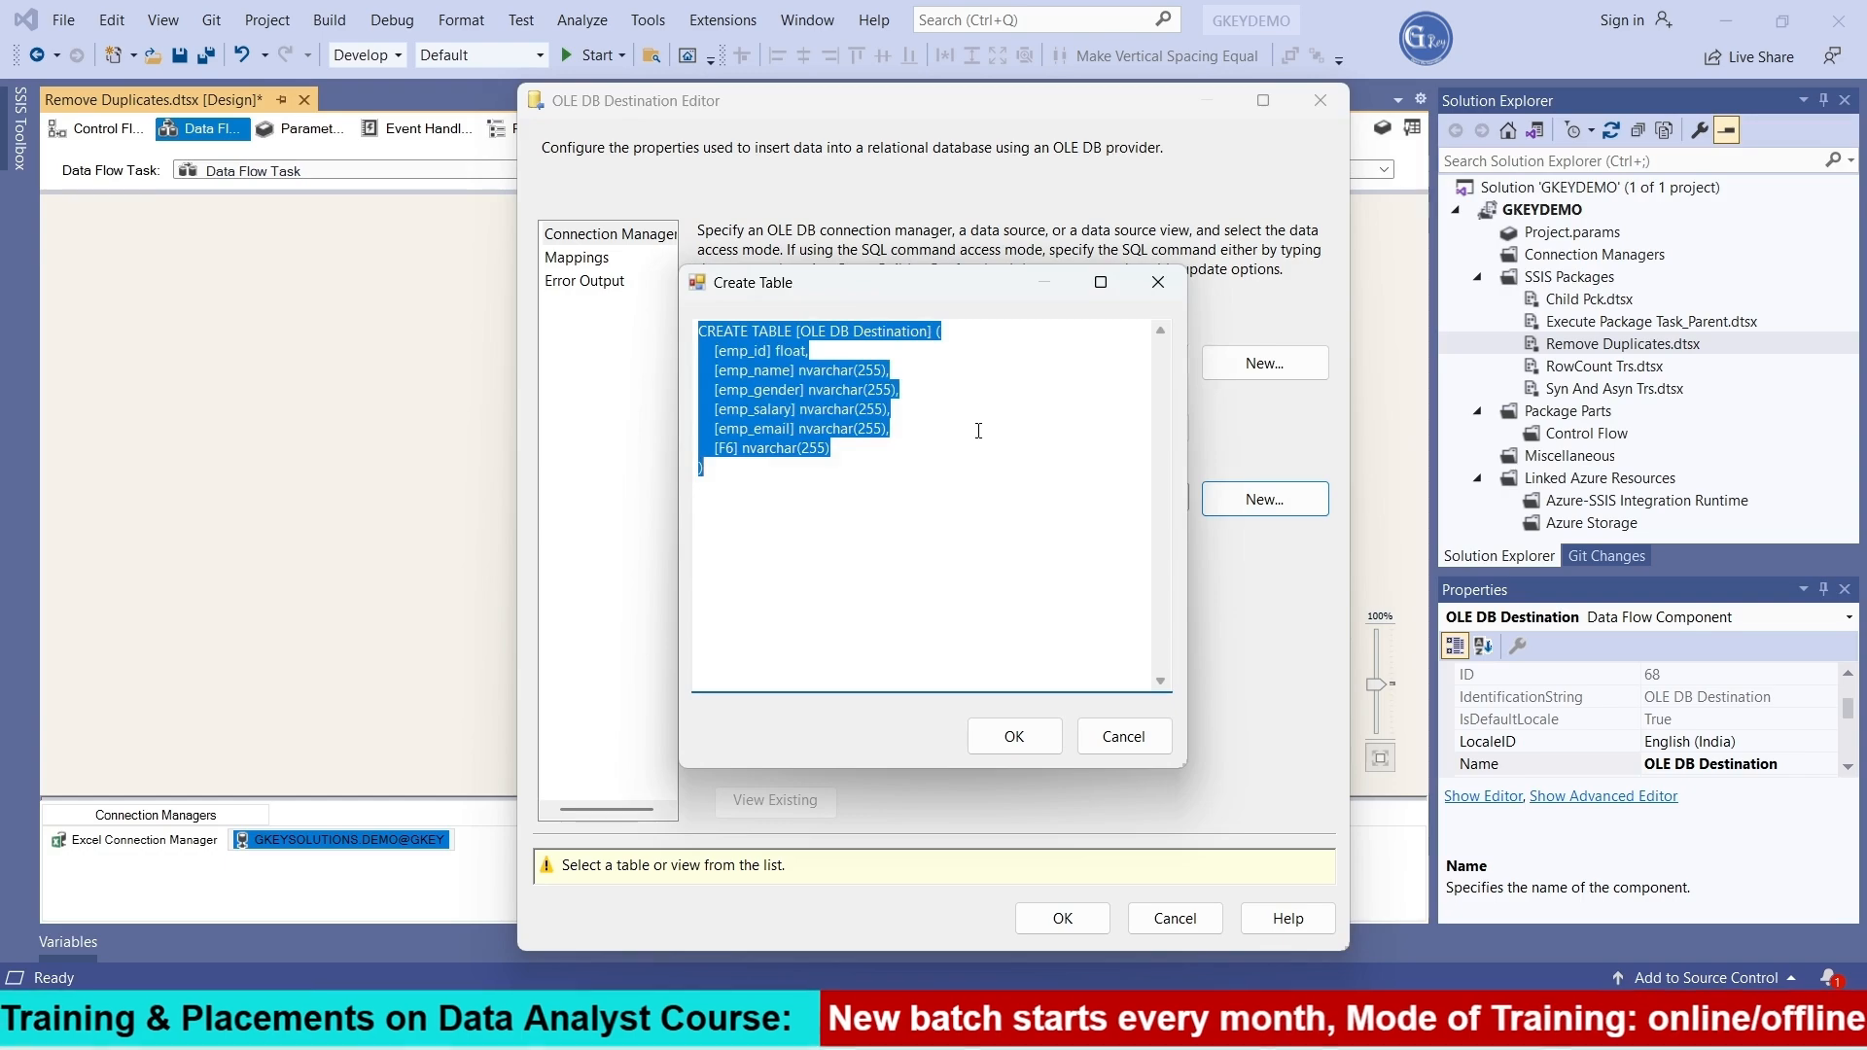
left_click(928, 333)
left_click_drag(929, 333, 810, 334)
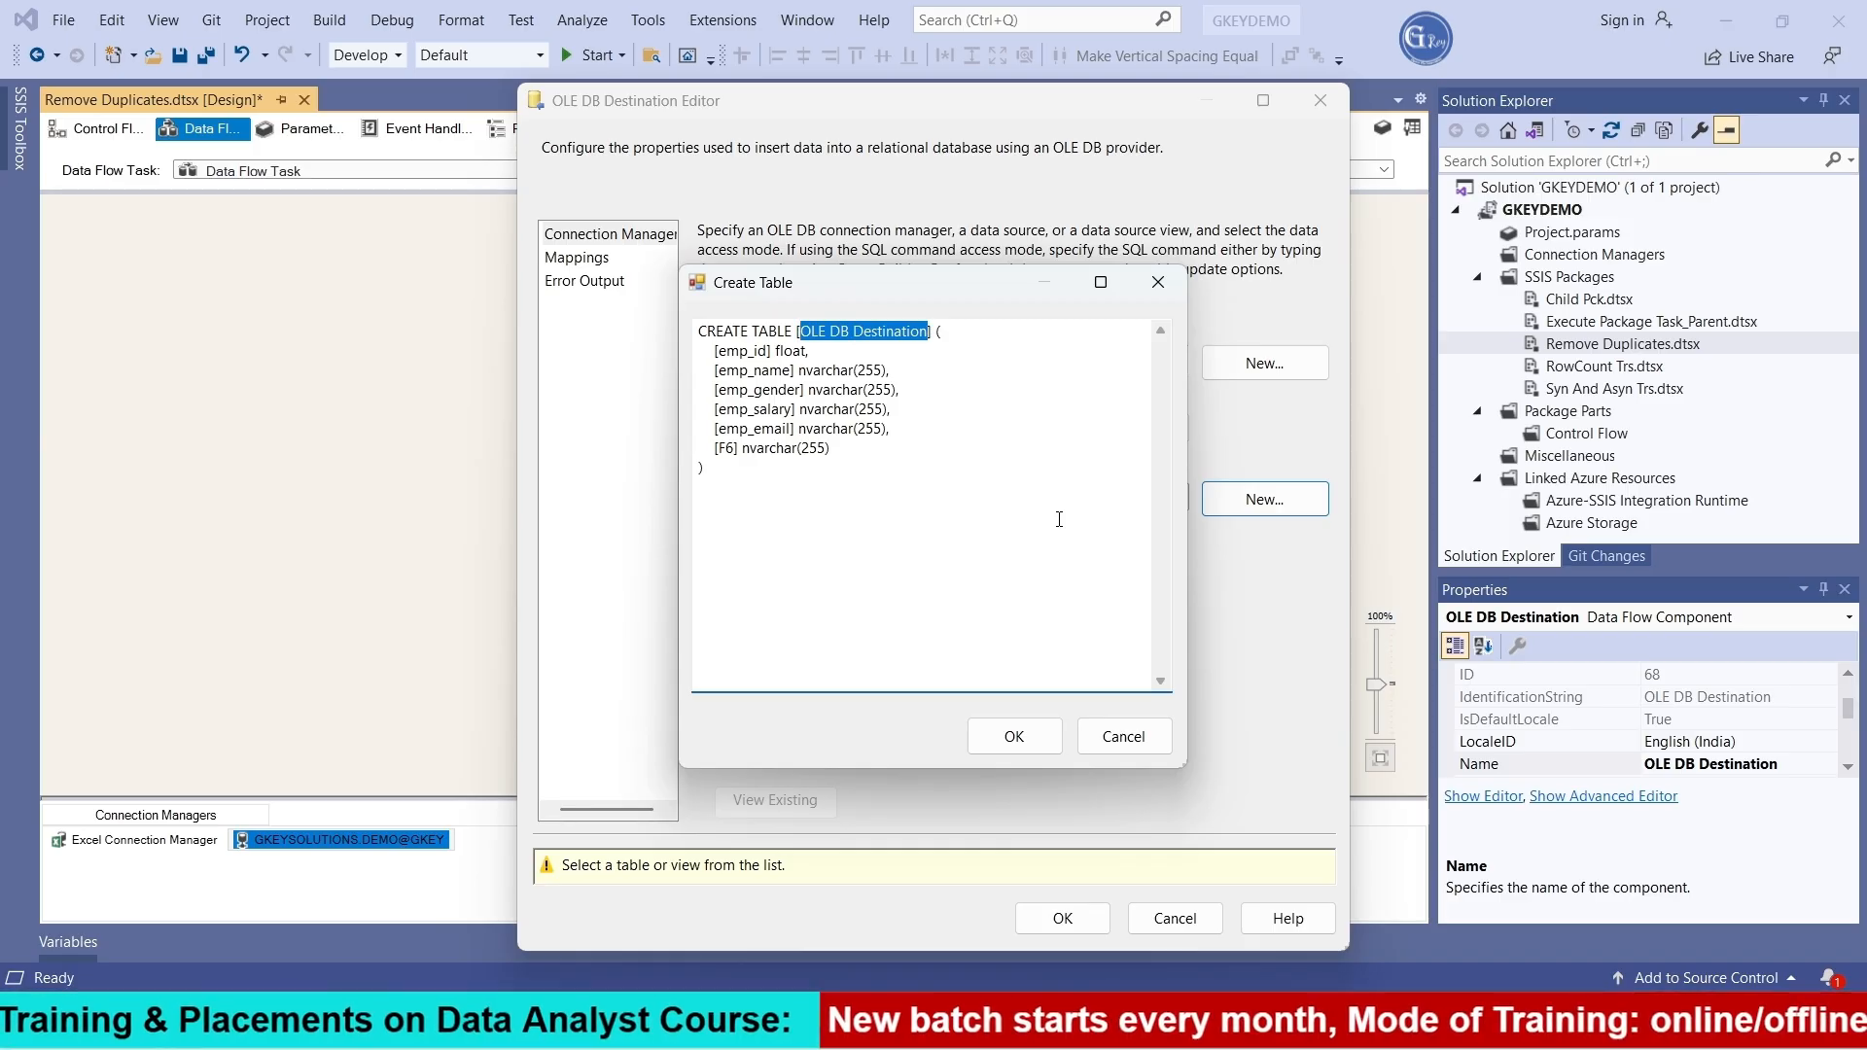
type("Remove_Dup")
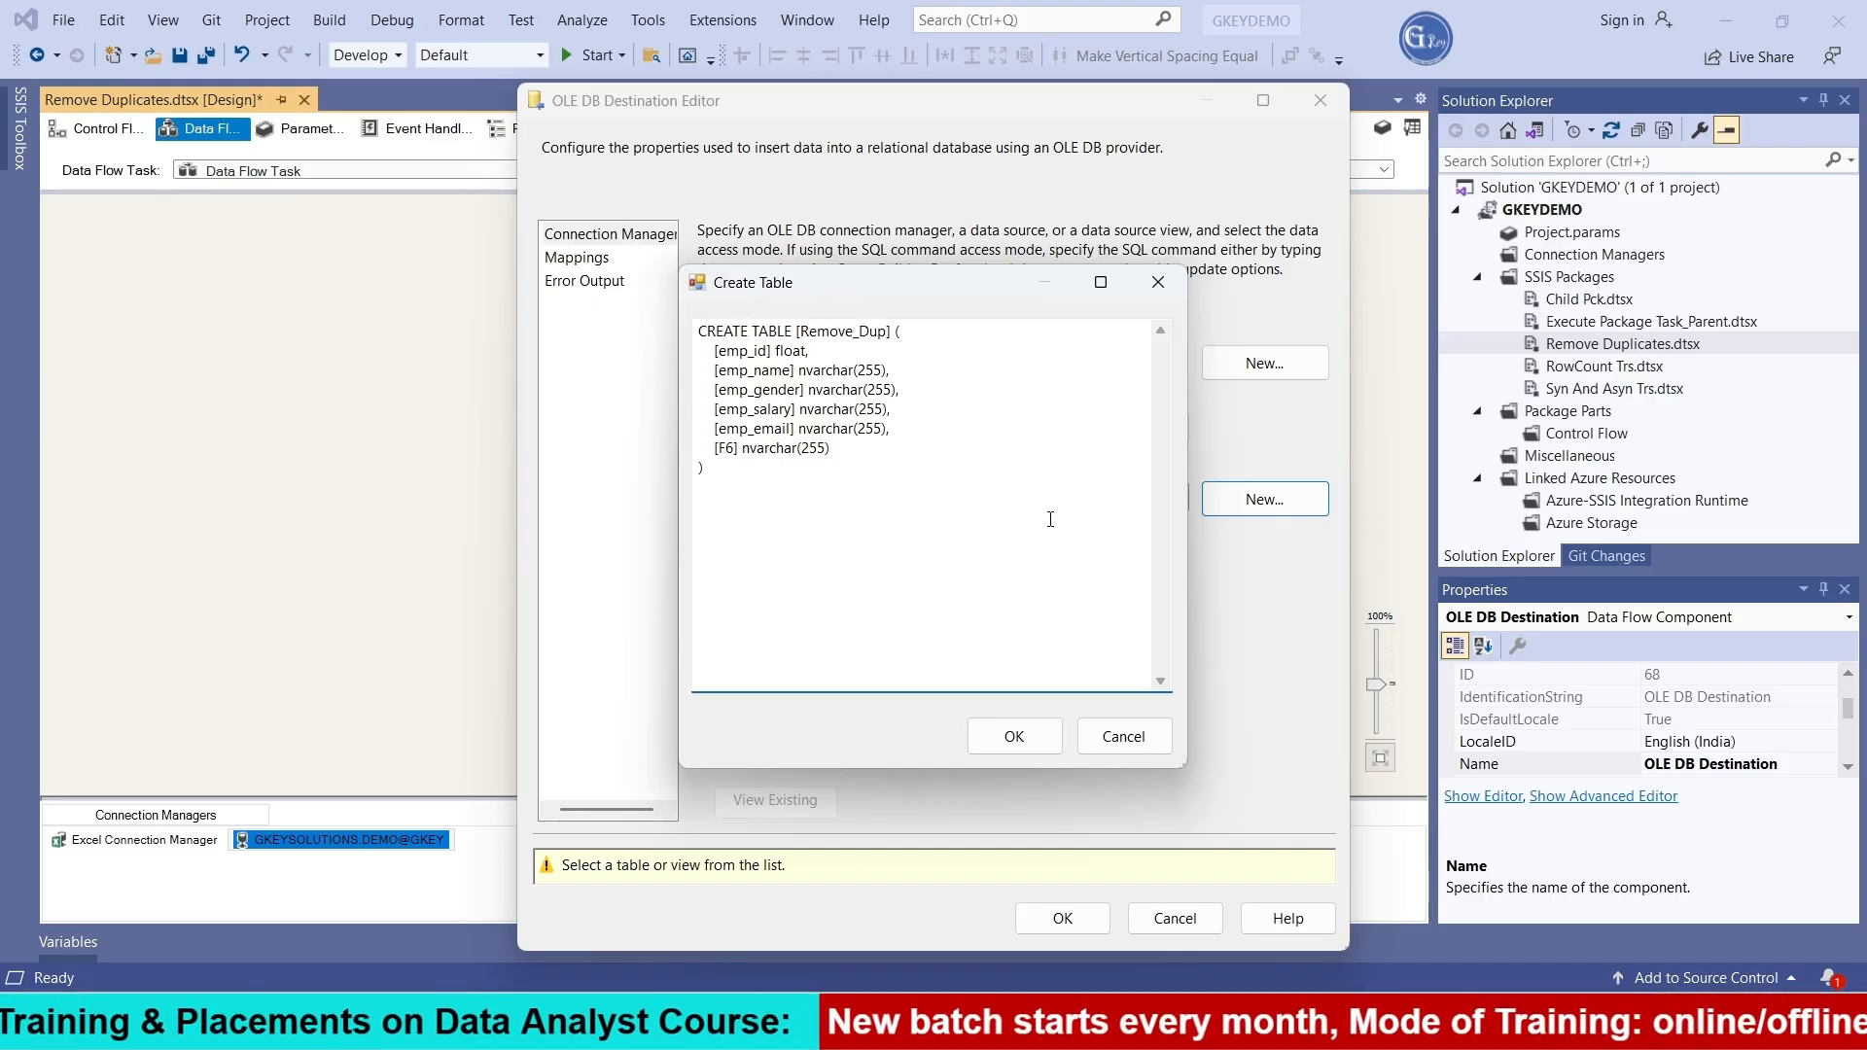
left_click(1014, 736)
left_click(578, 259)
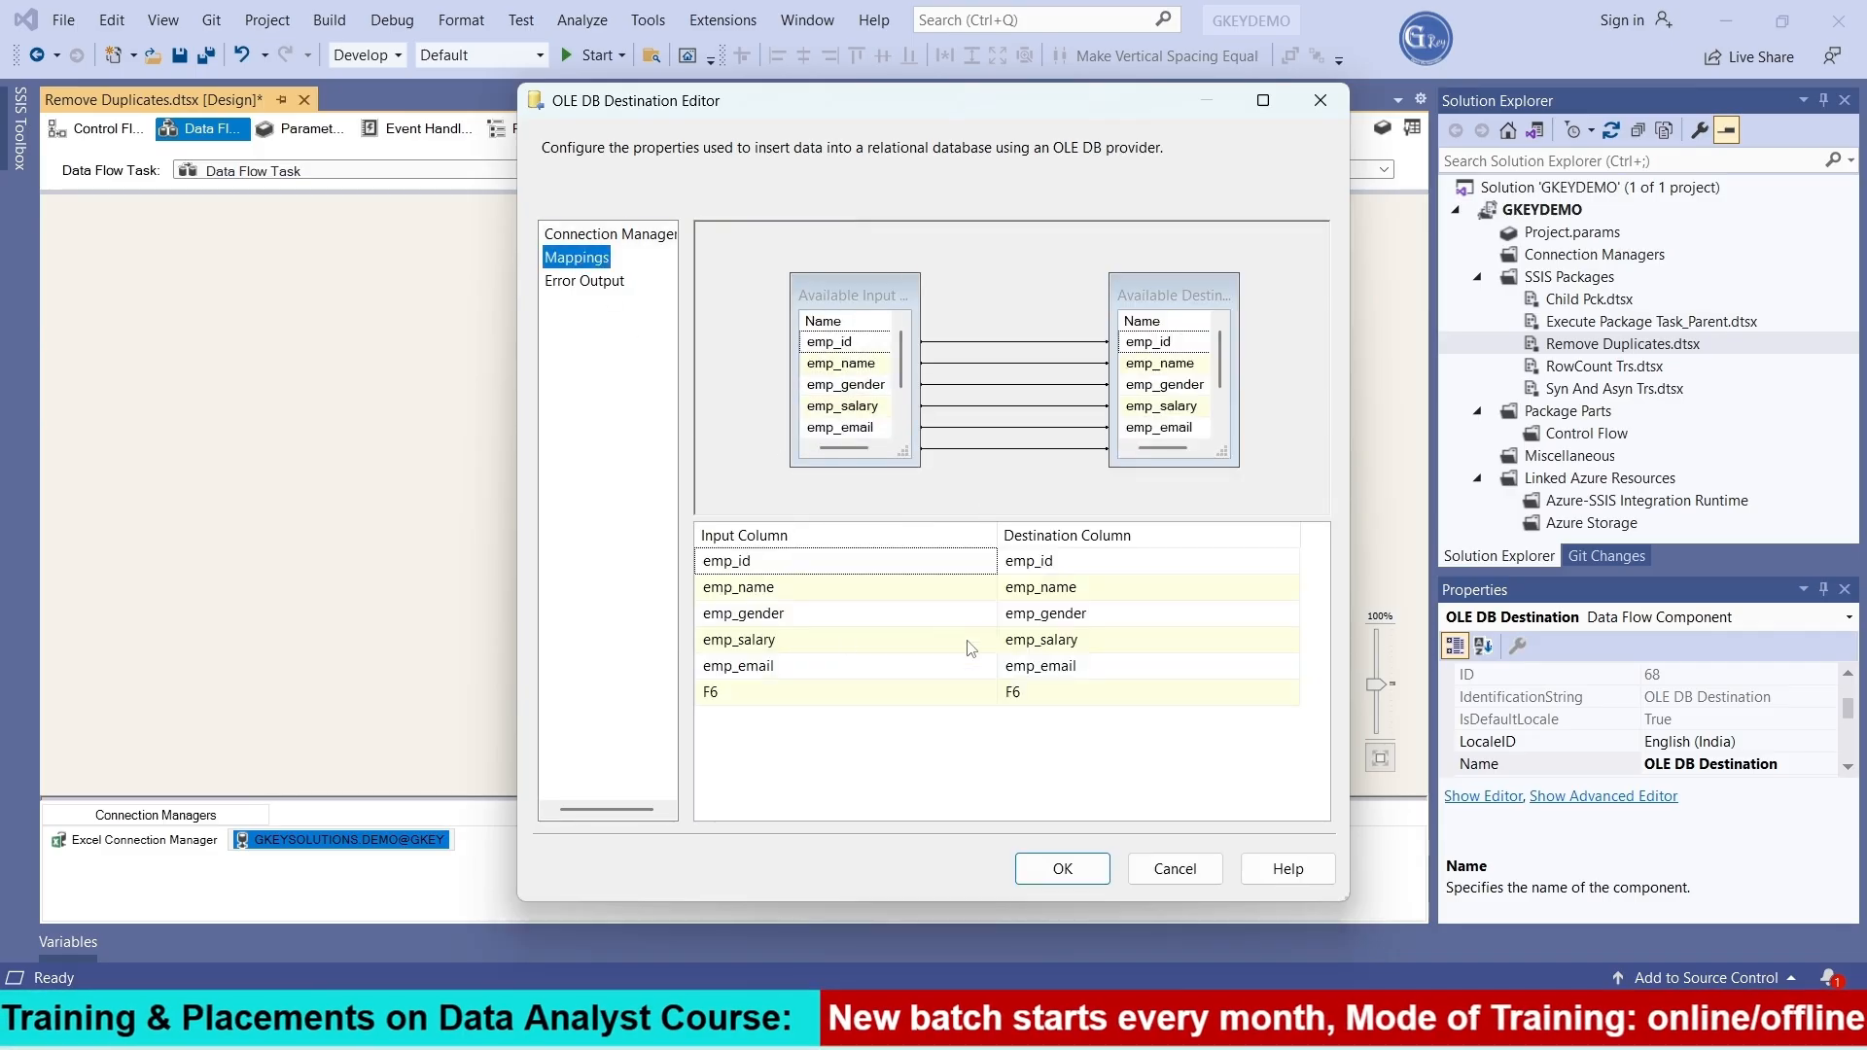
left_click(1062, 868)
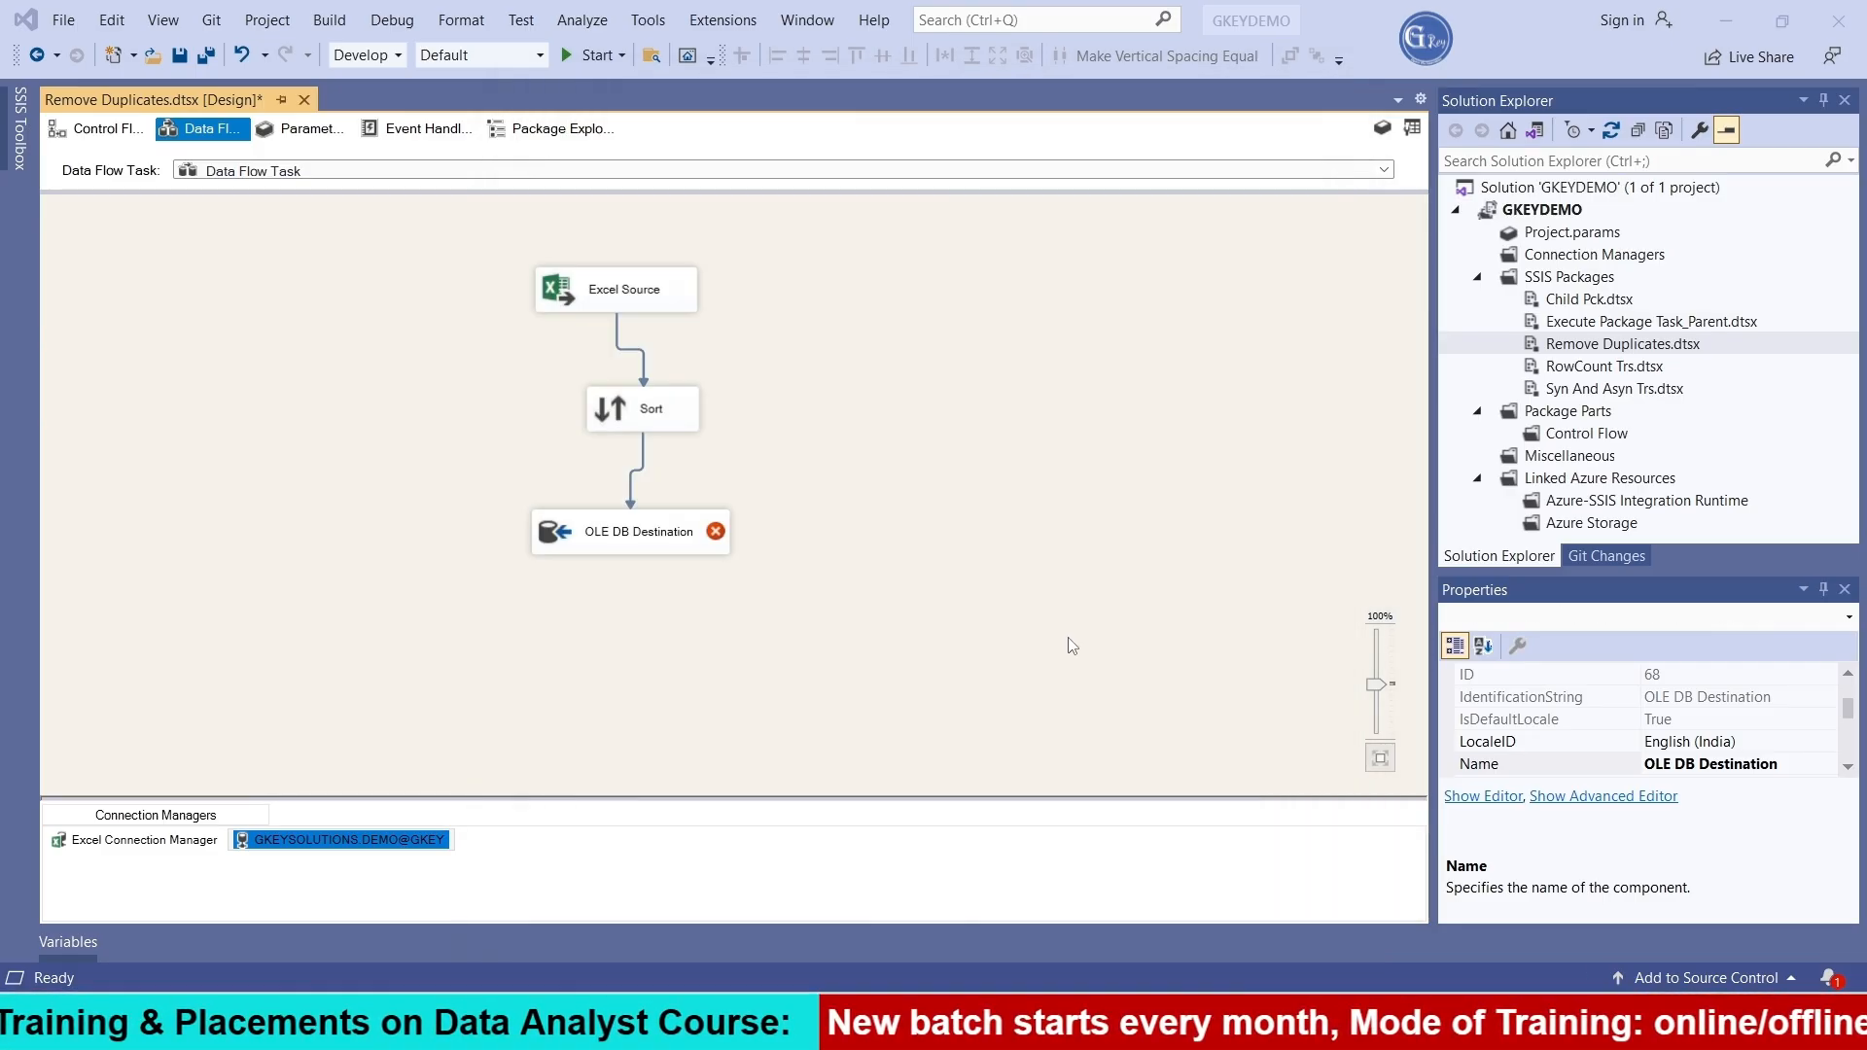
Run the Remove Duplicates package with the finished data flow
left_click(652, 544)
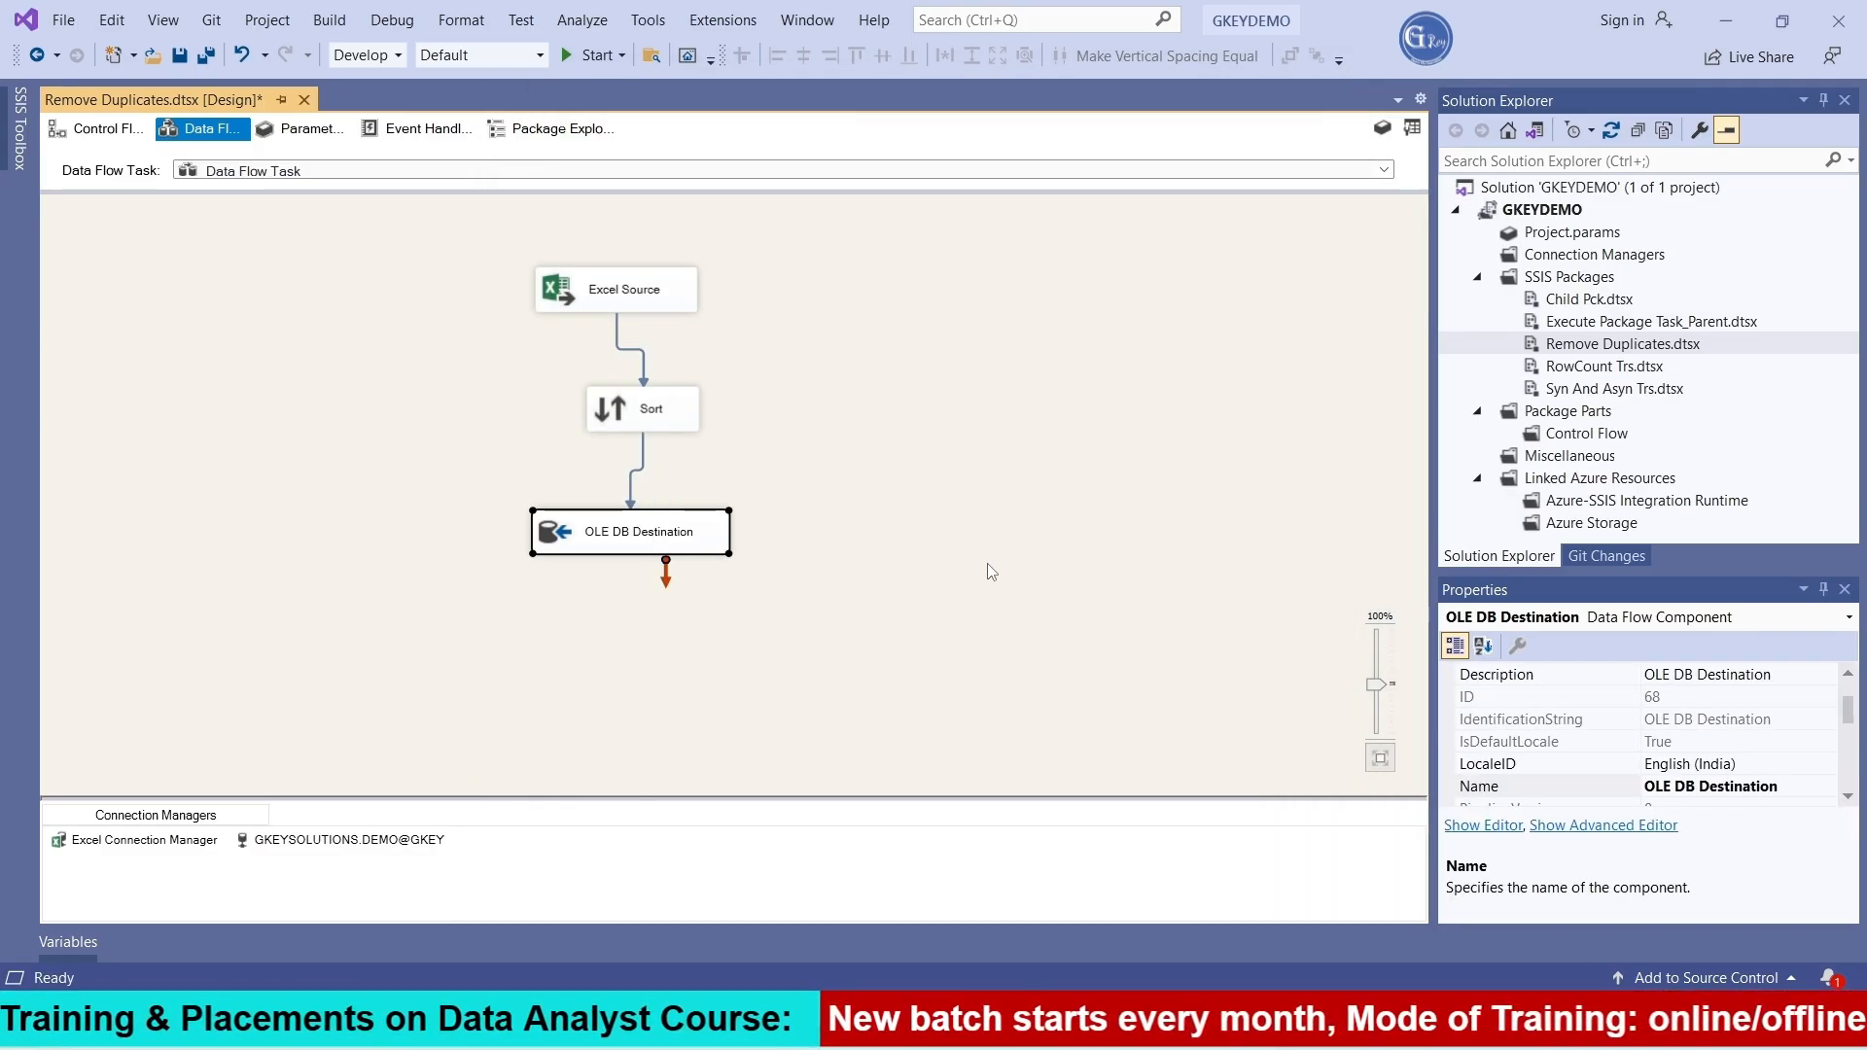
left_click(991, 572)
left_click(595, 55)
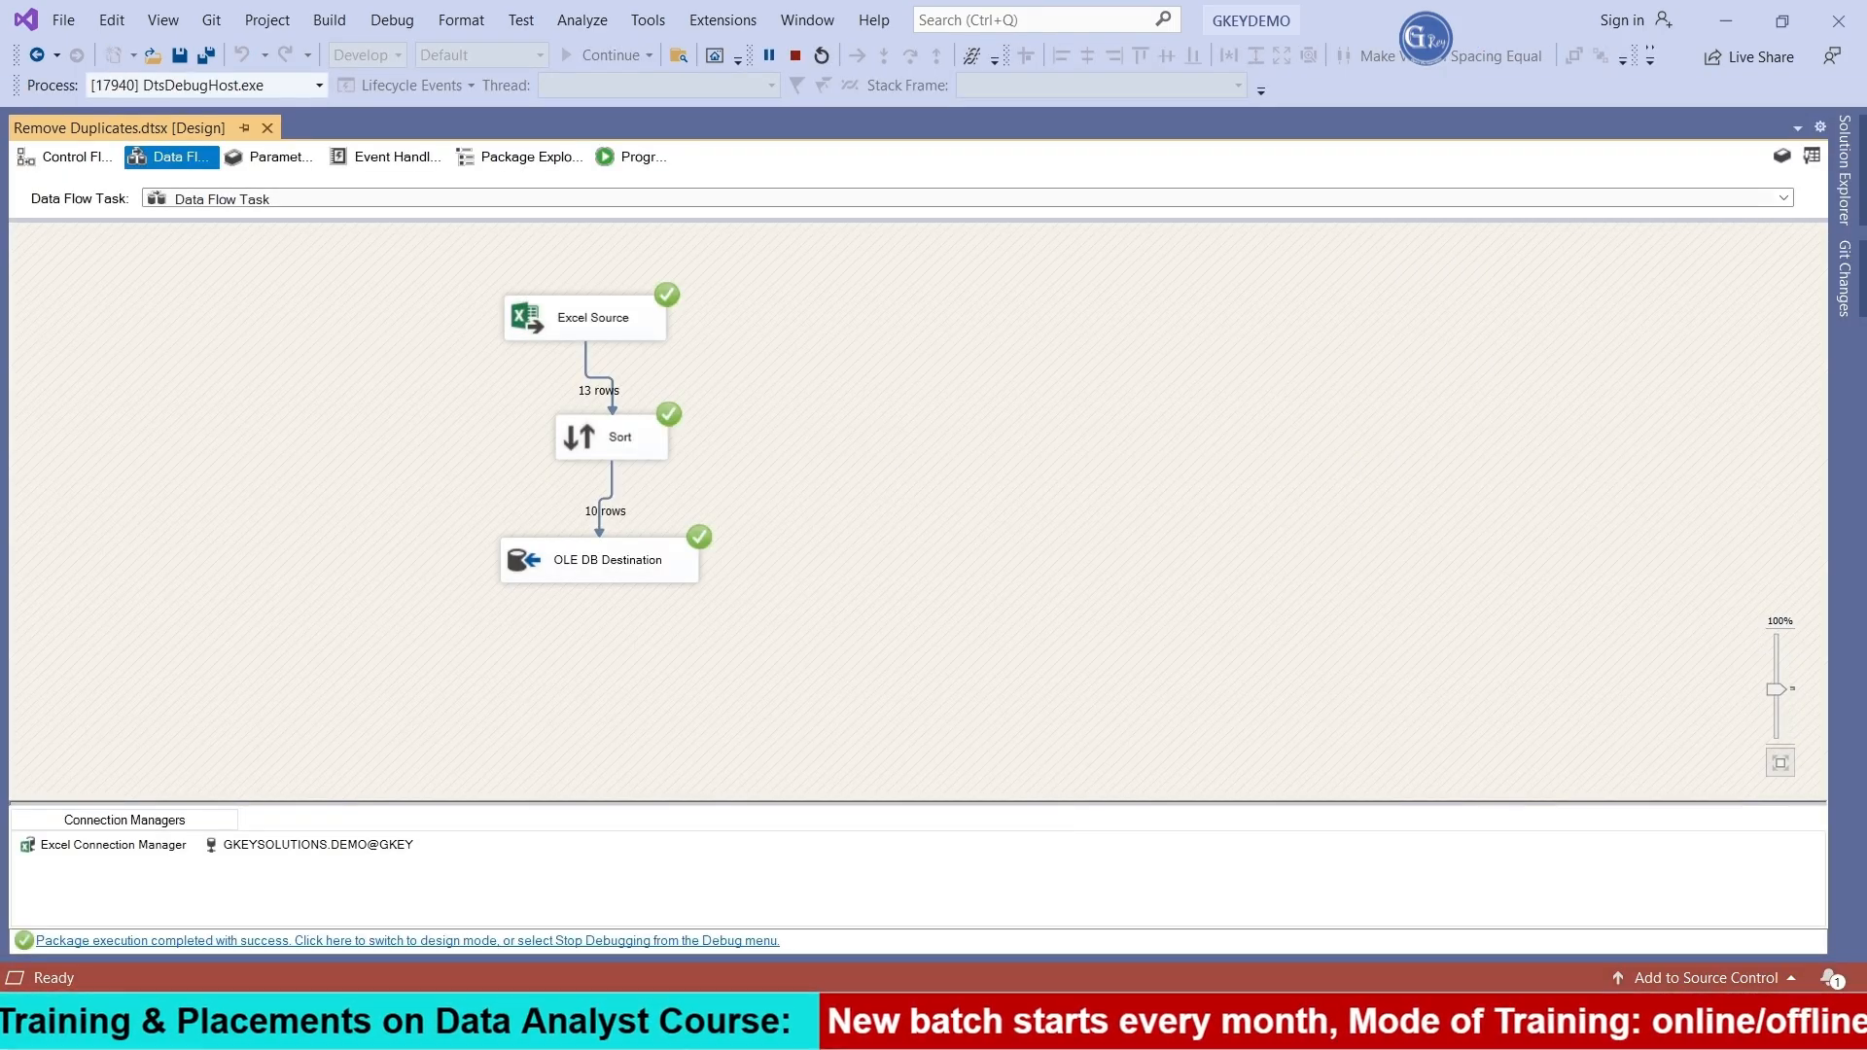
Switch to SQL Server Management Studio, run Select * from Remove_dup, and examine the loaded employee rows
left_click(1013, 1023)
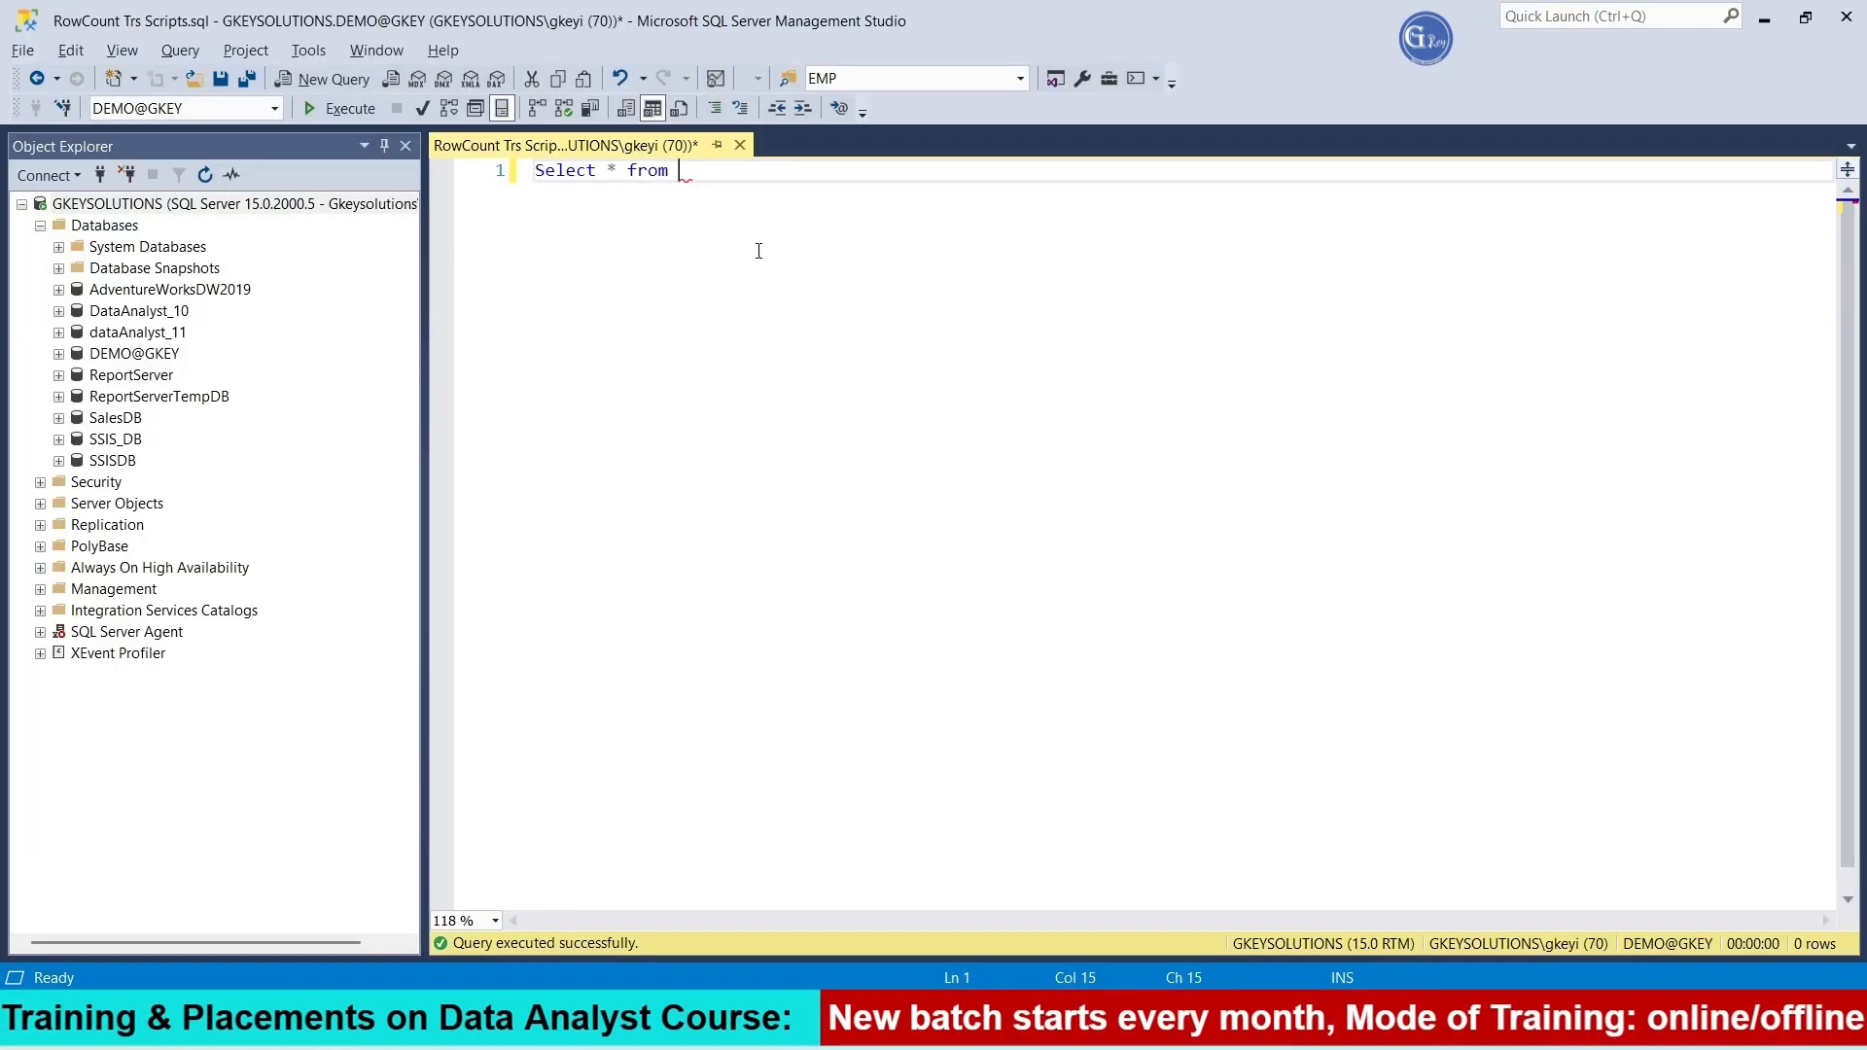
type("emov")
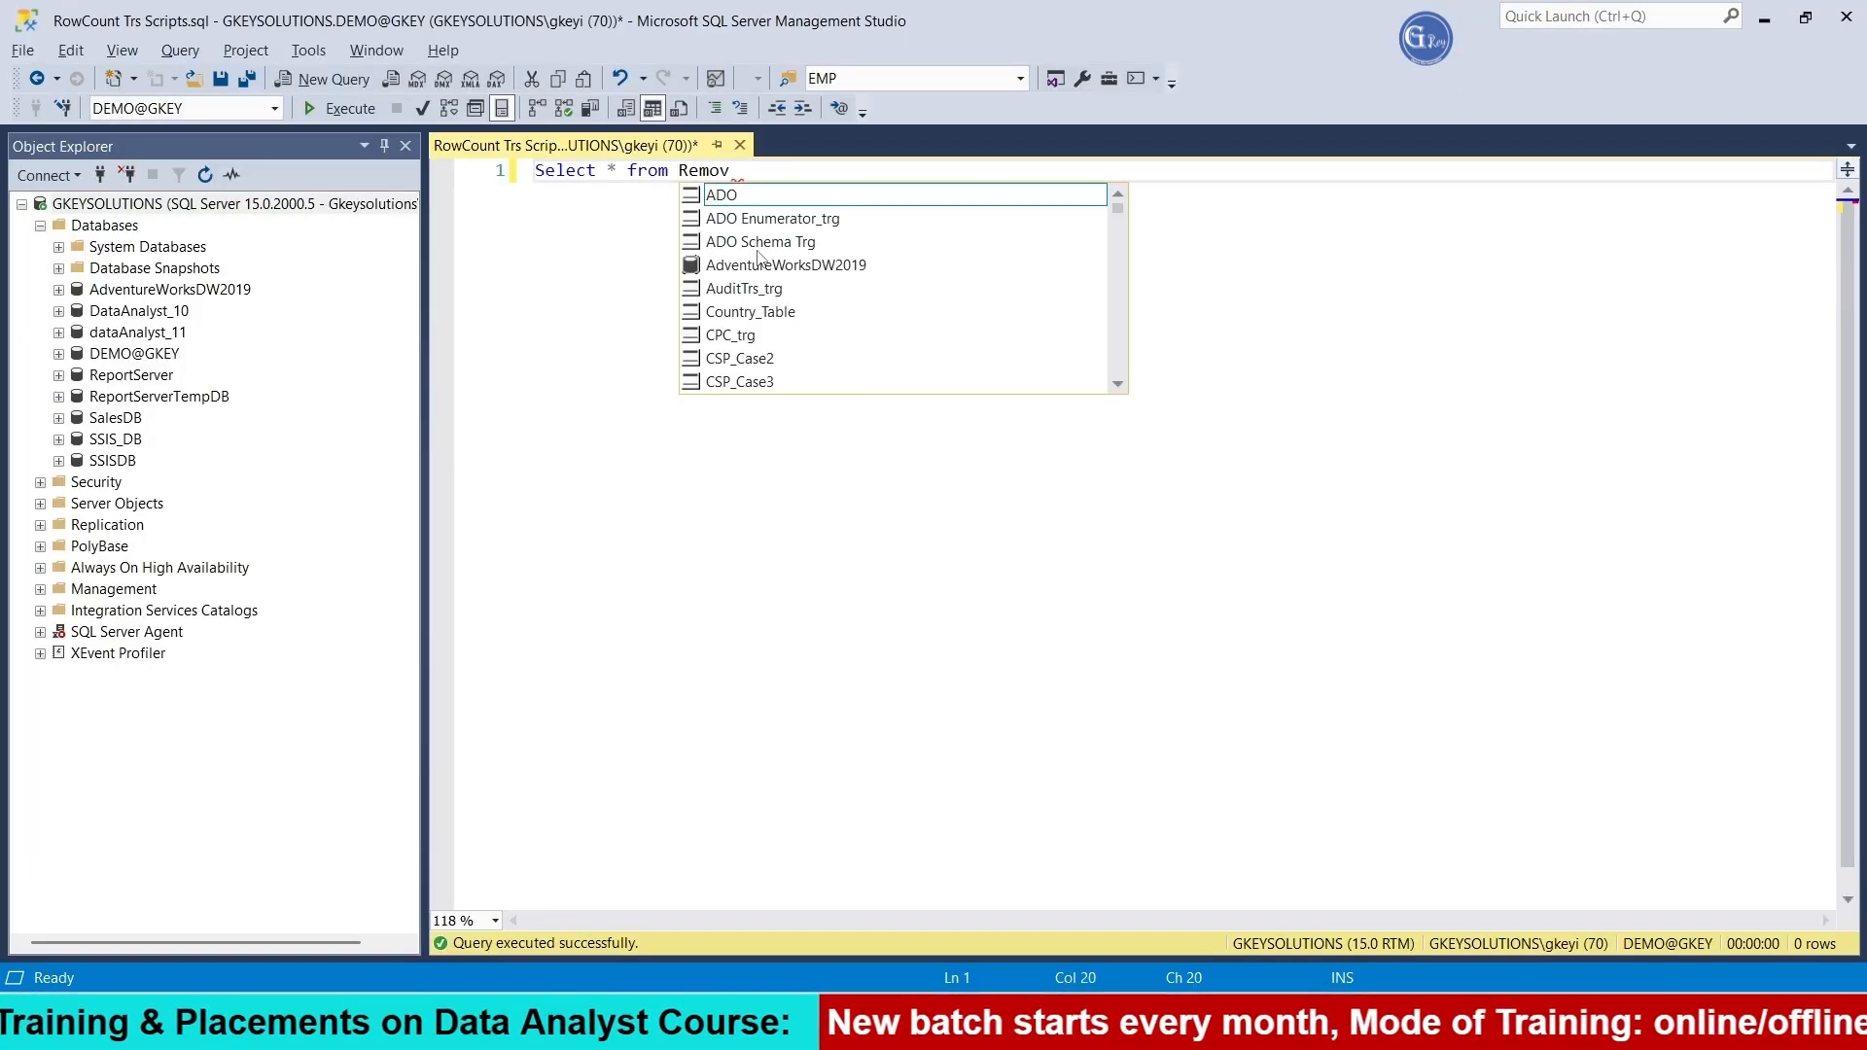
type("e_dup")
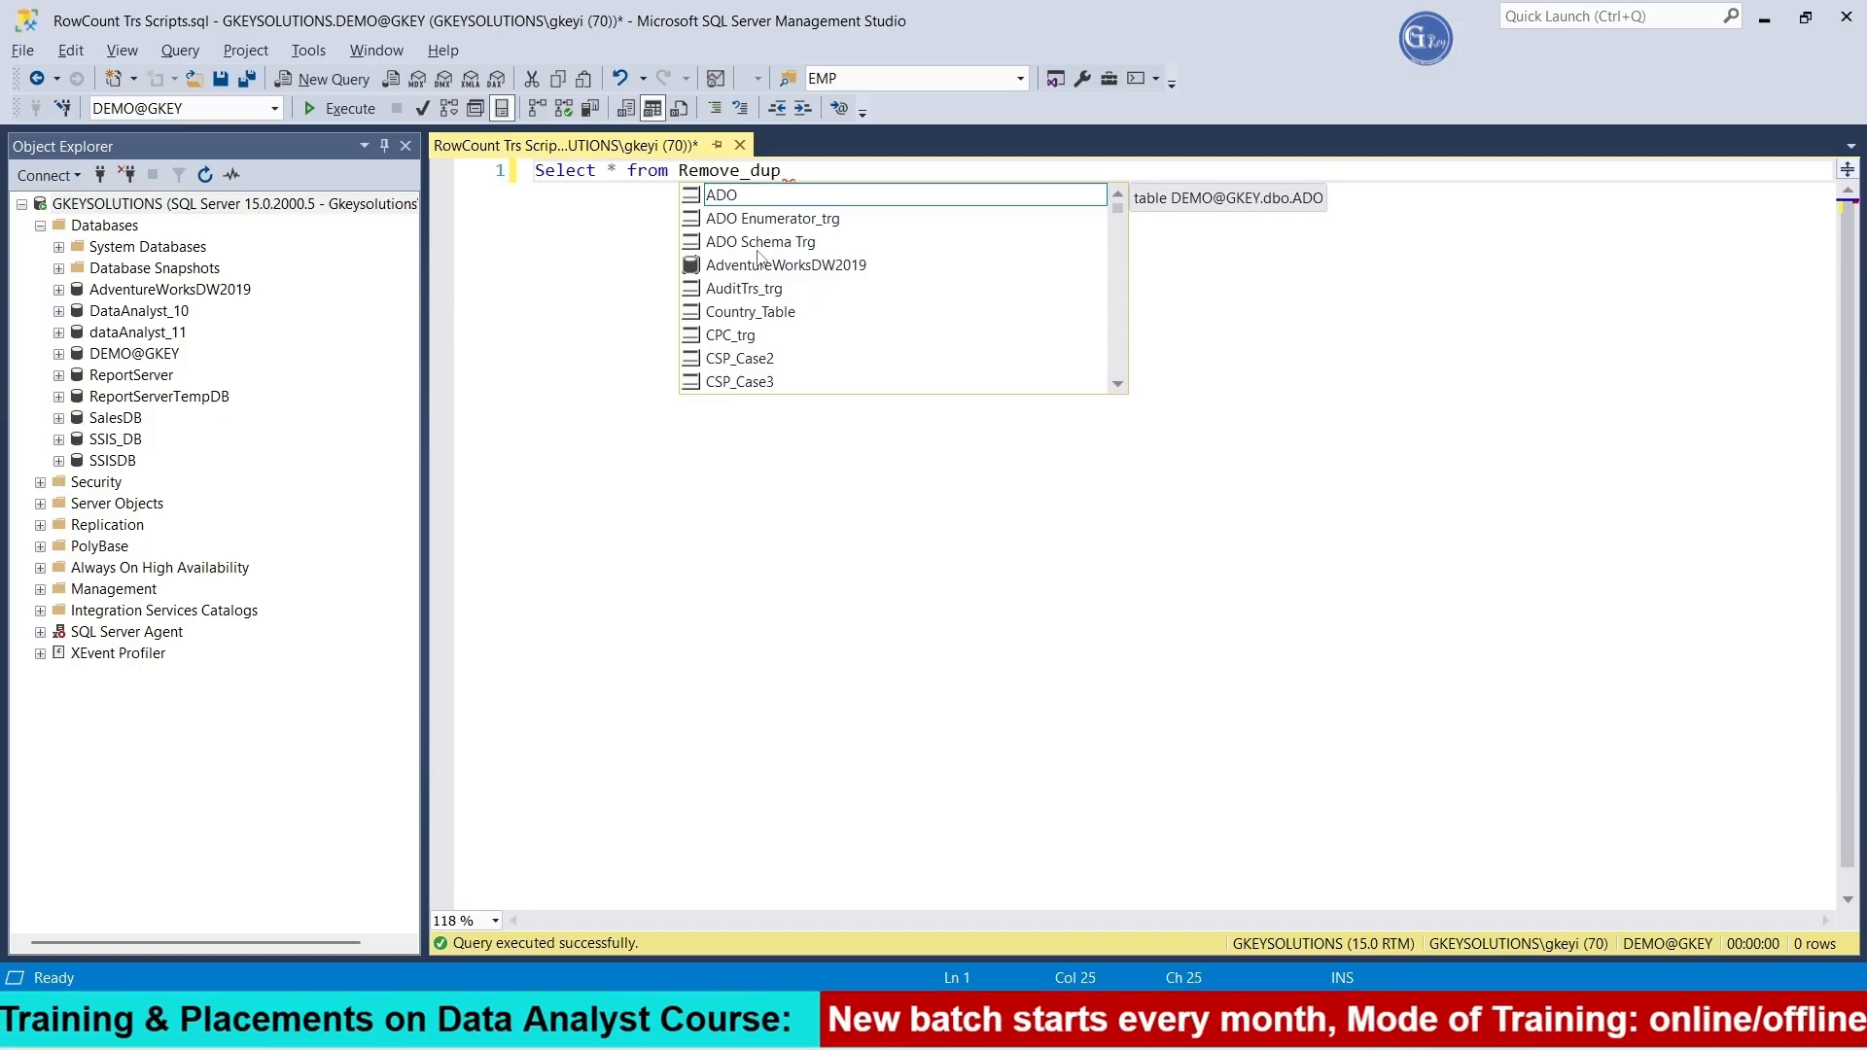
left_click_drag(813, 174, 531, 175)
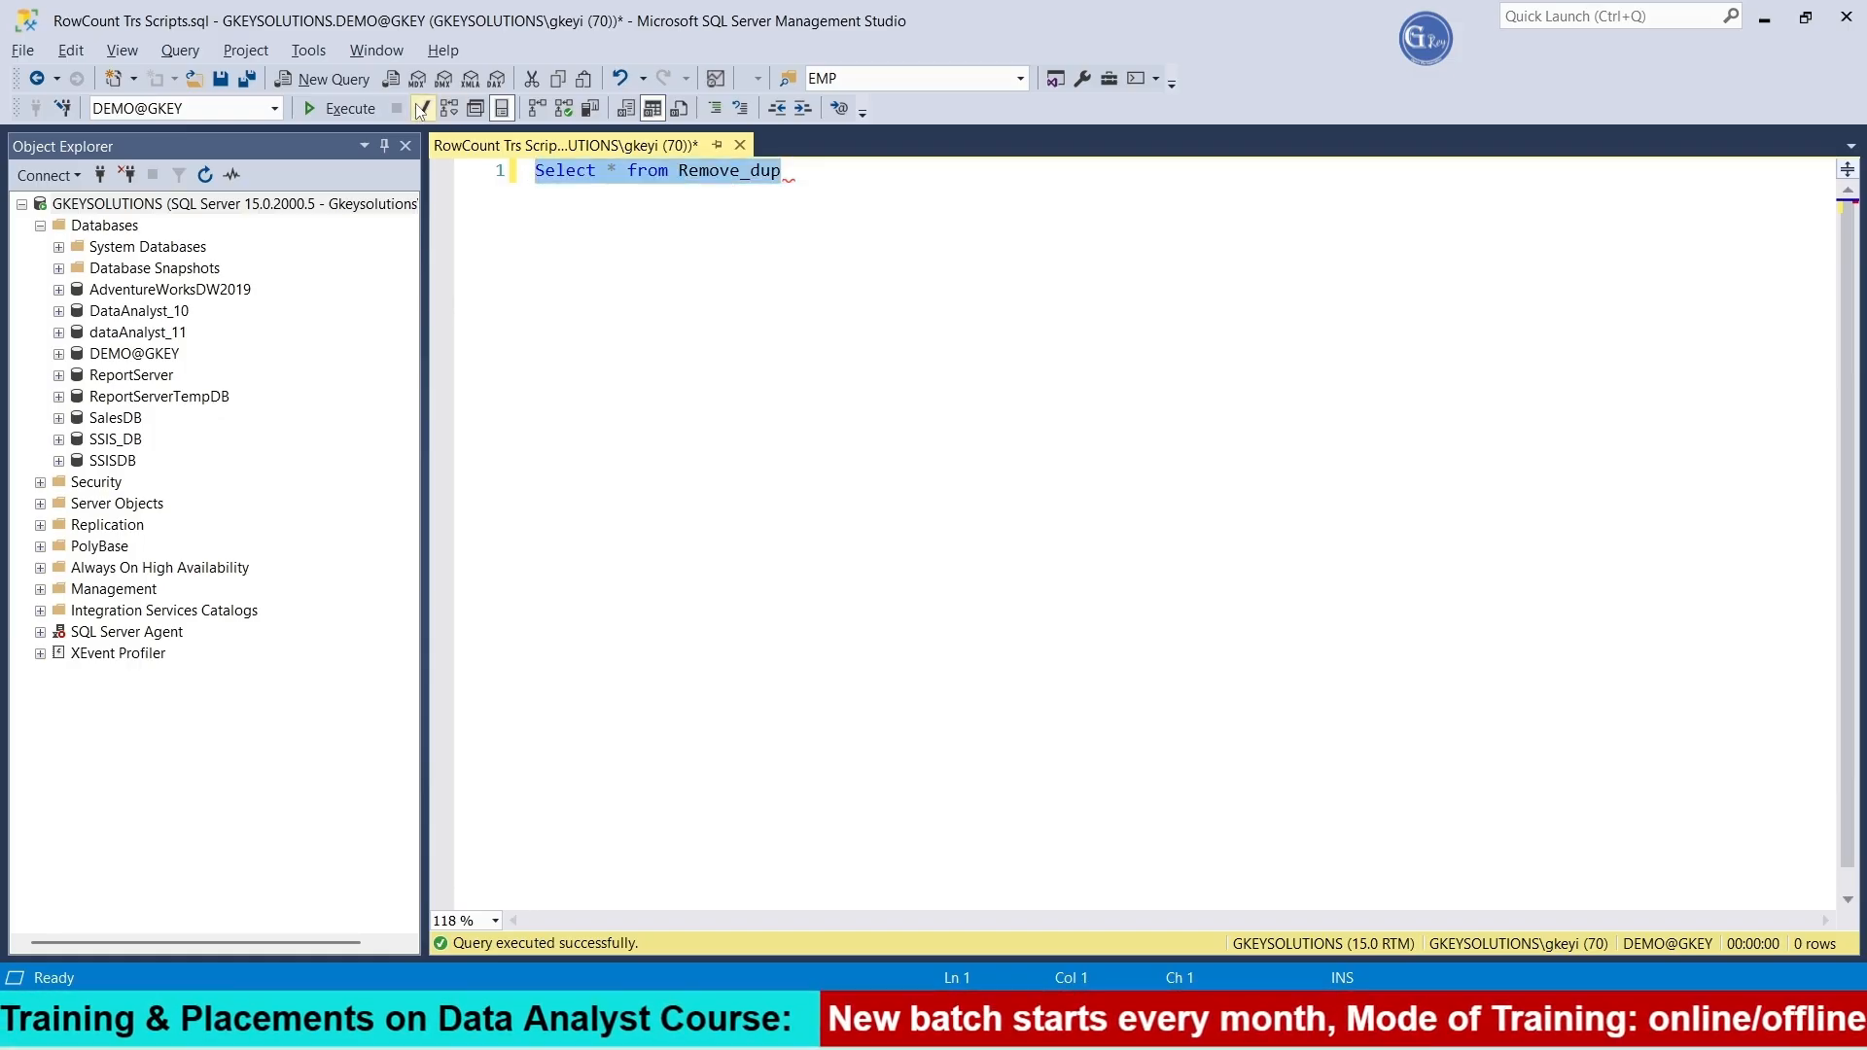
left_click(341, 108)
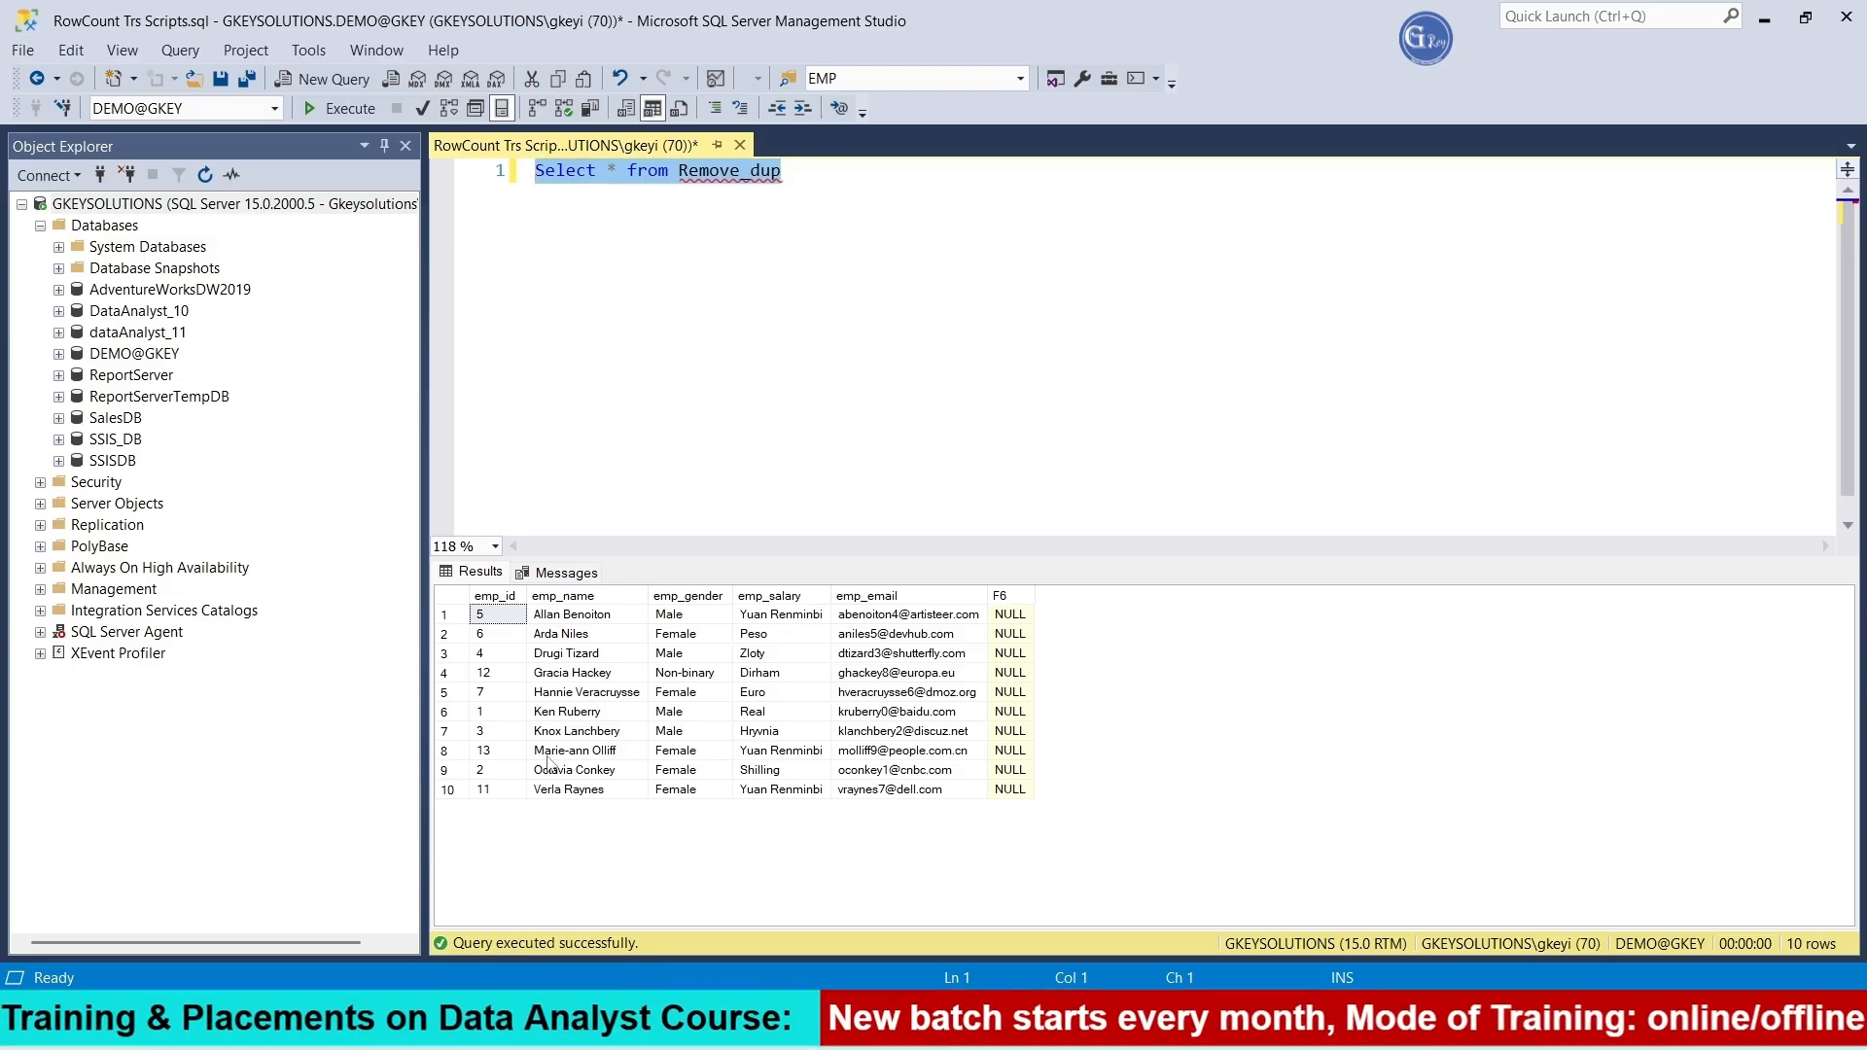
left_click_drag(541, 751, 956, 803)
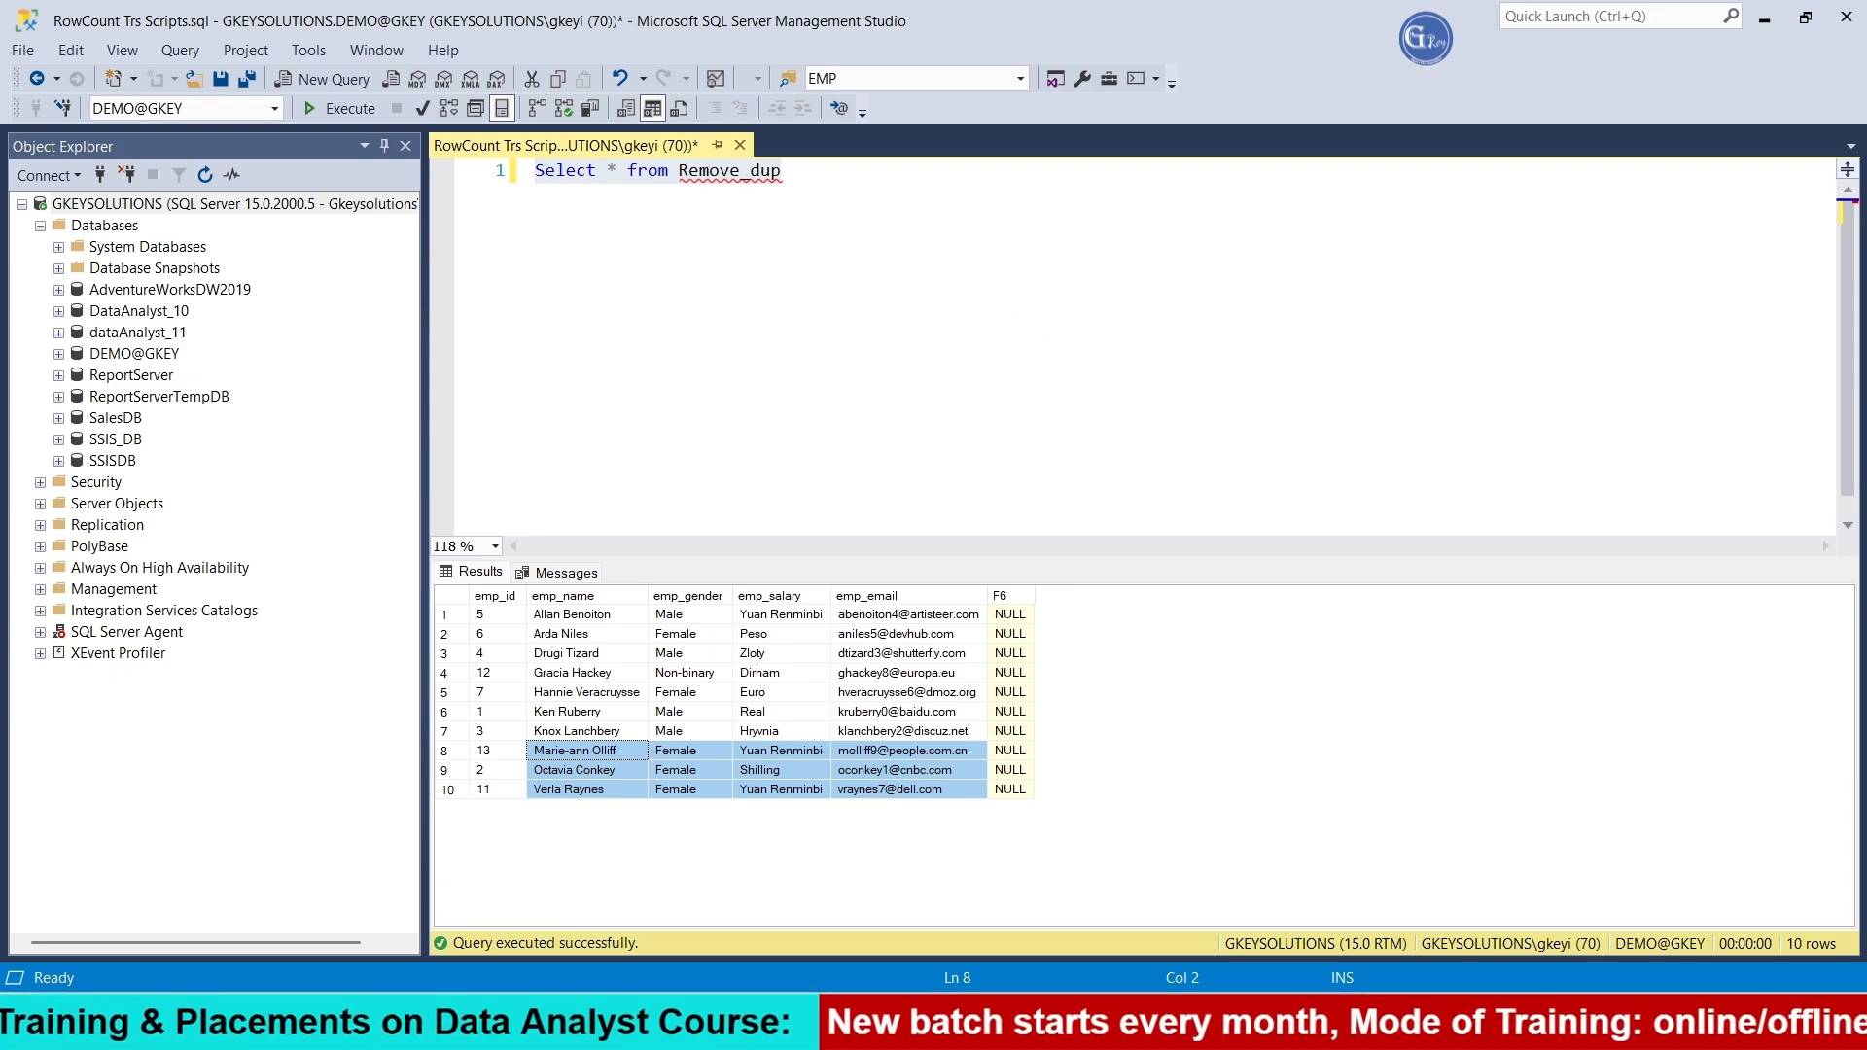
Switch back to Visual Studio, stop debugging the package, and close the Output window
left_click(1244, 885)
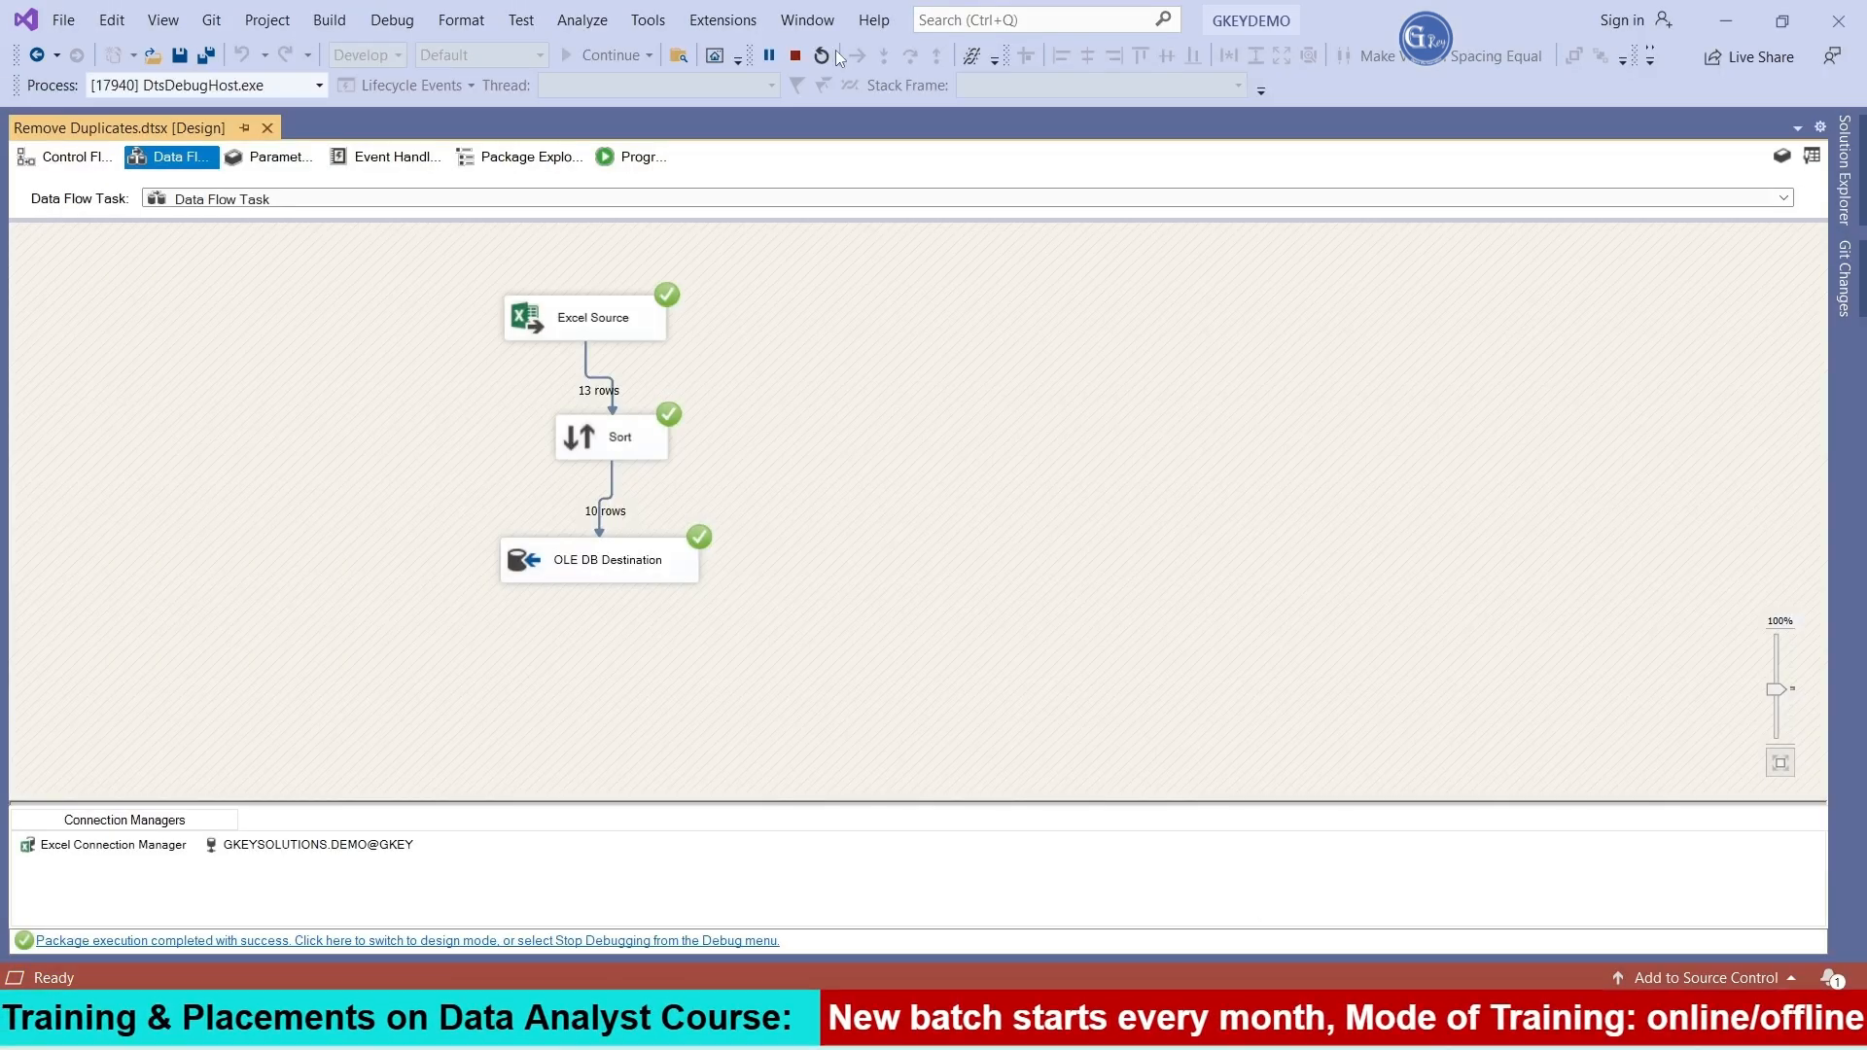
left_click(800, 57)
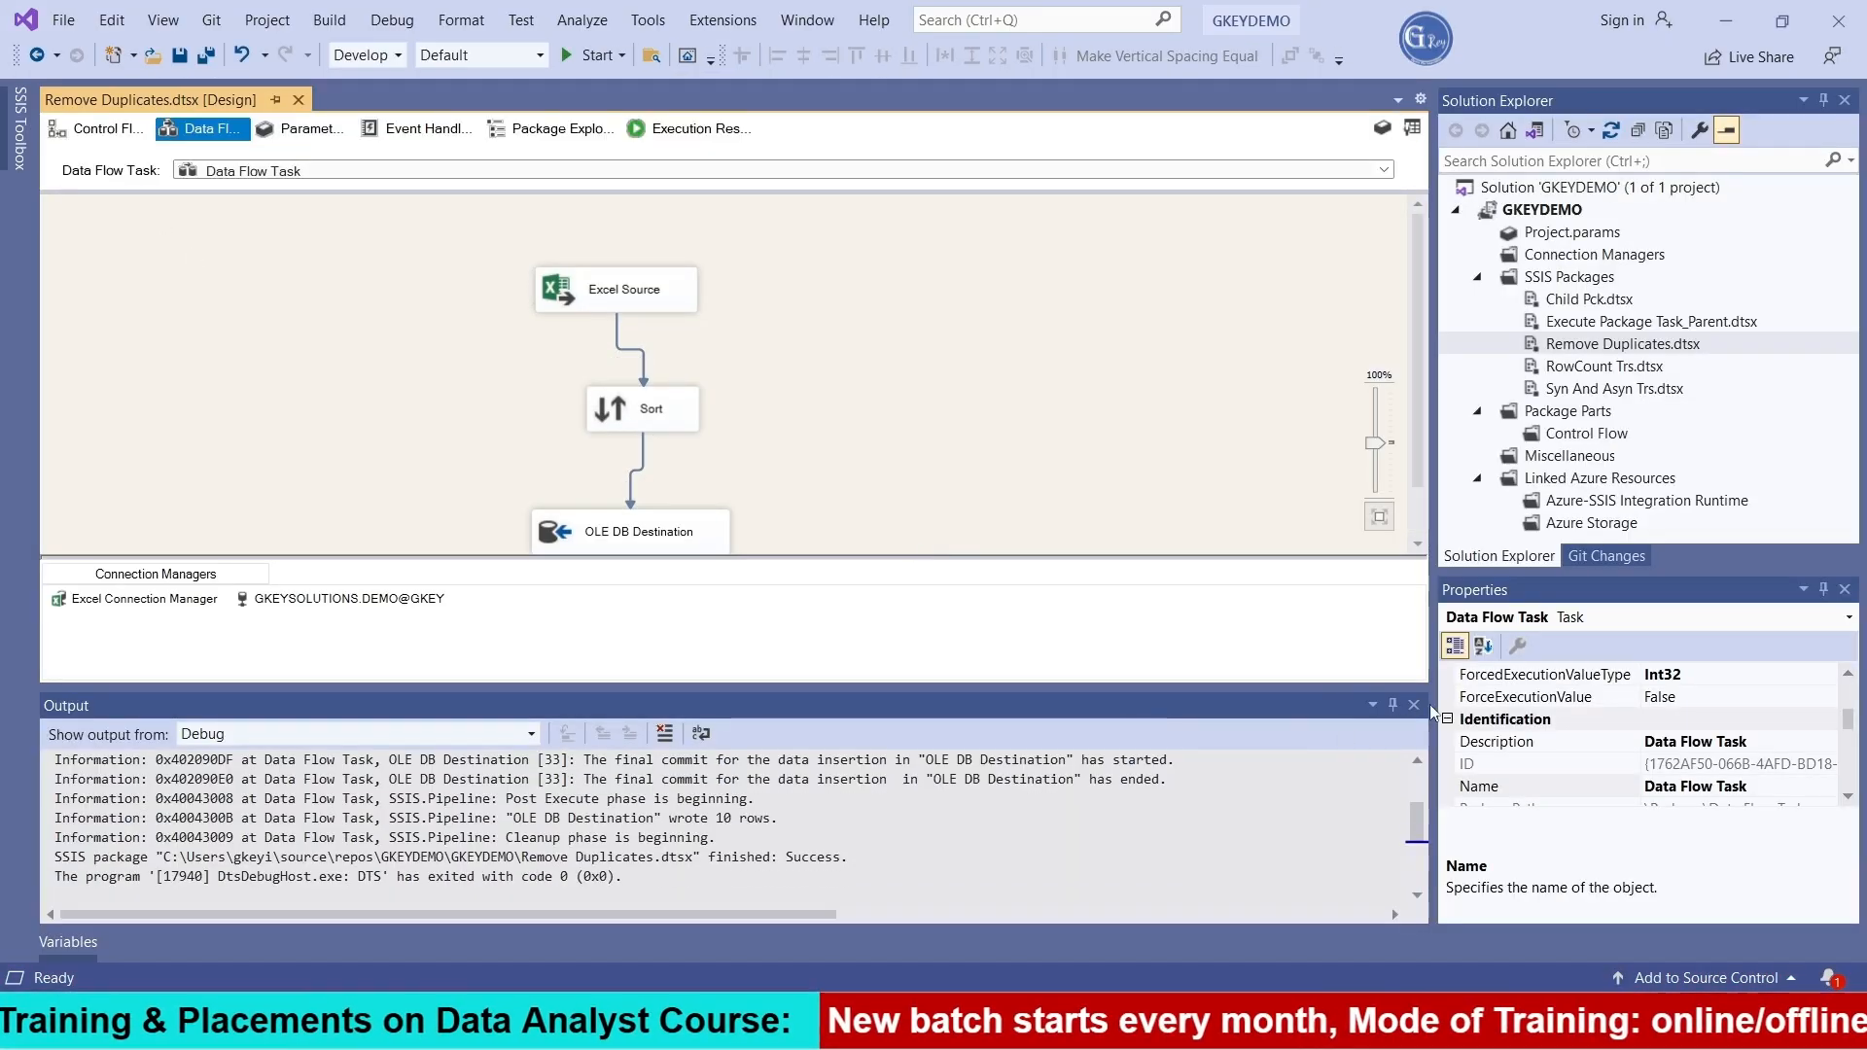
left_click(1413, 707)
Disable the existing Data Flow Task in the control flow and move it aside to make room for another task
left_click(107, 129)
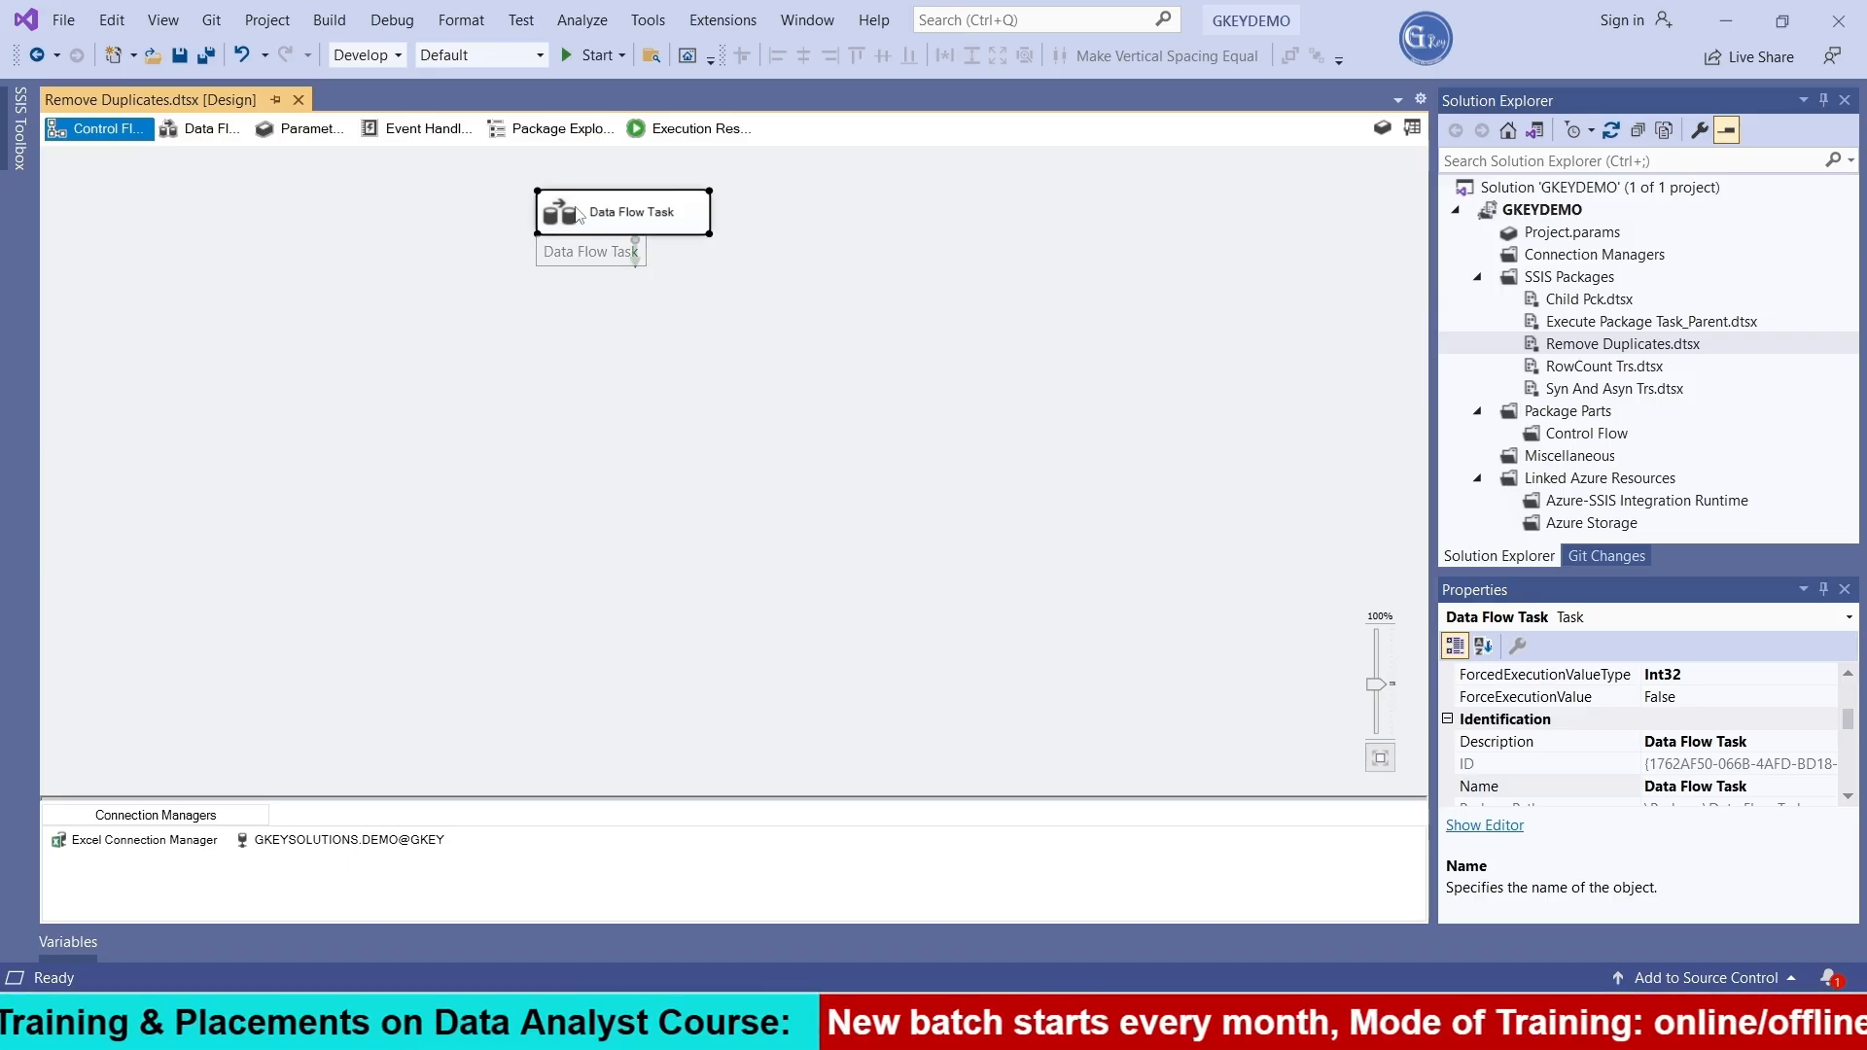
right_click(577, 209)
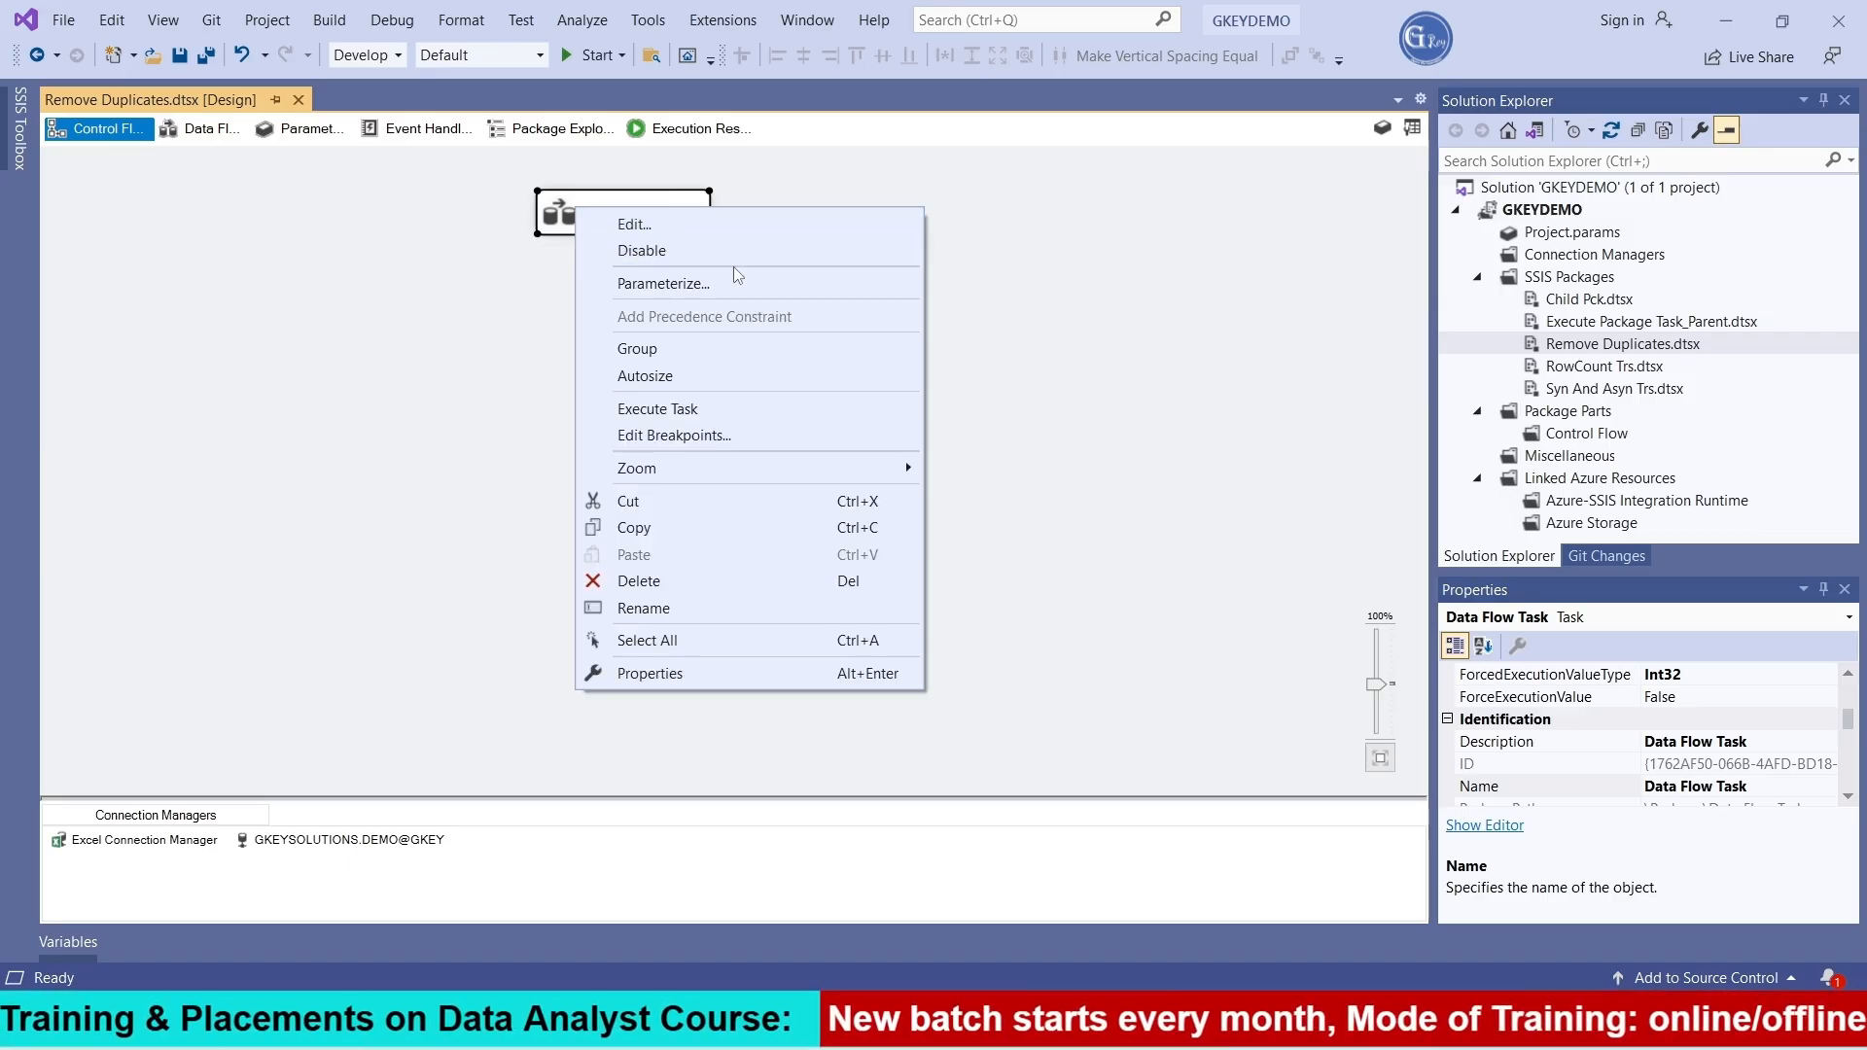
left_click(708, 258)
left_click(734, 370)
left_click_drag(623, 214, 452, 251)
Add a second Data Flow Task beside the disabled one in the control flow and open its data flow
left_click(17, 133)
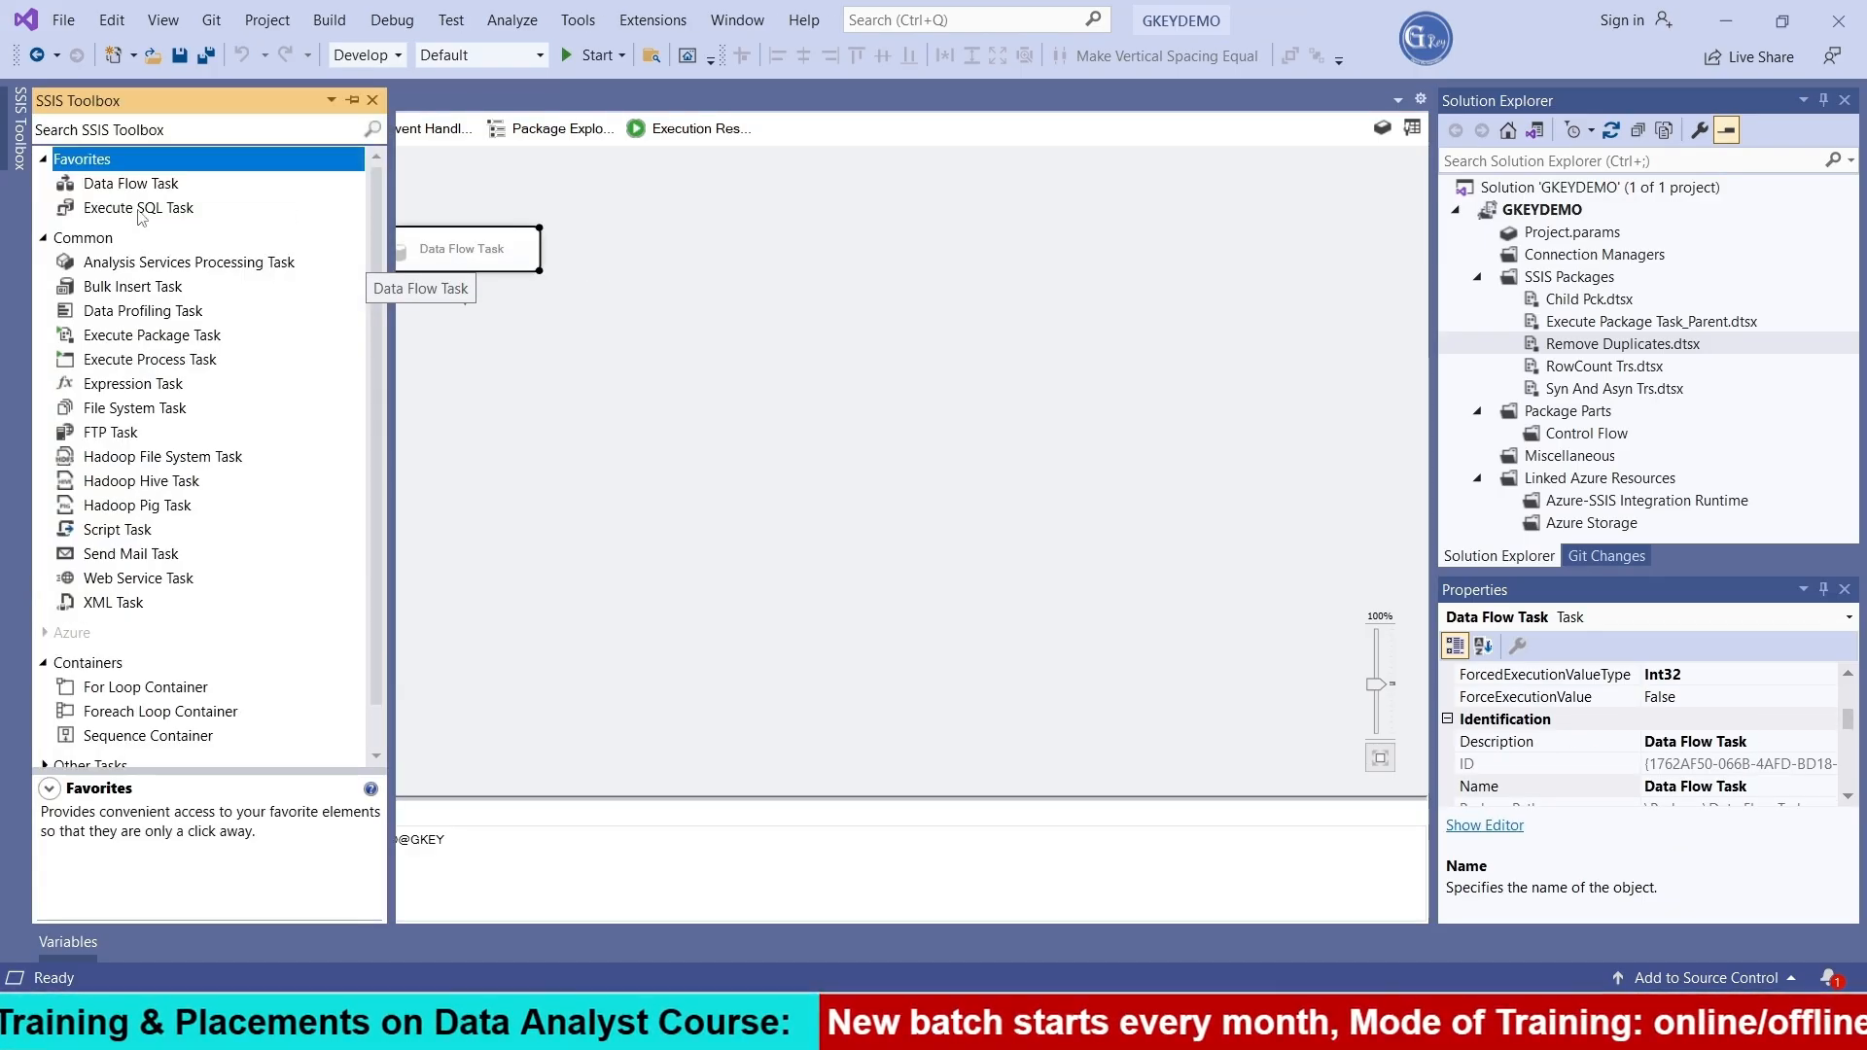
left_click_drag(121, 189, 719, 272)
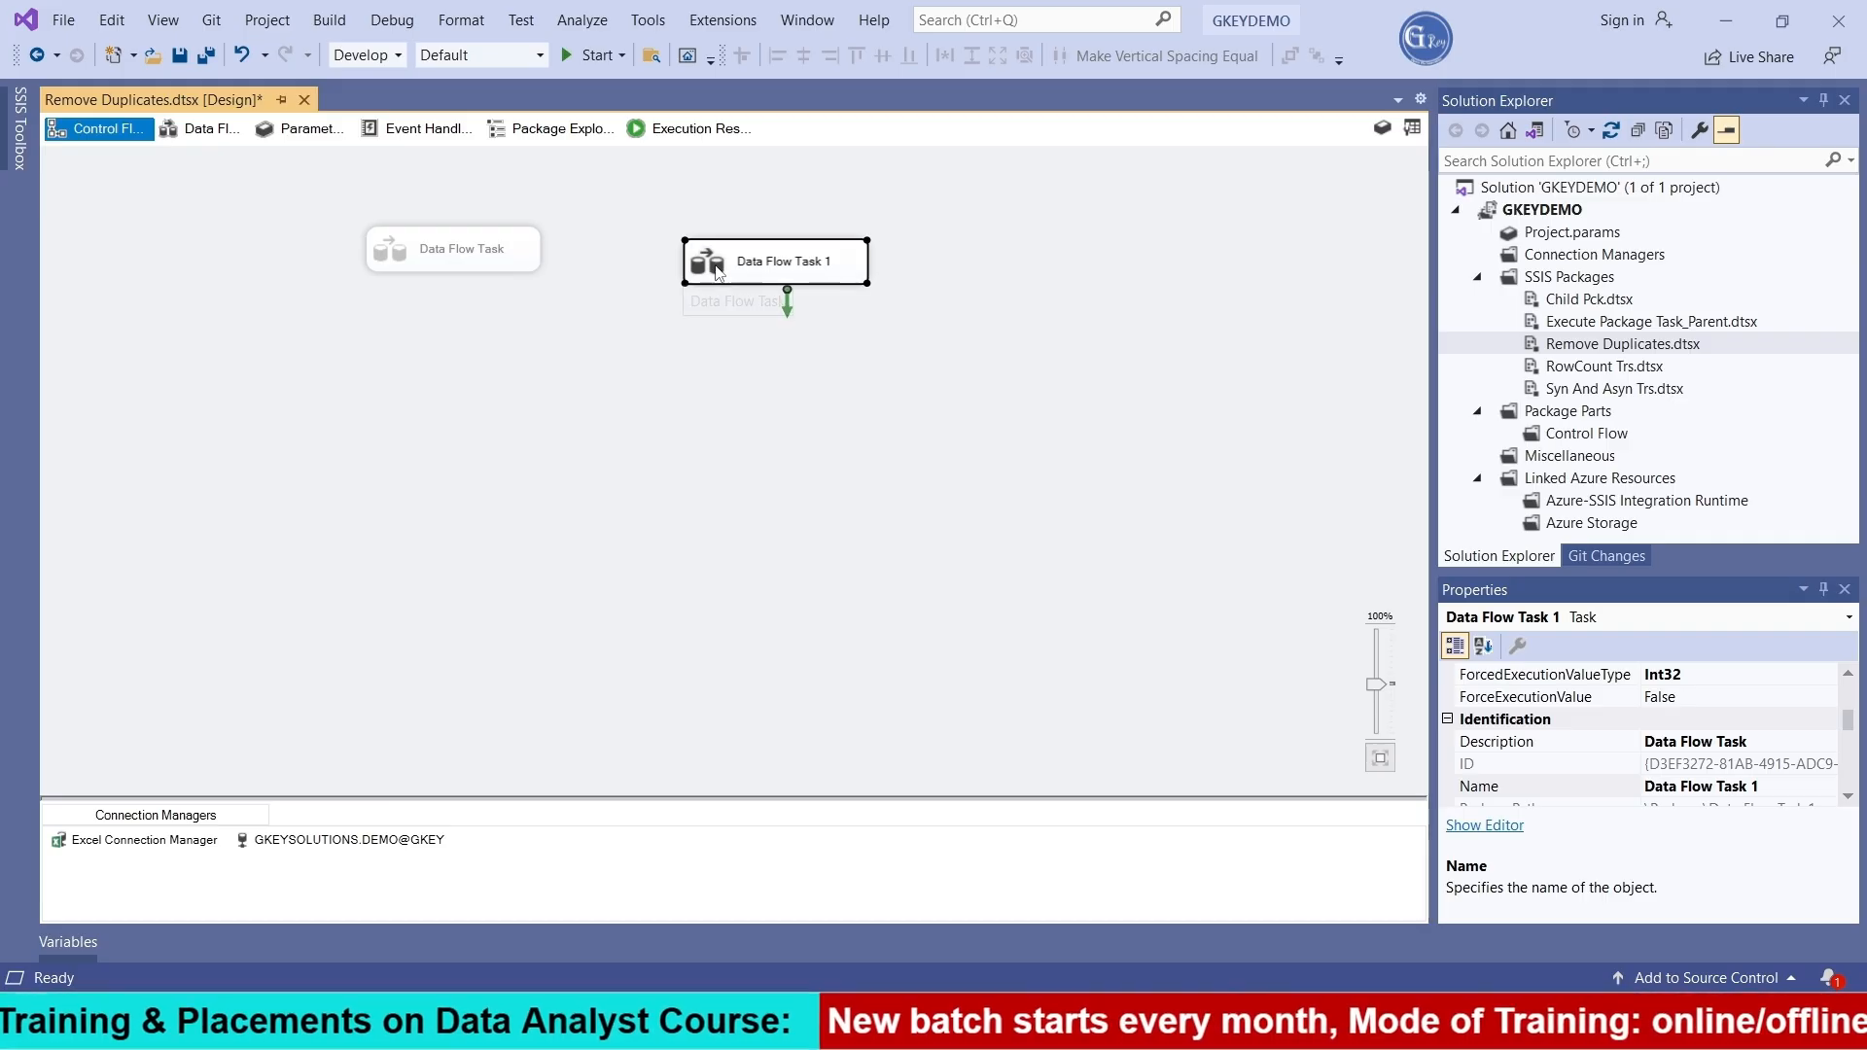
double_click(719, 272)
Add an Excel Source to the Data Flow Task 1 data flow and open its editor
left_click(19, 156)
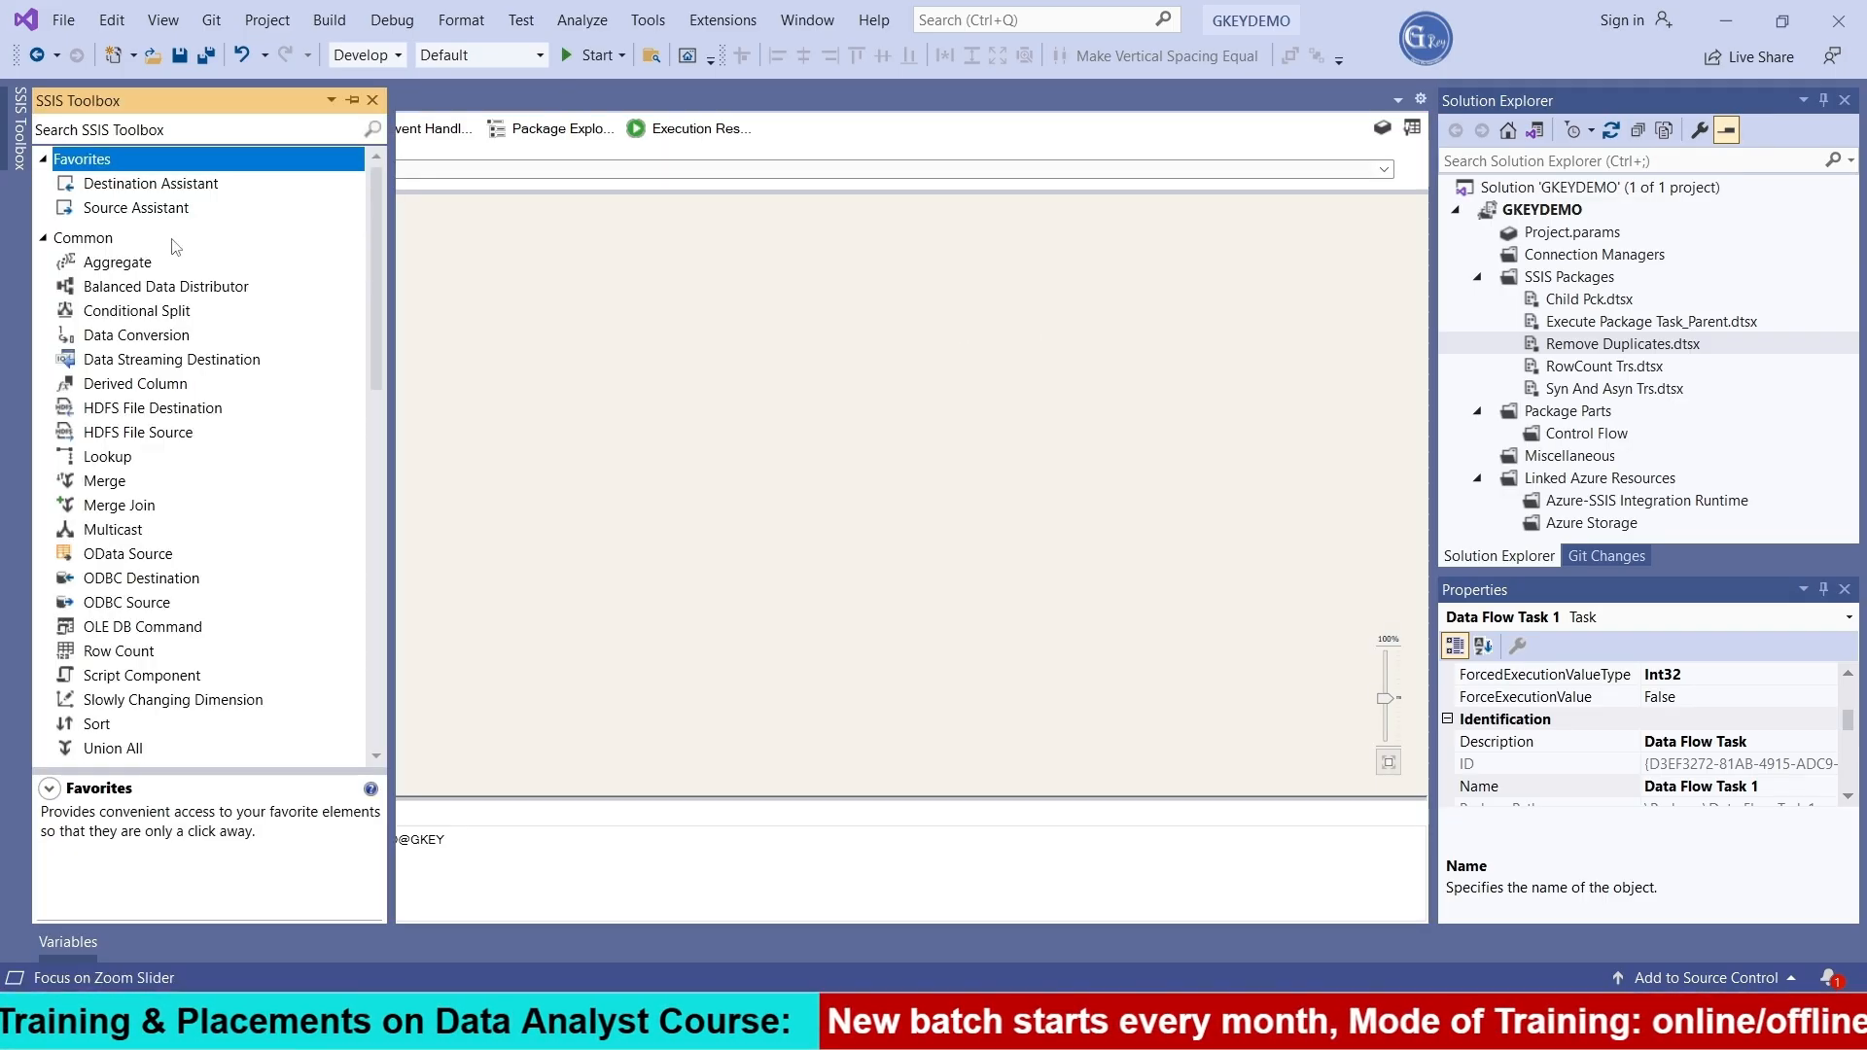
scroll(202, 508, "down", 15)
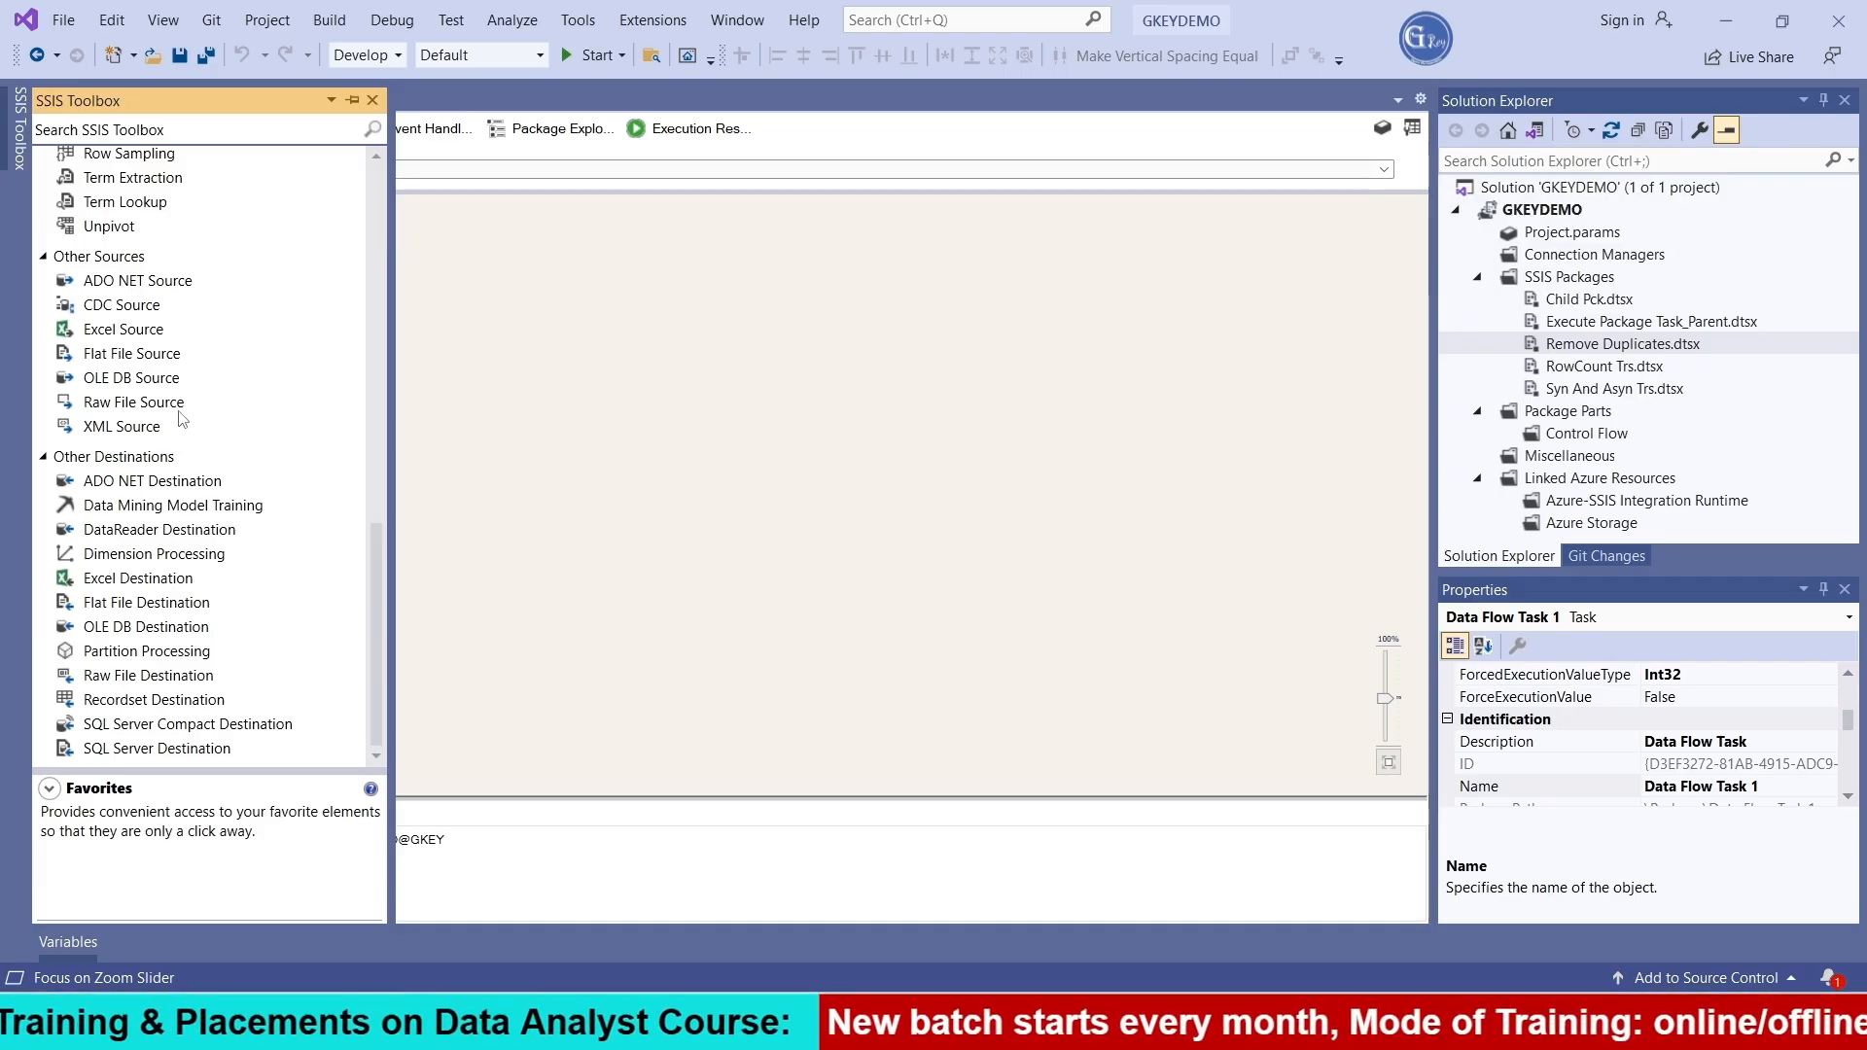
left_click_drag(147, 335, 574, 297)
double_click(598, 311)
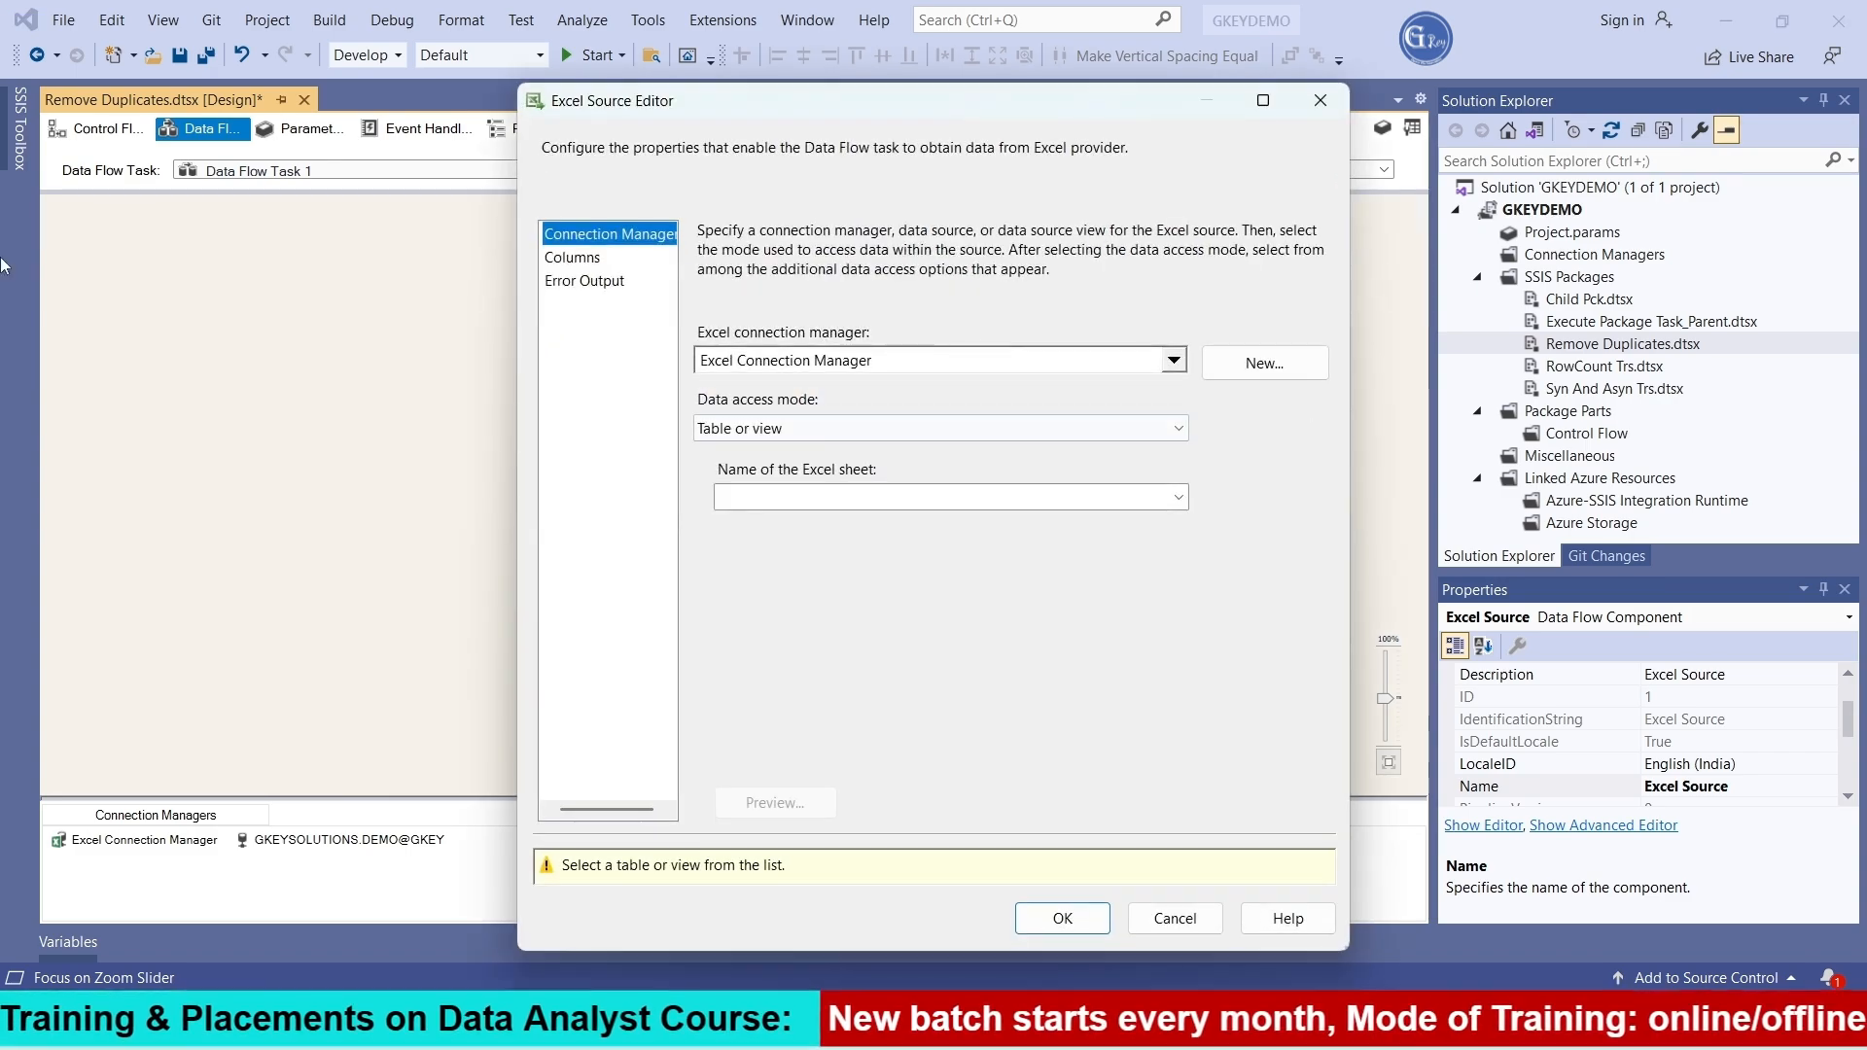
Set the Excel Source to read the data$ sheet, preview its rows, and confirm the source settings
left_click(1001, 499)
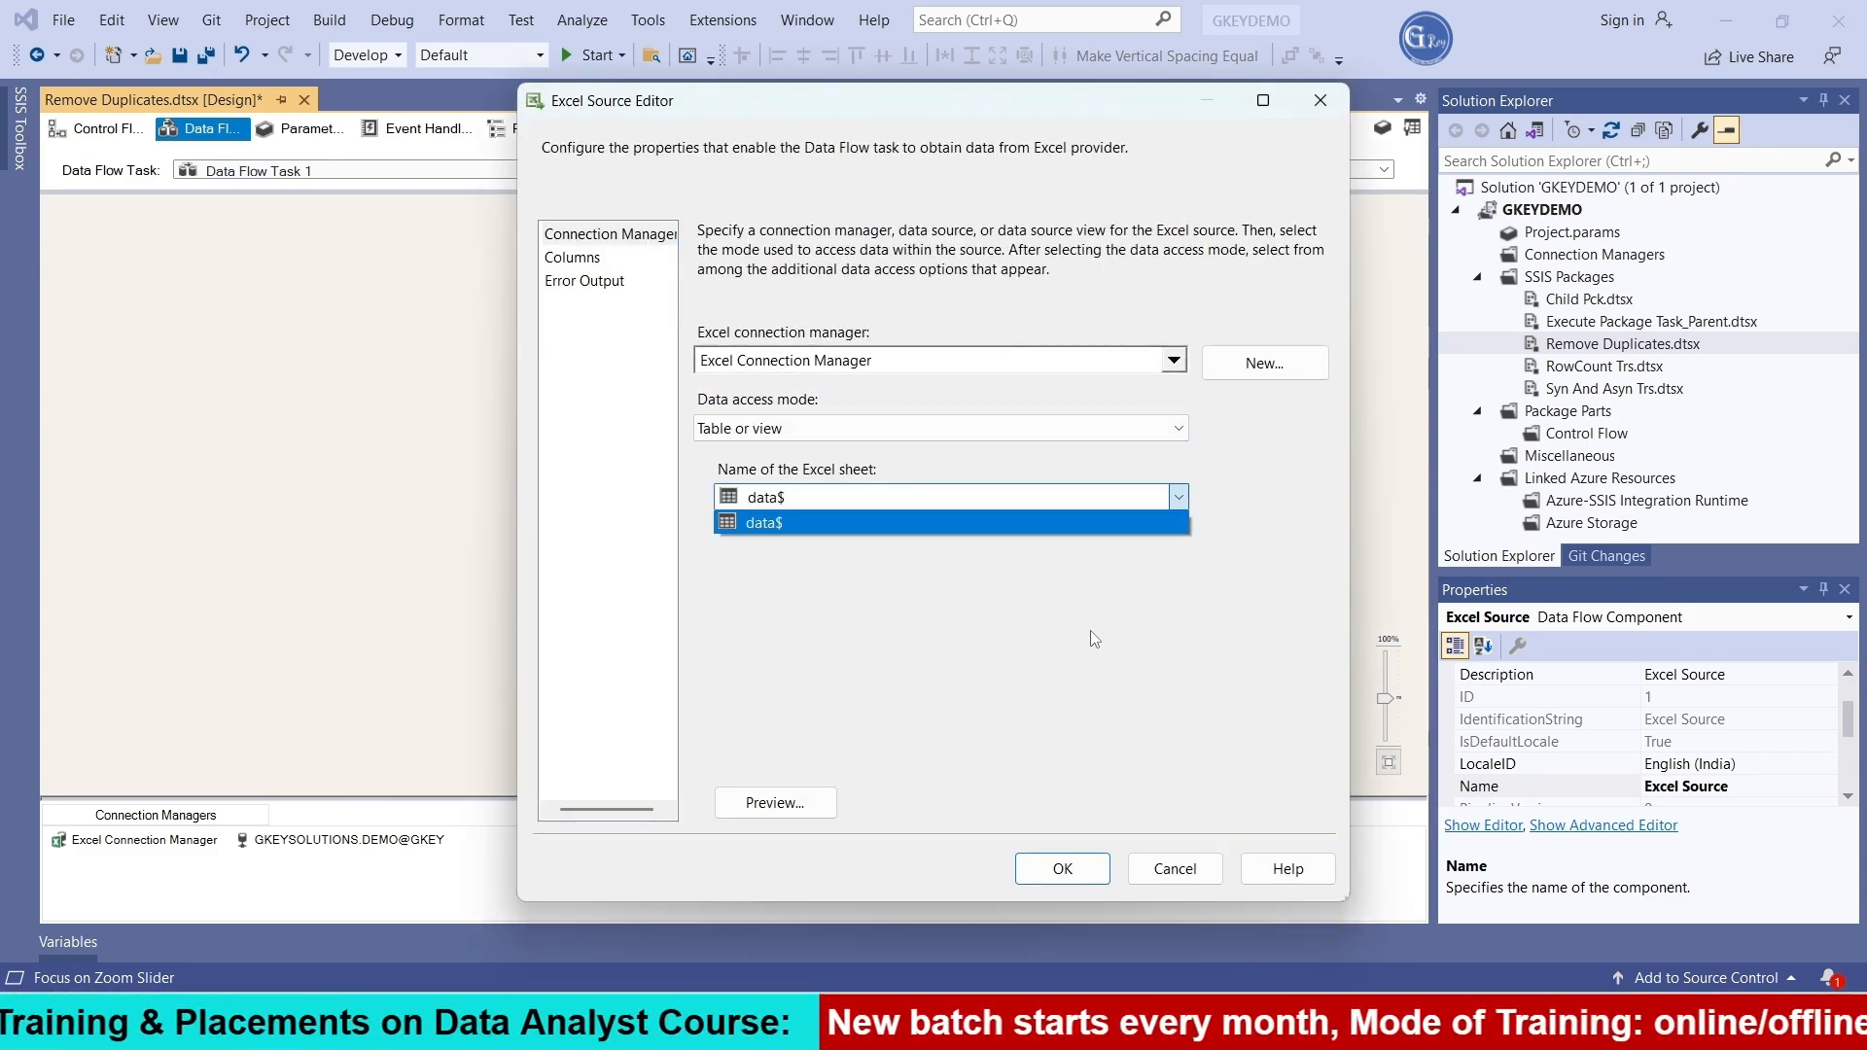
left_click(1002, 526)
left_click(775, 802)
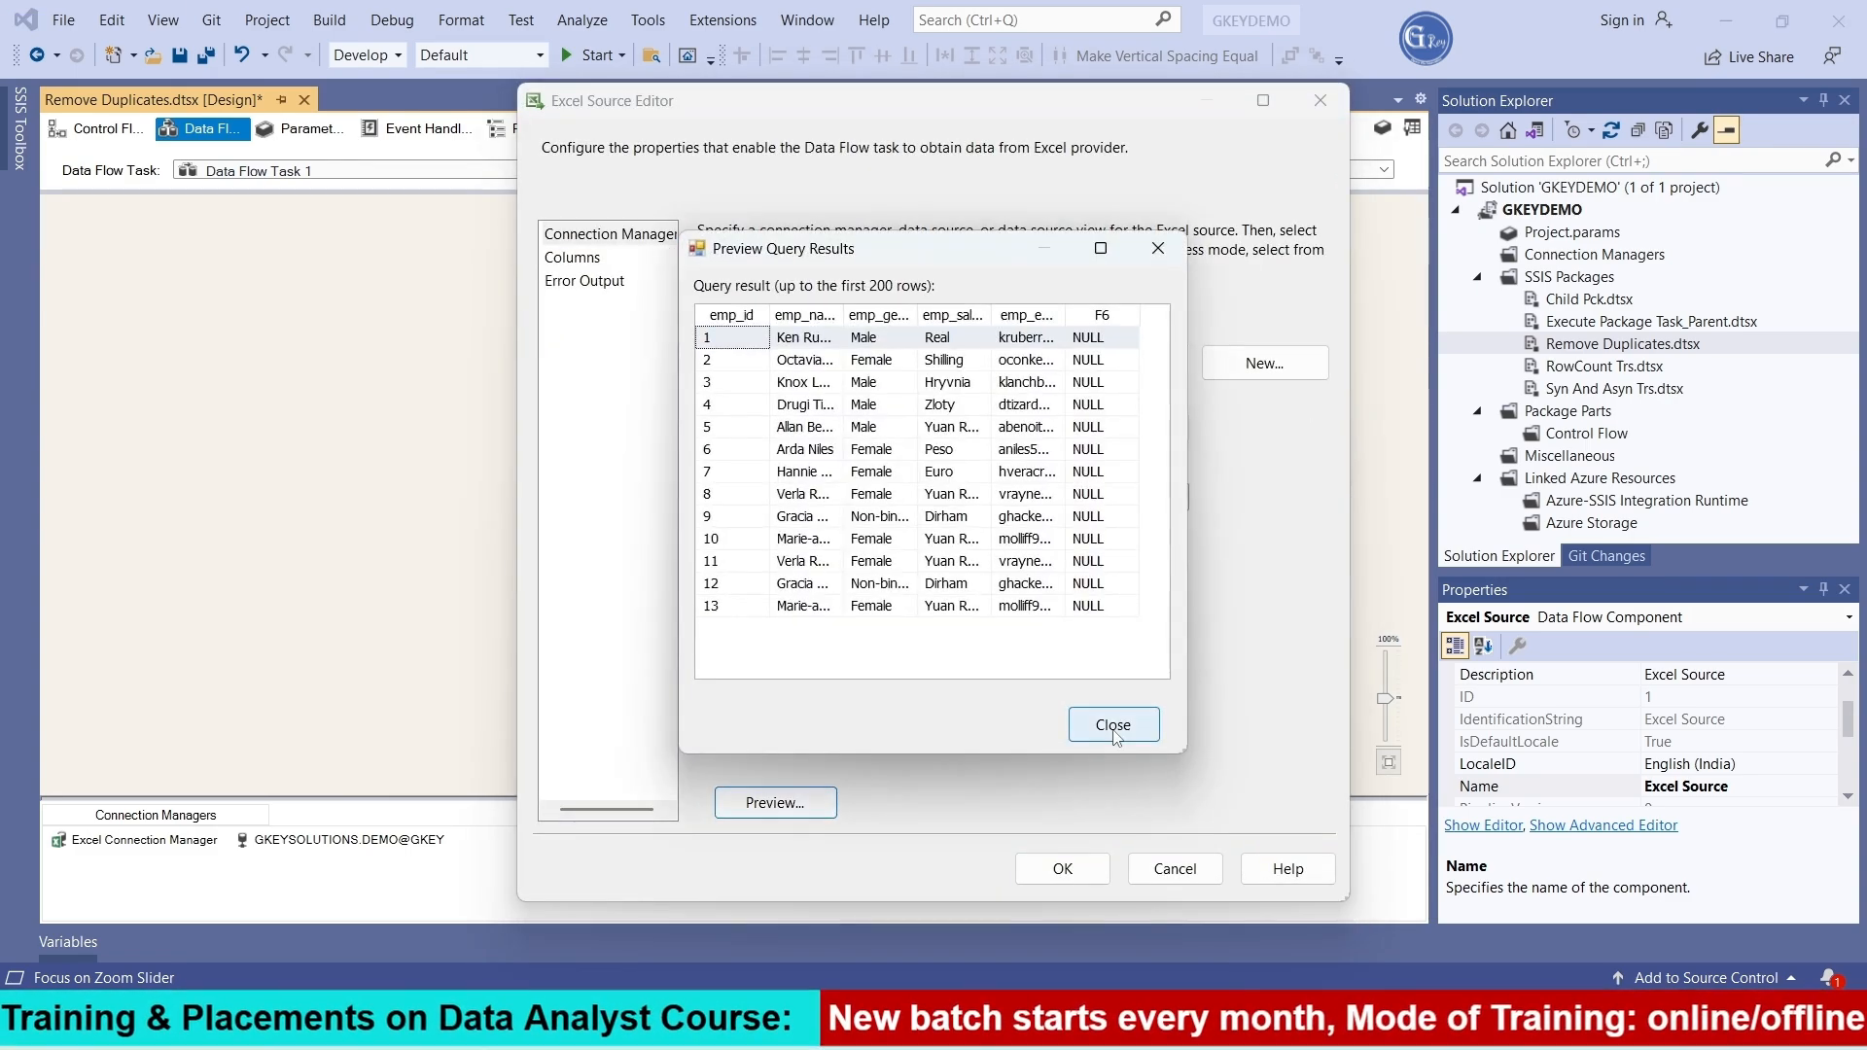
left_click(1114, 726)
left_click(1063, 868)
left_click(708, 416)
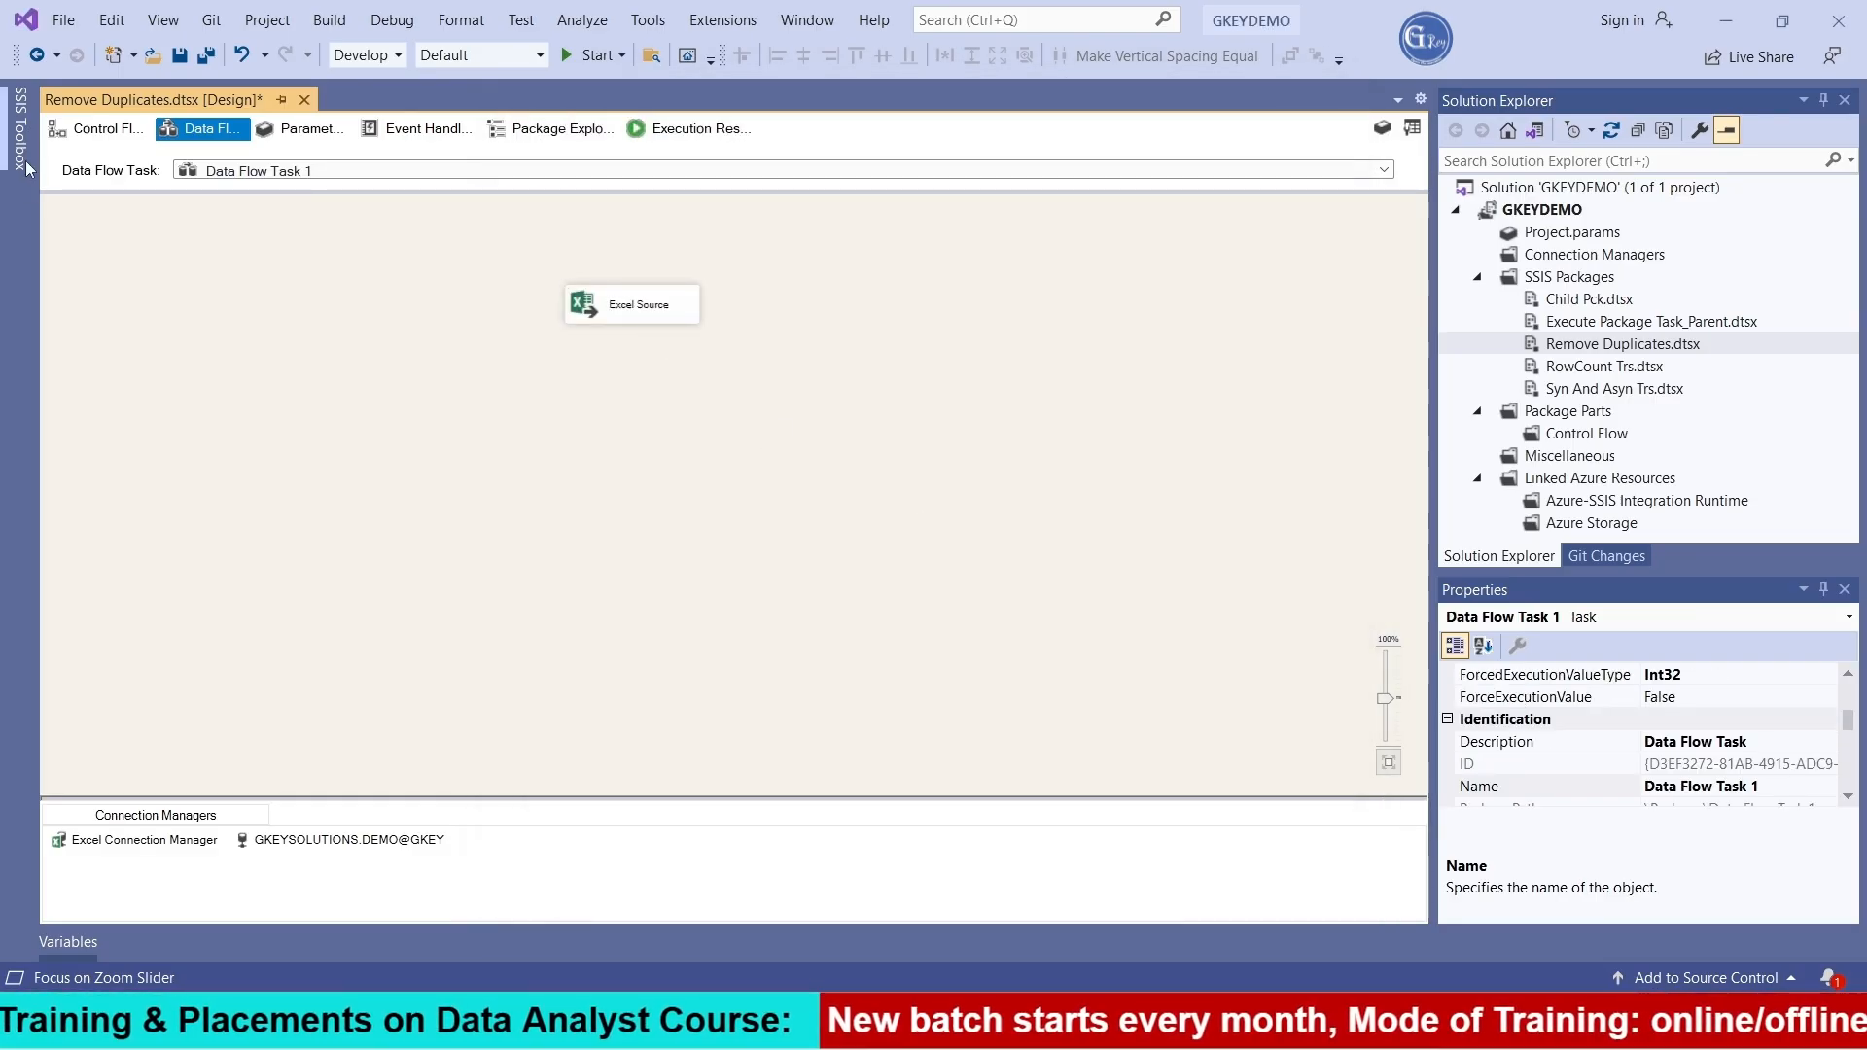
Add an Aggregate transformation below the Excel Source and connect the source's output to it
left_click(22, 161)
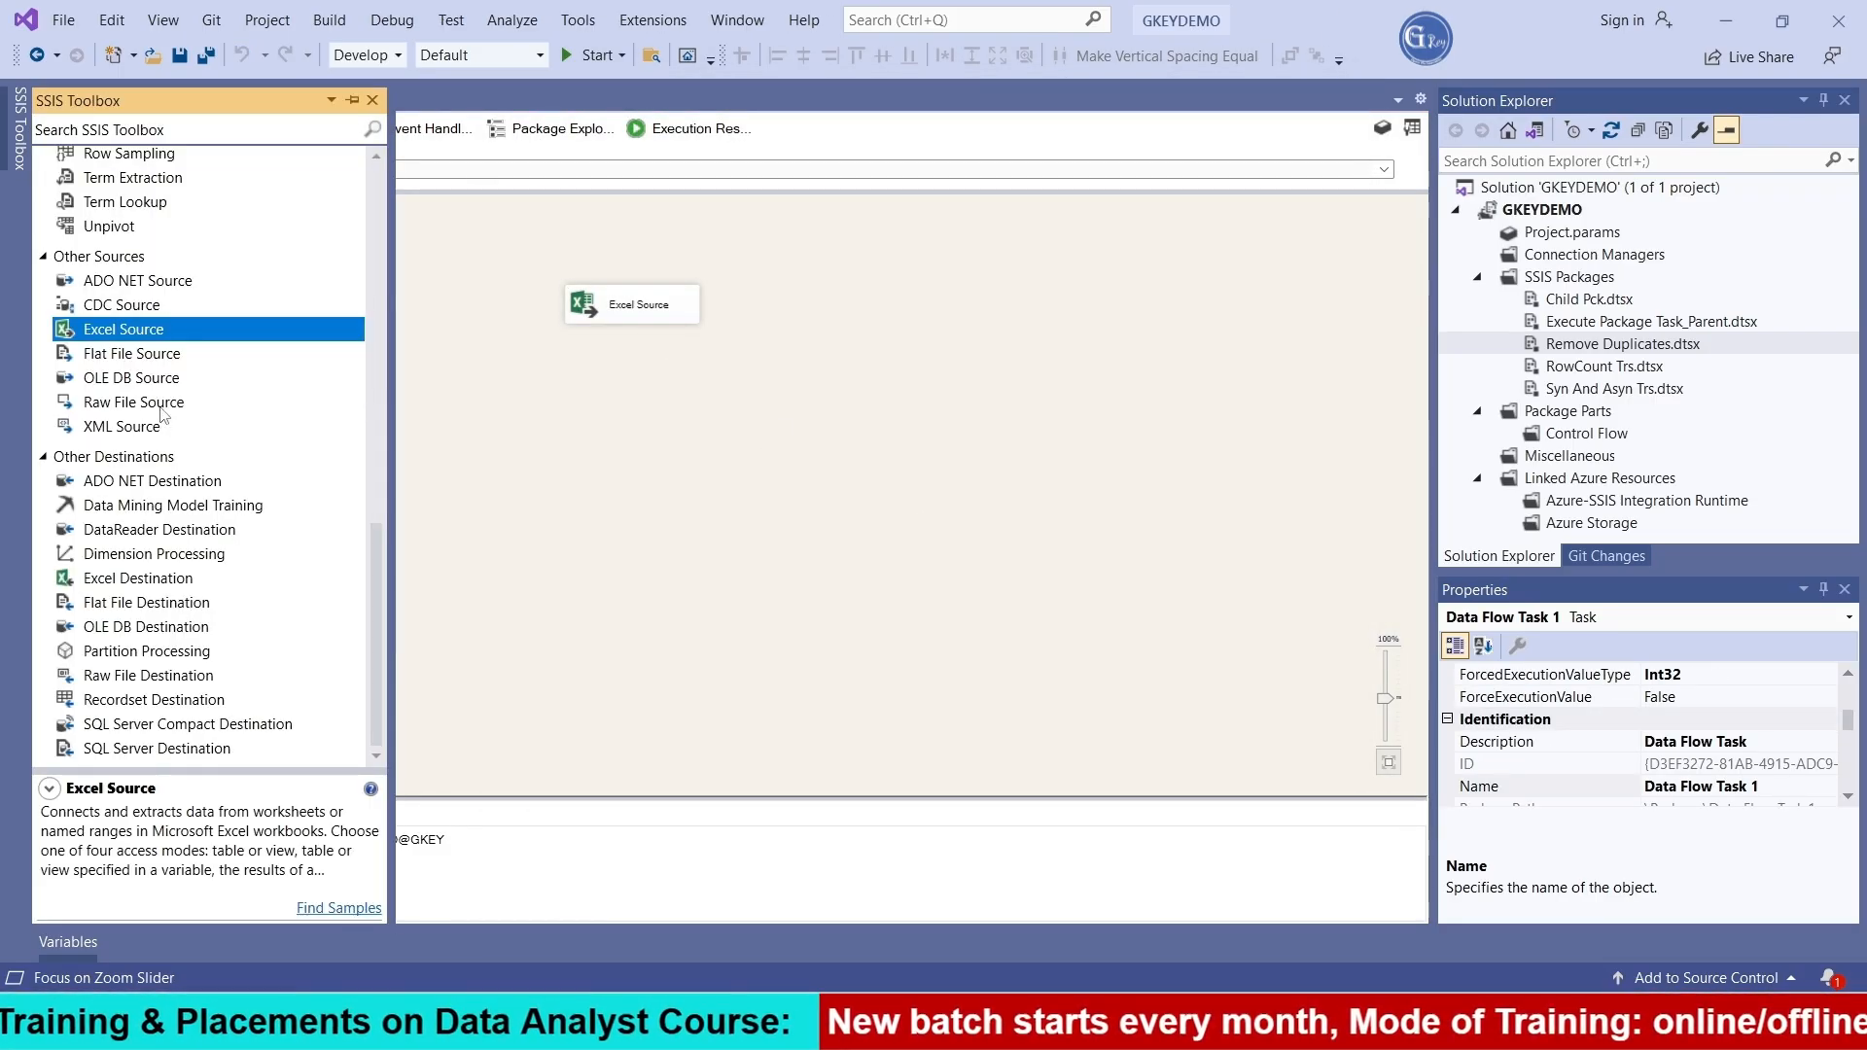
scroll(162, 414, "up", 15)
left_click_drag(119, 264, 598, 418)
left_click(621, 328)
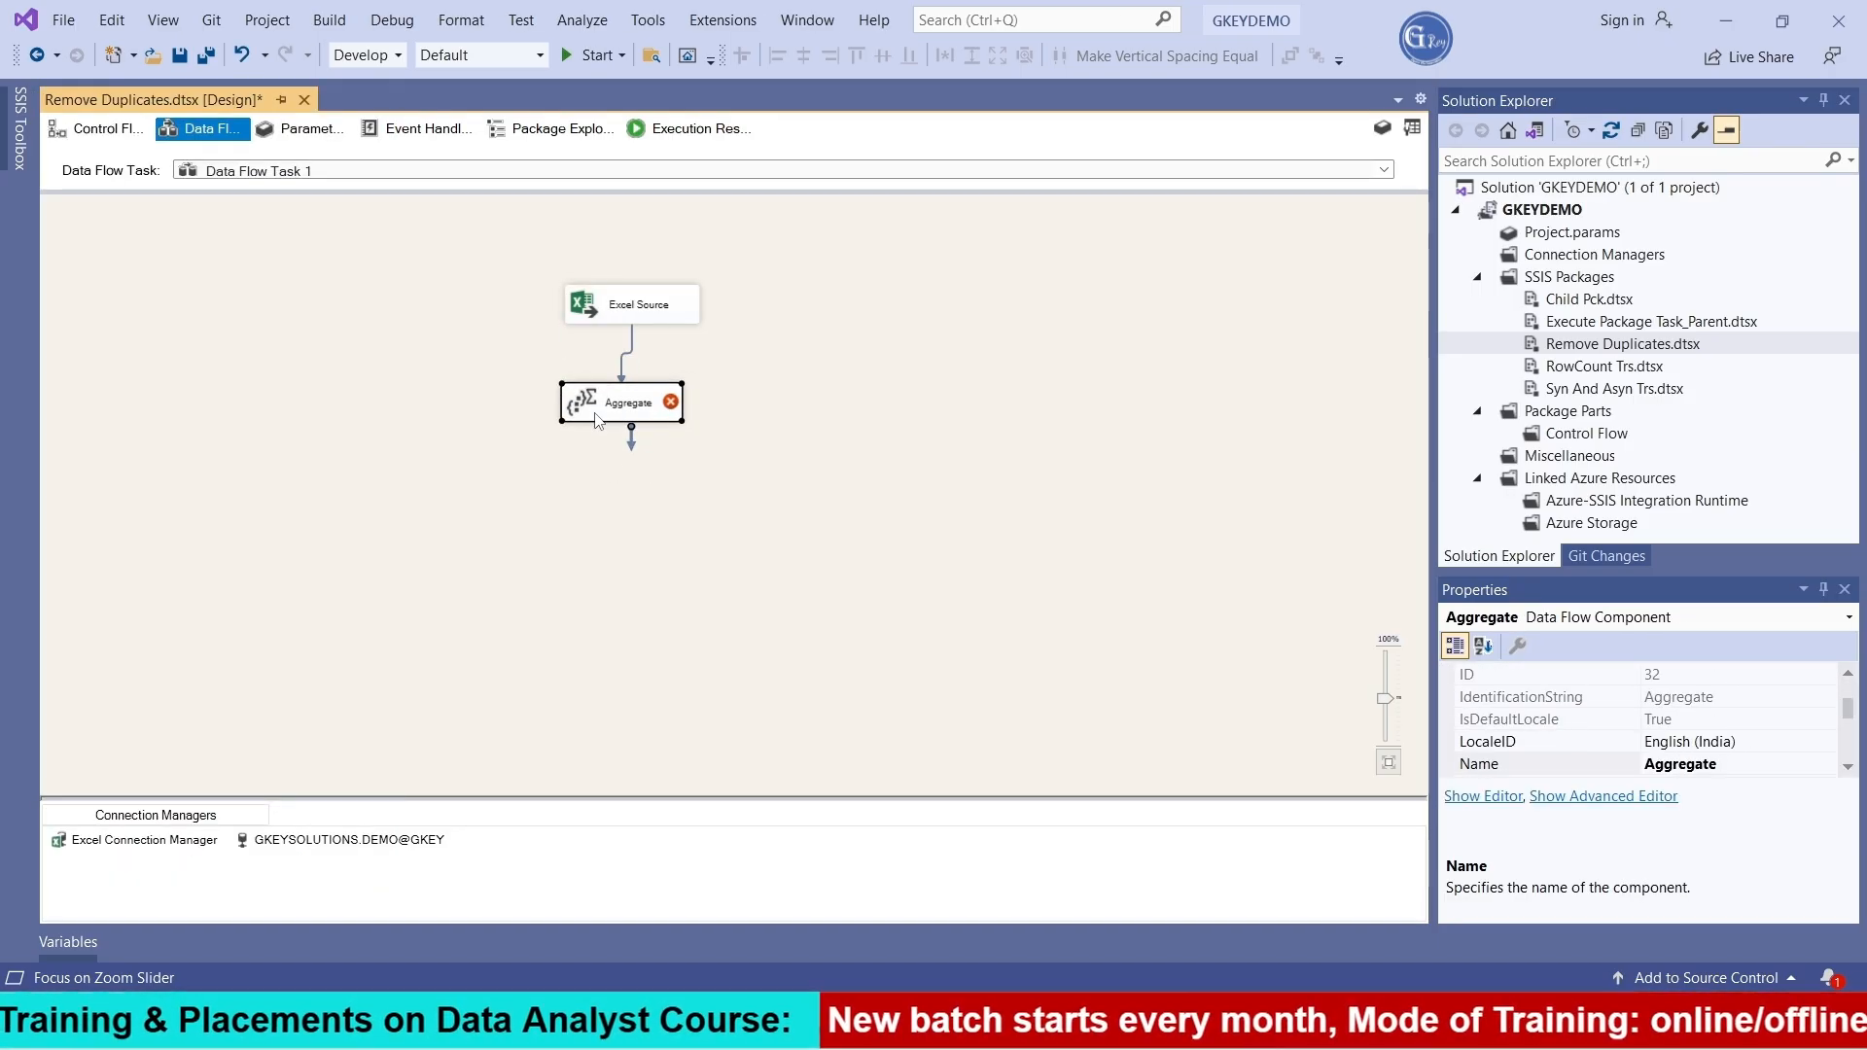
Configure the Aggregate with the Group by operation on emp_name, emp_gender, emp_salary and emp_email
double_click(598, 418)
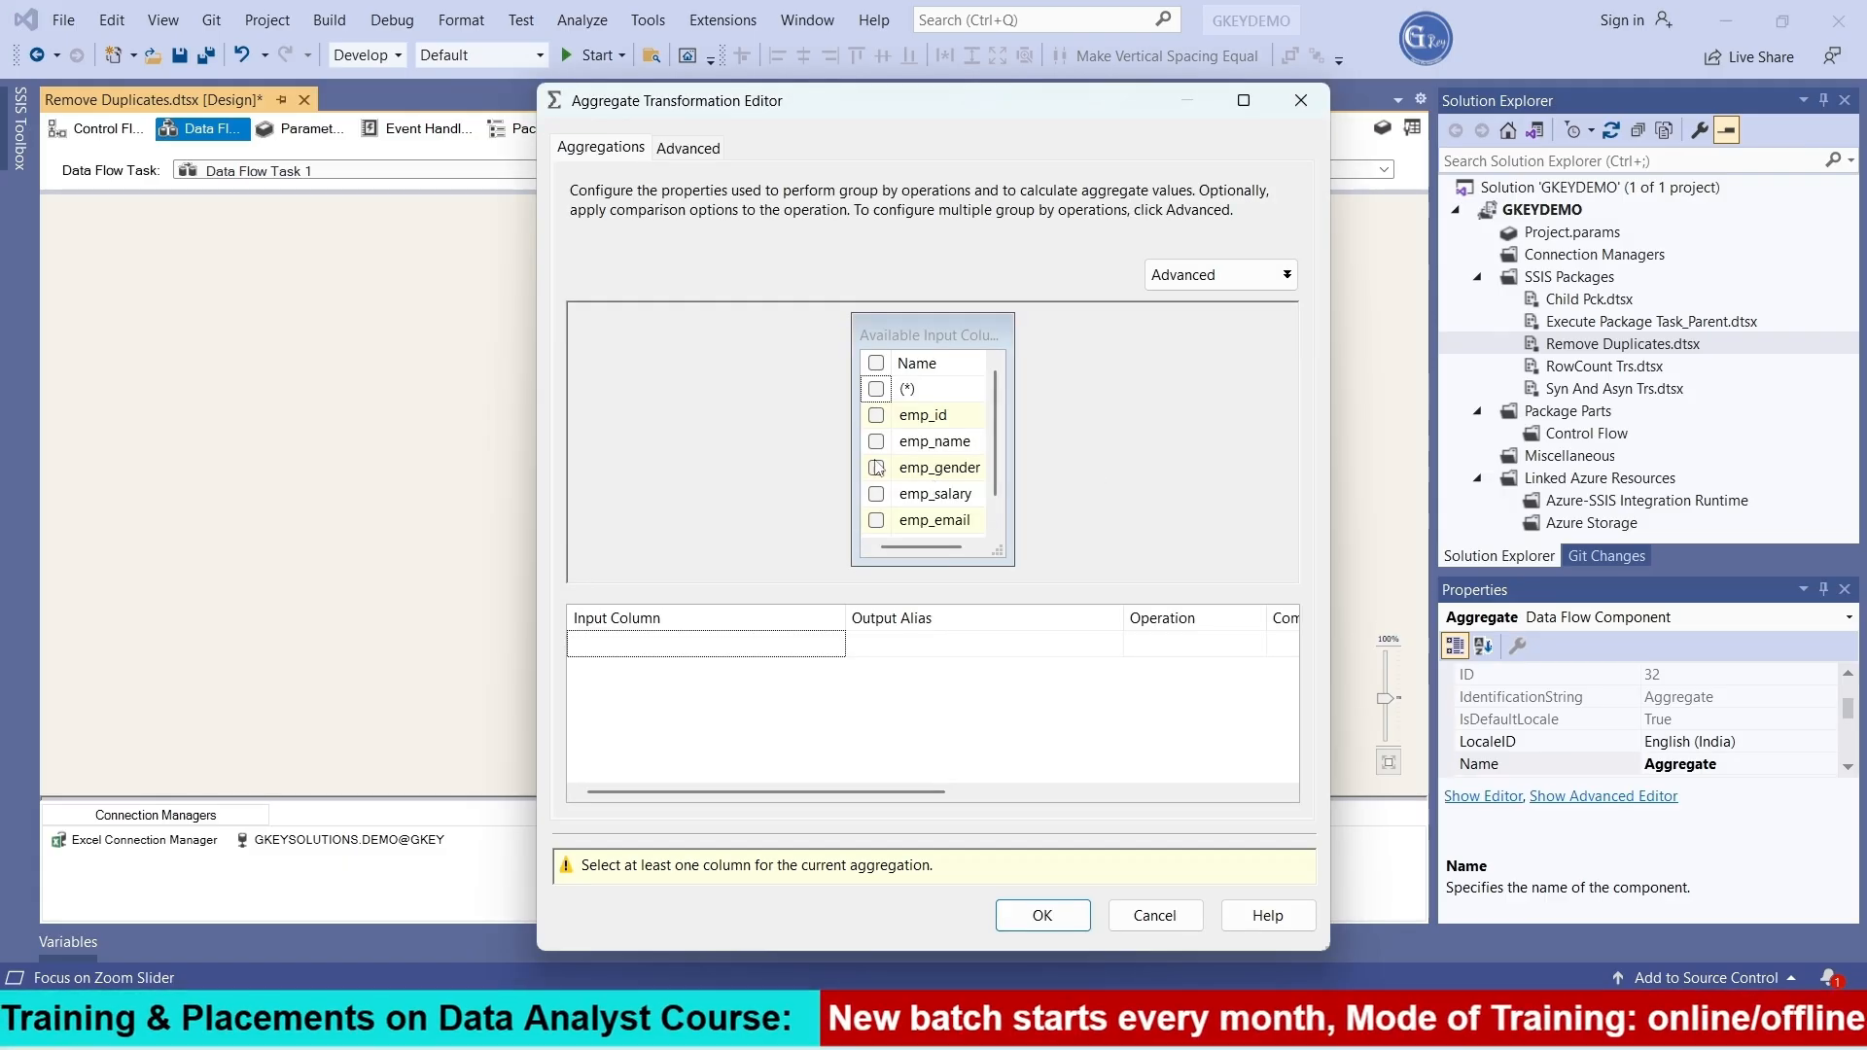
left_click(876, 441)
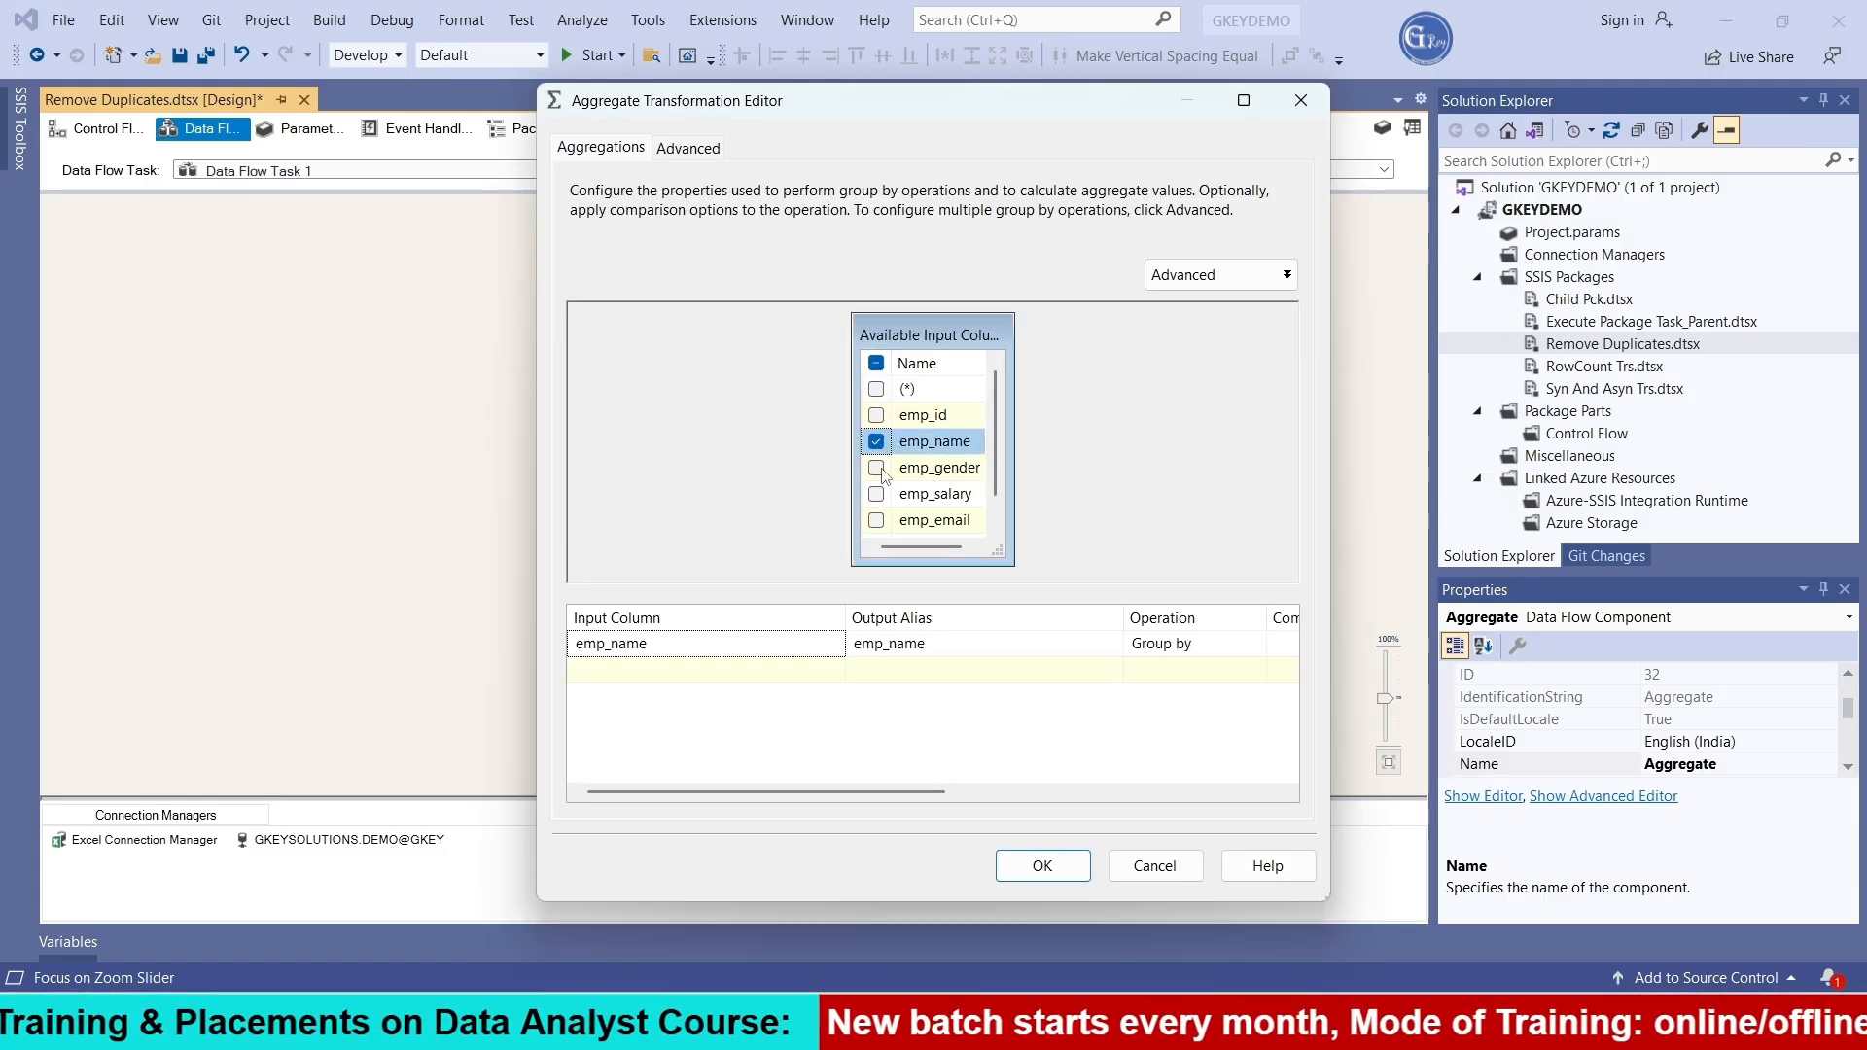
left_click(877, 467)
left_click(877, 494)
left_click(876, 520)
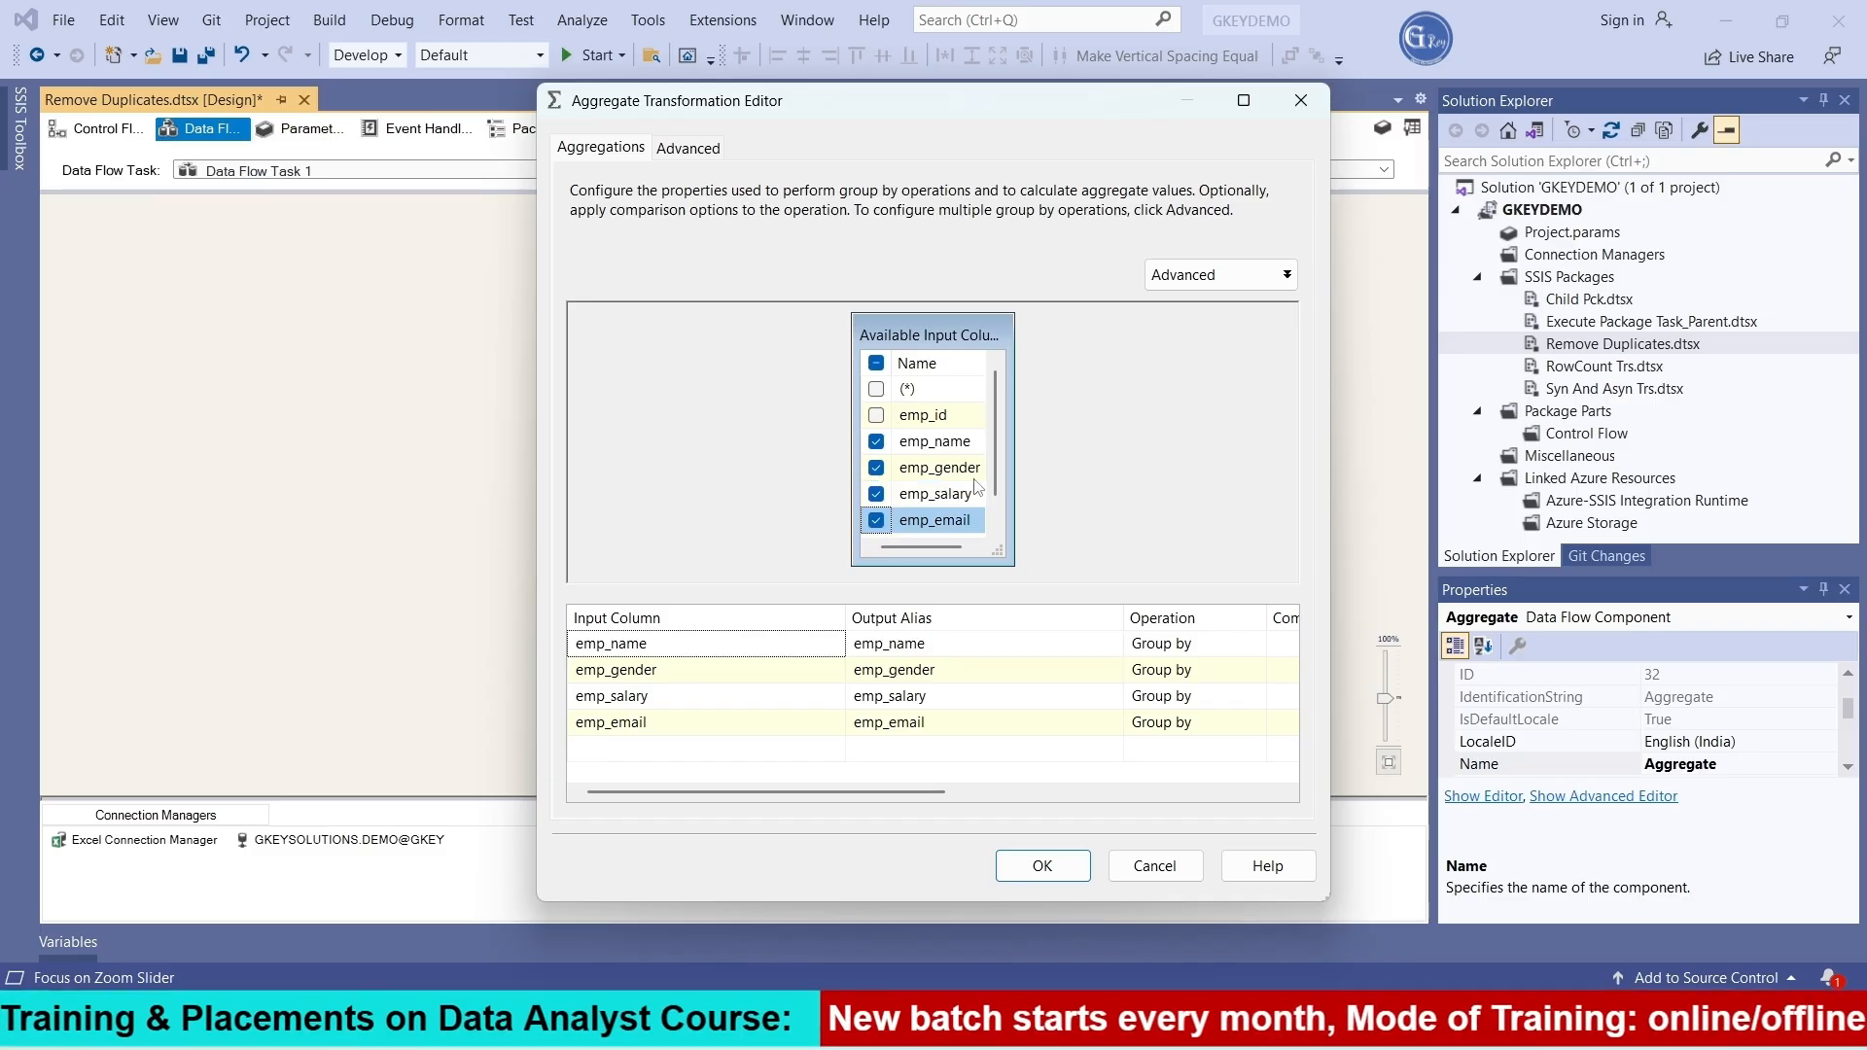
scroll(979, 489, "down", 1)
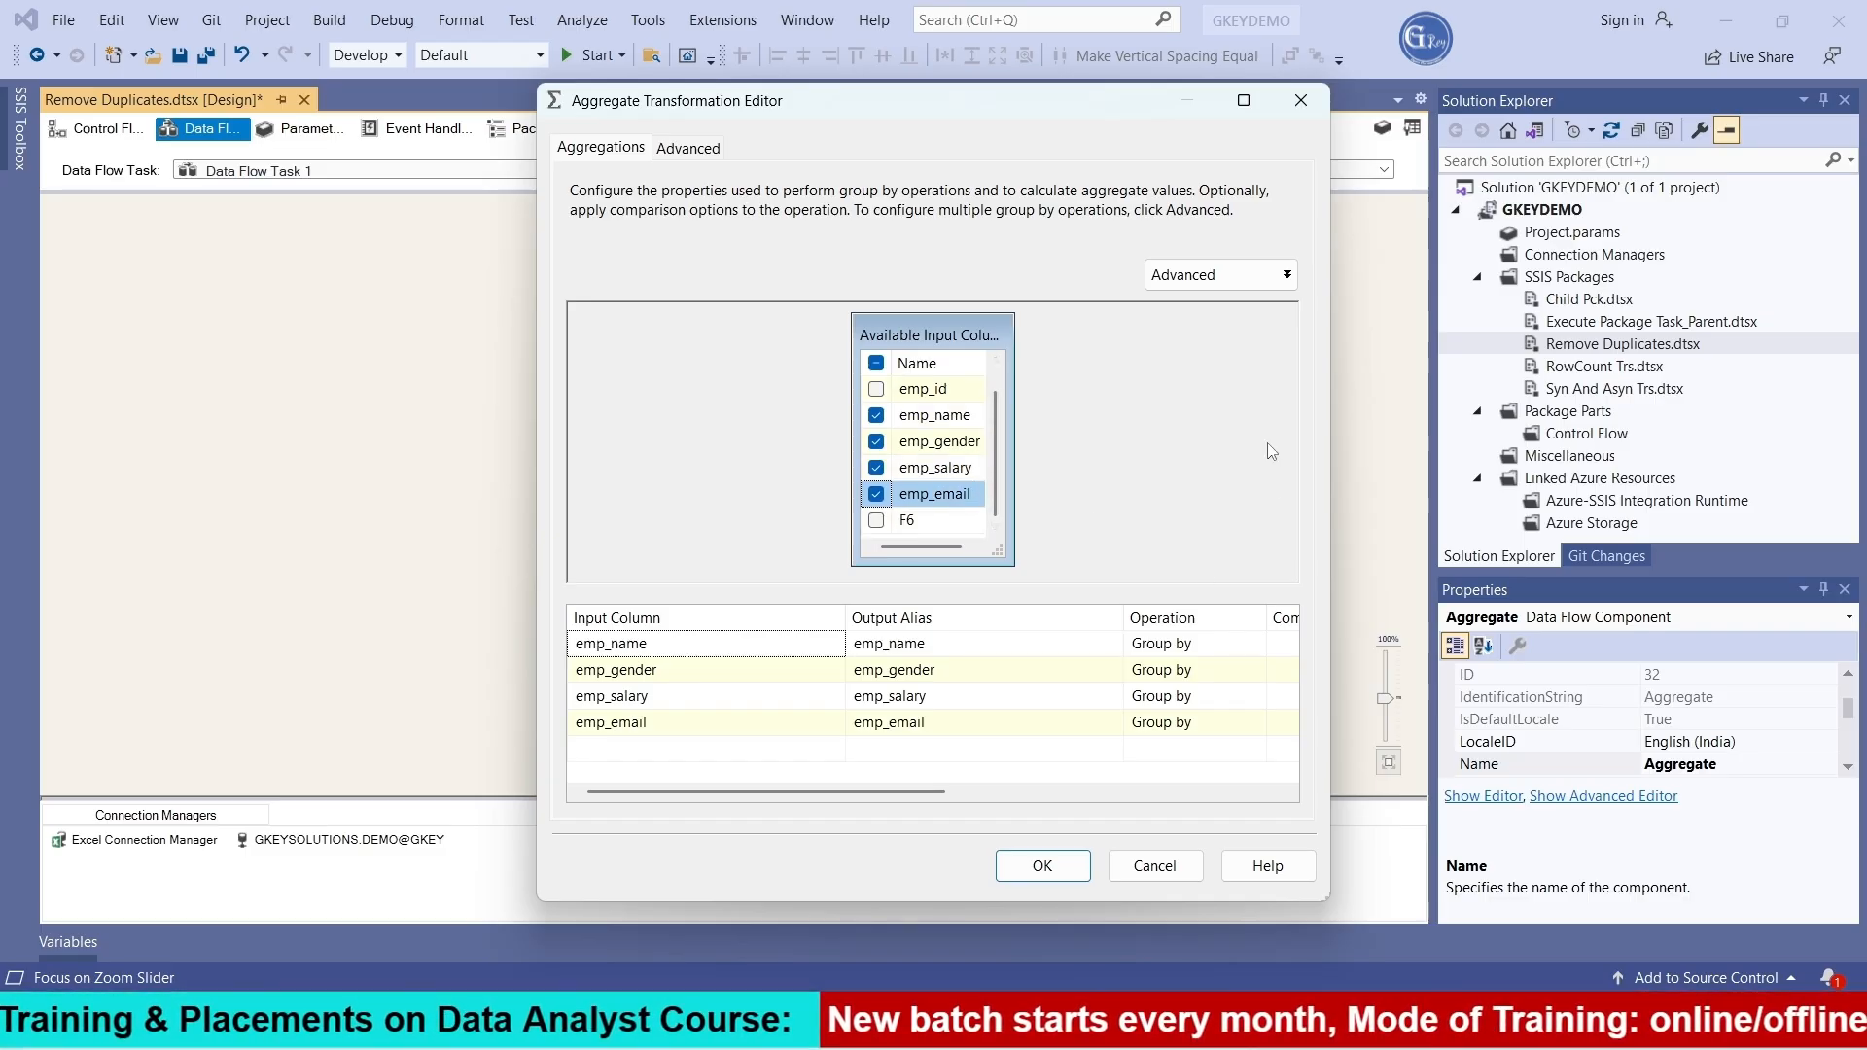
left_click(1223, 646)
left_click(1257, 646)
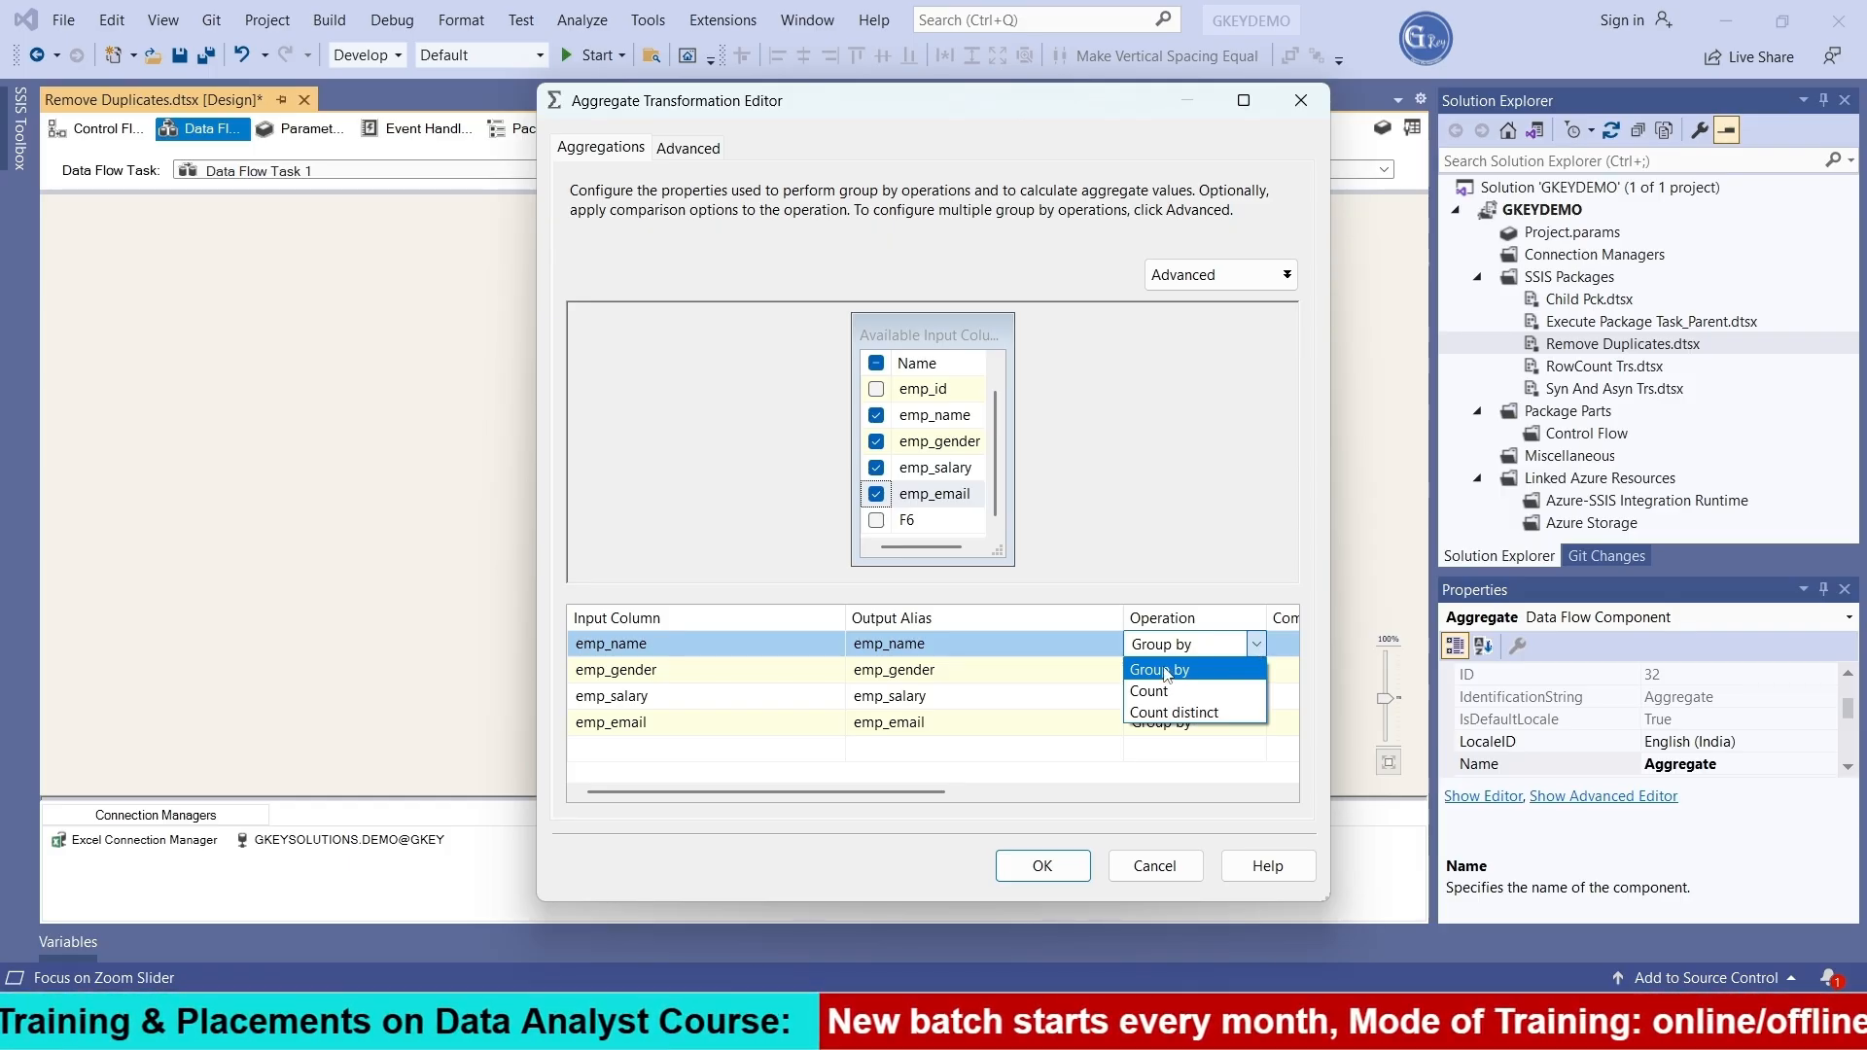
left_click(1246, 504)
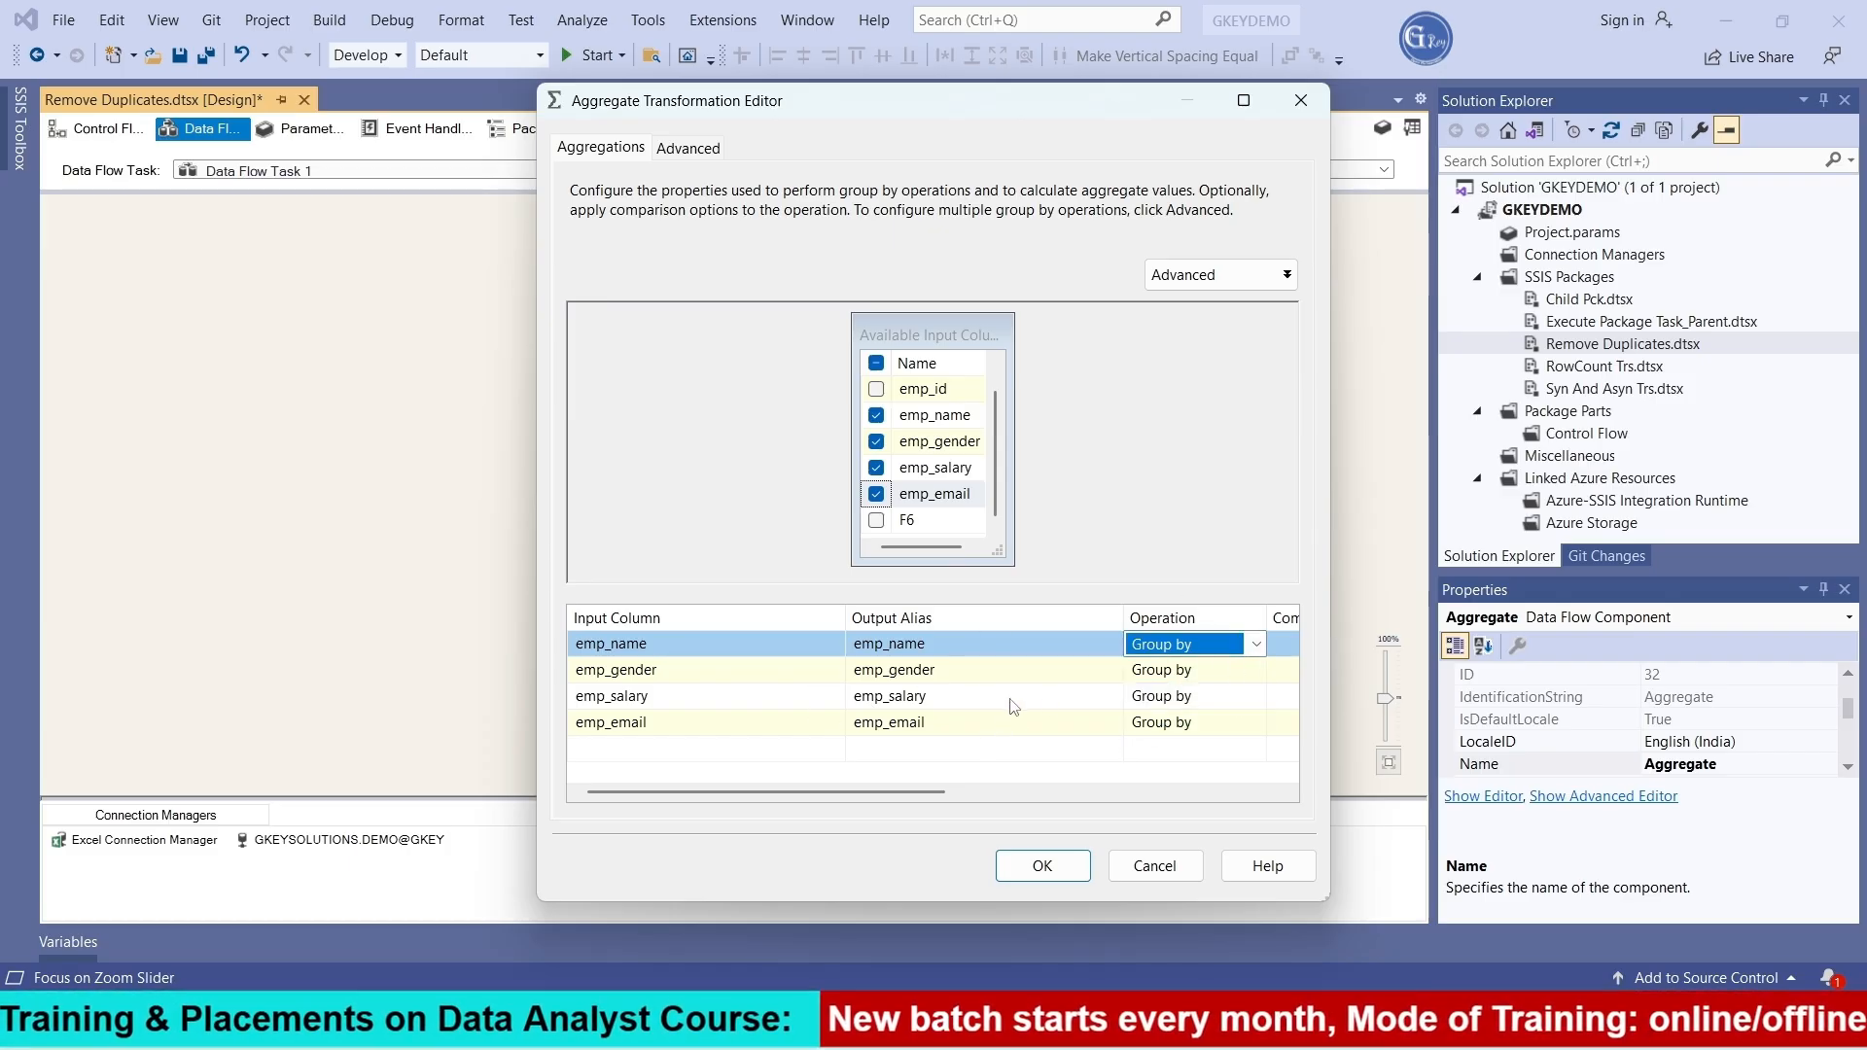
left_click(1046, 870)
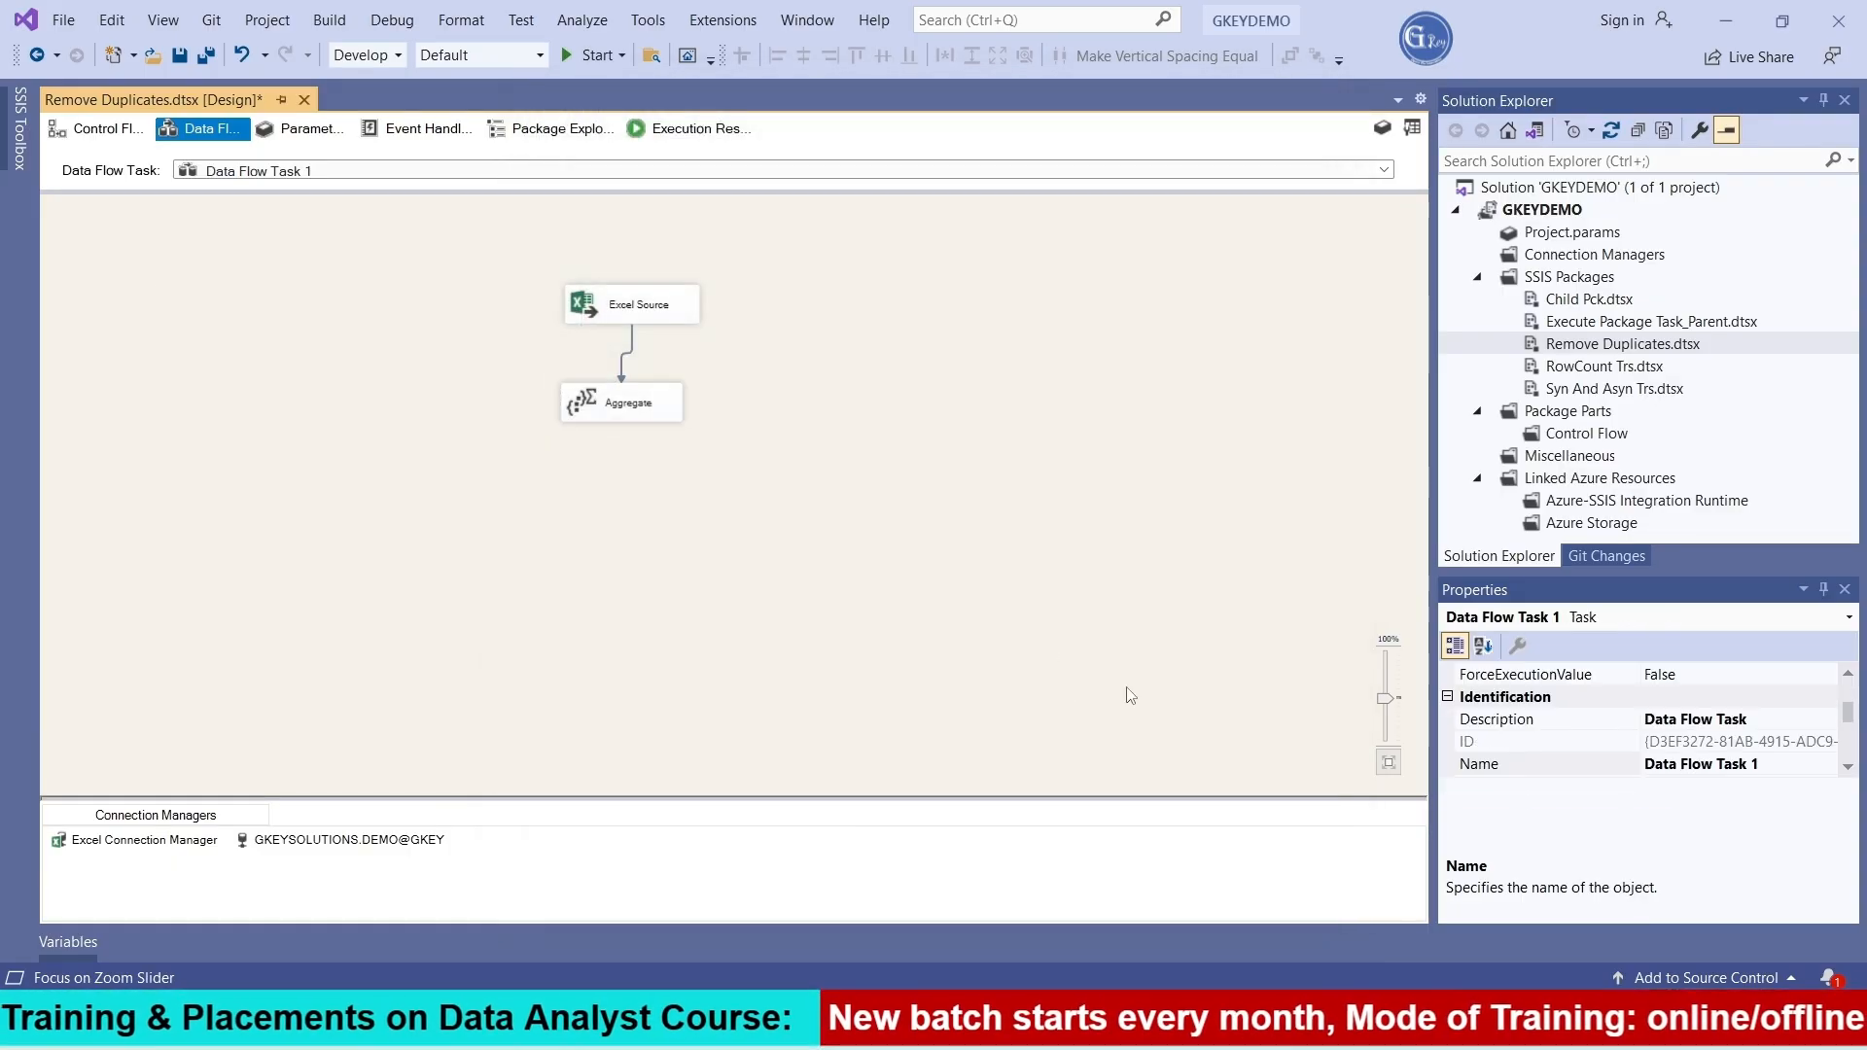
Add an OLE DB Destination below the Aggregate and connect the Aggregate's output to it
left_click(20, 137)
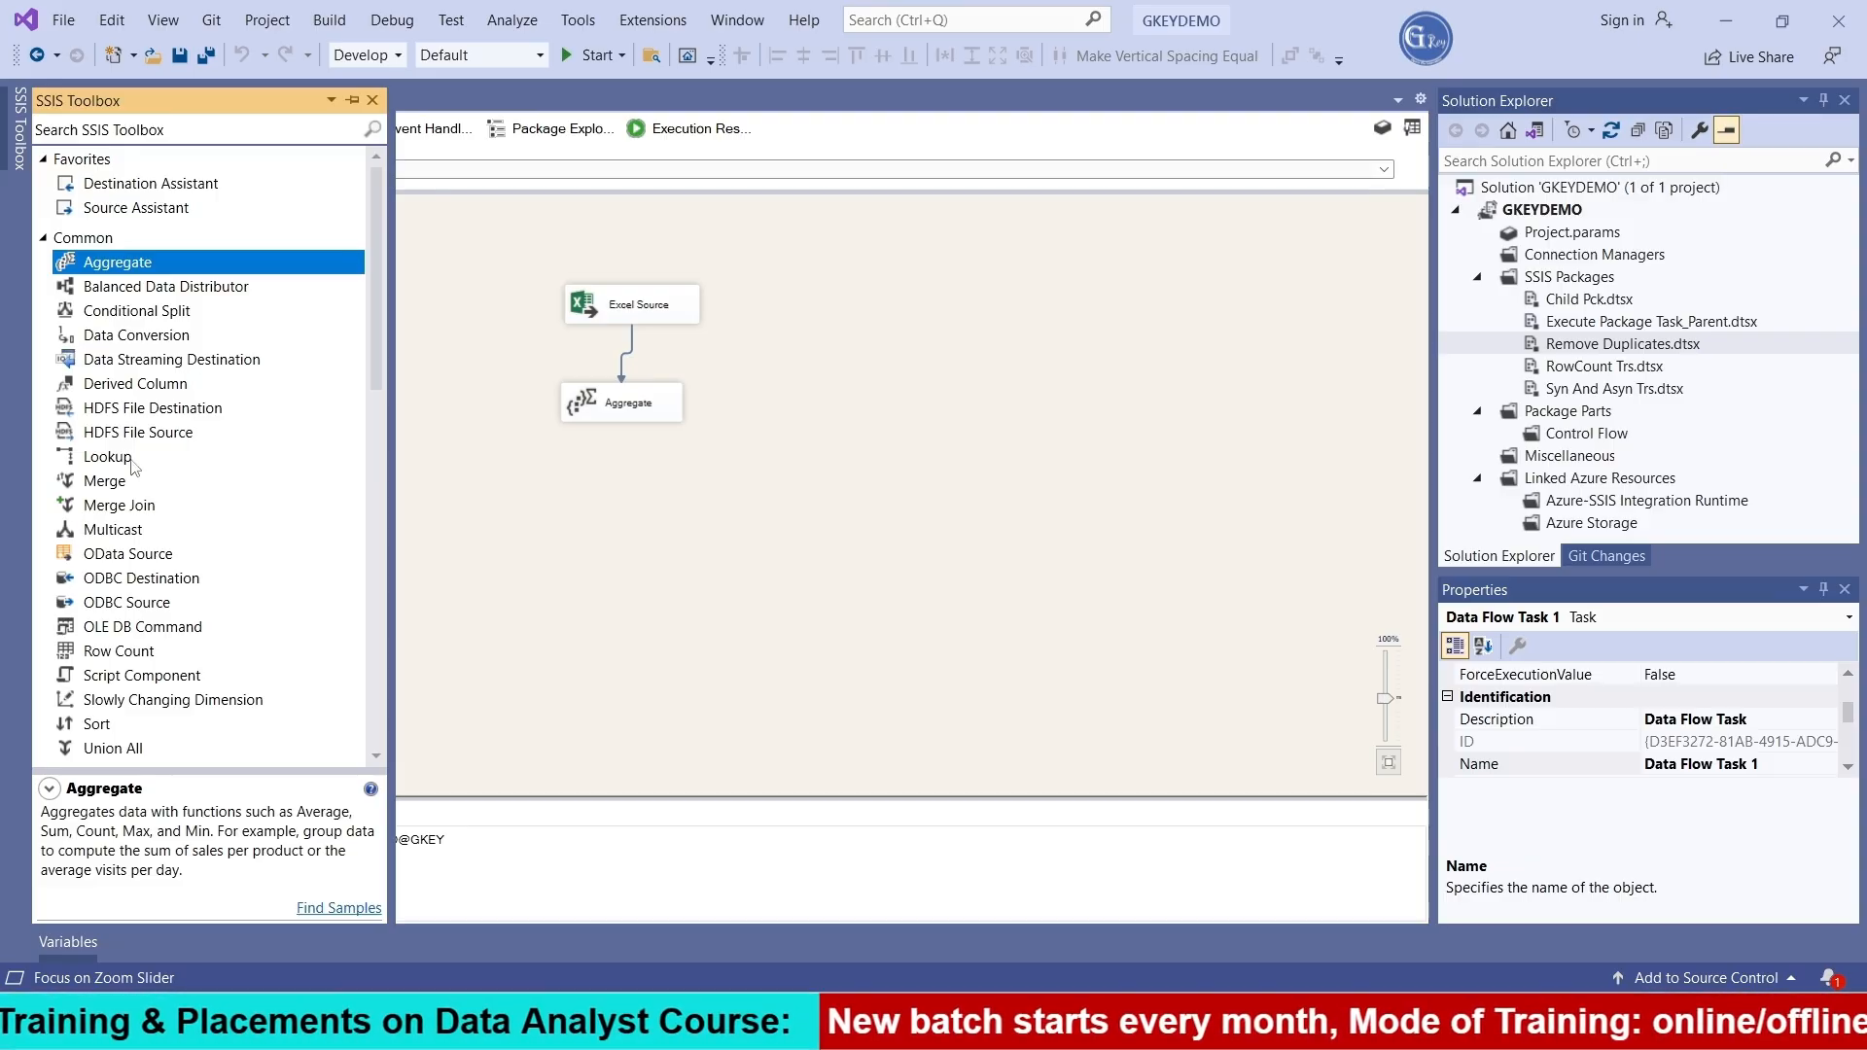
scroll(133, 467, "down", 12)
left_click_drag(156, 631, 568, 537)
left_click(622, 408)
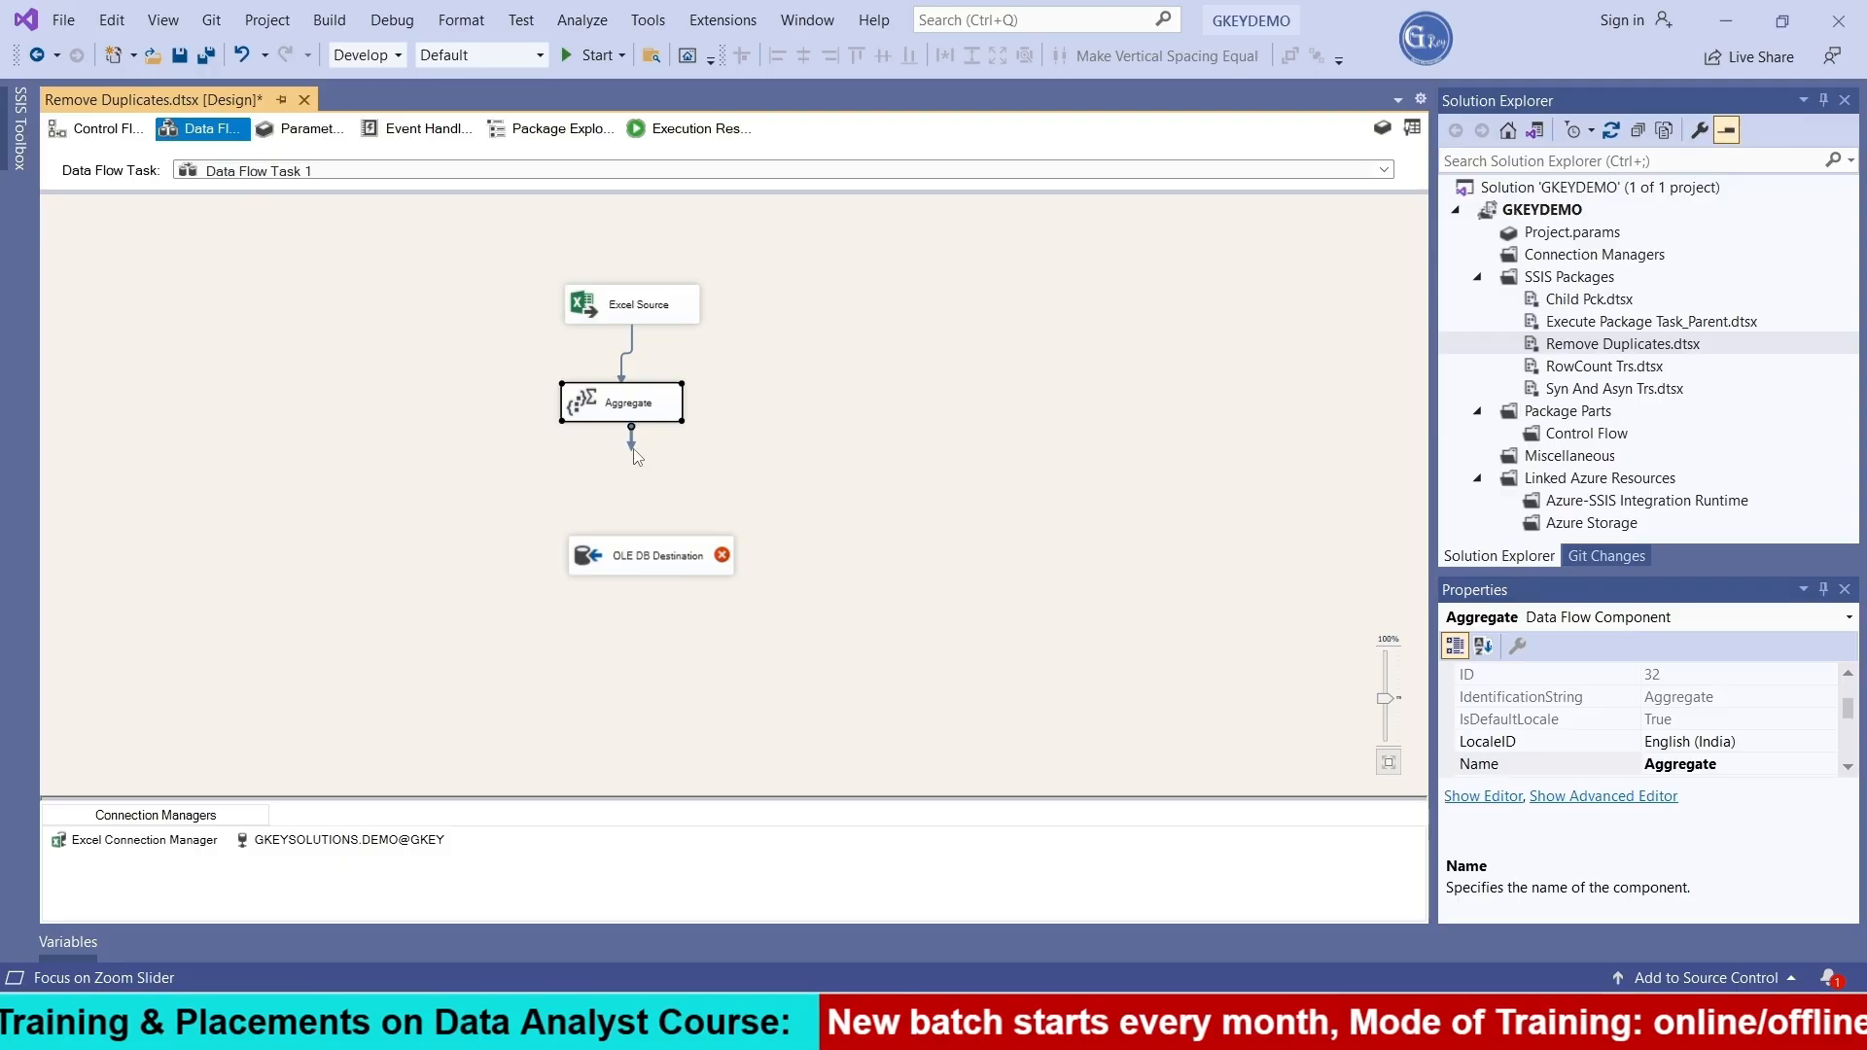
left_click_drag(631, 445, 647, 555)
Create a new destination table named Remove_Dup1 for the OLE DB Destination and accept its column mappings
double_click(647, 555)
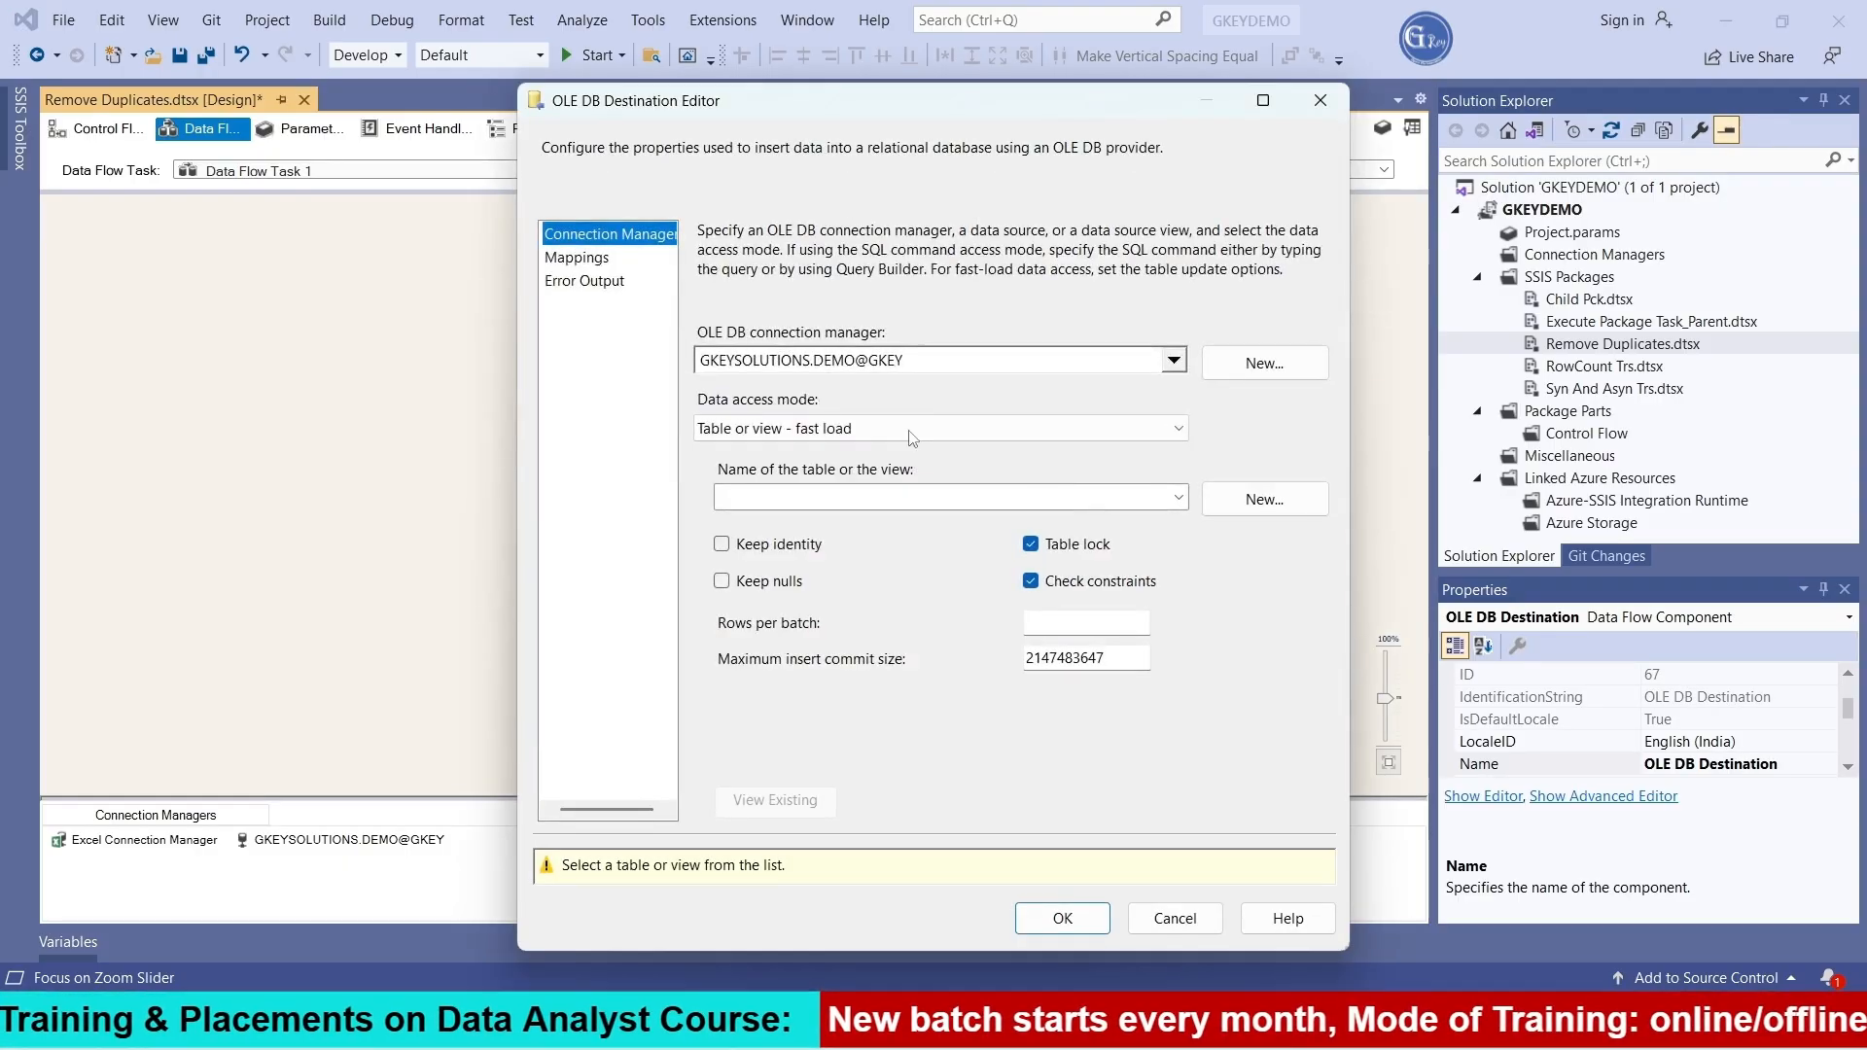
left_click(1254, 502)
left_click_drag(933, 333, 805, 334)
left_click(803, 332)
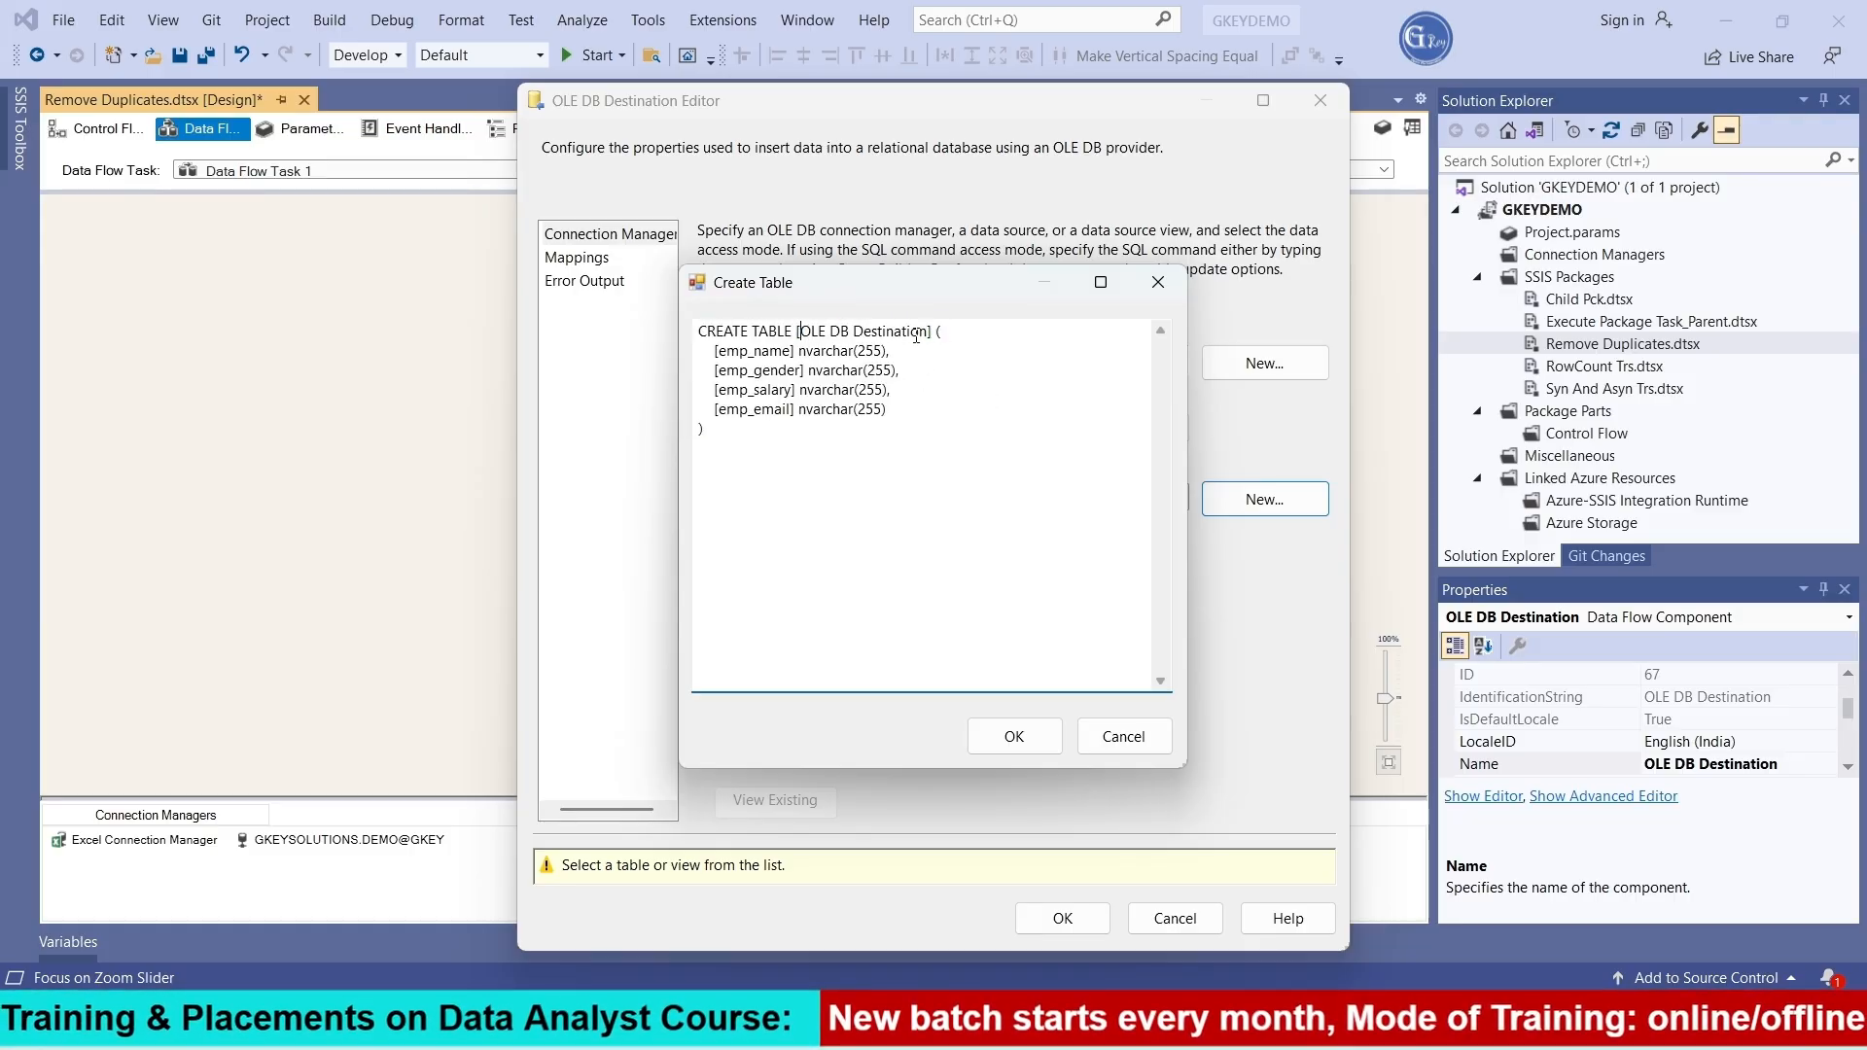
left_click(923, 331, "shift")
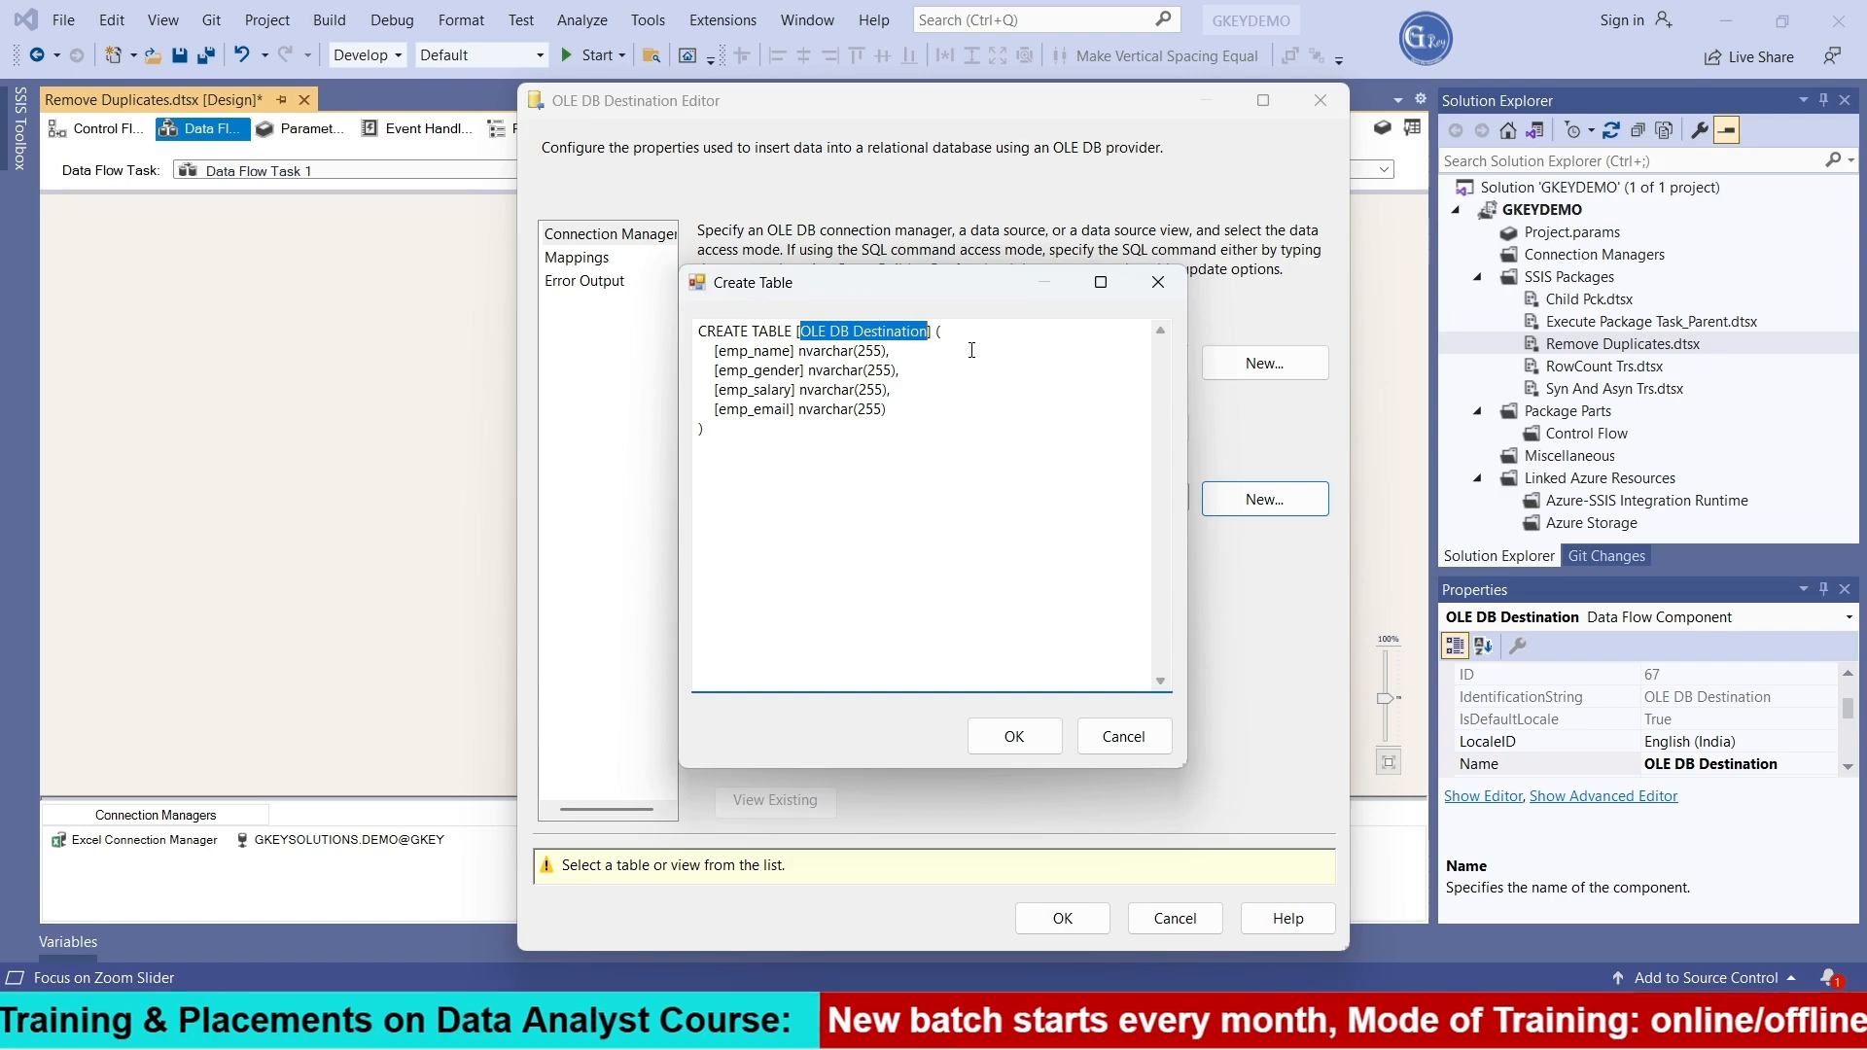
type("Remove")
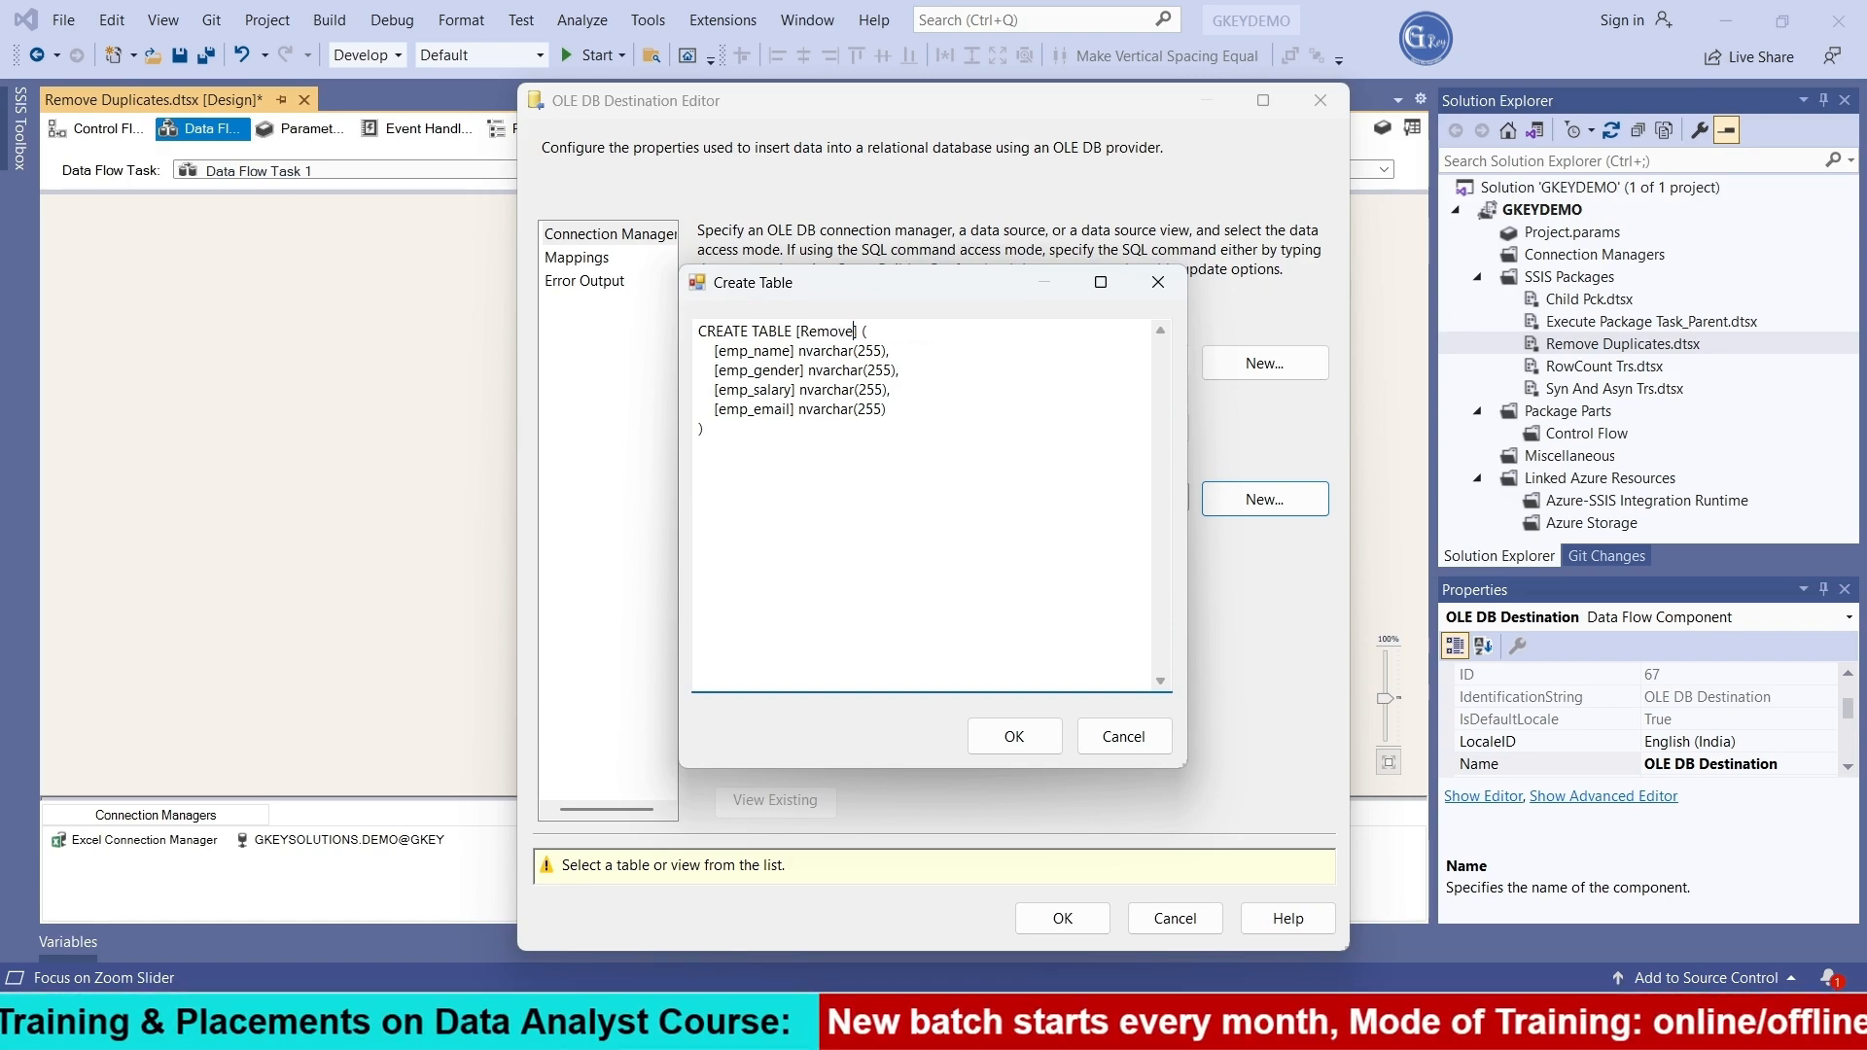
type("_Dup1")
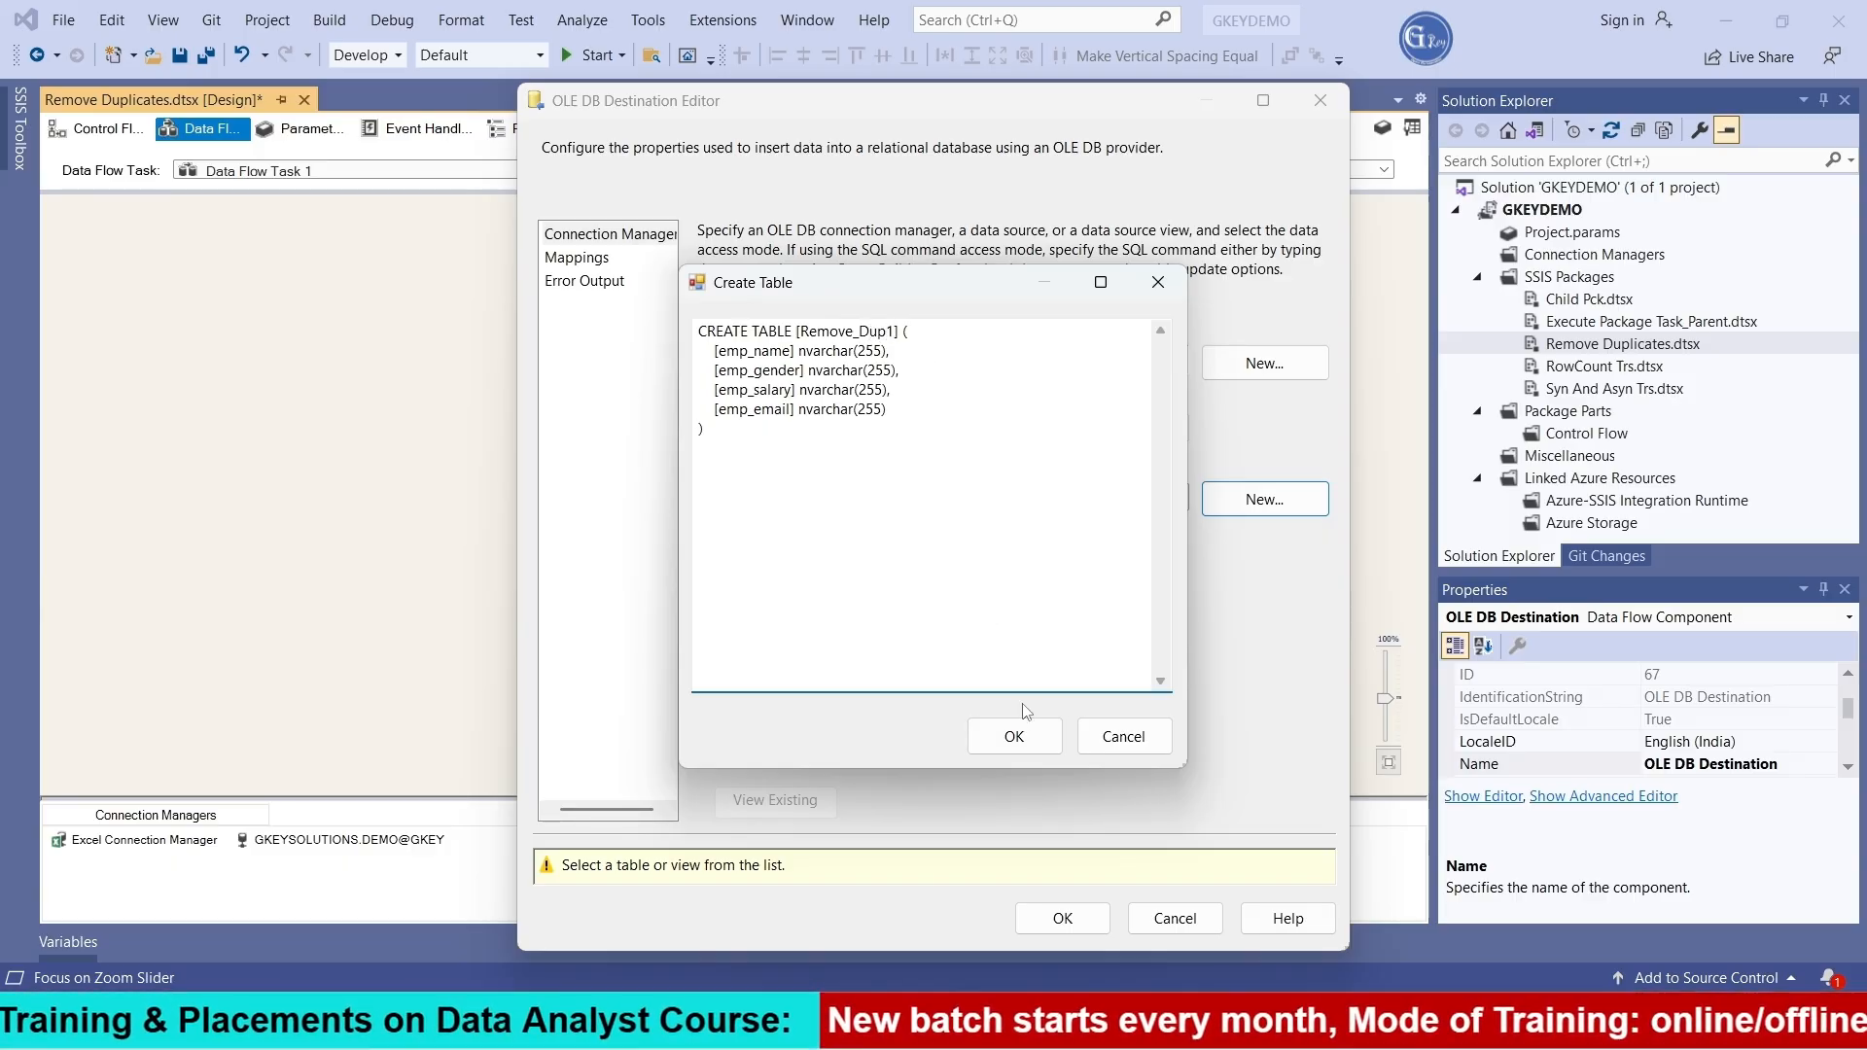
left_click(1014, 737)
left_click(580, 258)
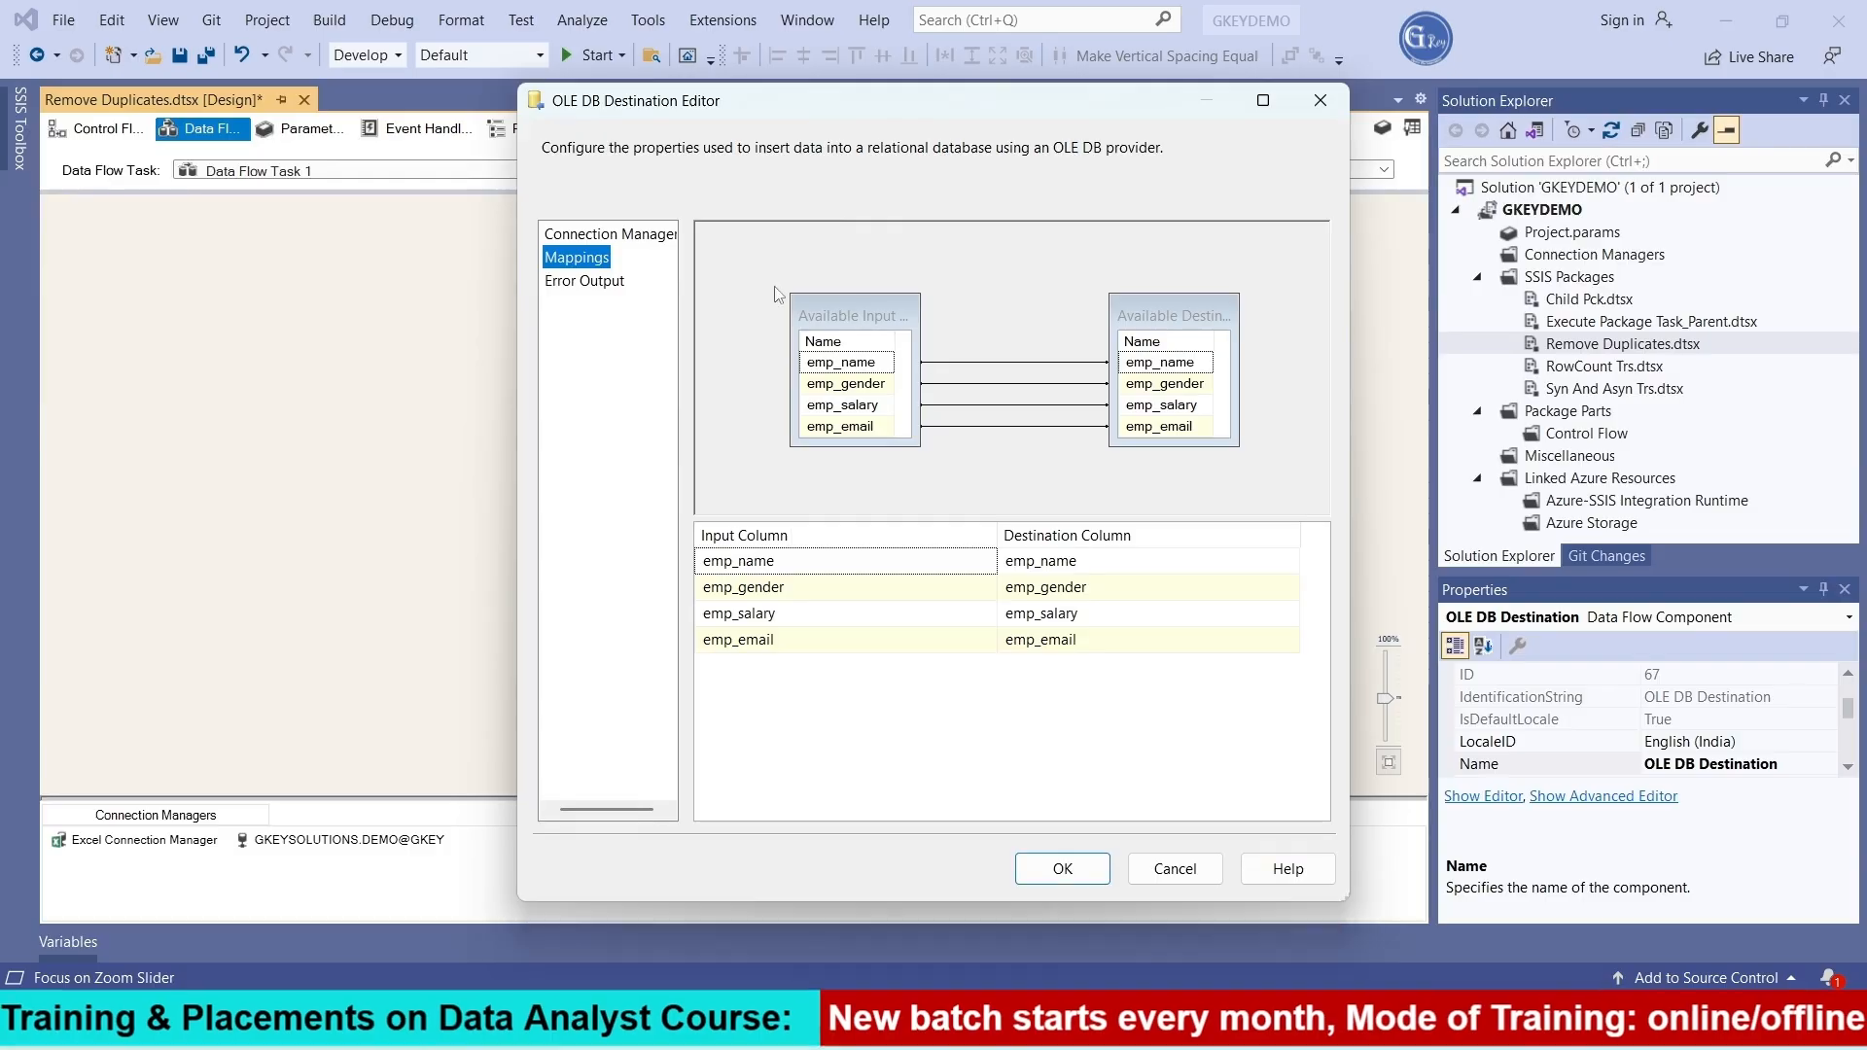
left_click(1063, 868)
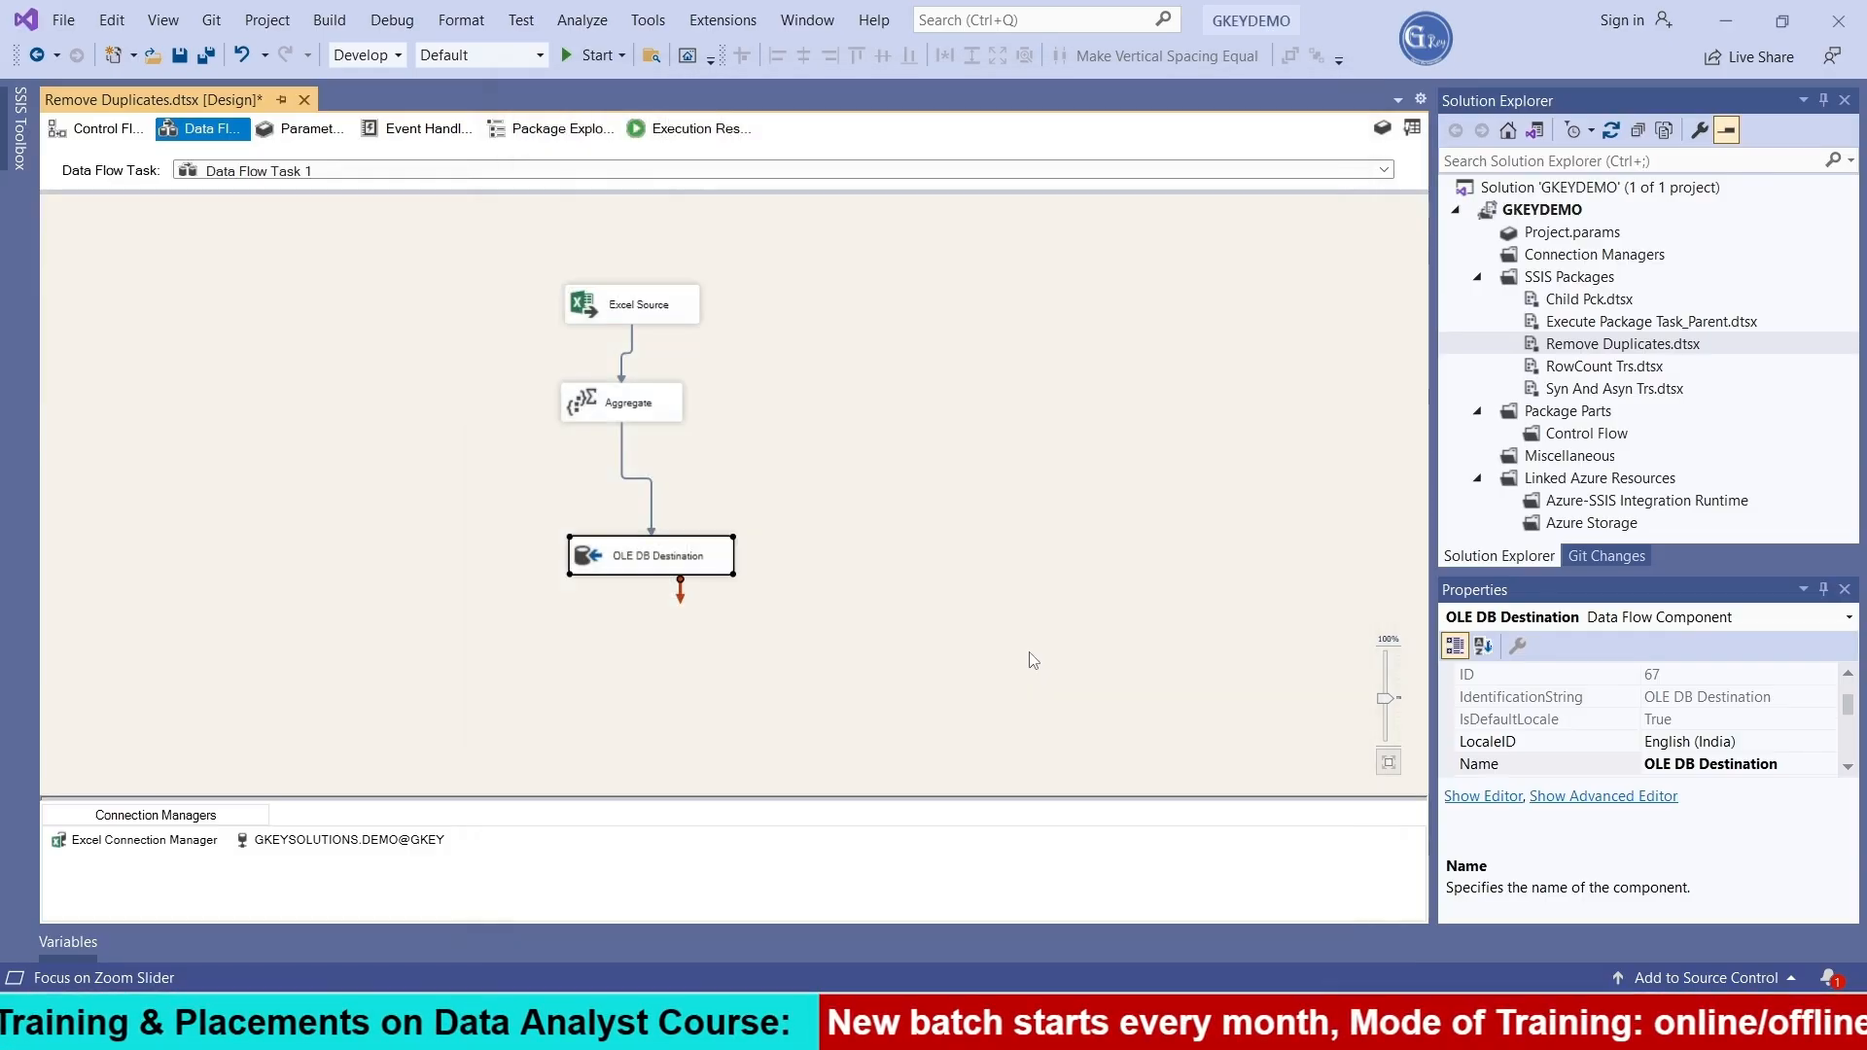
Reposition the Aggregate between the source and the destination, and run the package
left_click(917, 567)
left_click(669, 425)
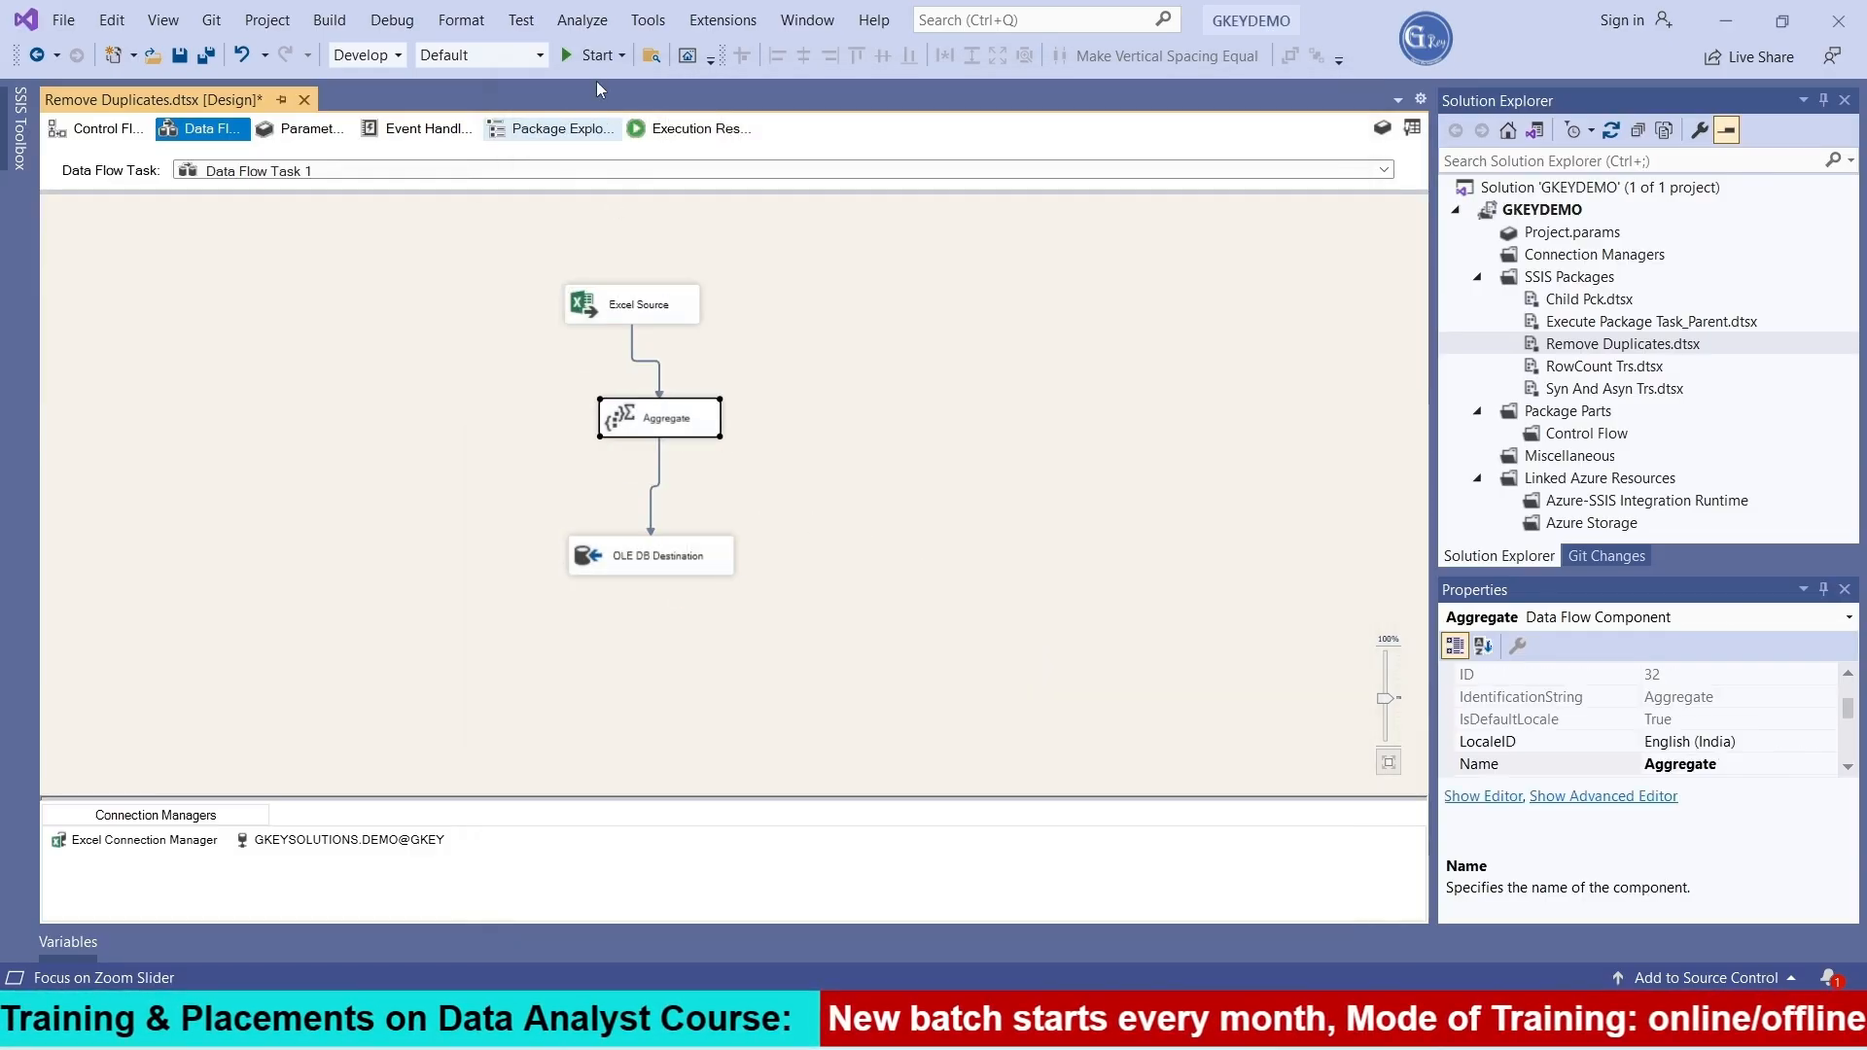
left_click(588, 55)
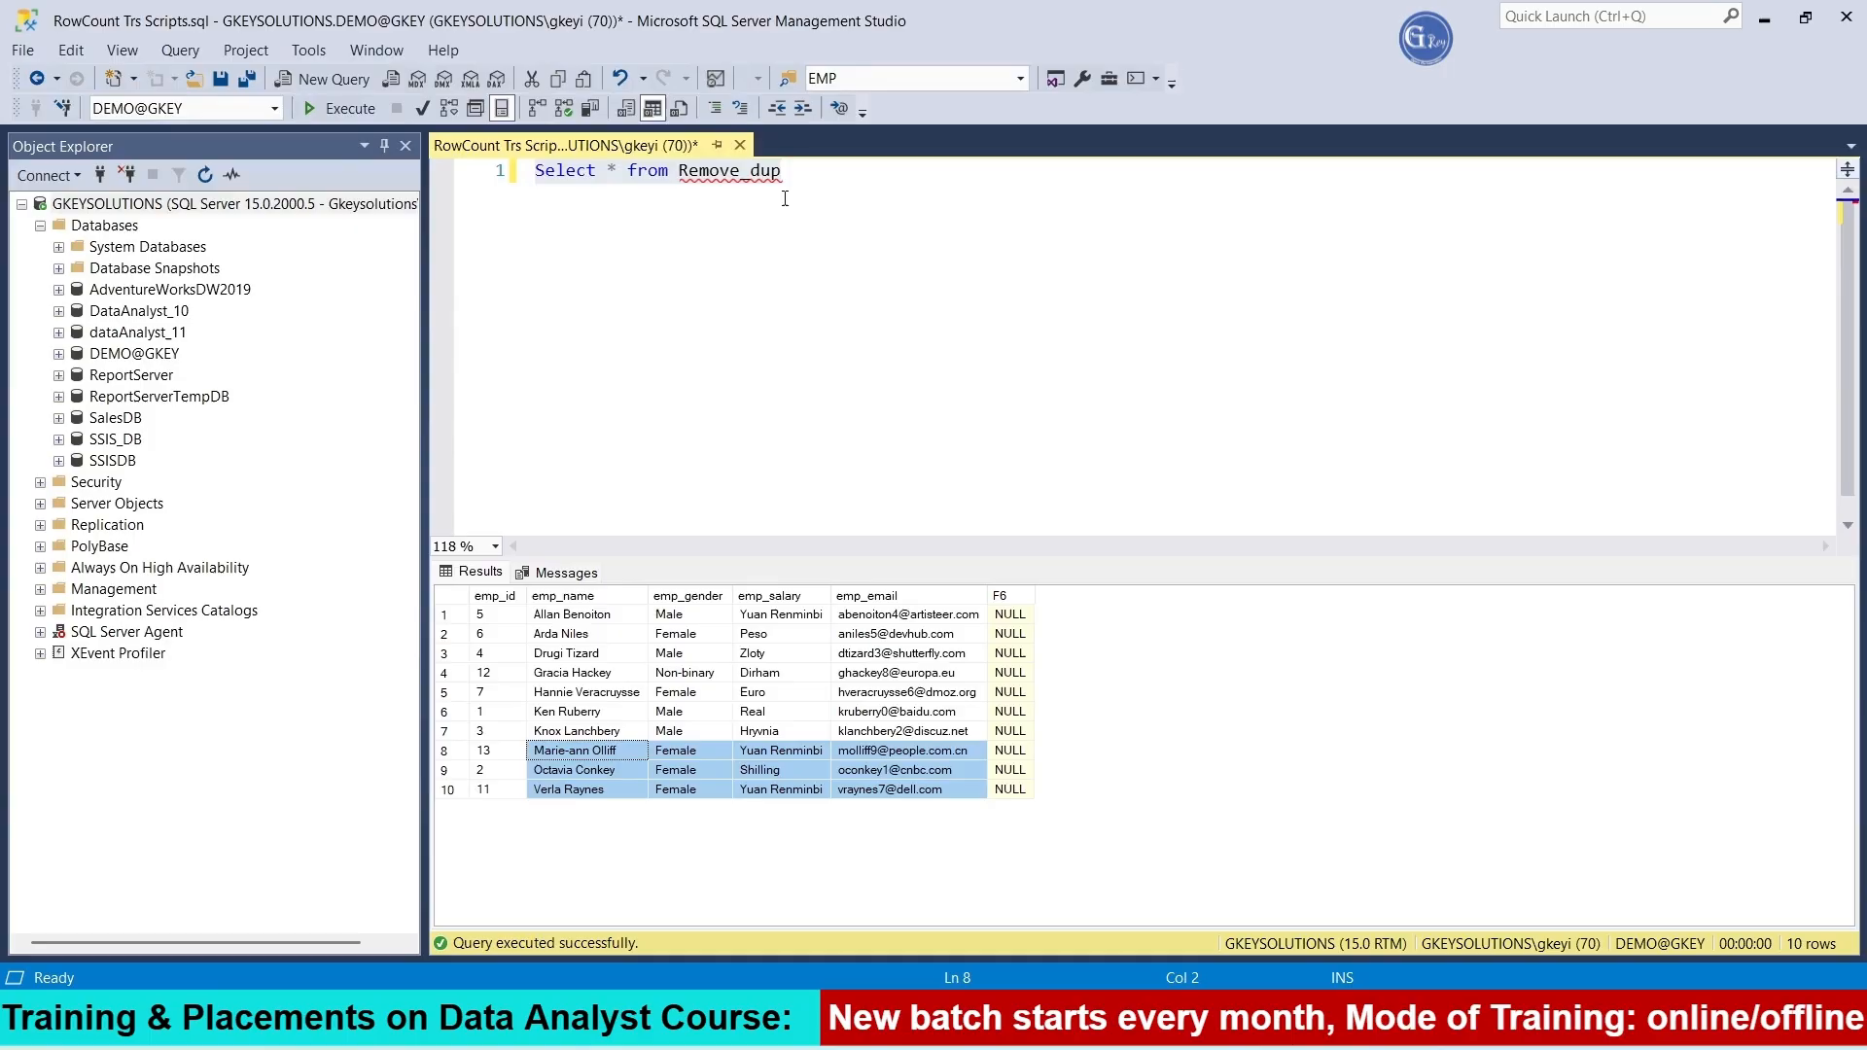
In SQL Server Management Studio, run Select * from Remove_dup1 and examine the loaded employee rows
left_click(784, 199)
type("1")
left_click_drag(793, 171, 435, 168)
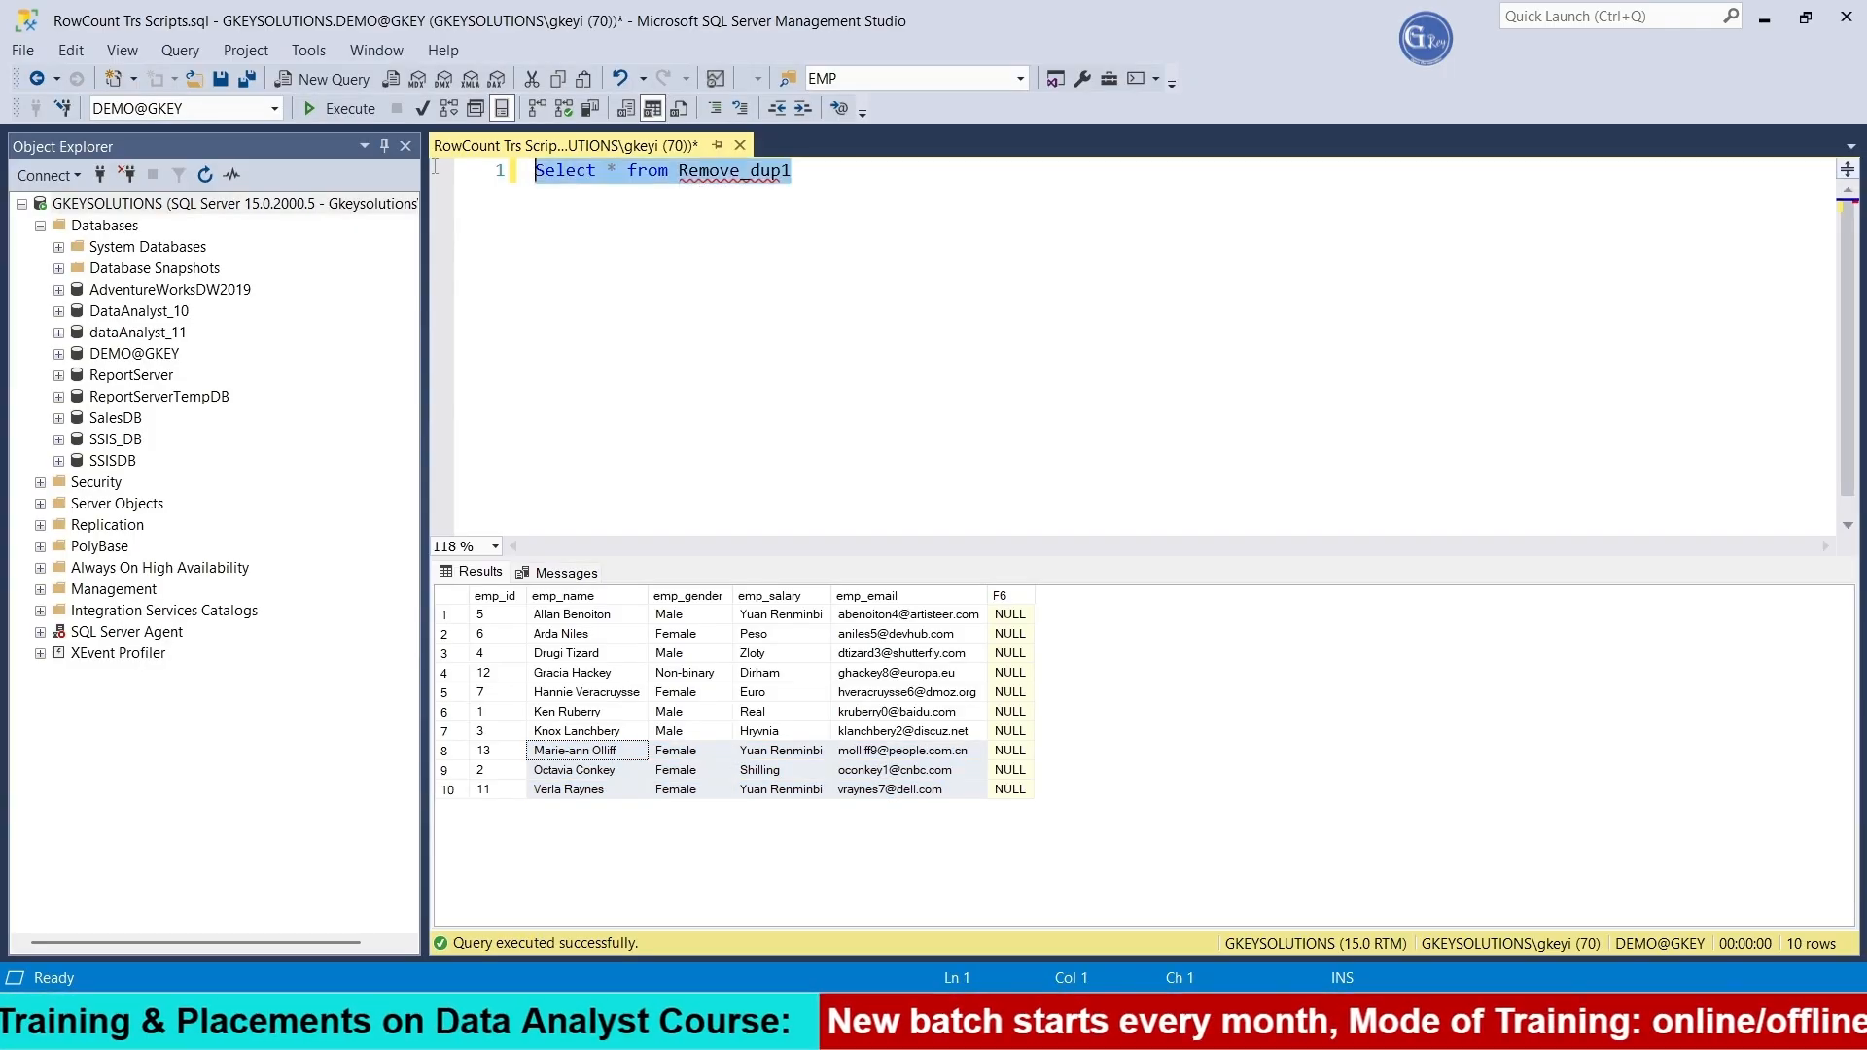
left_click(341, 108)
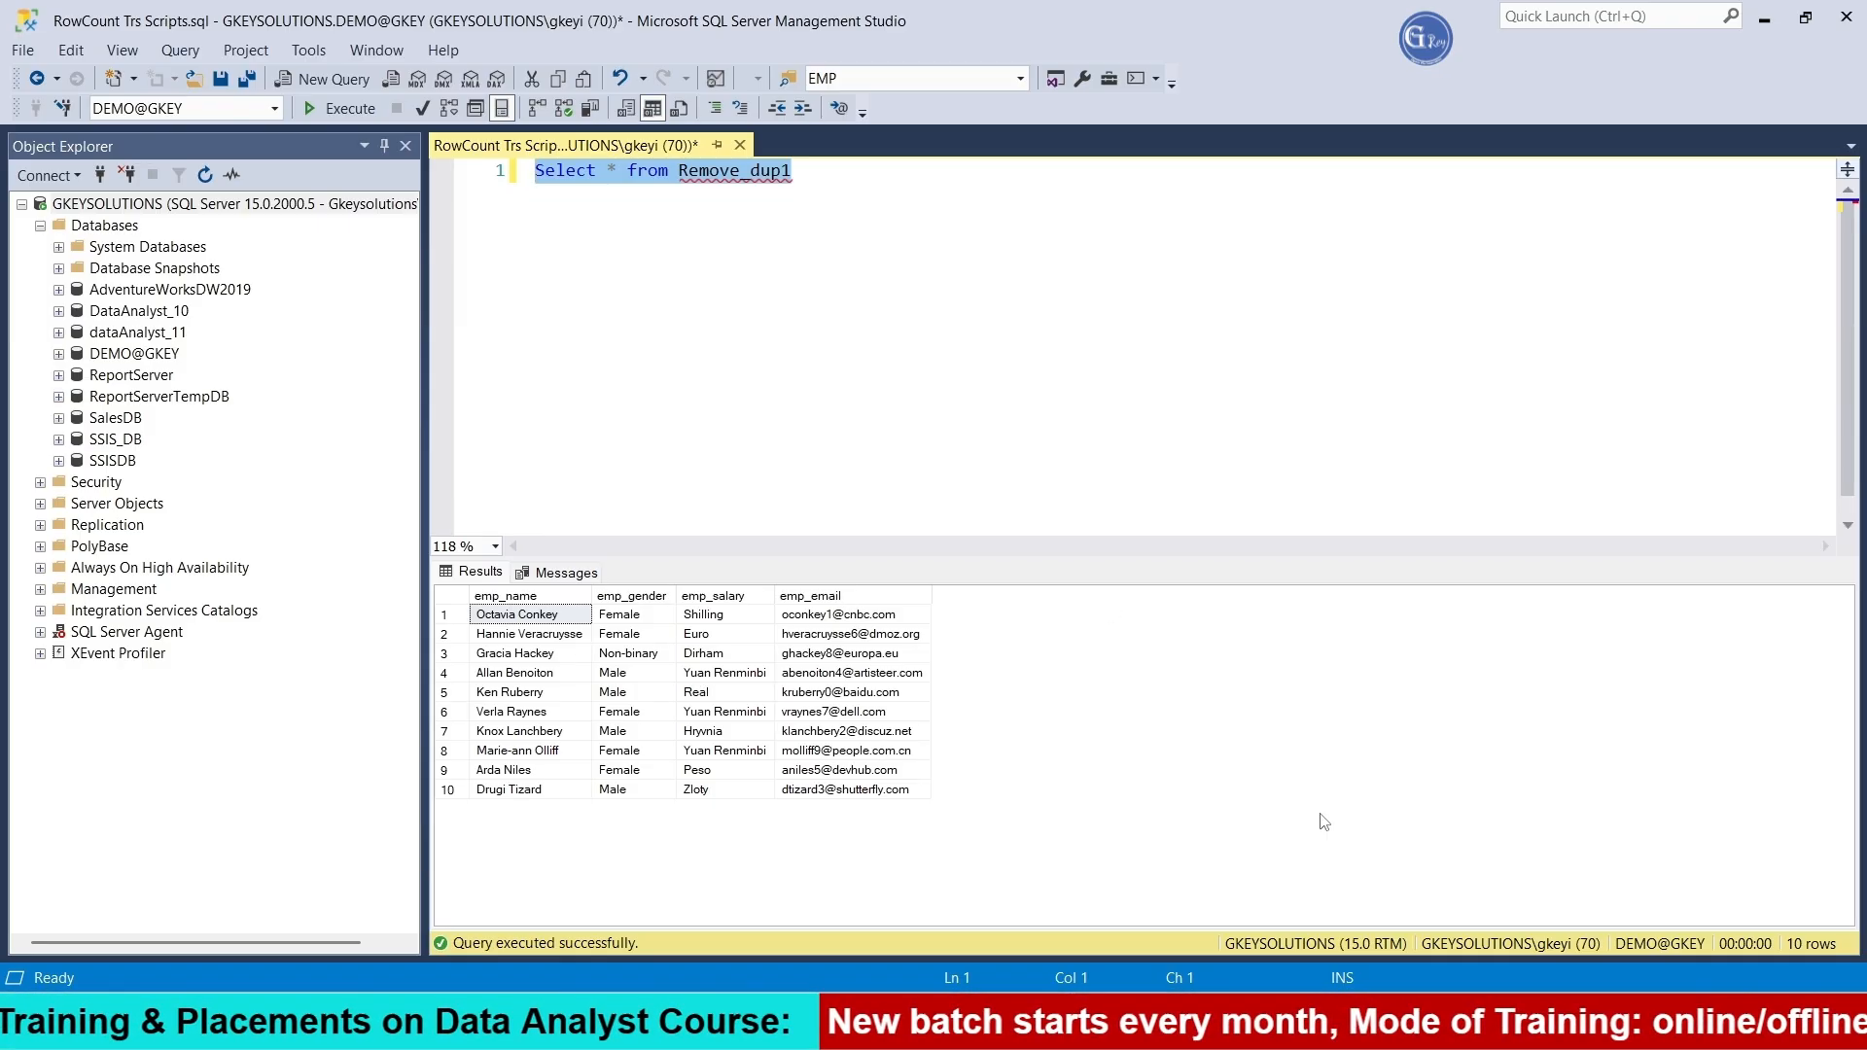
Switch back to Visual Studio, stop debugging, return to the control flow, and close the Output window
left_click(1262, 1031)
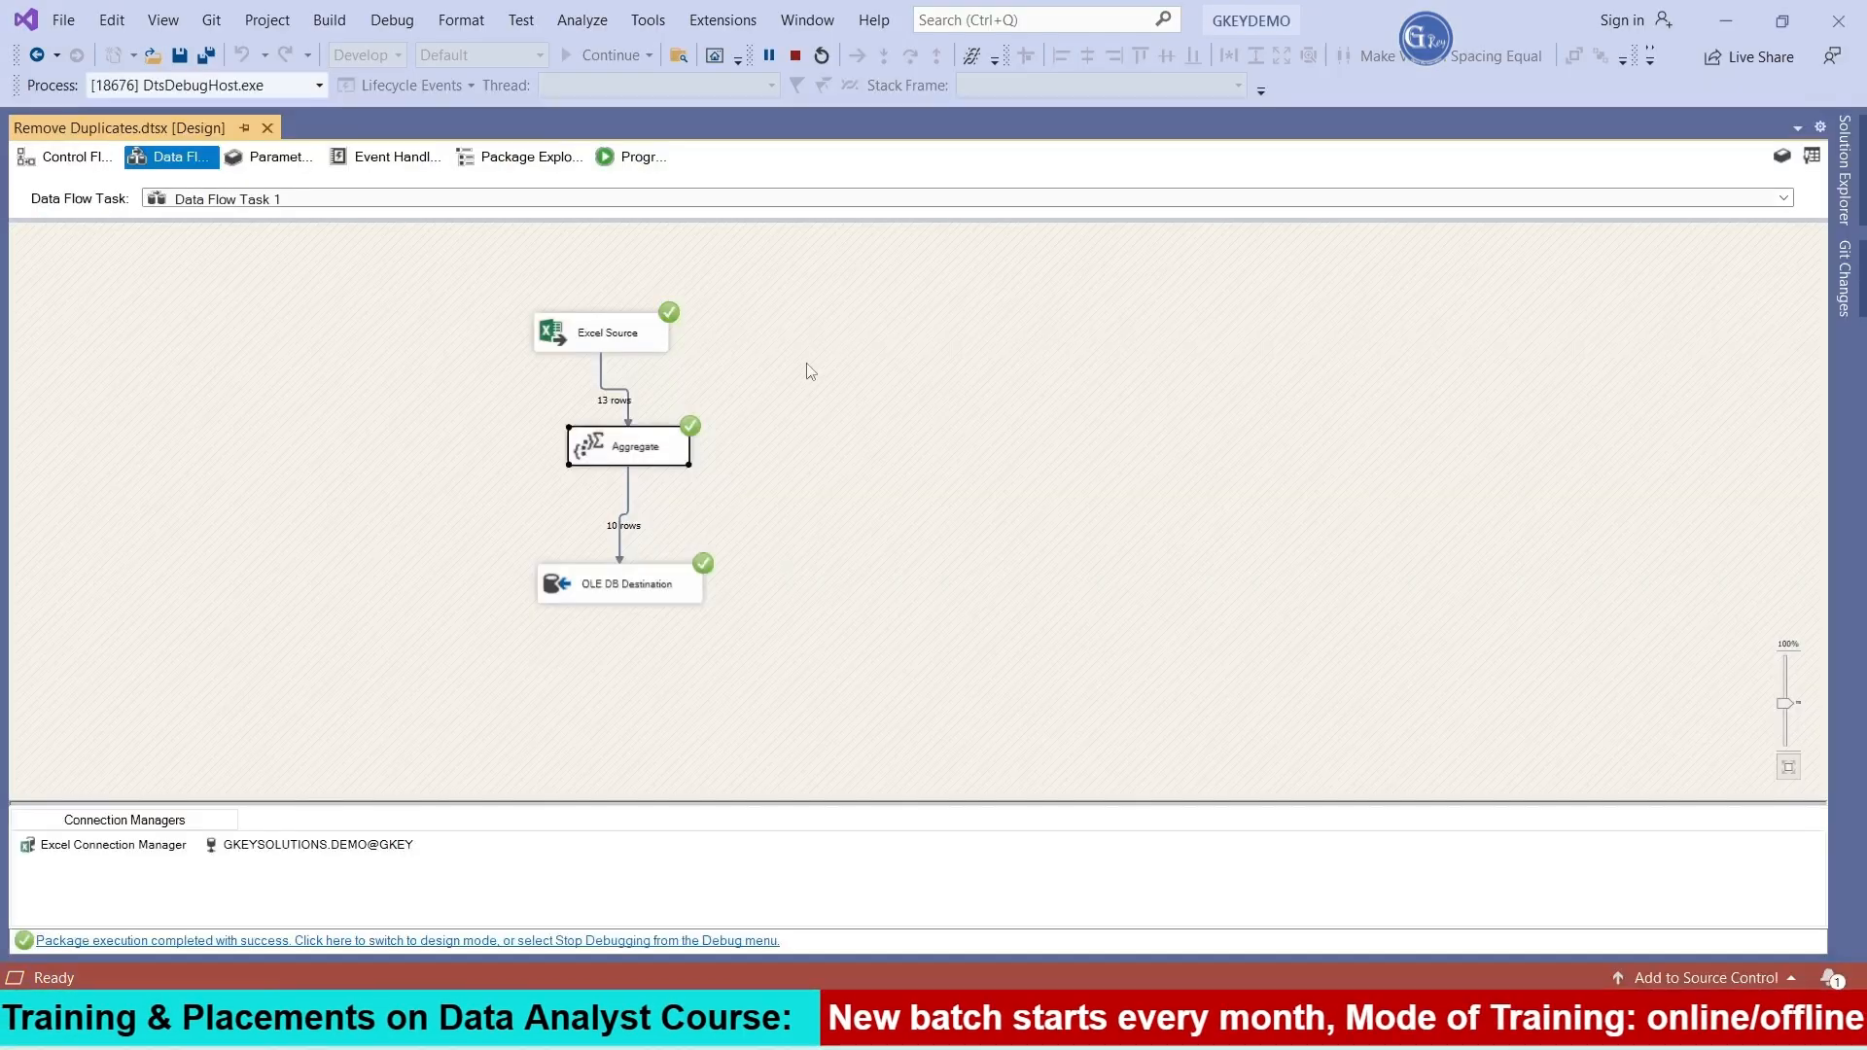
left_click(794, 56)
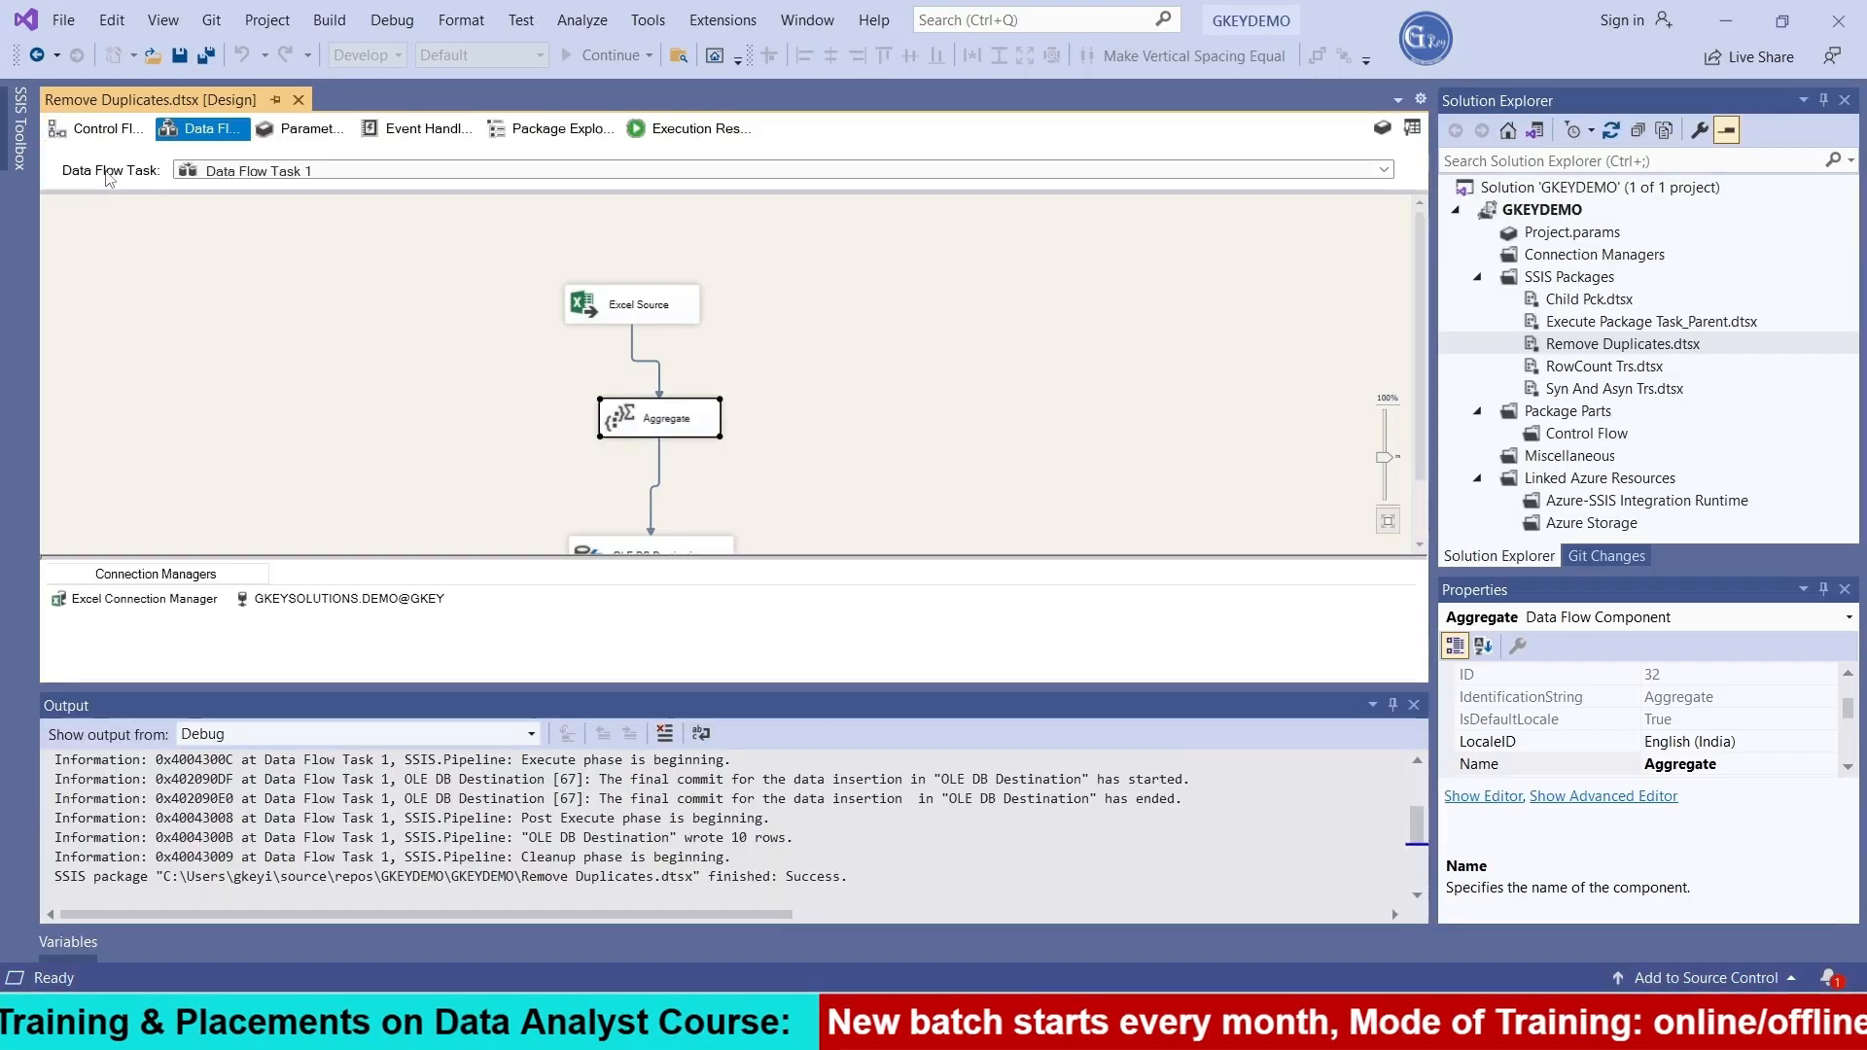
left_click(111, 136)
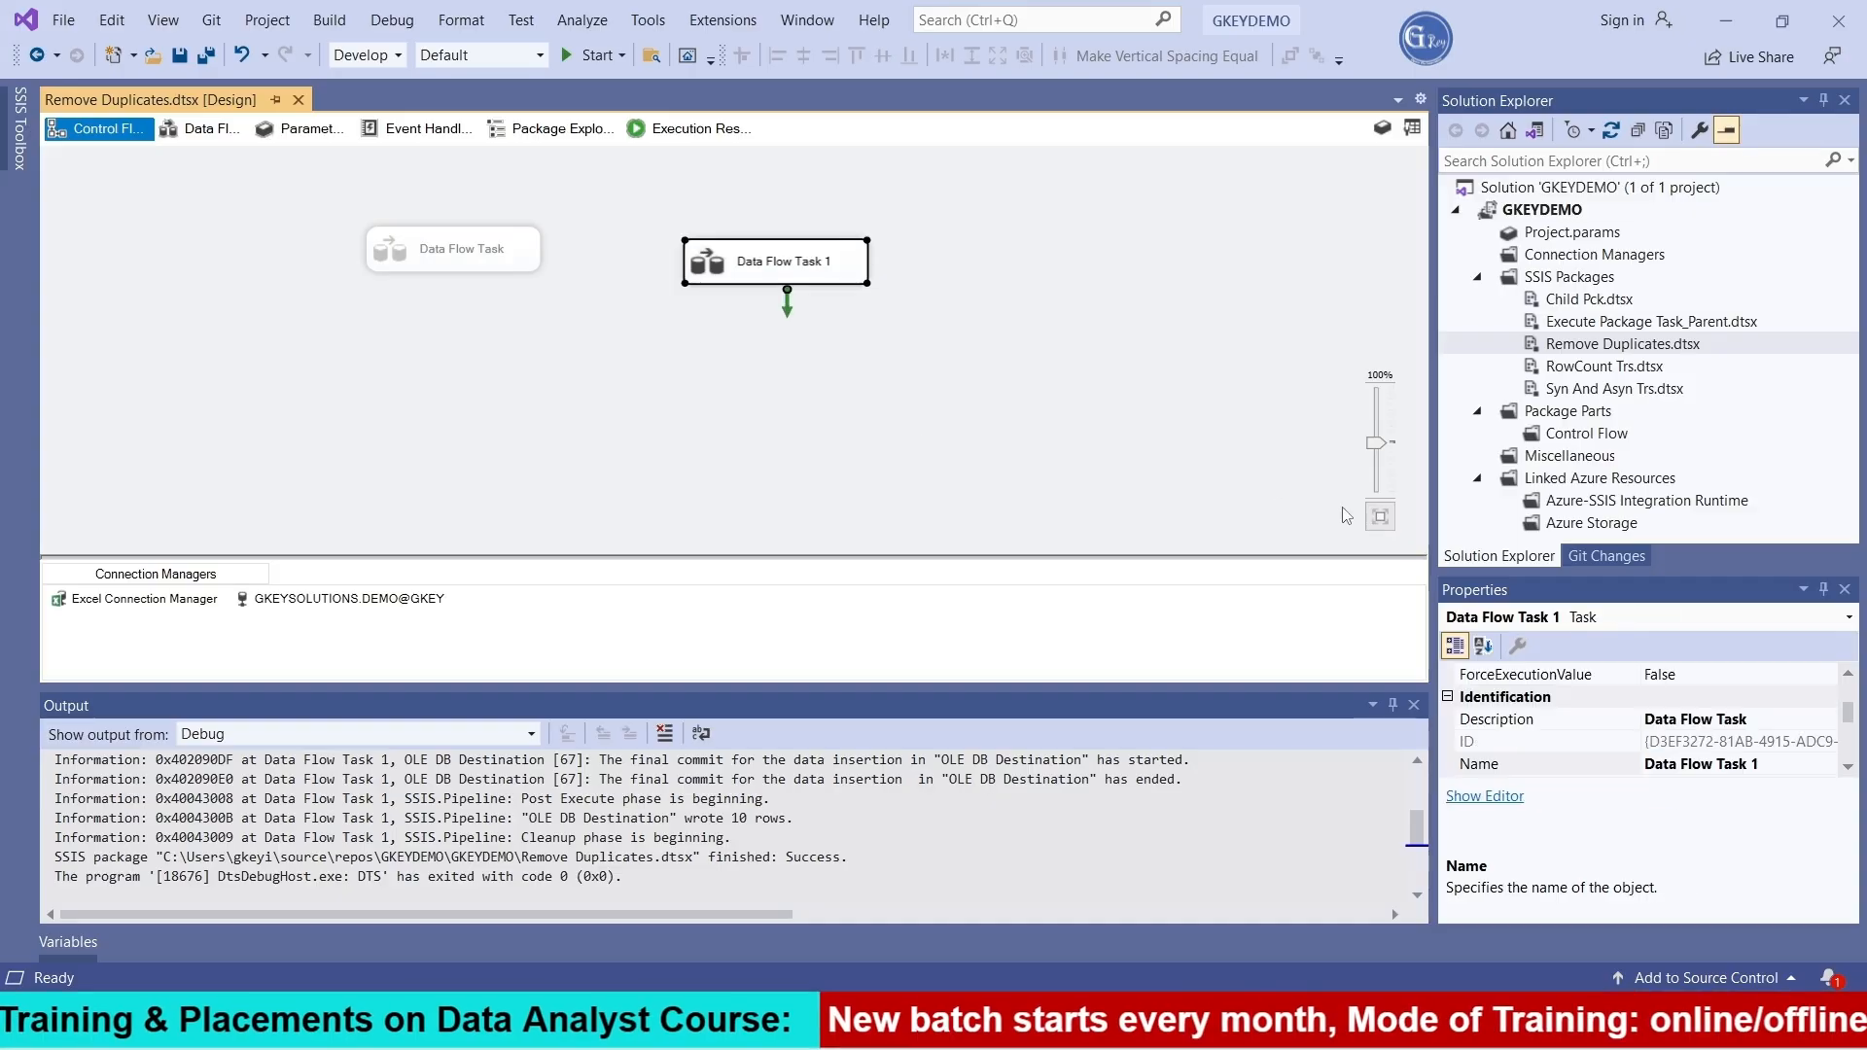
left_click(1415, 705)
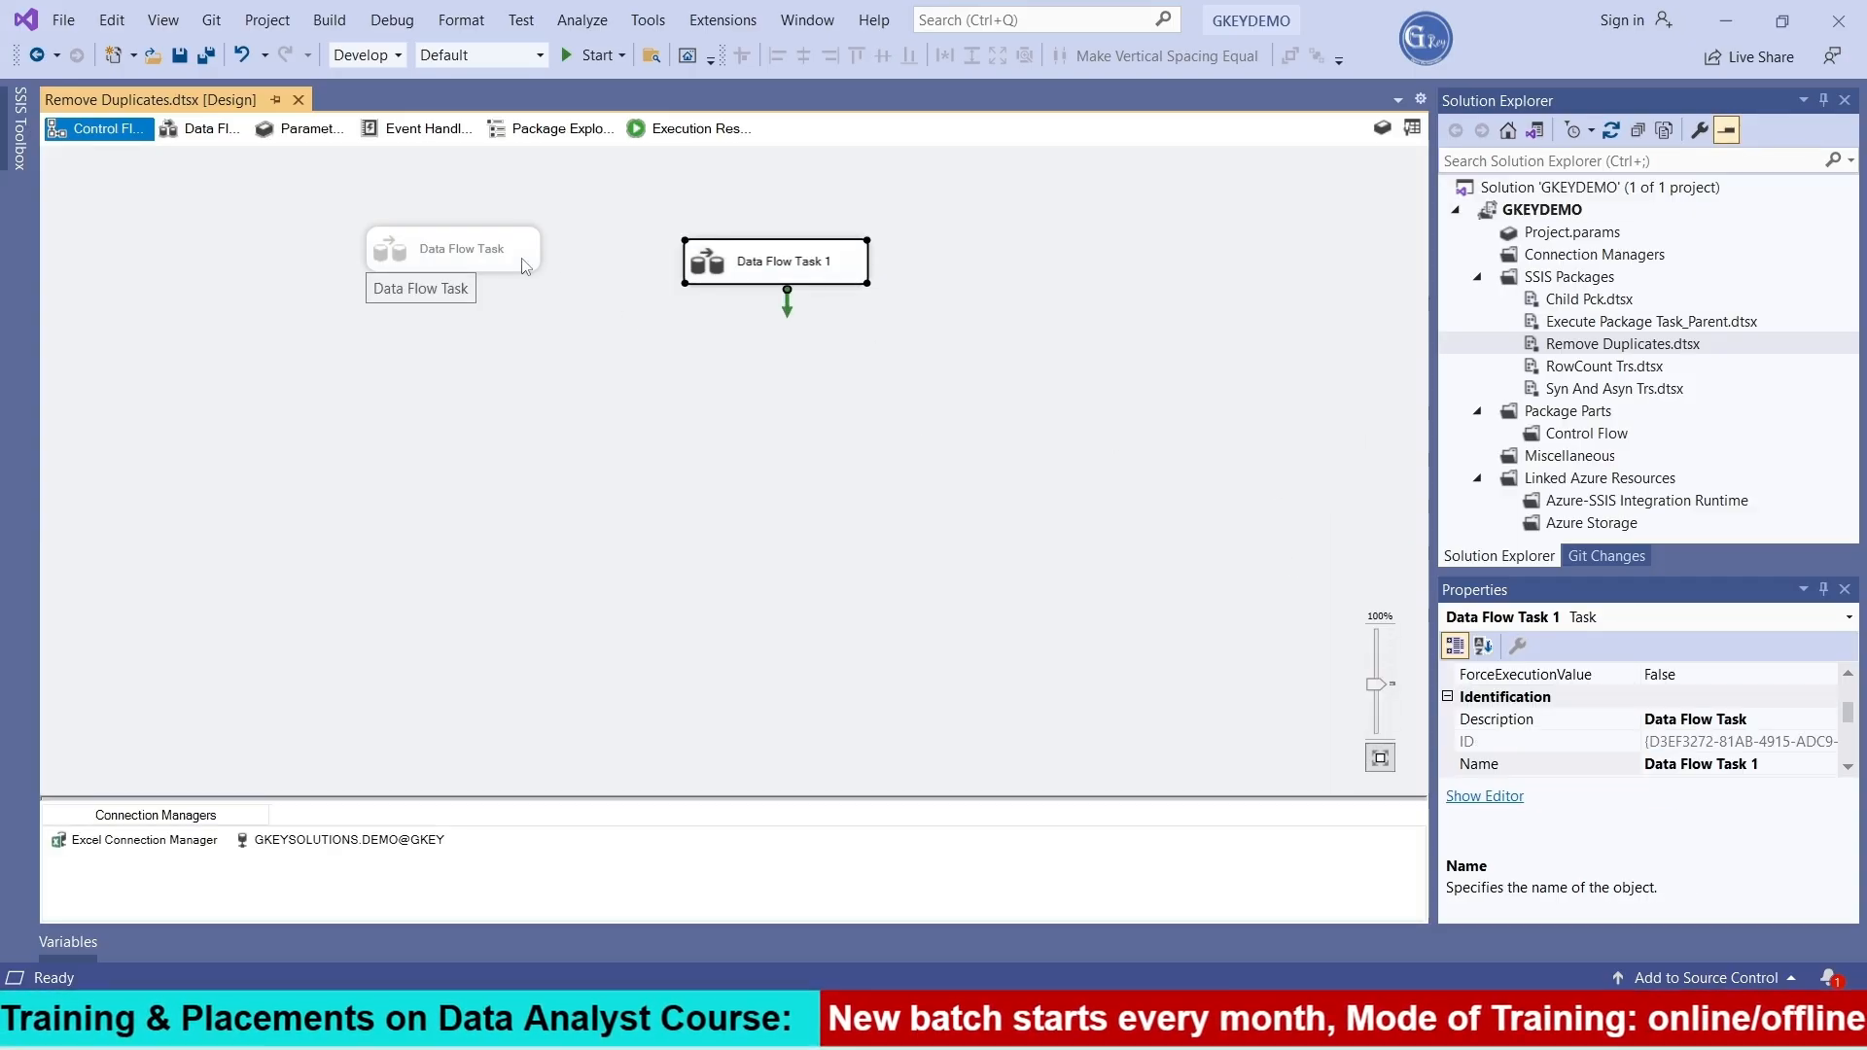
Align the two data flow tasks in the control flow and move Data Flow Task 1 closer to the disabled one
left_click_drag(498, 269, 503, 279)
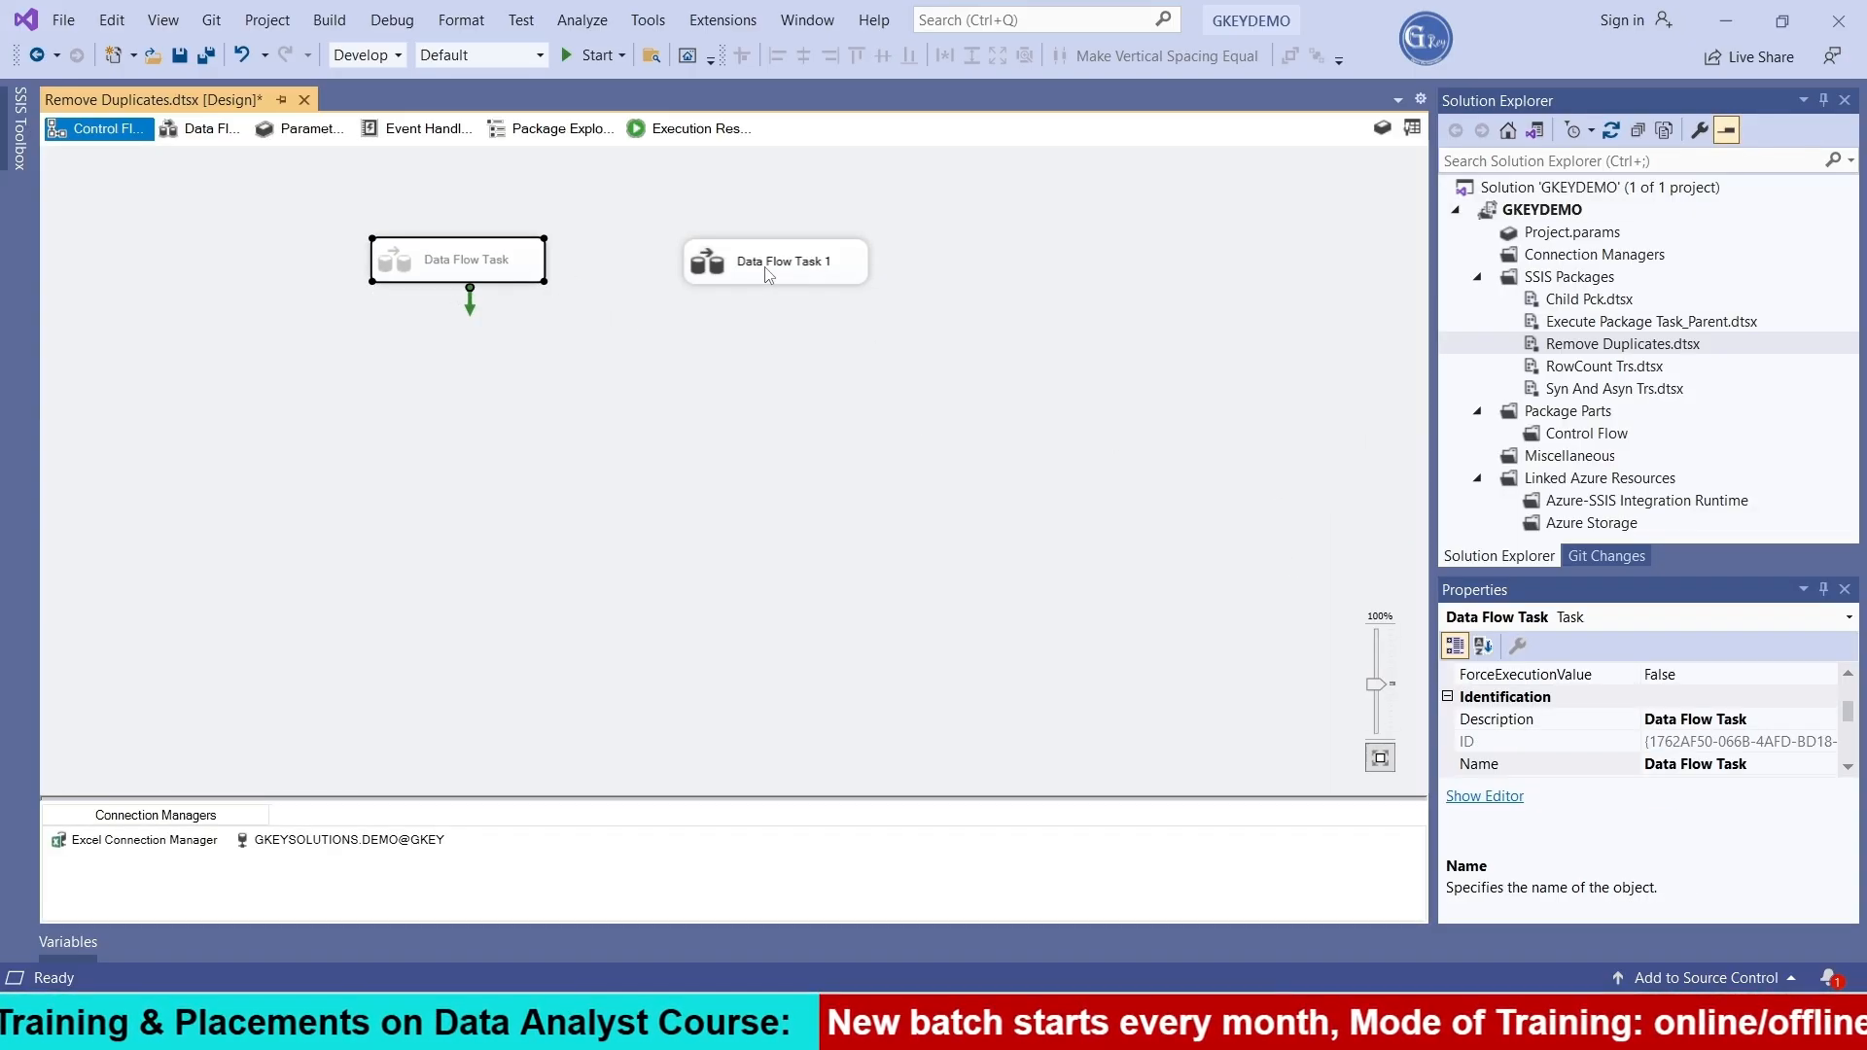
left_click_drag(778, 265, 750, 303)
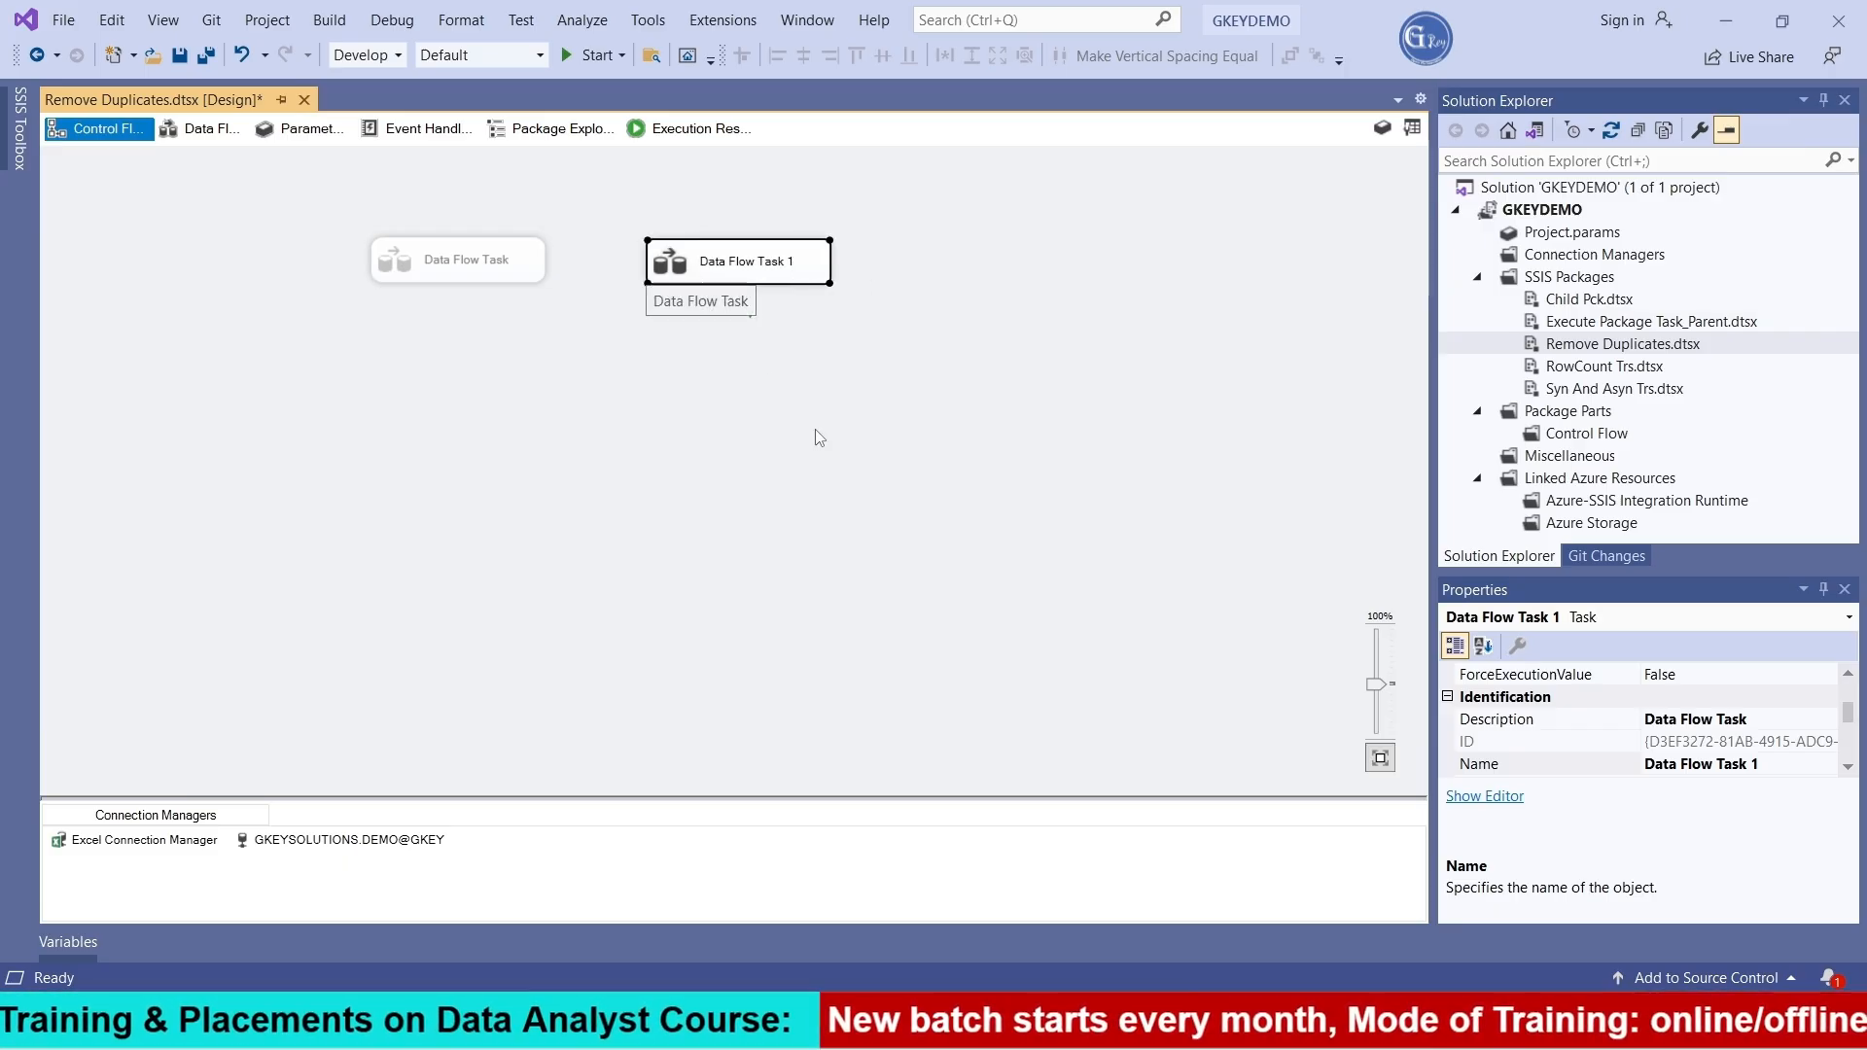
left_click(779, 449)
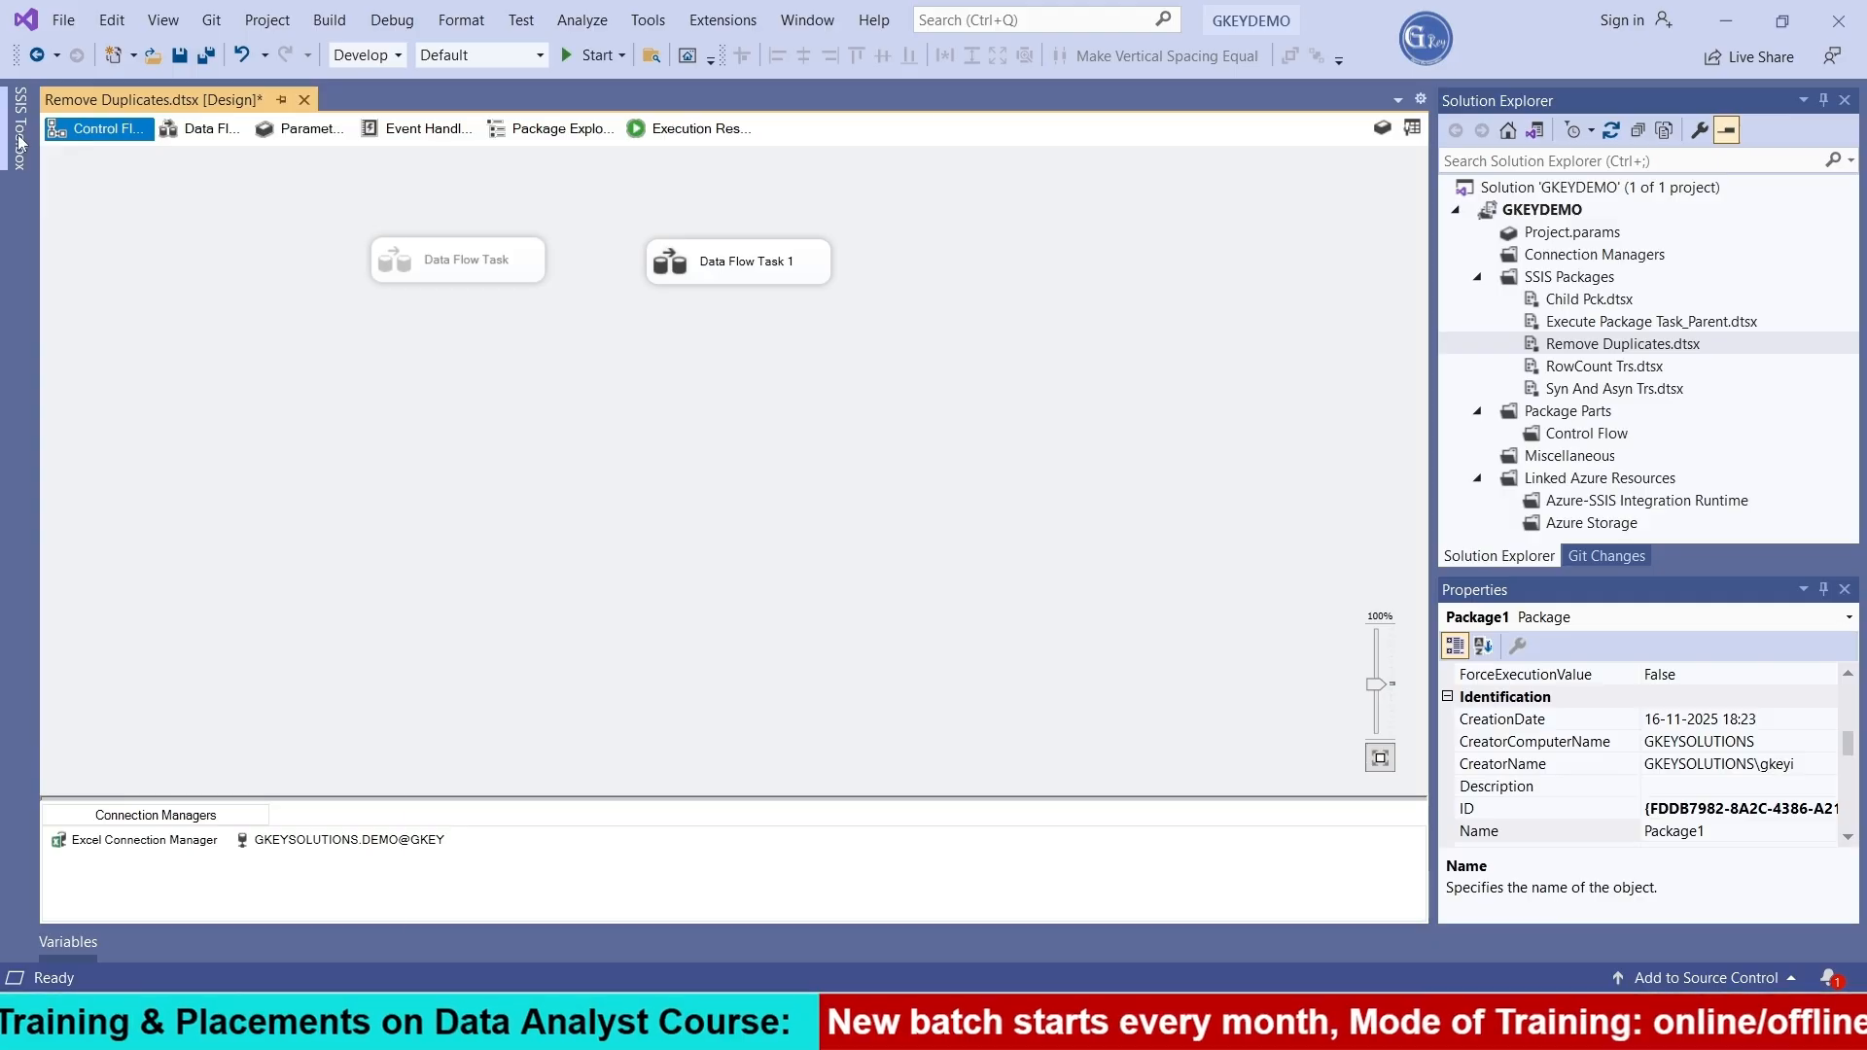
Add a third Data Flow Task below the existing two in the control flow and open its data flow
left_click(20, 144)
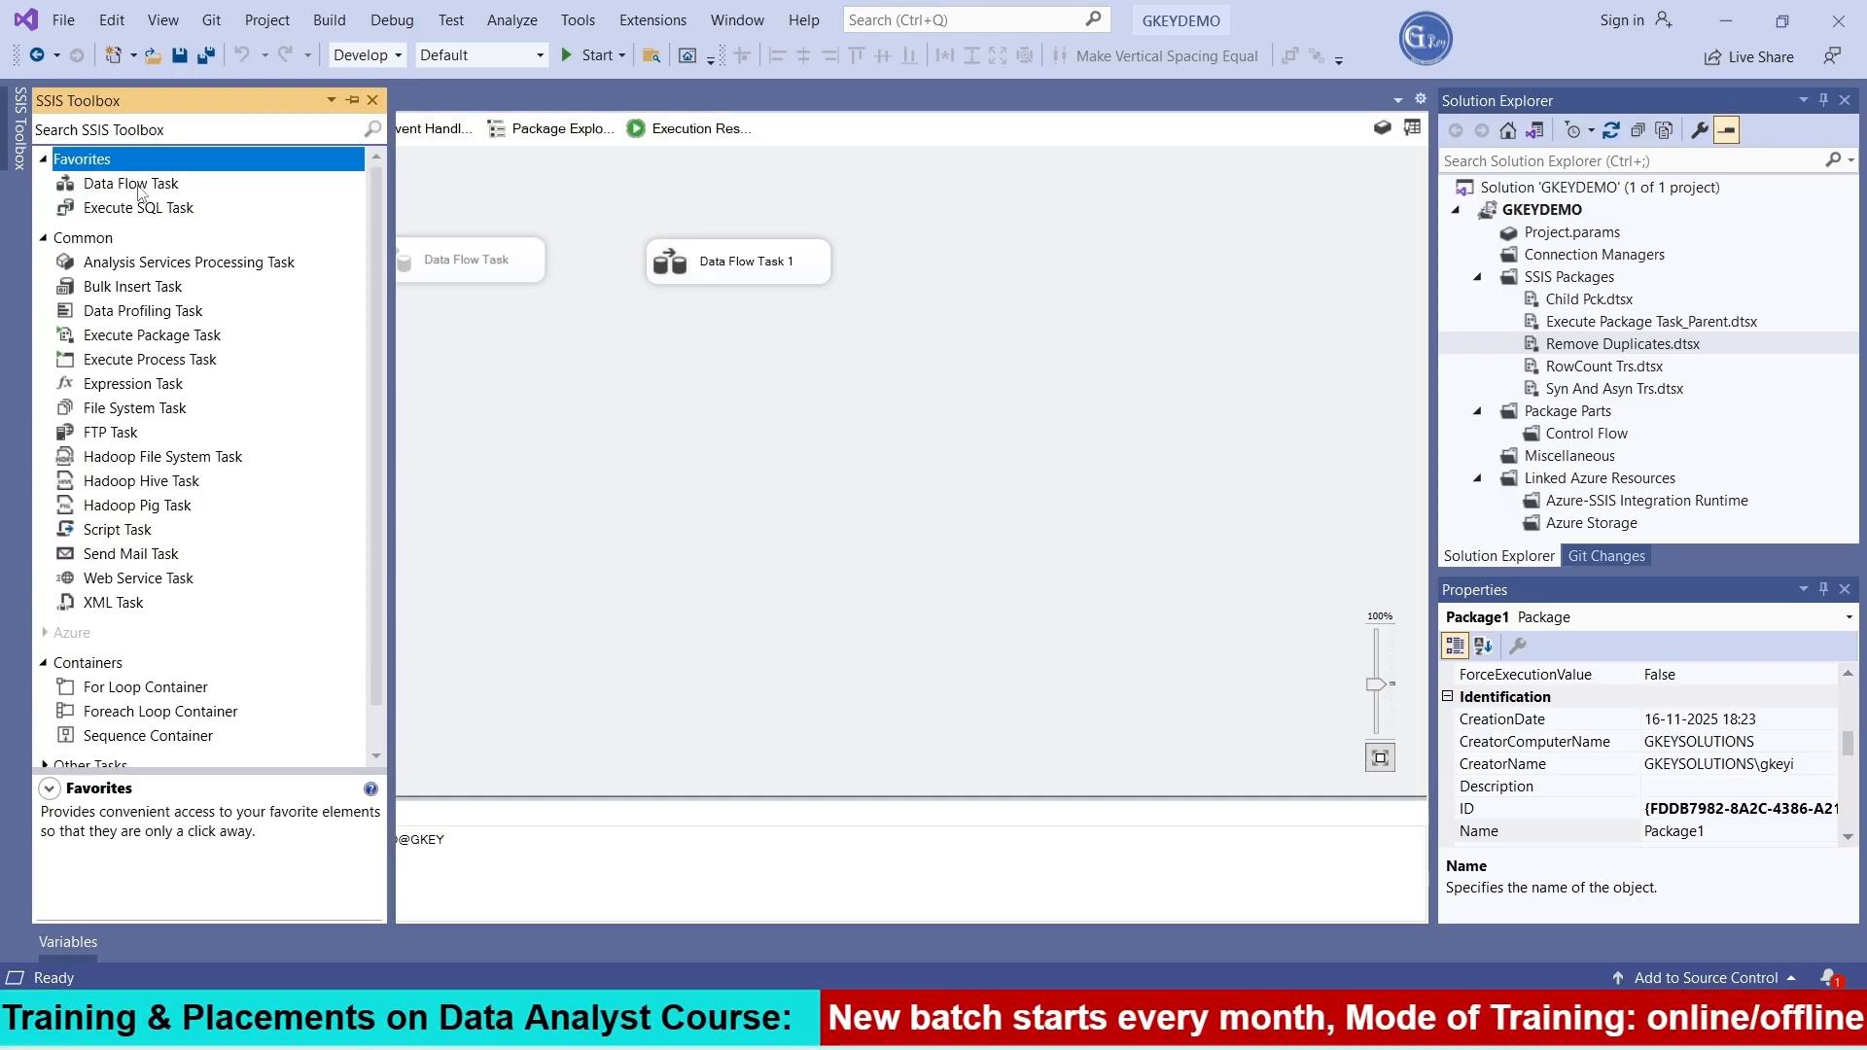
left_click_drag(139, 193, 581, 427)
double_click(580, 428)
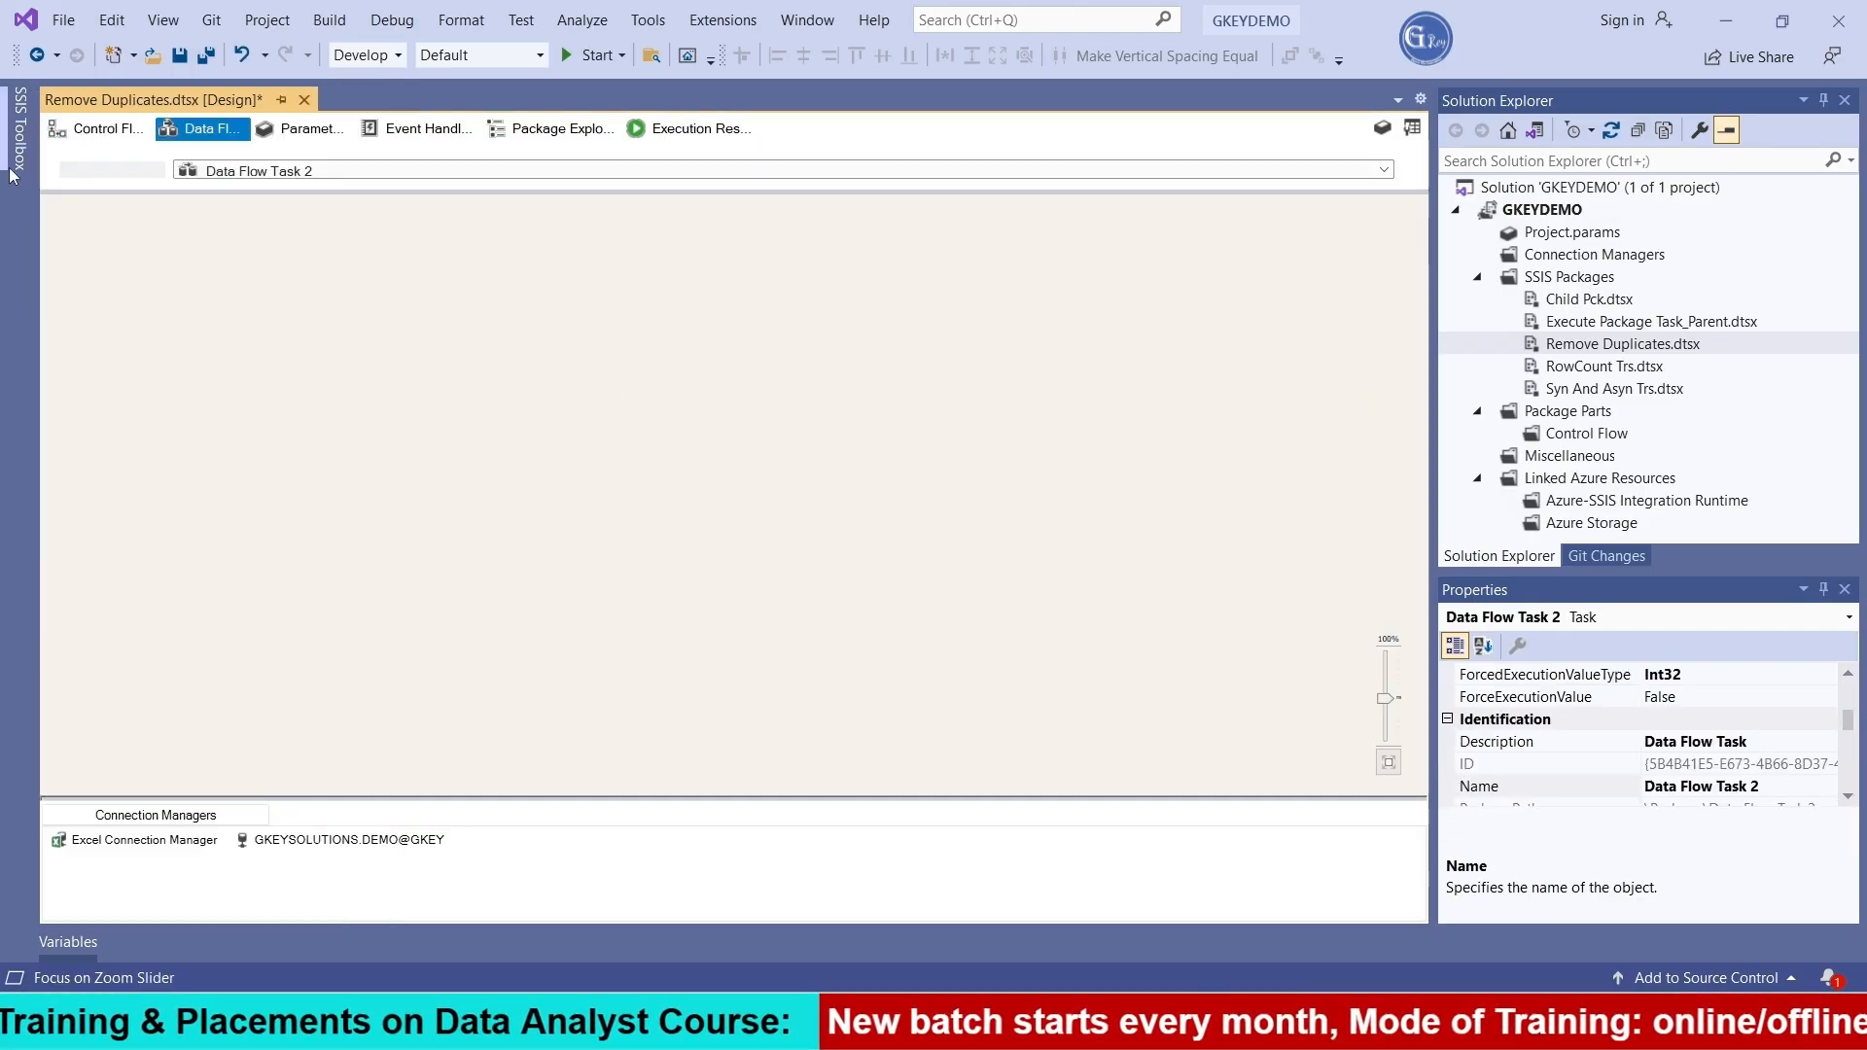
Add an OLE DB Source to Data Flow Task 2 and set its data access mode to SQL command
left_click(12, 173)
scroll(181, 564, "down", 10)
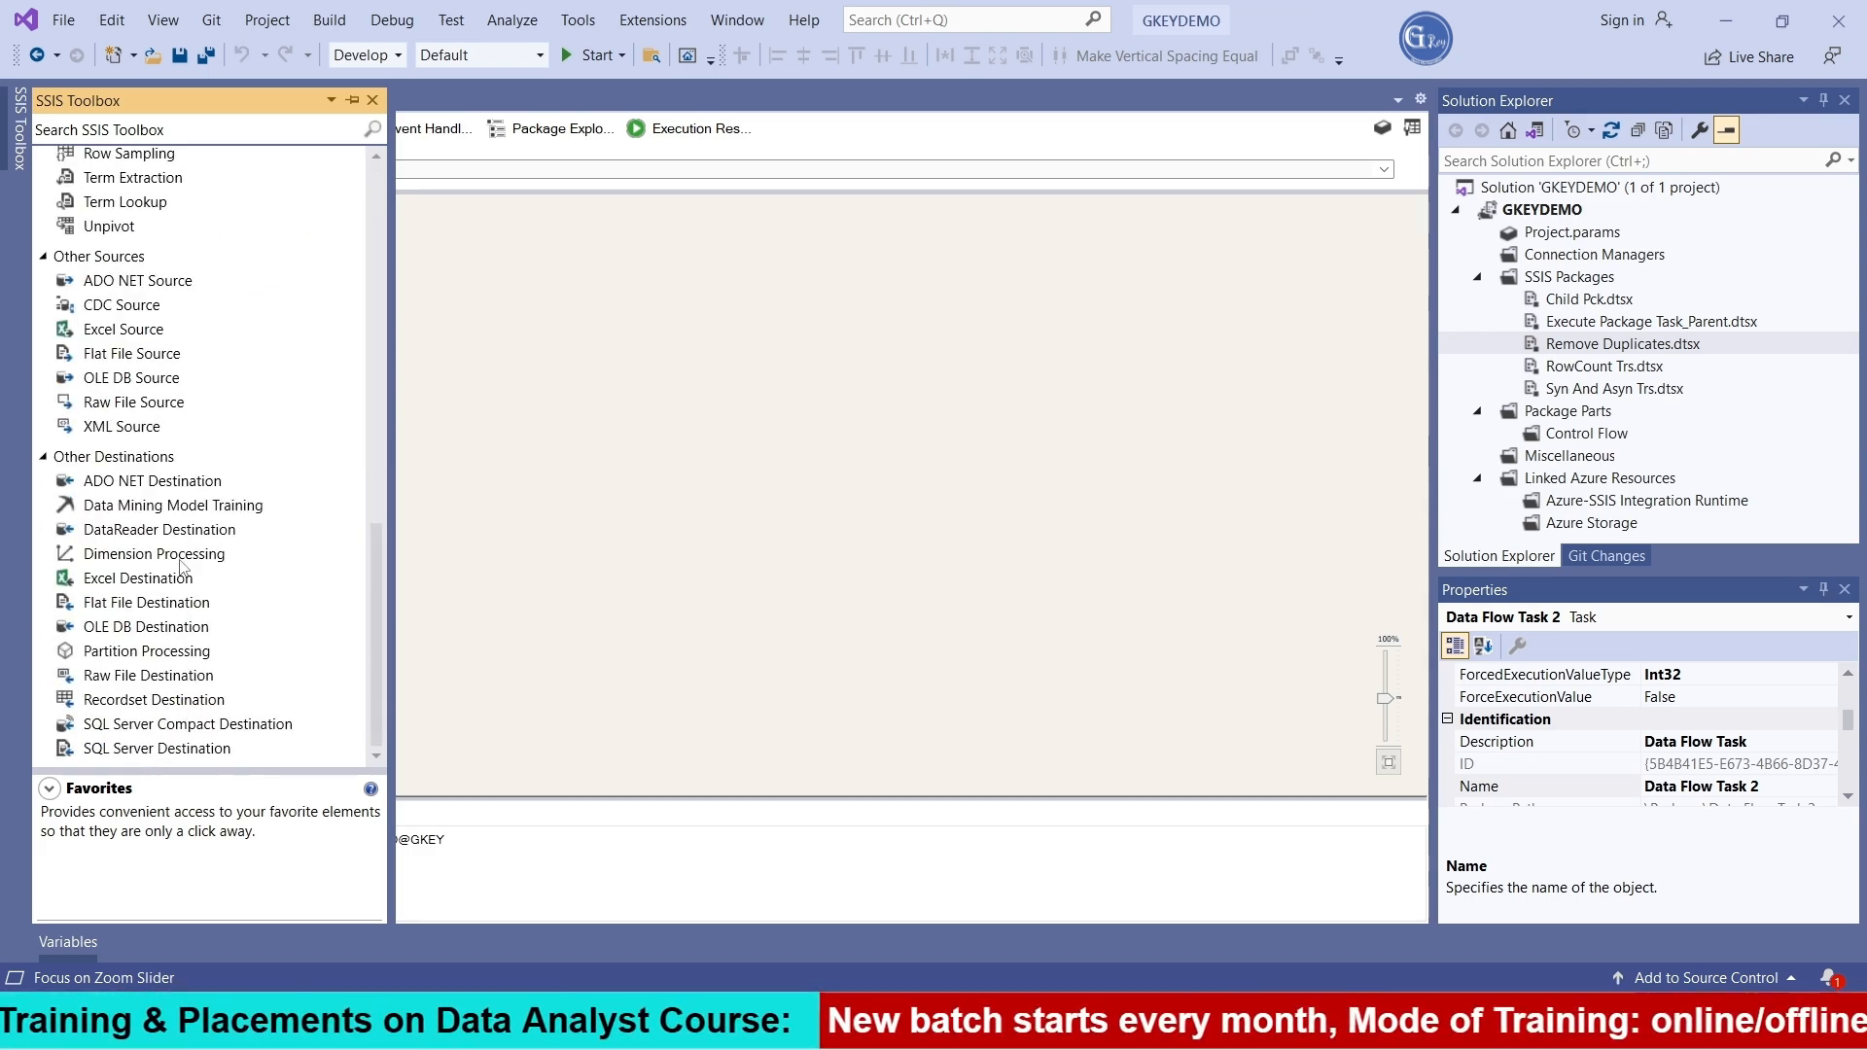
left_click_drag(135, 379, 562, 367)
double_click(564, 365)
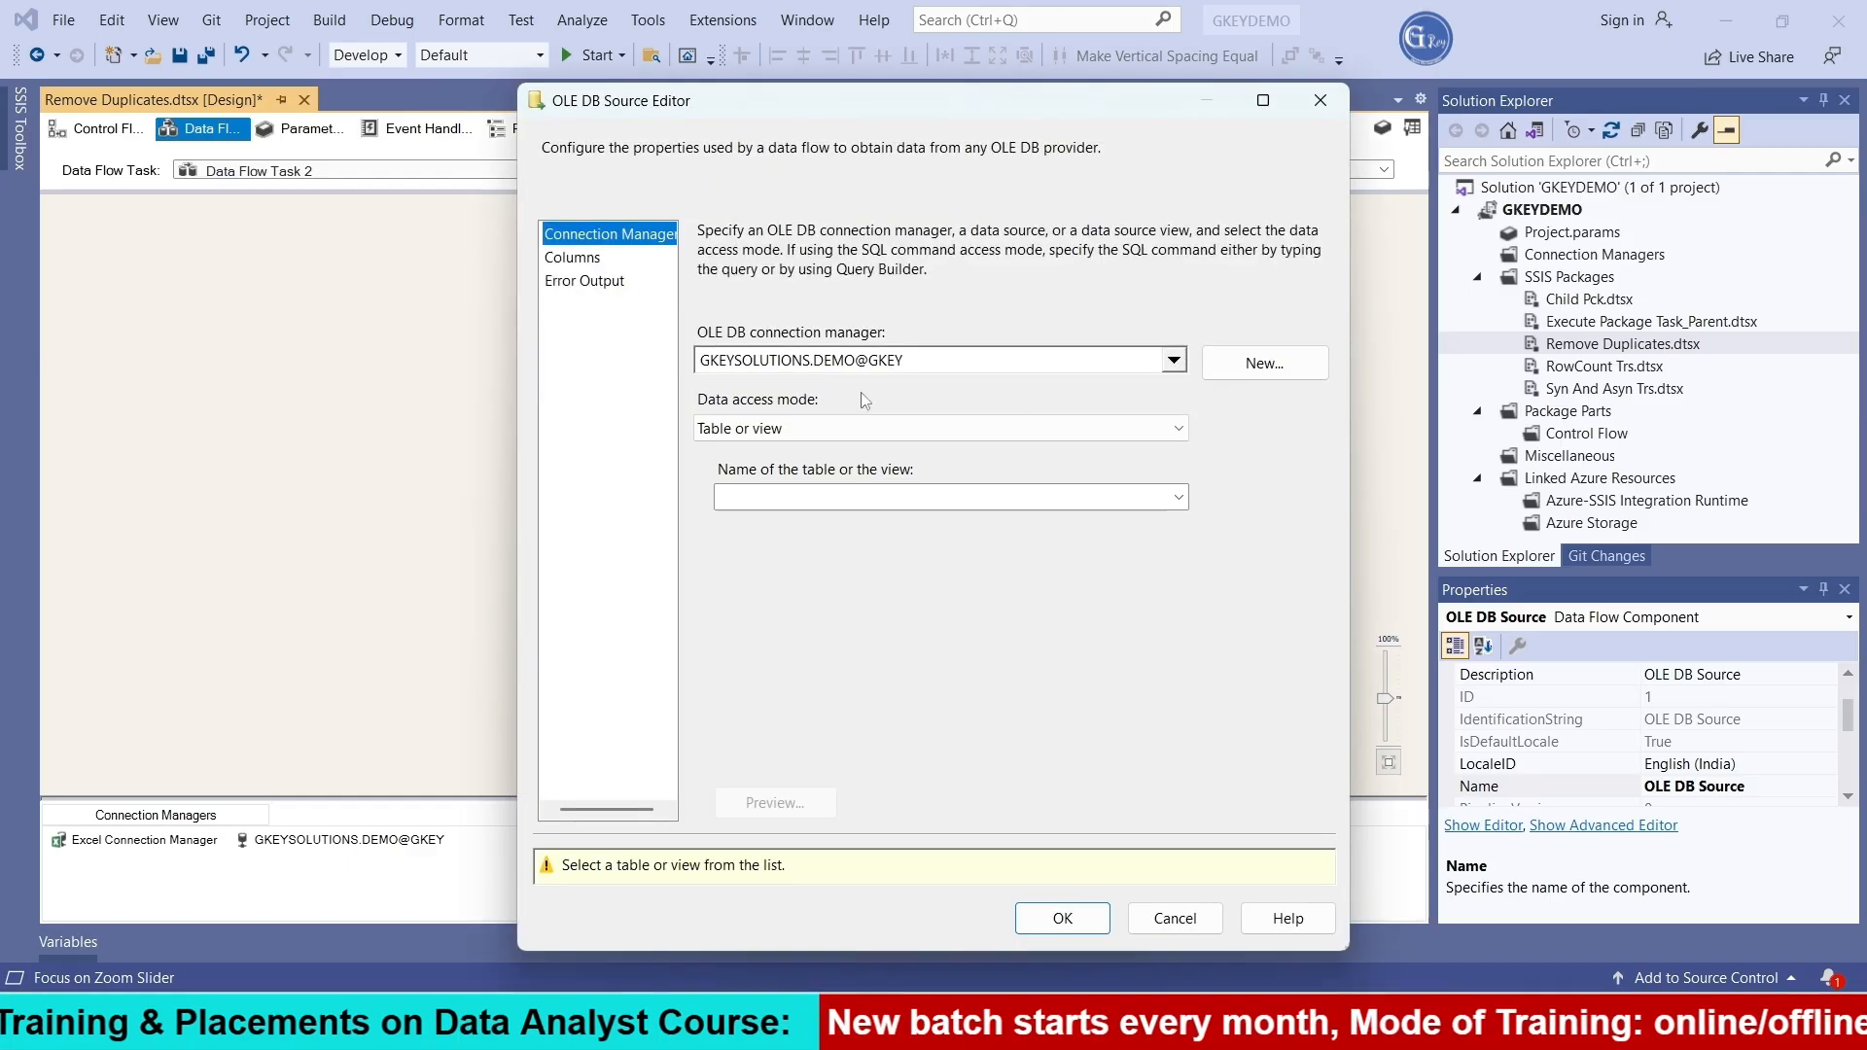
left_click(967, 430)
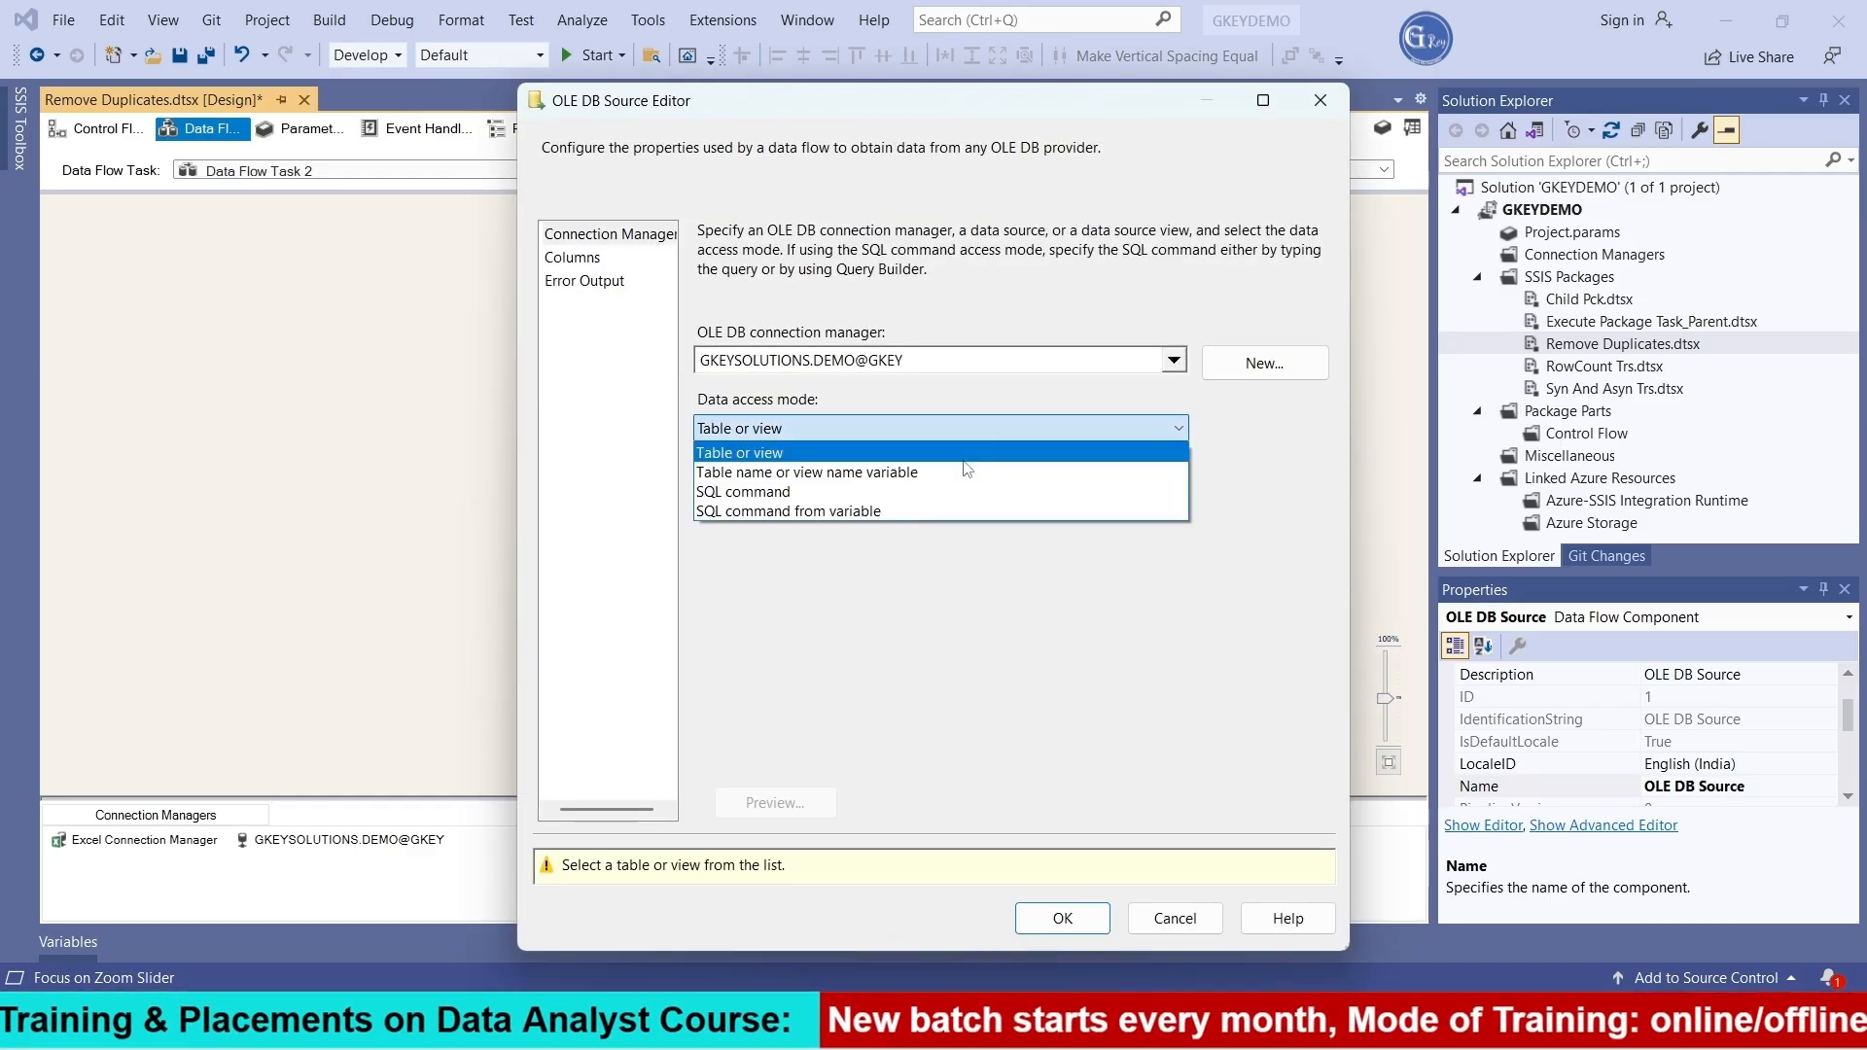
left_click(809, 496)
left_click(898, 523)
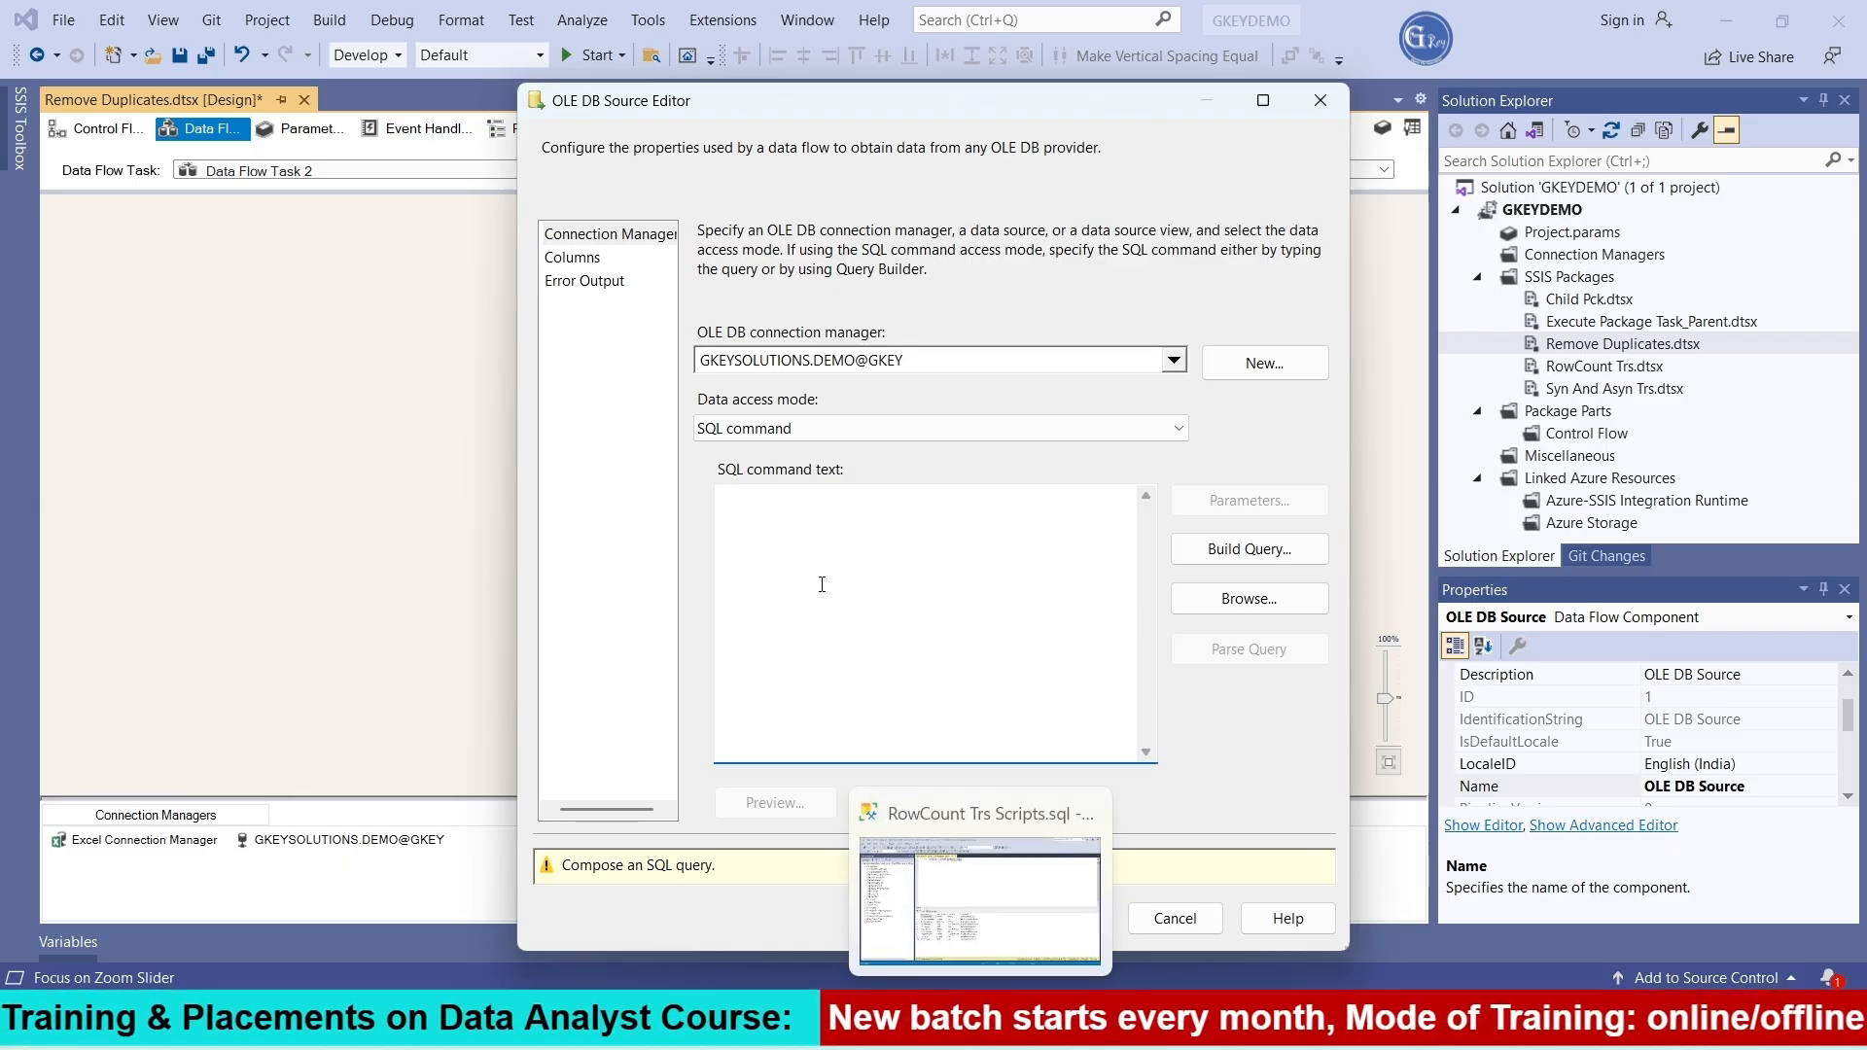
Switch to SQL Server Management Studio and refresh the list of tables in the DEMO@GKEY database
key("ctrl+a")
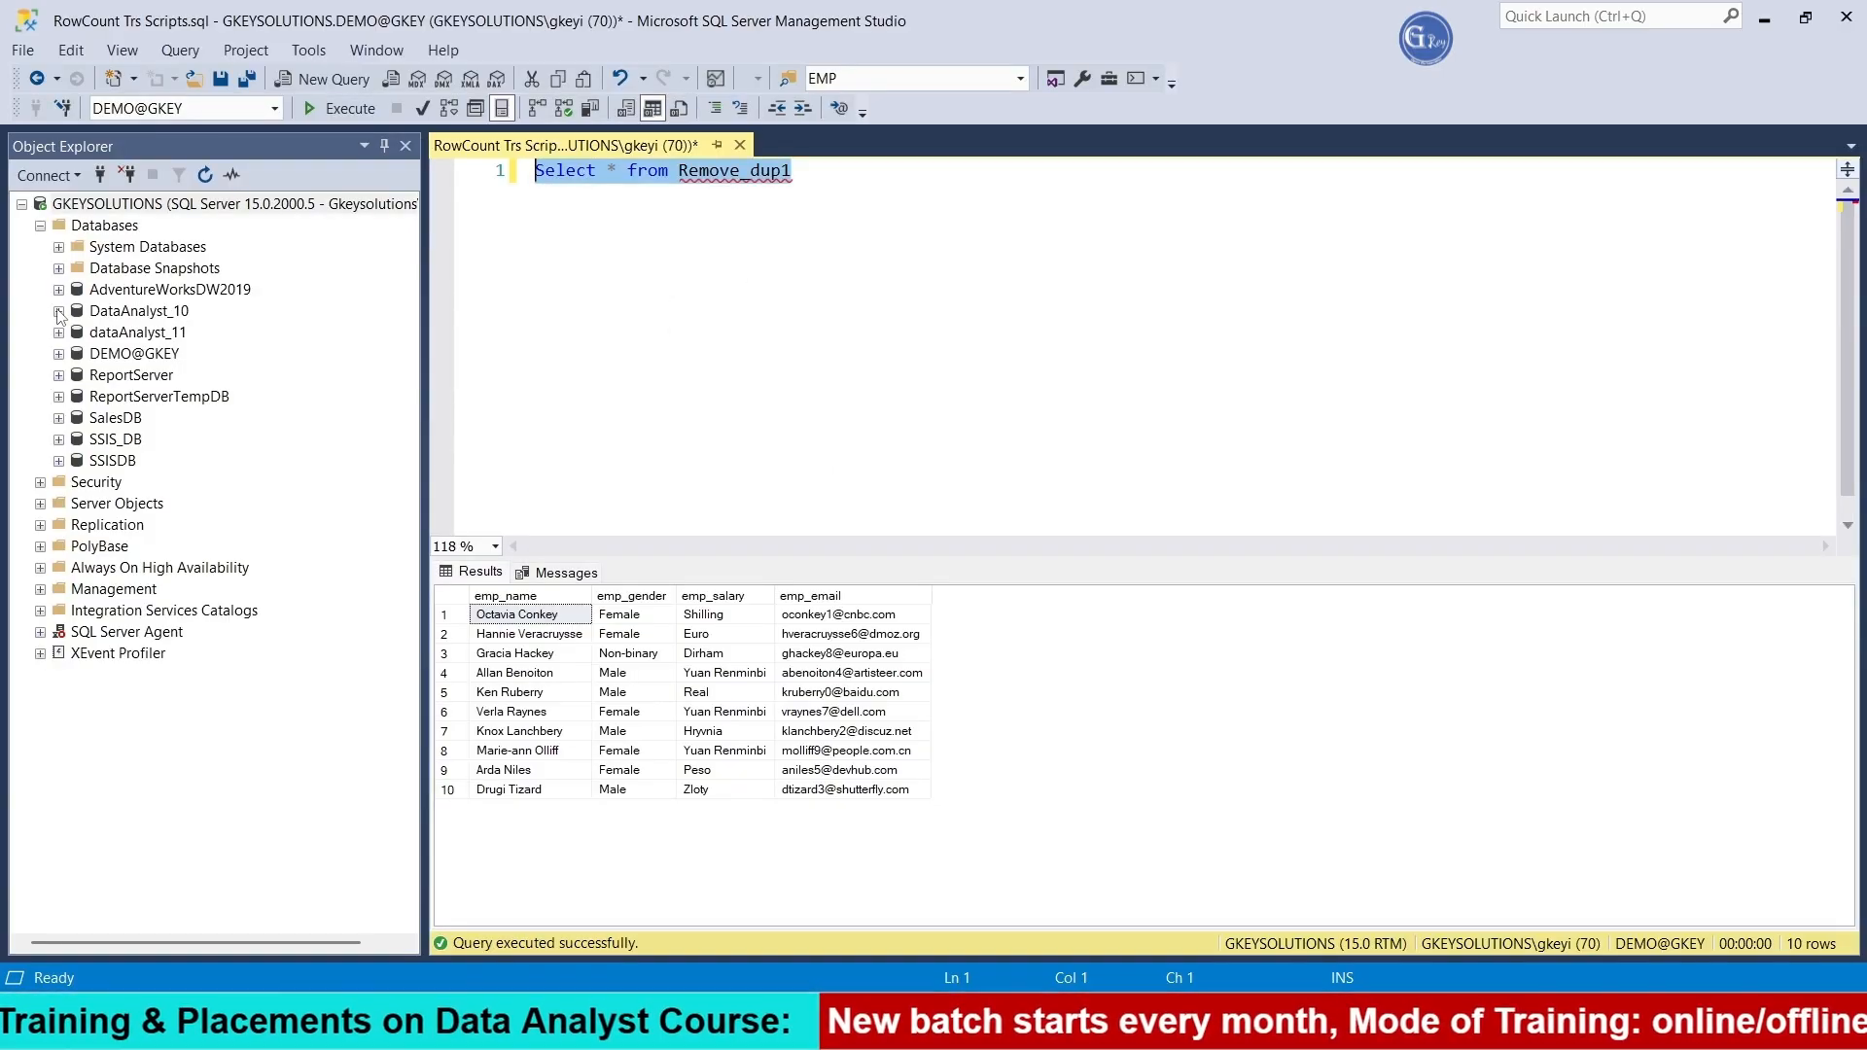
left_click(58, 354)
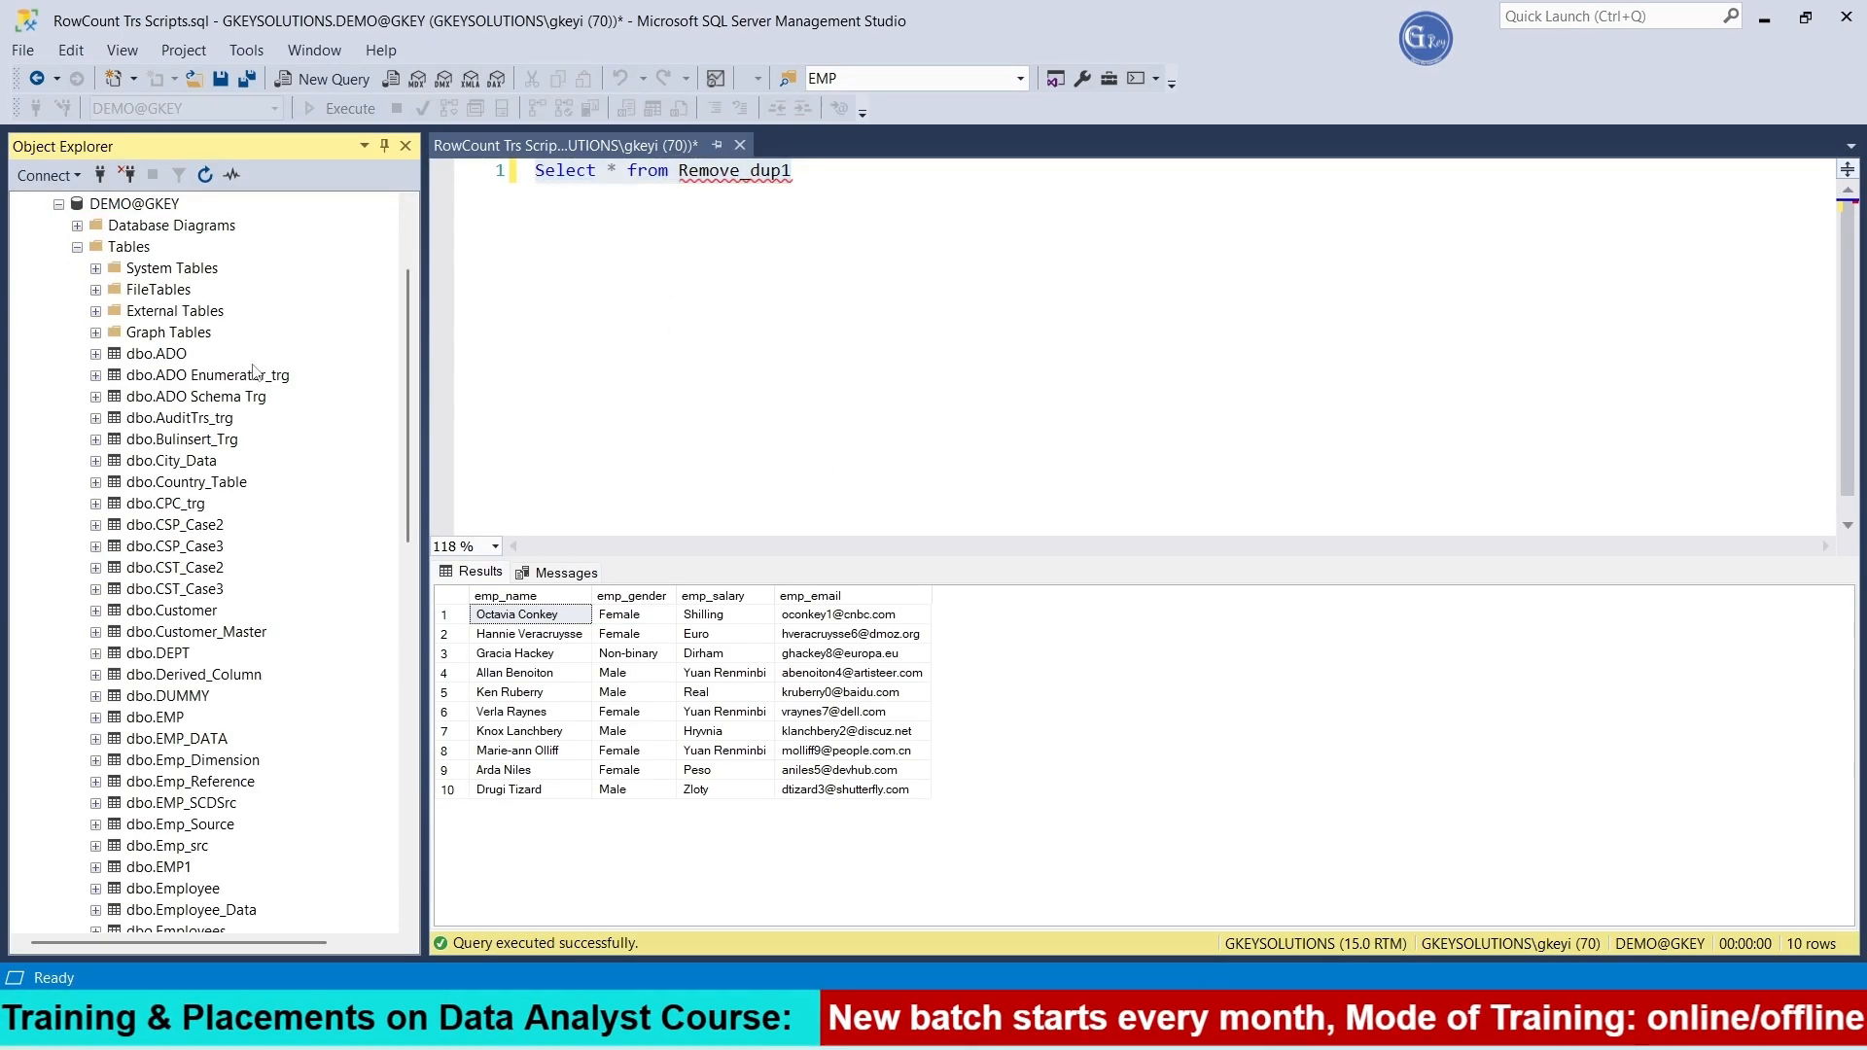
scroll(202, 661, "down", 15)
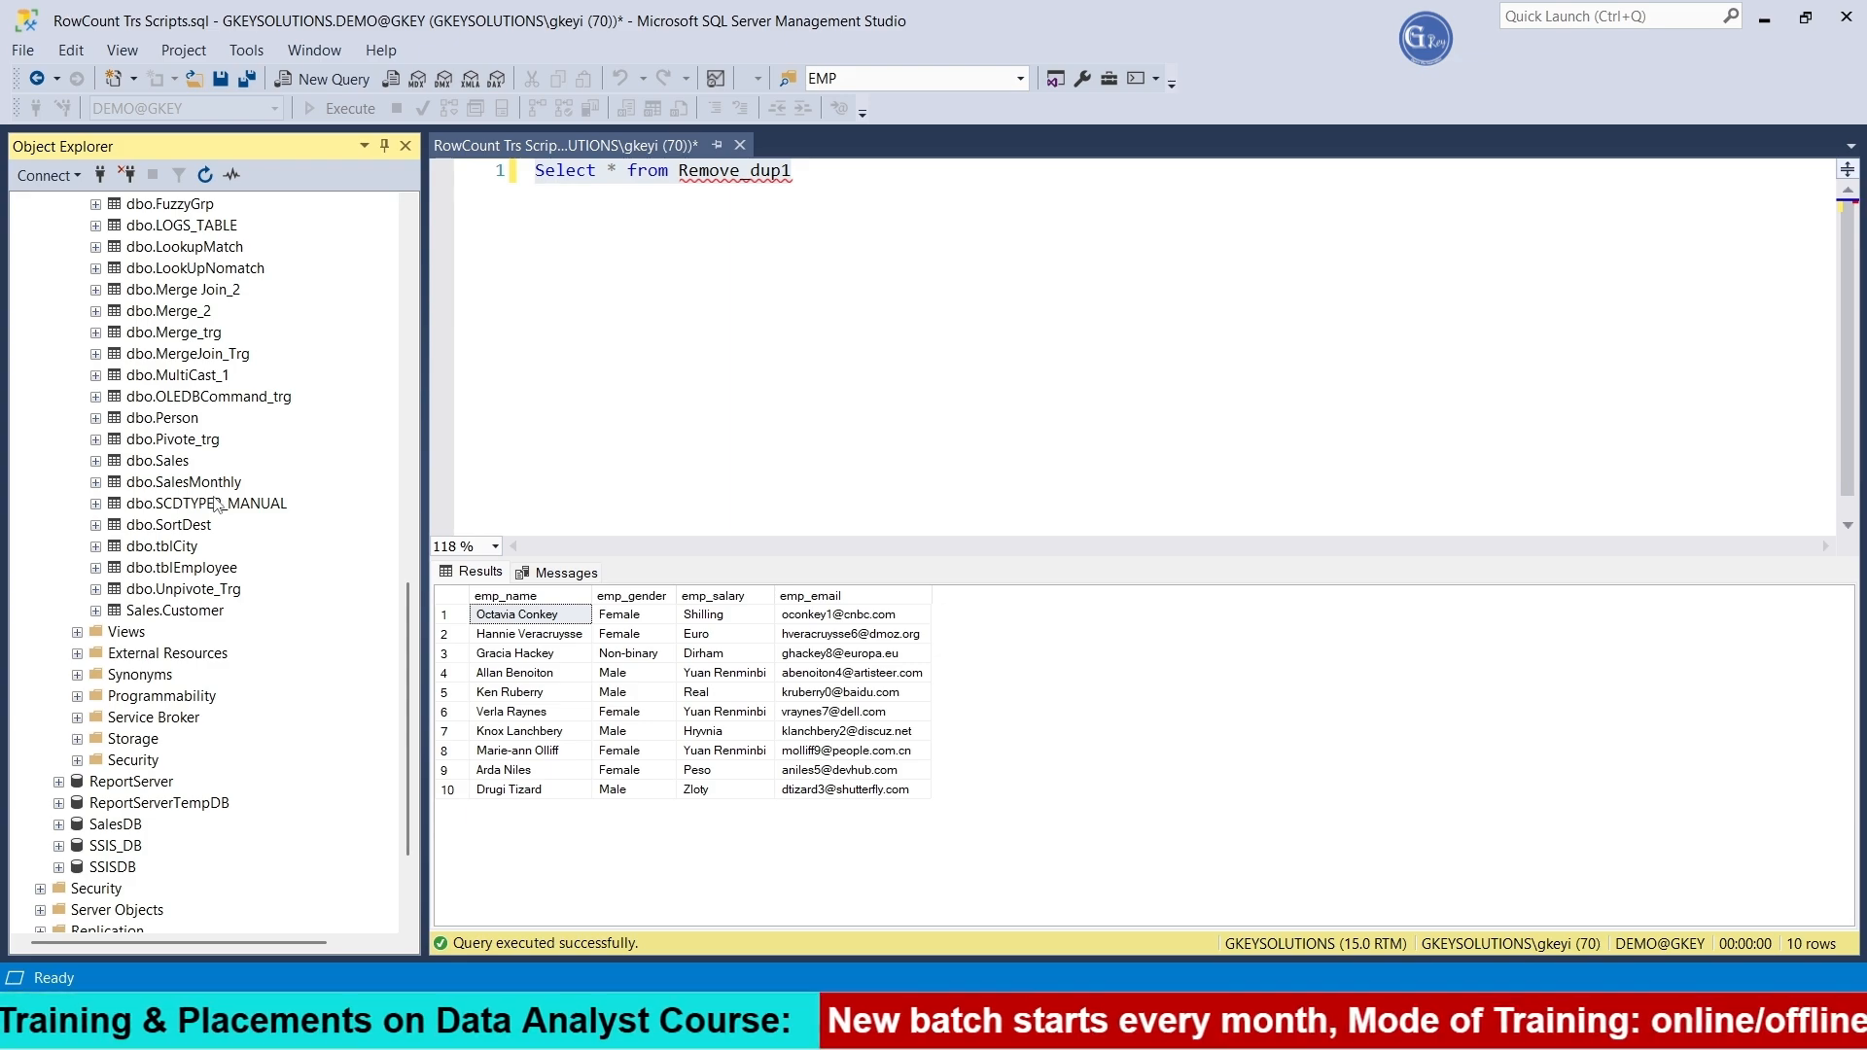
scroll(213, 442, "up", 20)
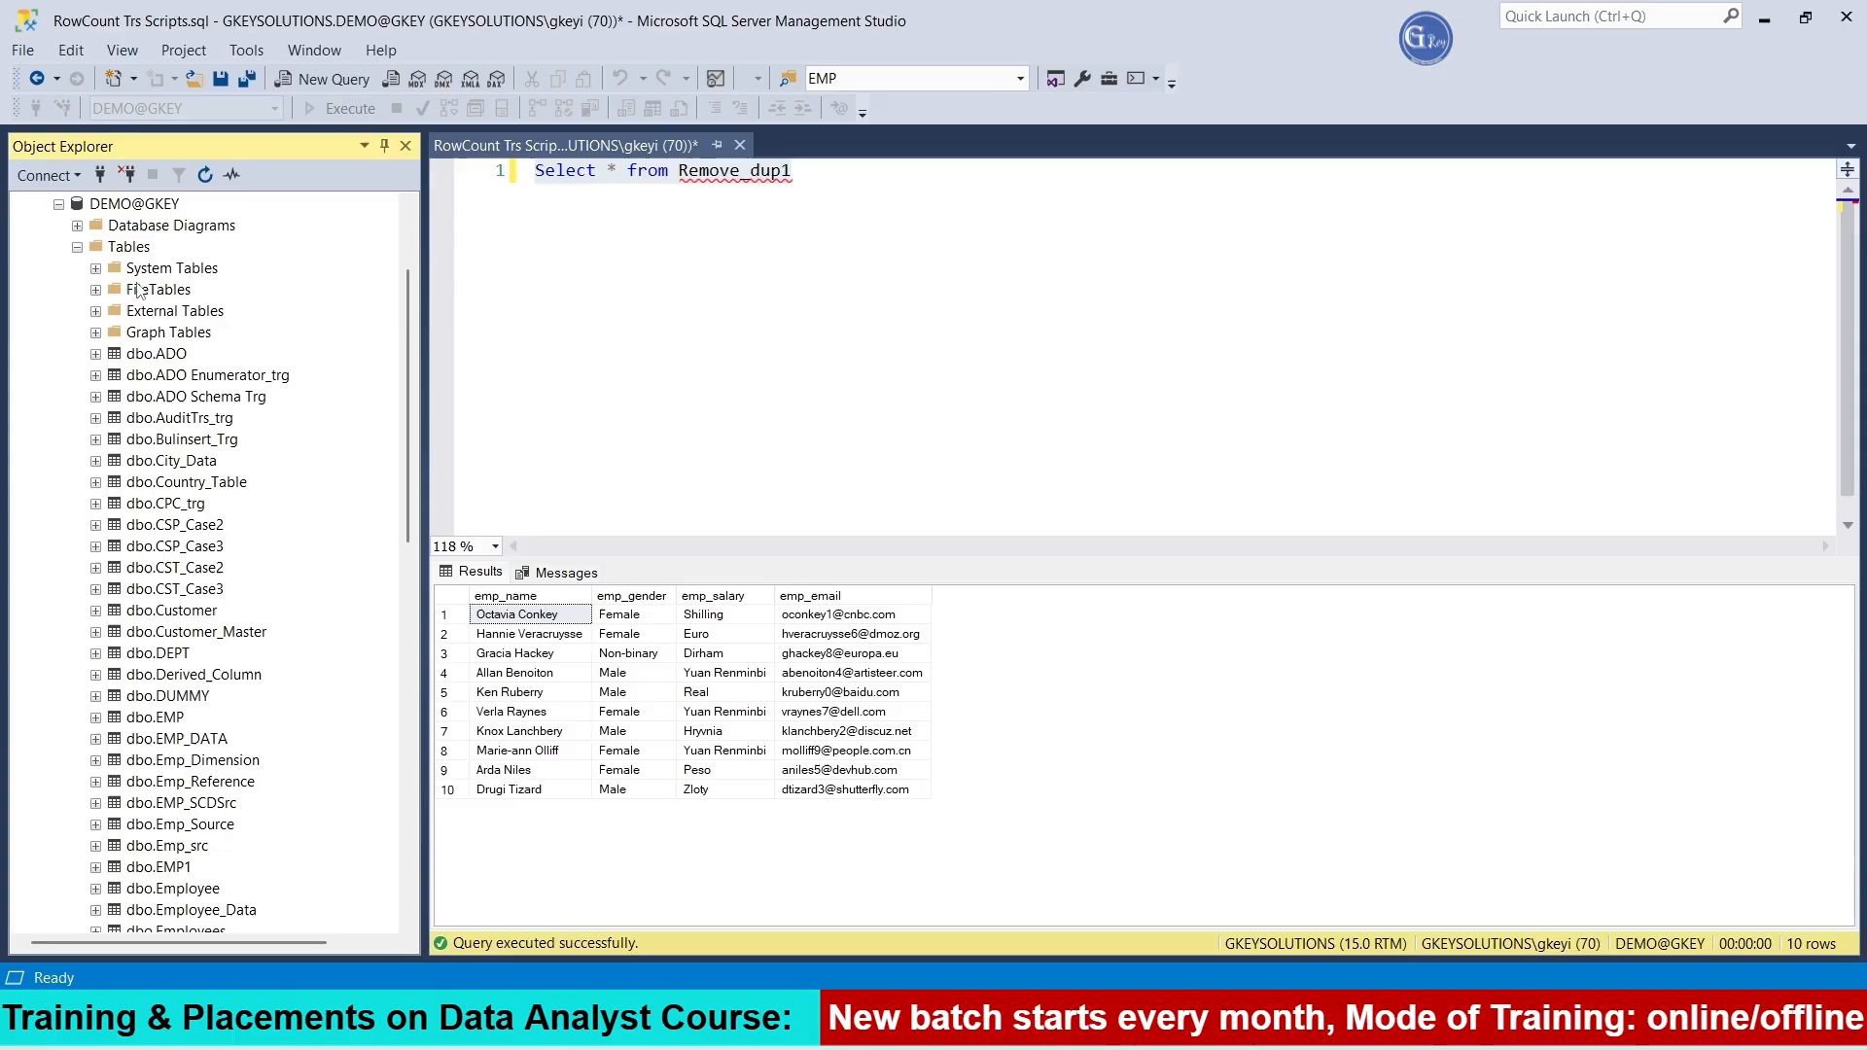
right_click(129, 247)
left_click(189, 377)
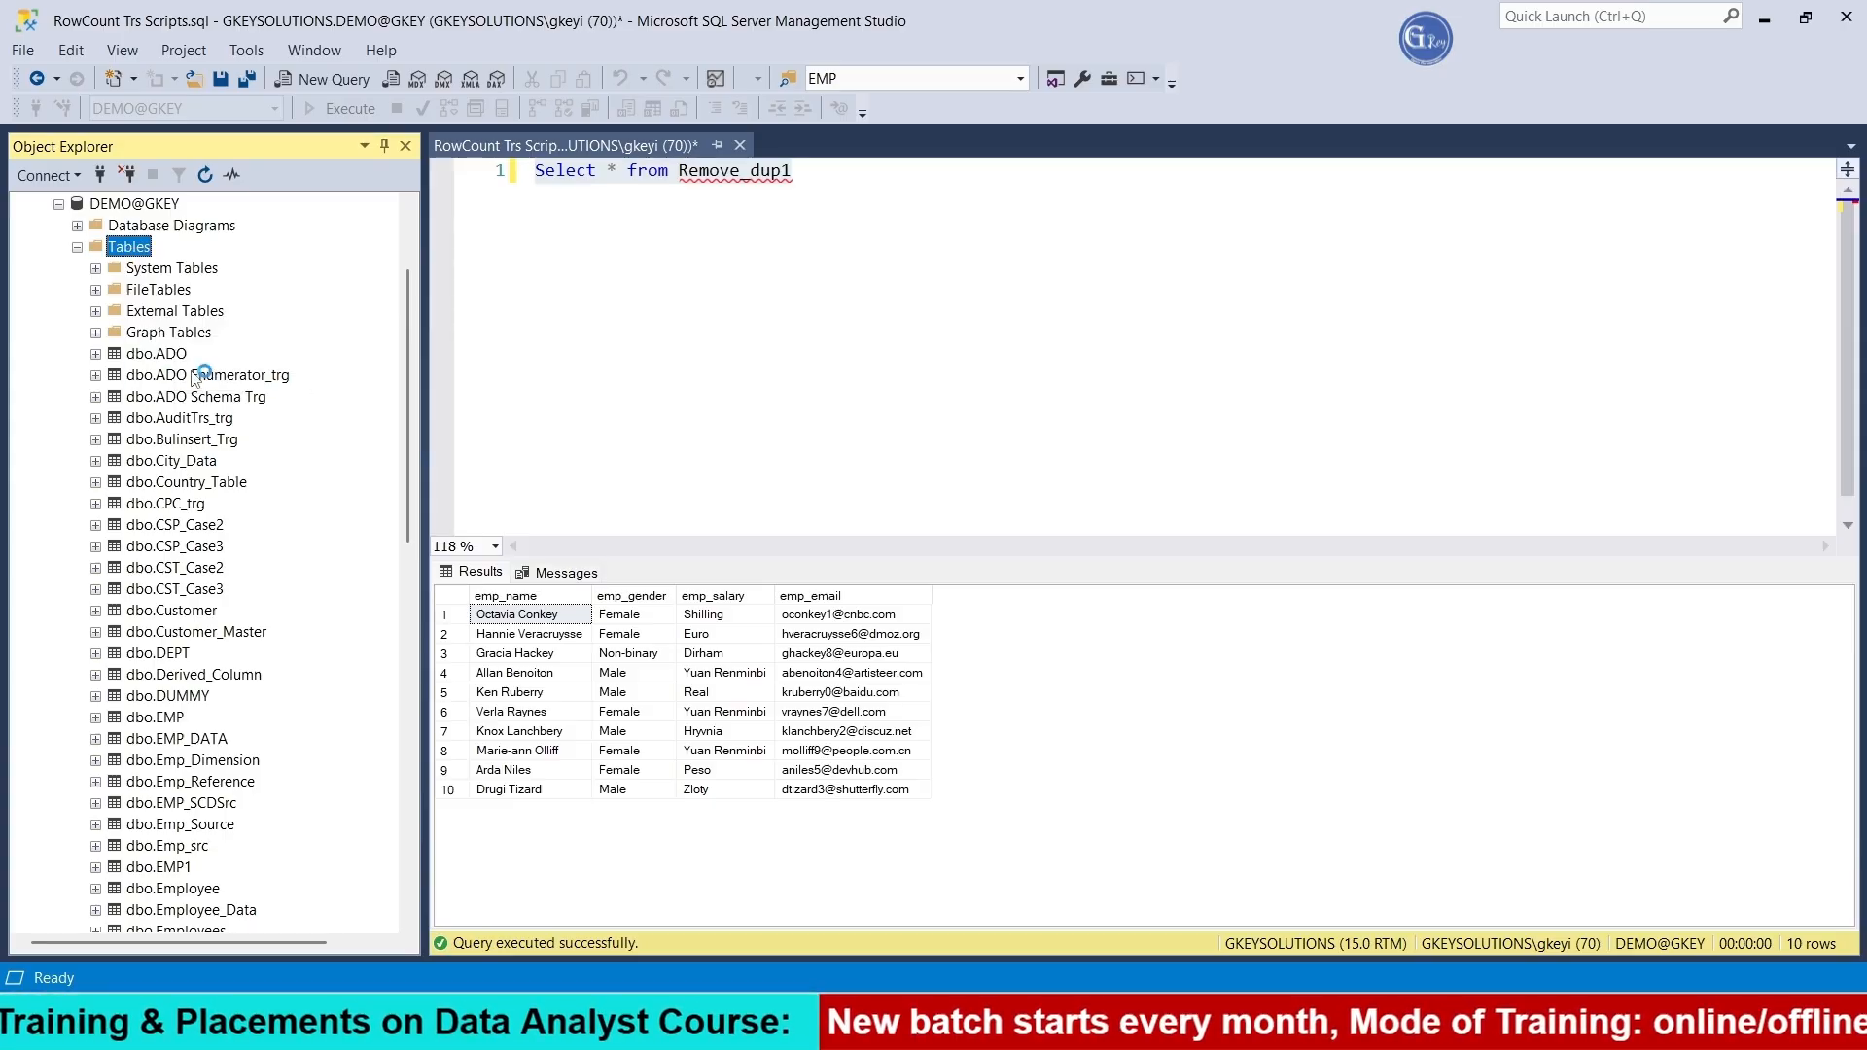
Generate and run a query selecting the top 1000 rows of the dbo.Remove_Dup table
scroll(144, 416, "down", 13)
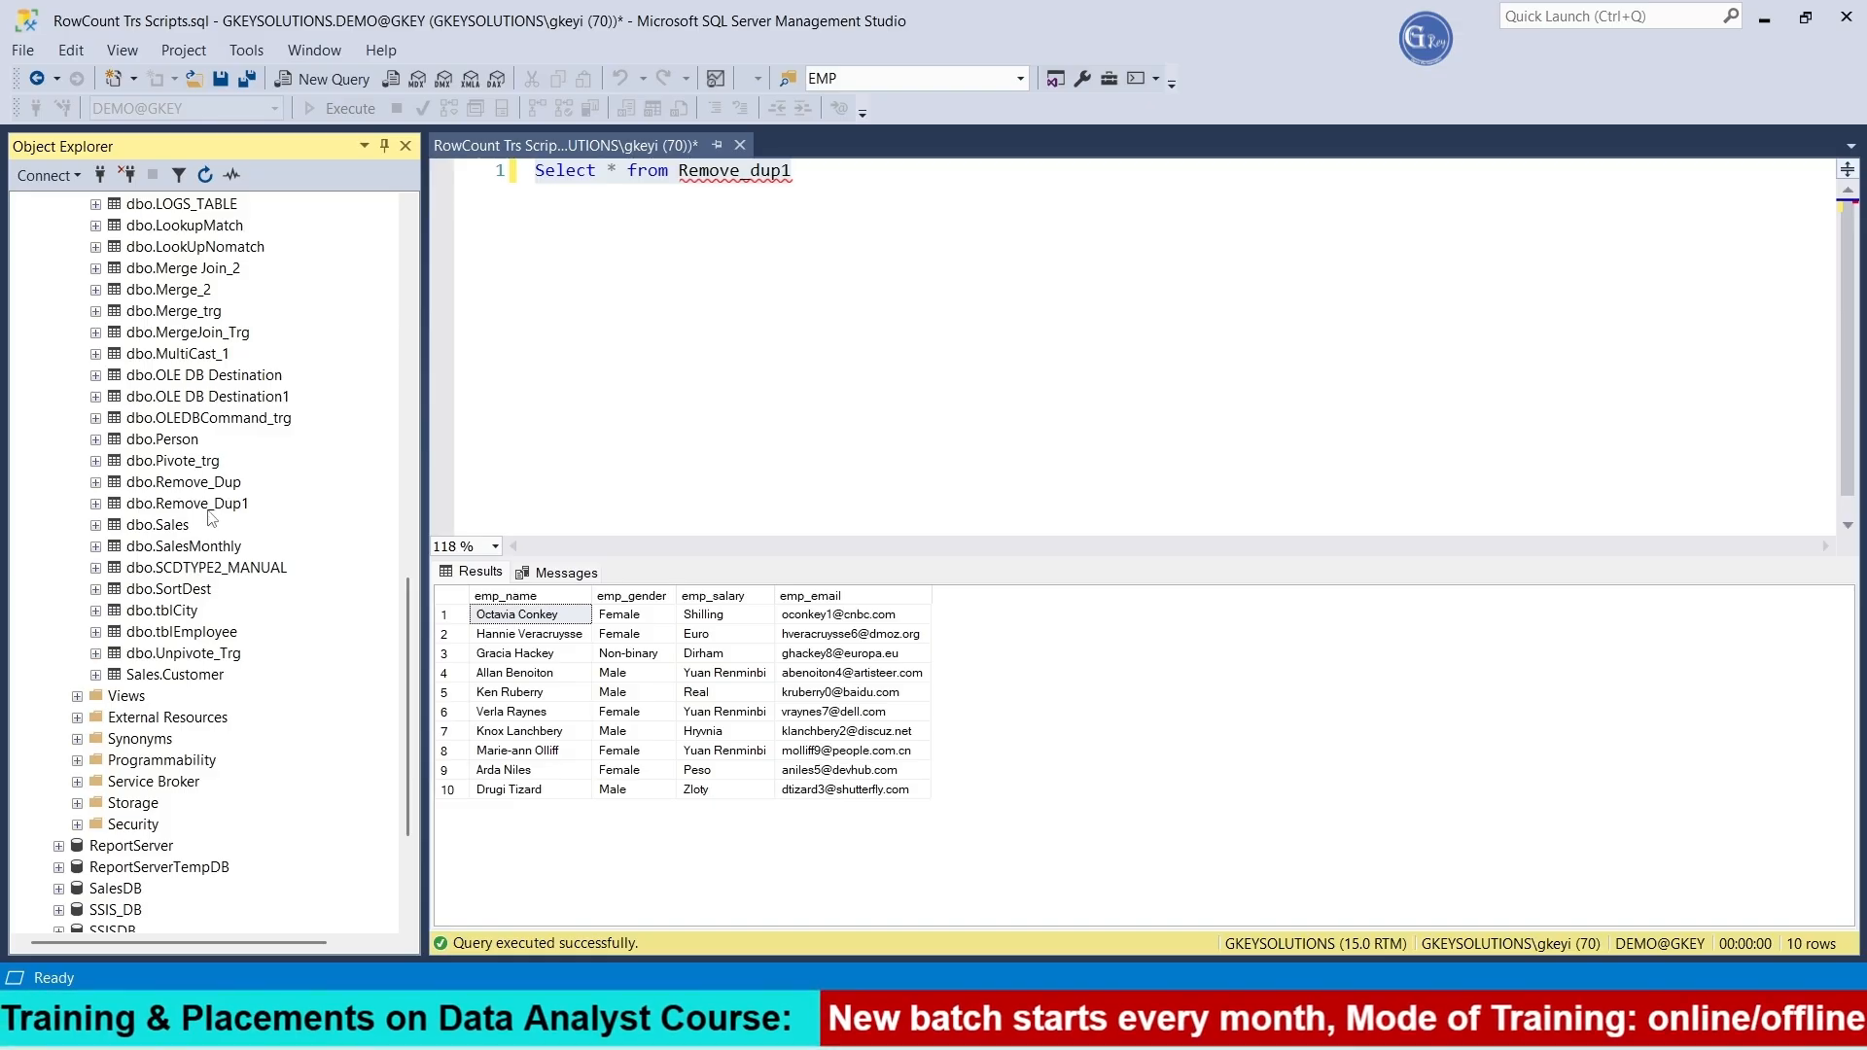
left_click(187, 484)
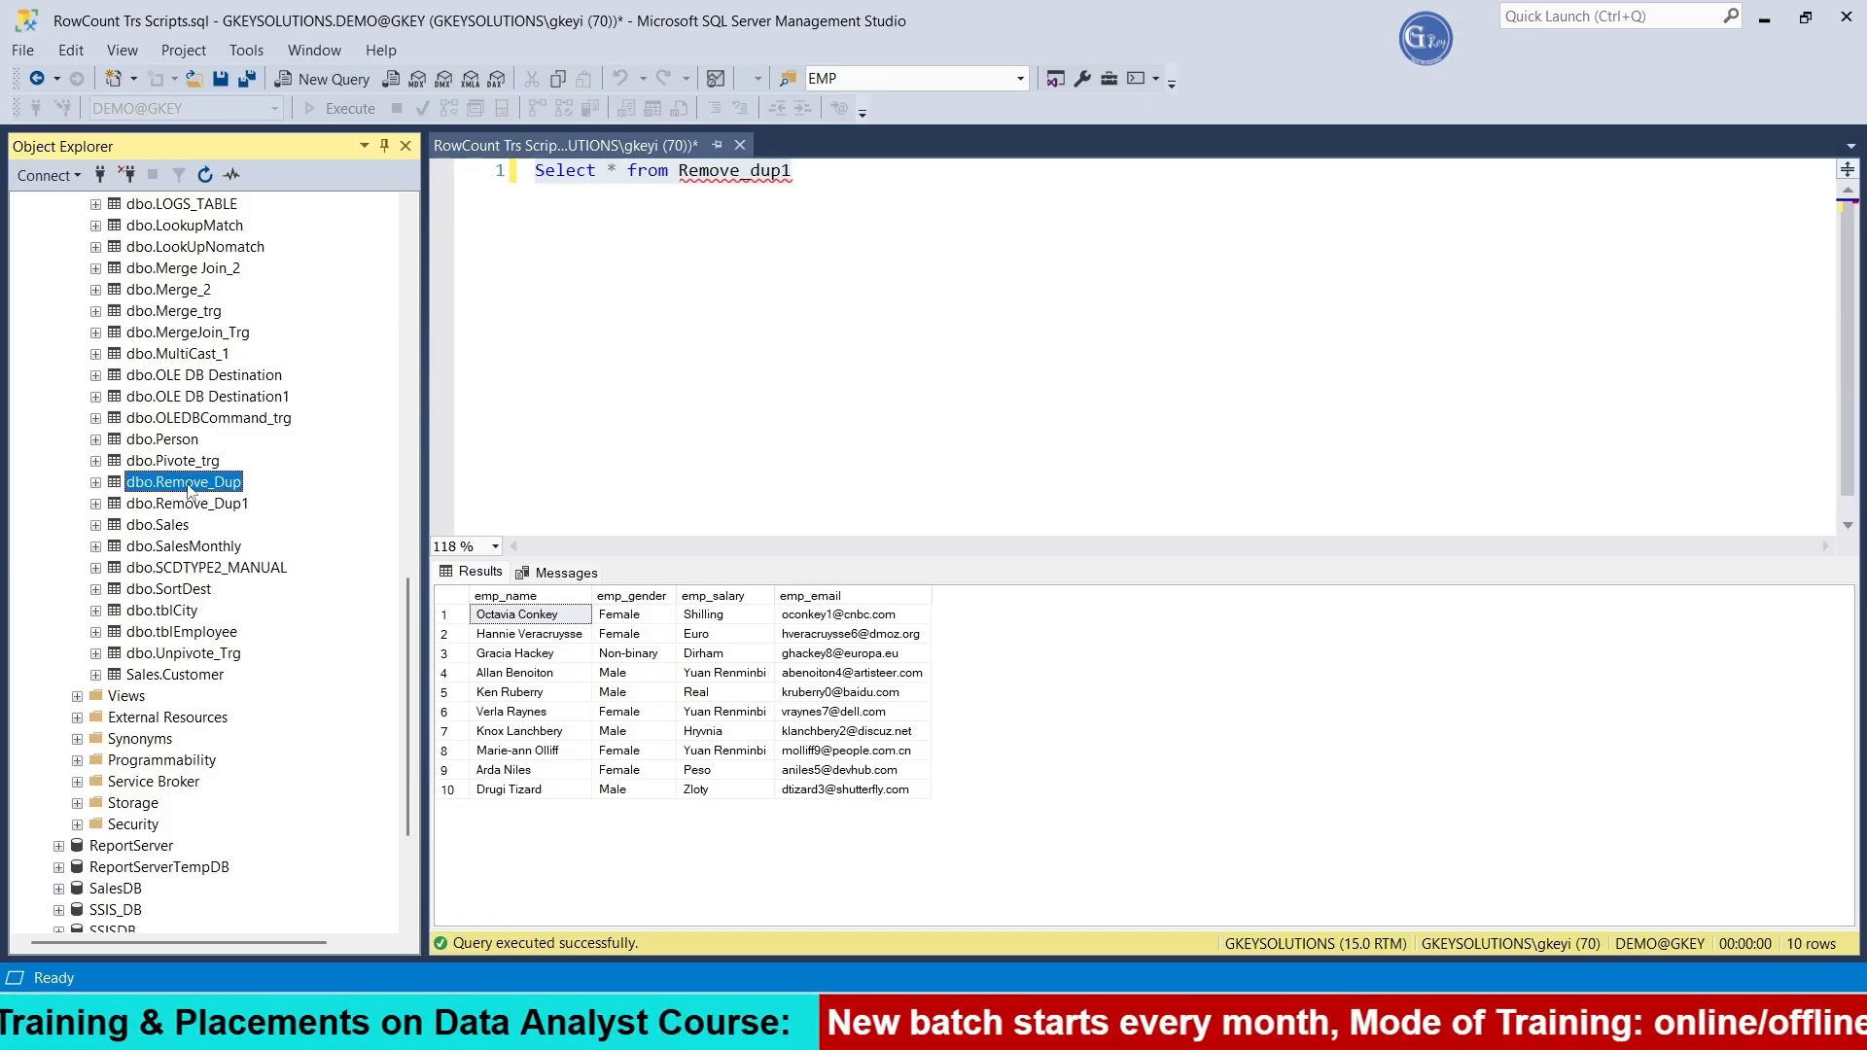
right_click(188, 490)
left_click(333, 550)
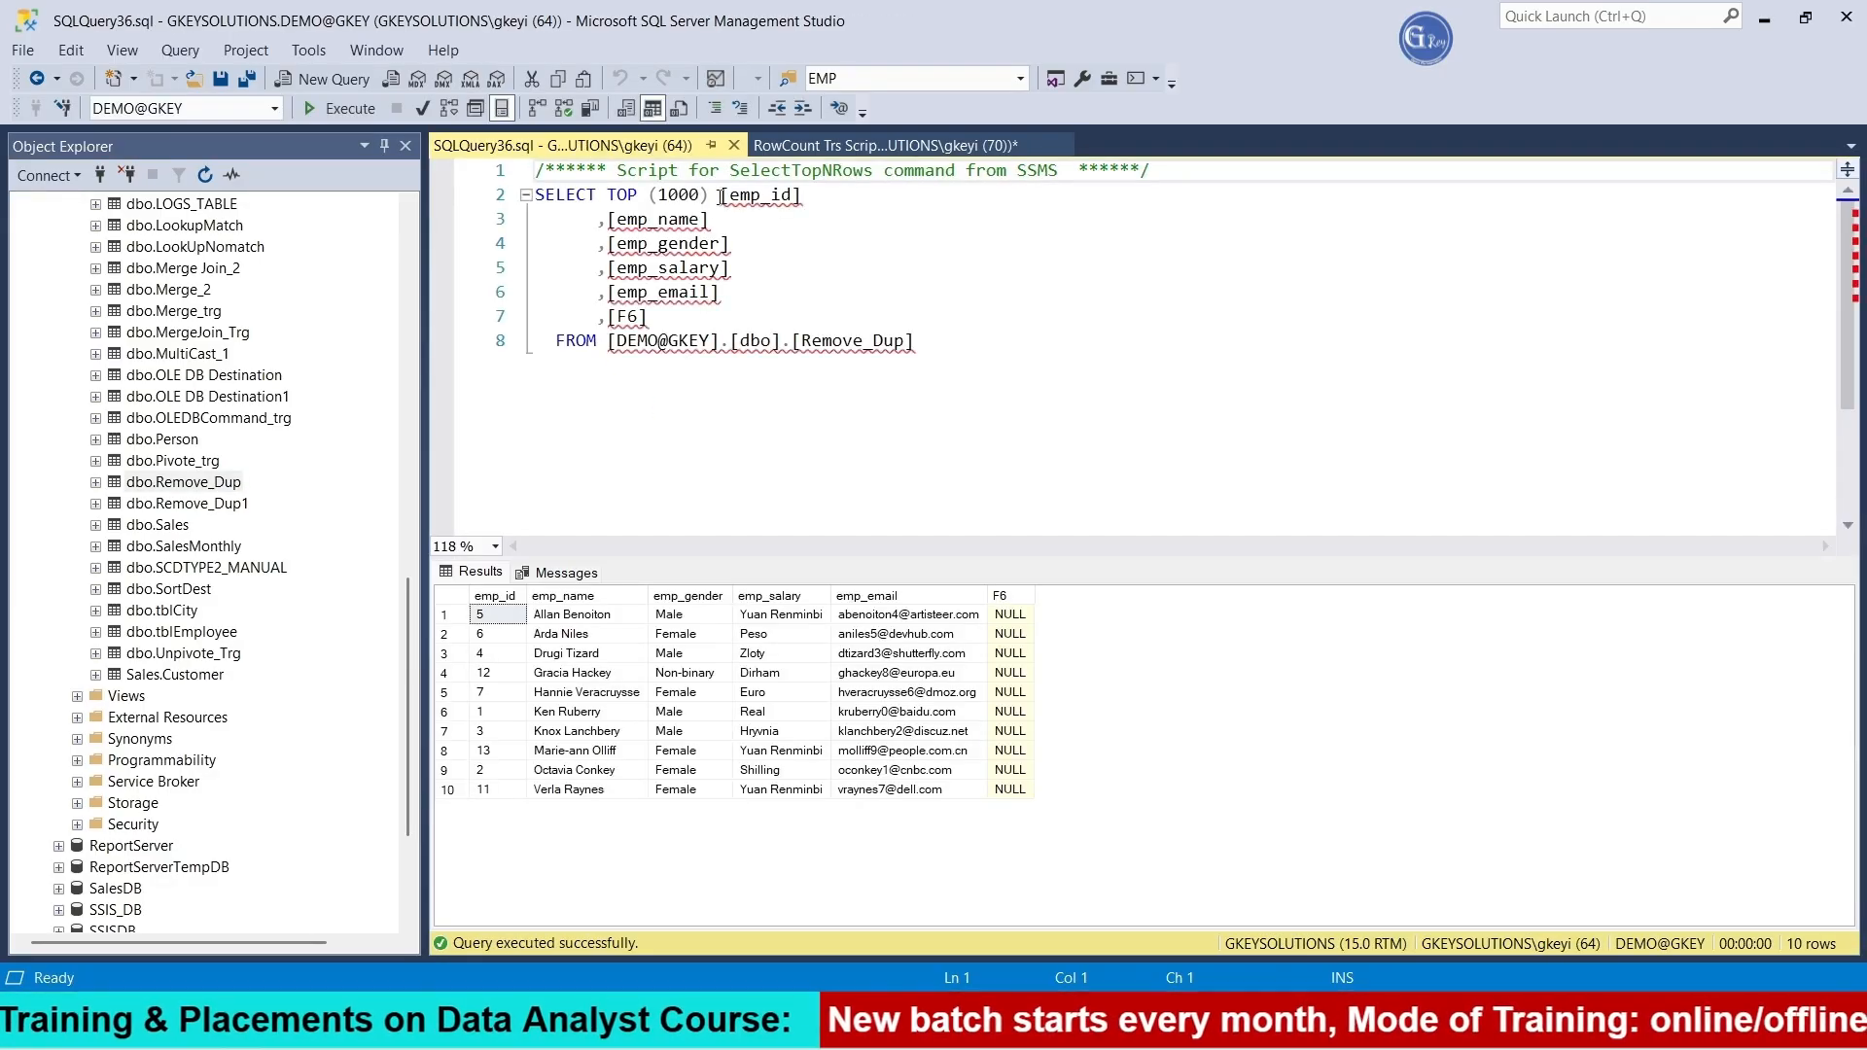
Replace TOP (1000) with Distinct in the generated SELECT statement
left_click_drag(712, 195, 610, 194)
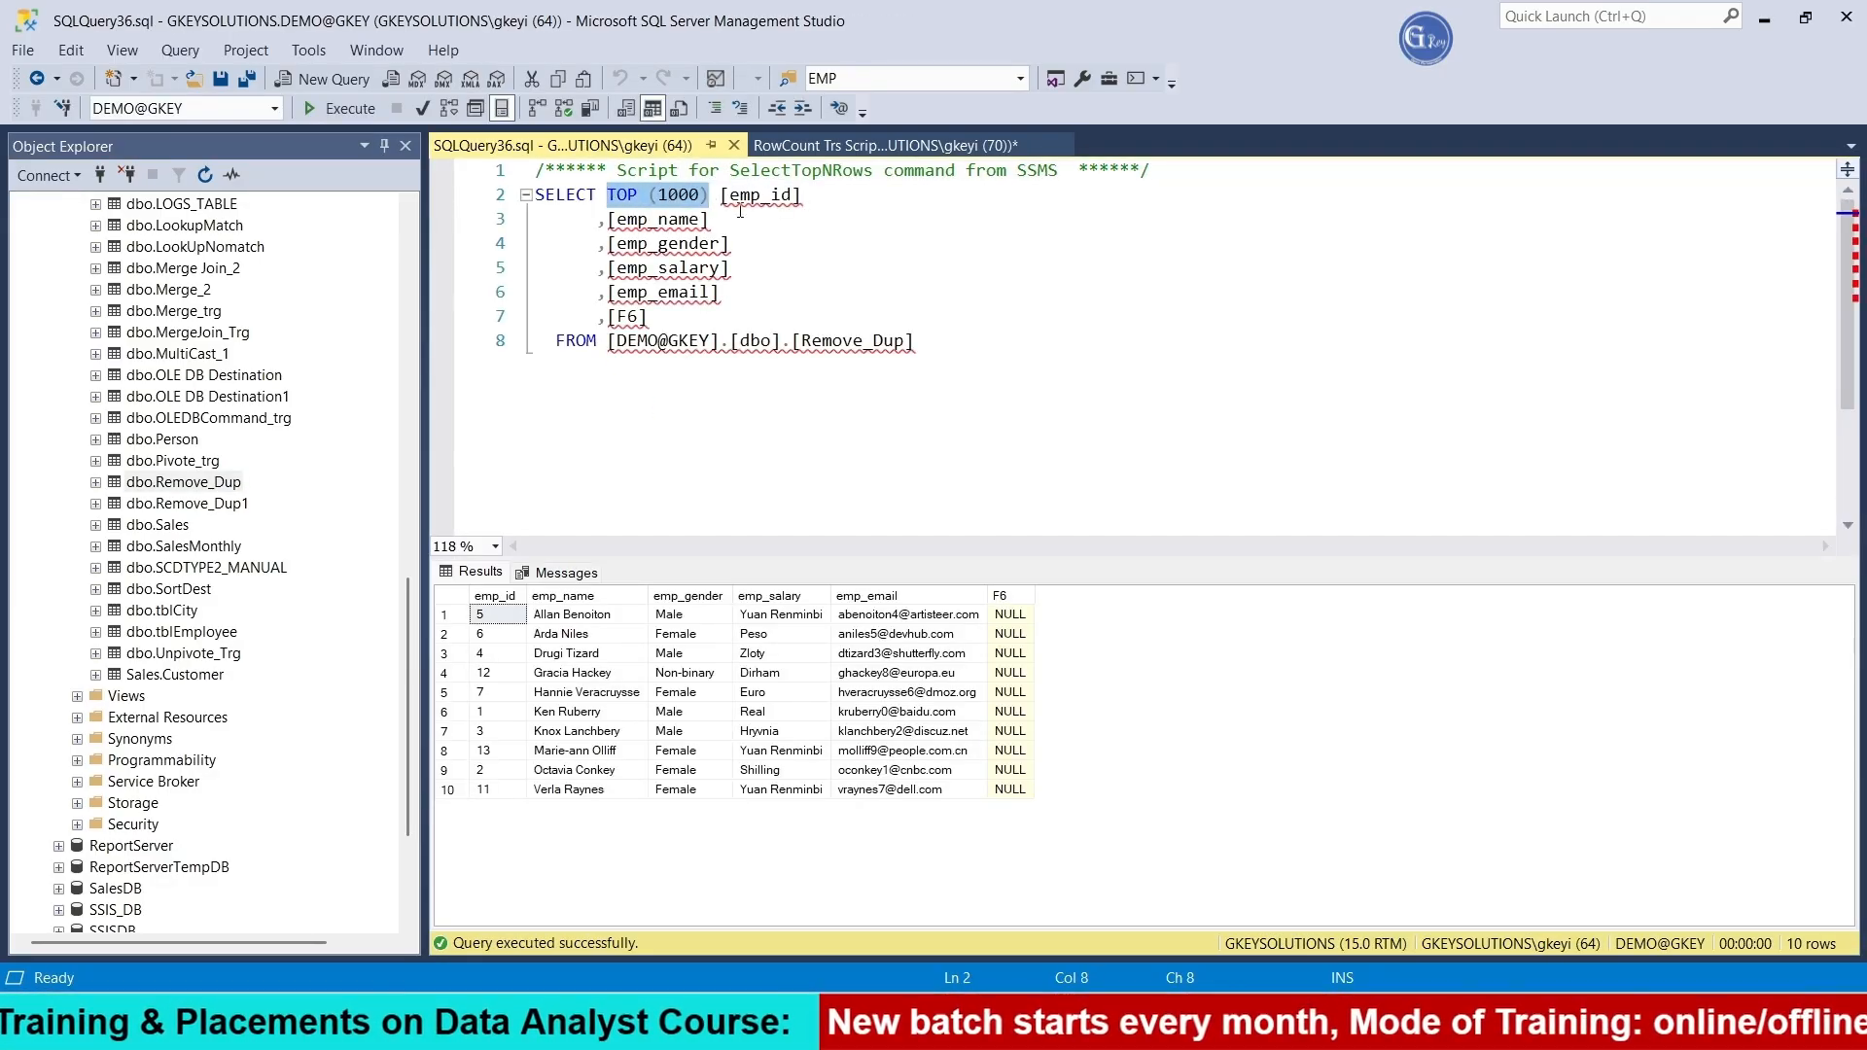
type("Distince")
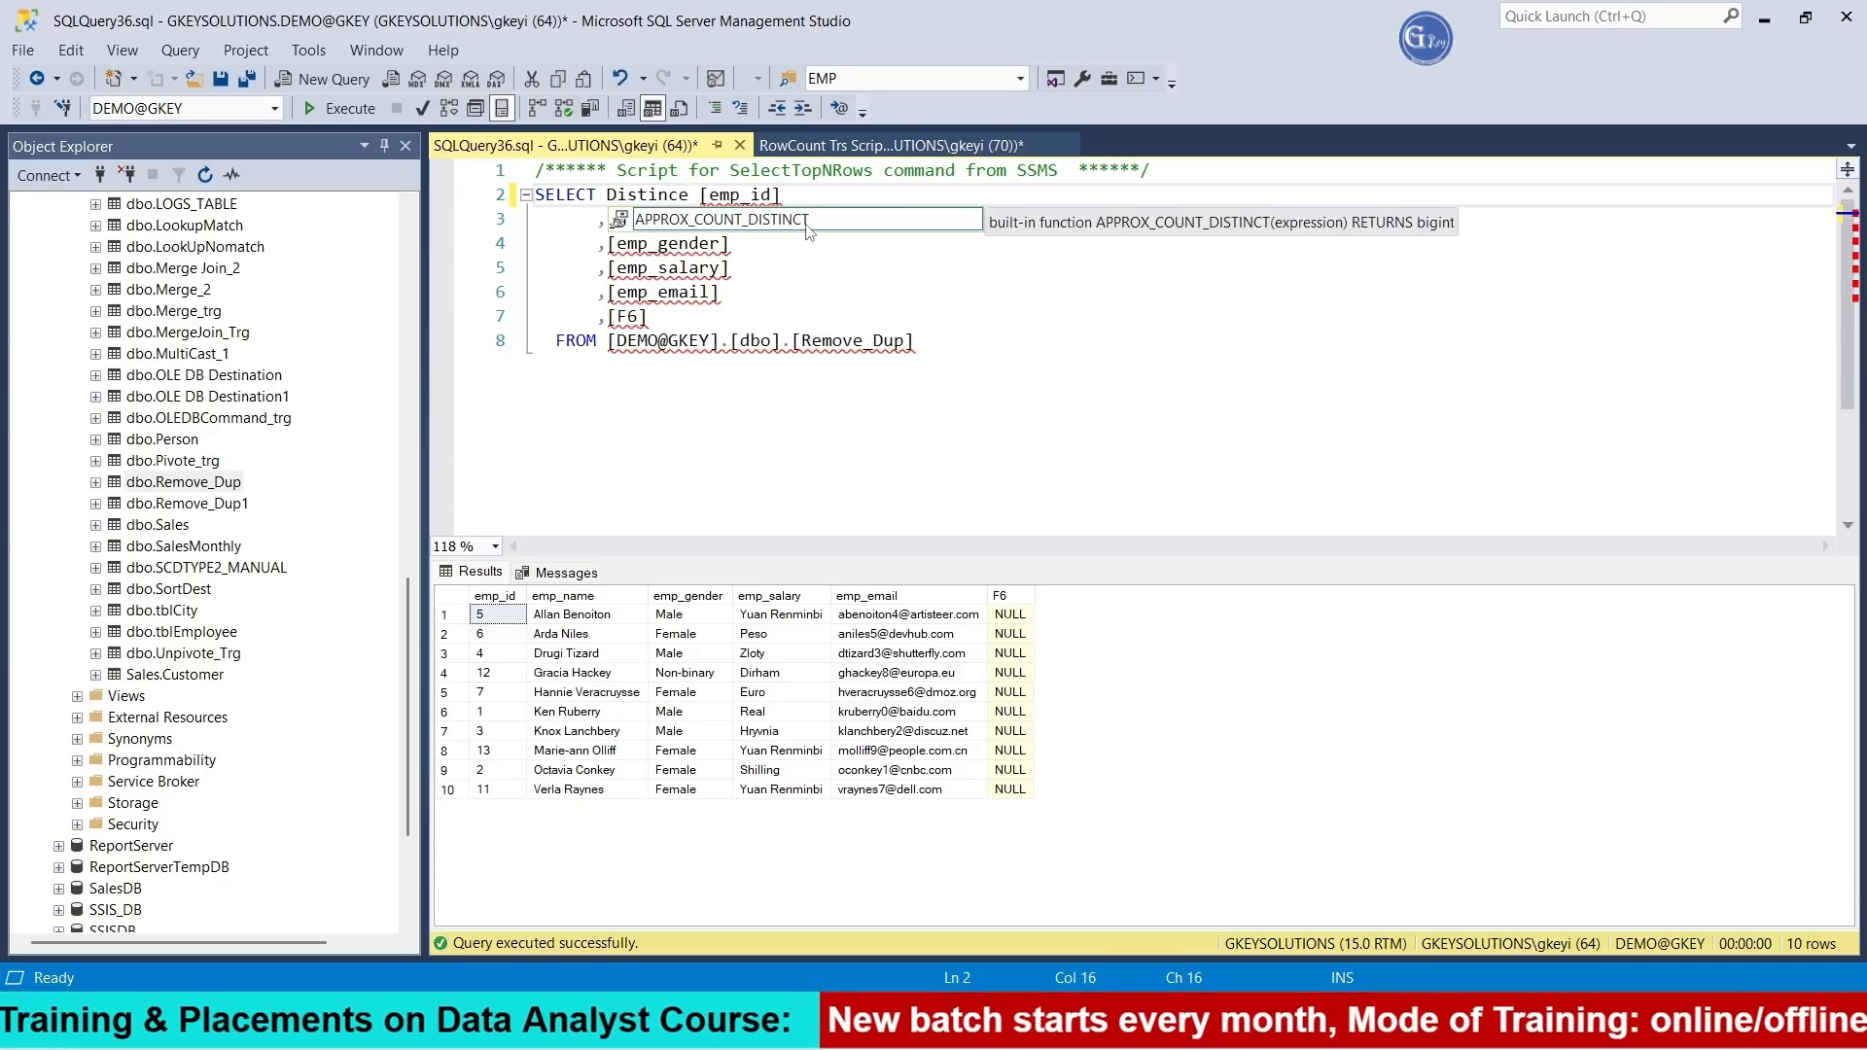
key("Escape")
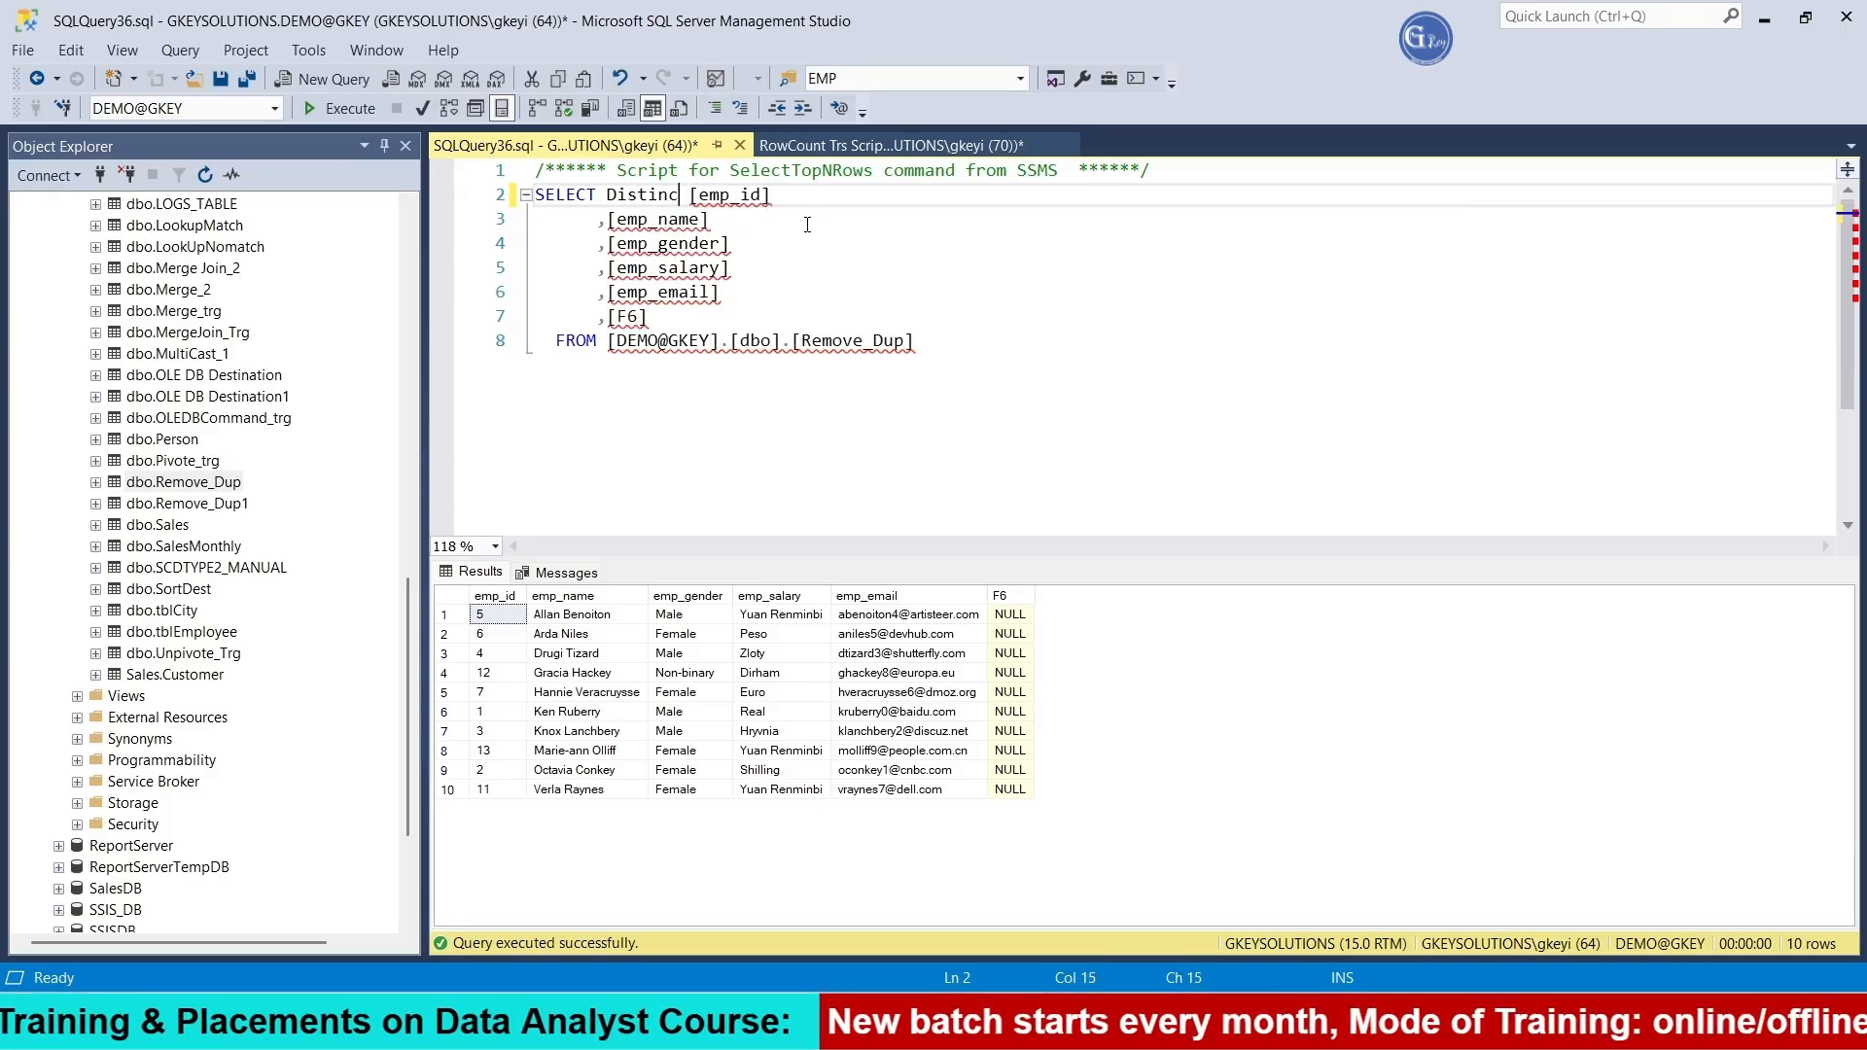
type("t")
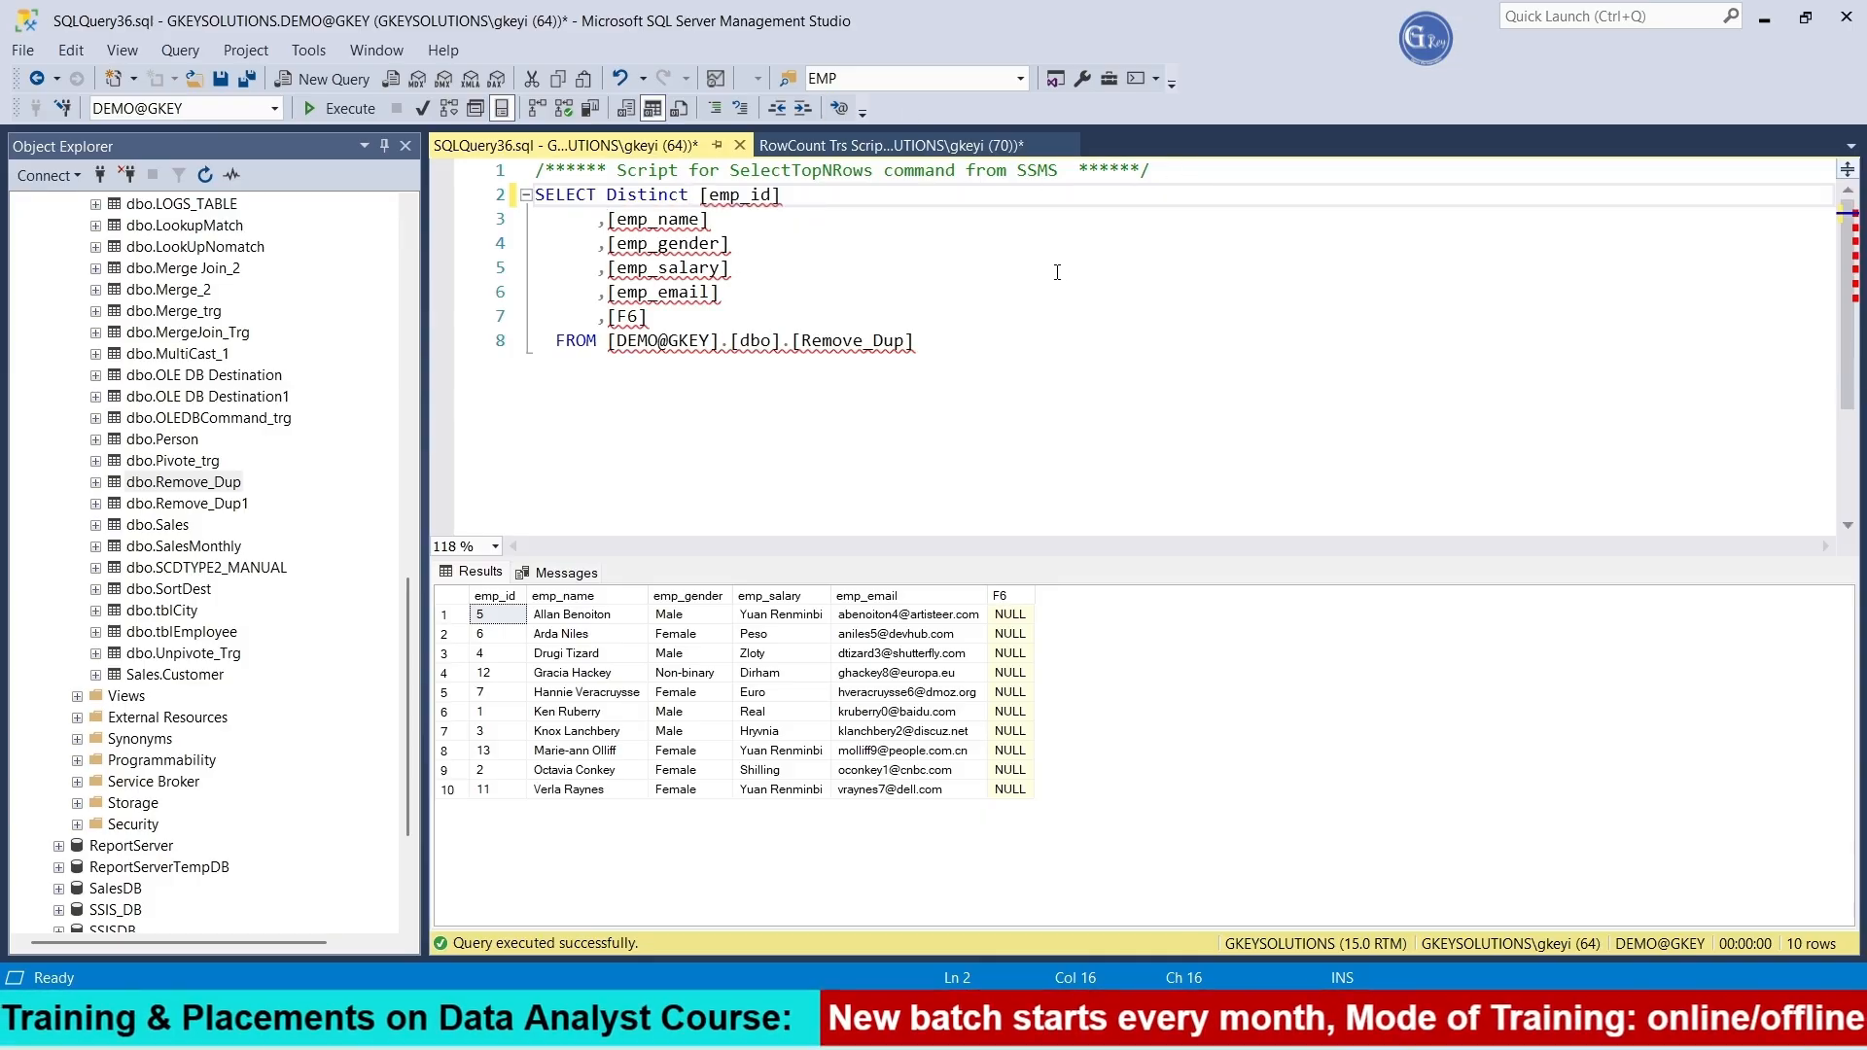
Copy the SELECT Distinct statement into the OLE DB Source's SQL command text in Visual Studio and preview the query results
left_click_drag(974, 350, 535, 194)
key("ctrl+c")
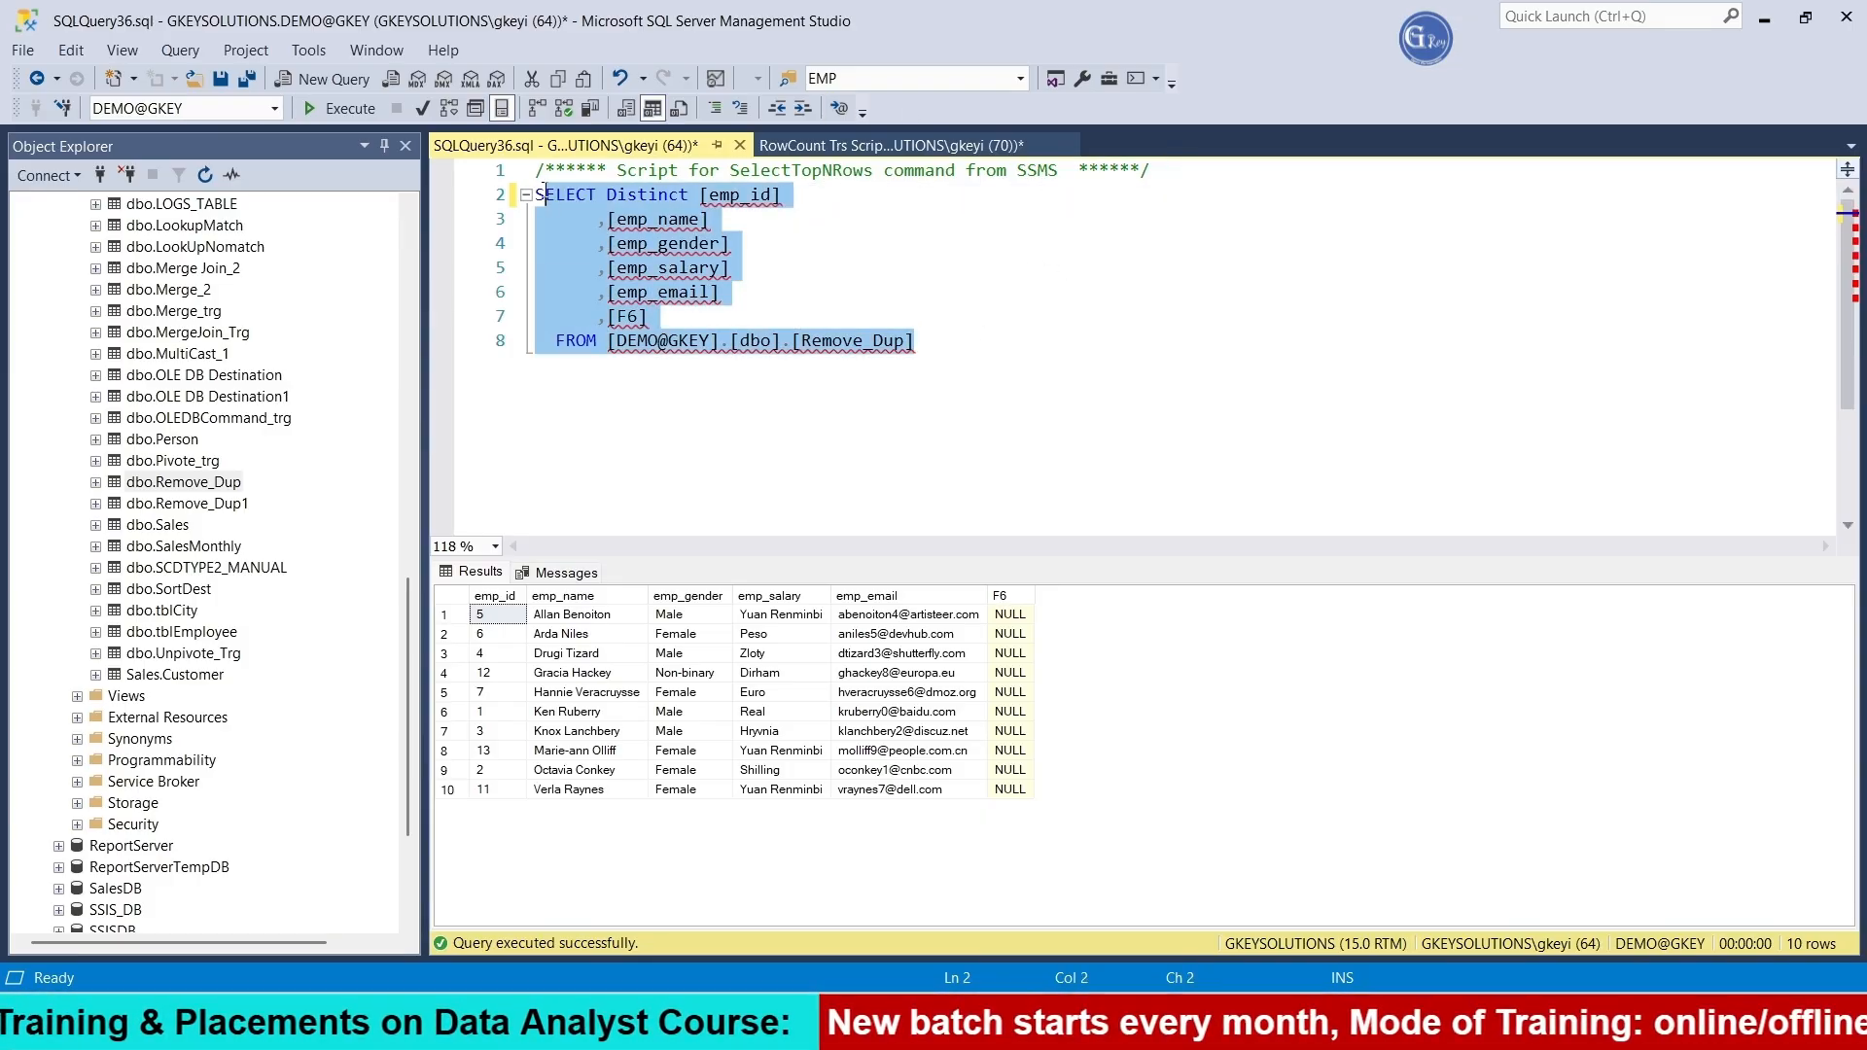
key("alt+Tab")
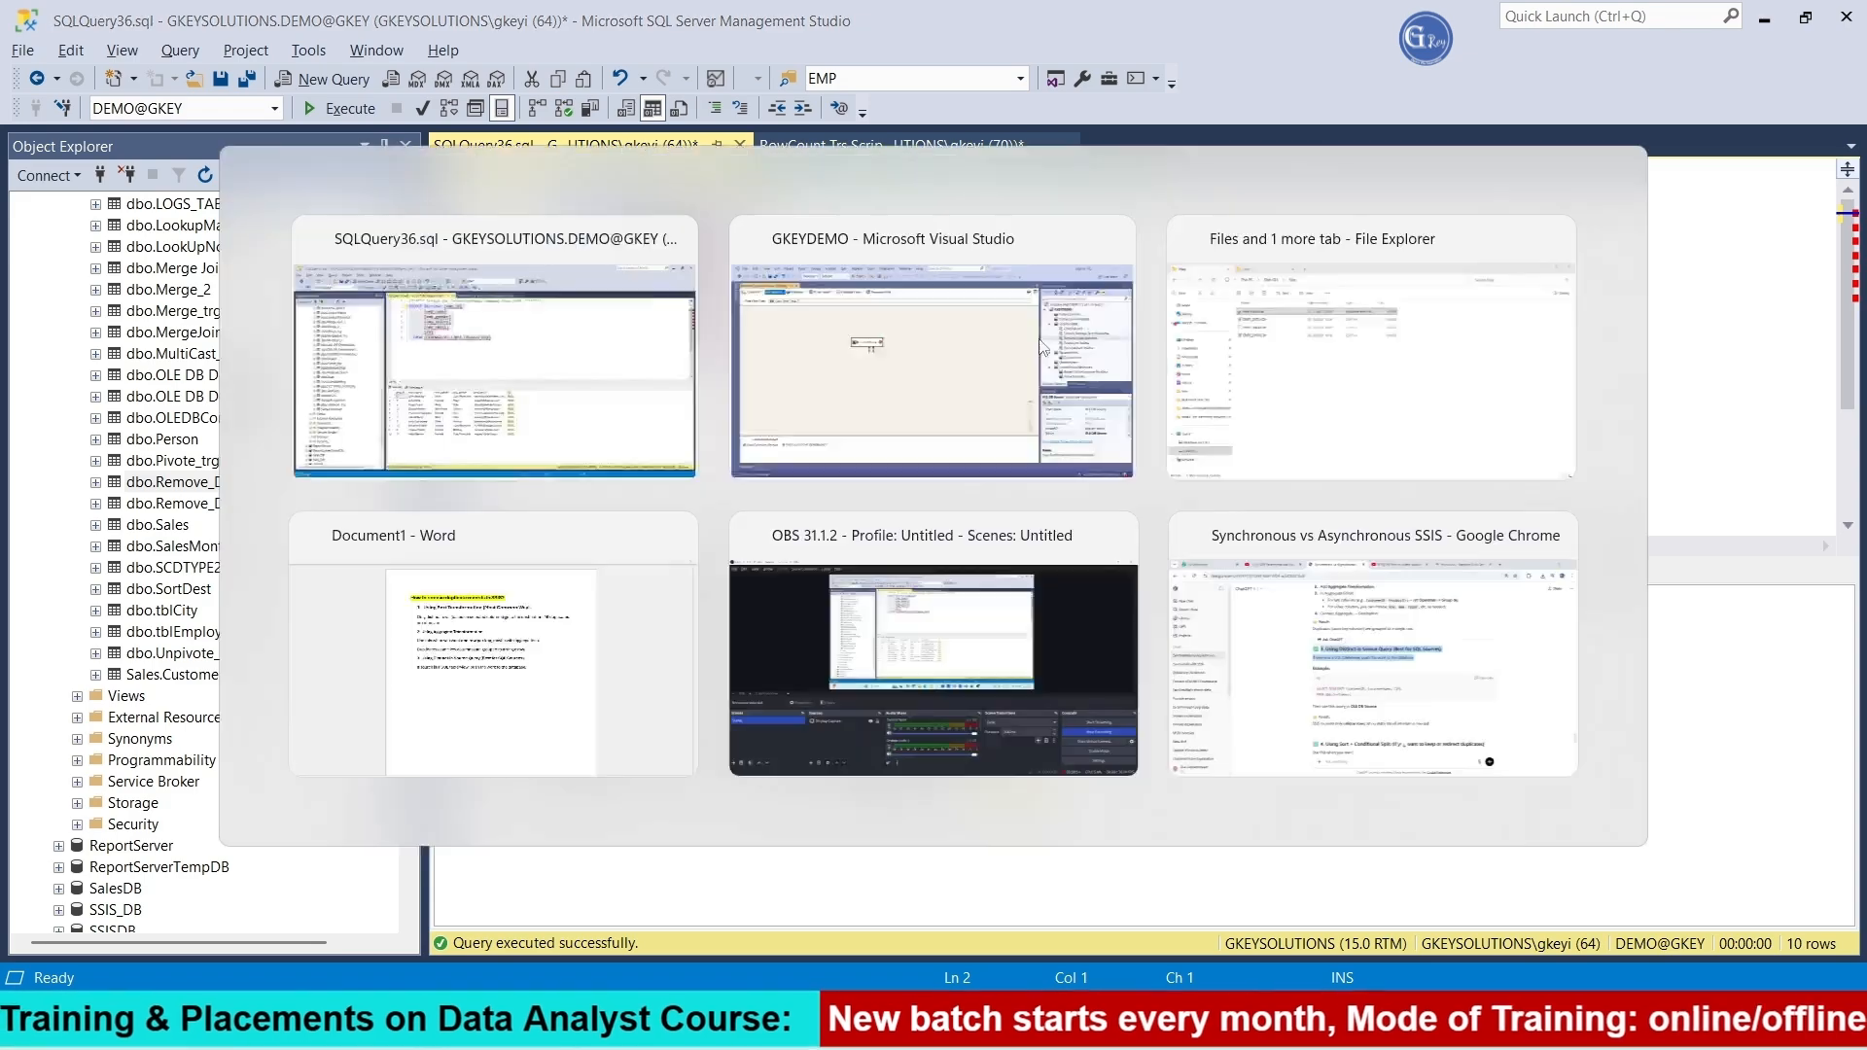
key("ctrl+v")
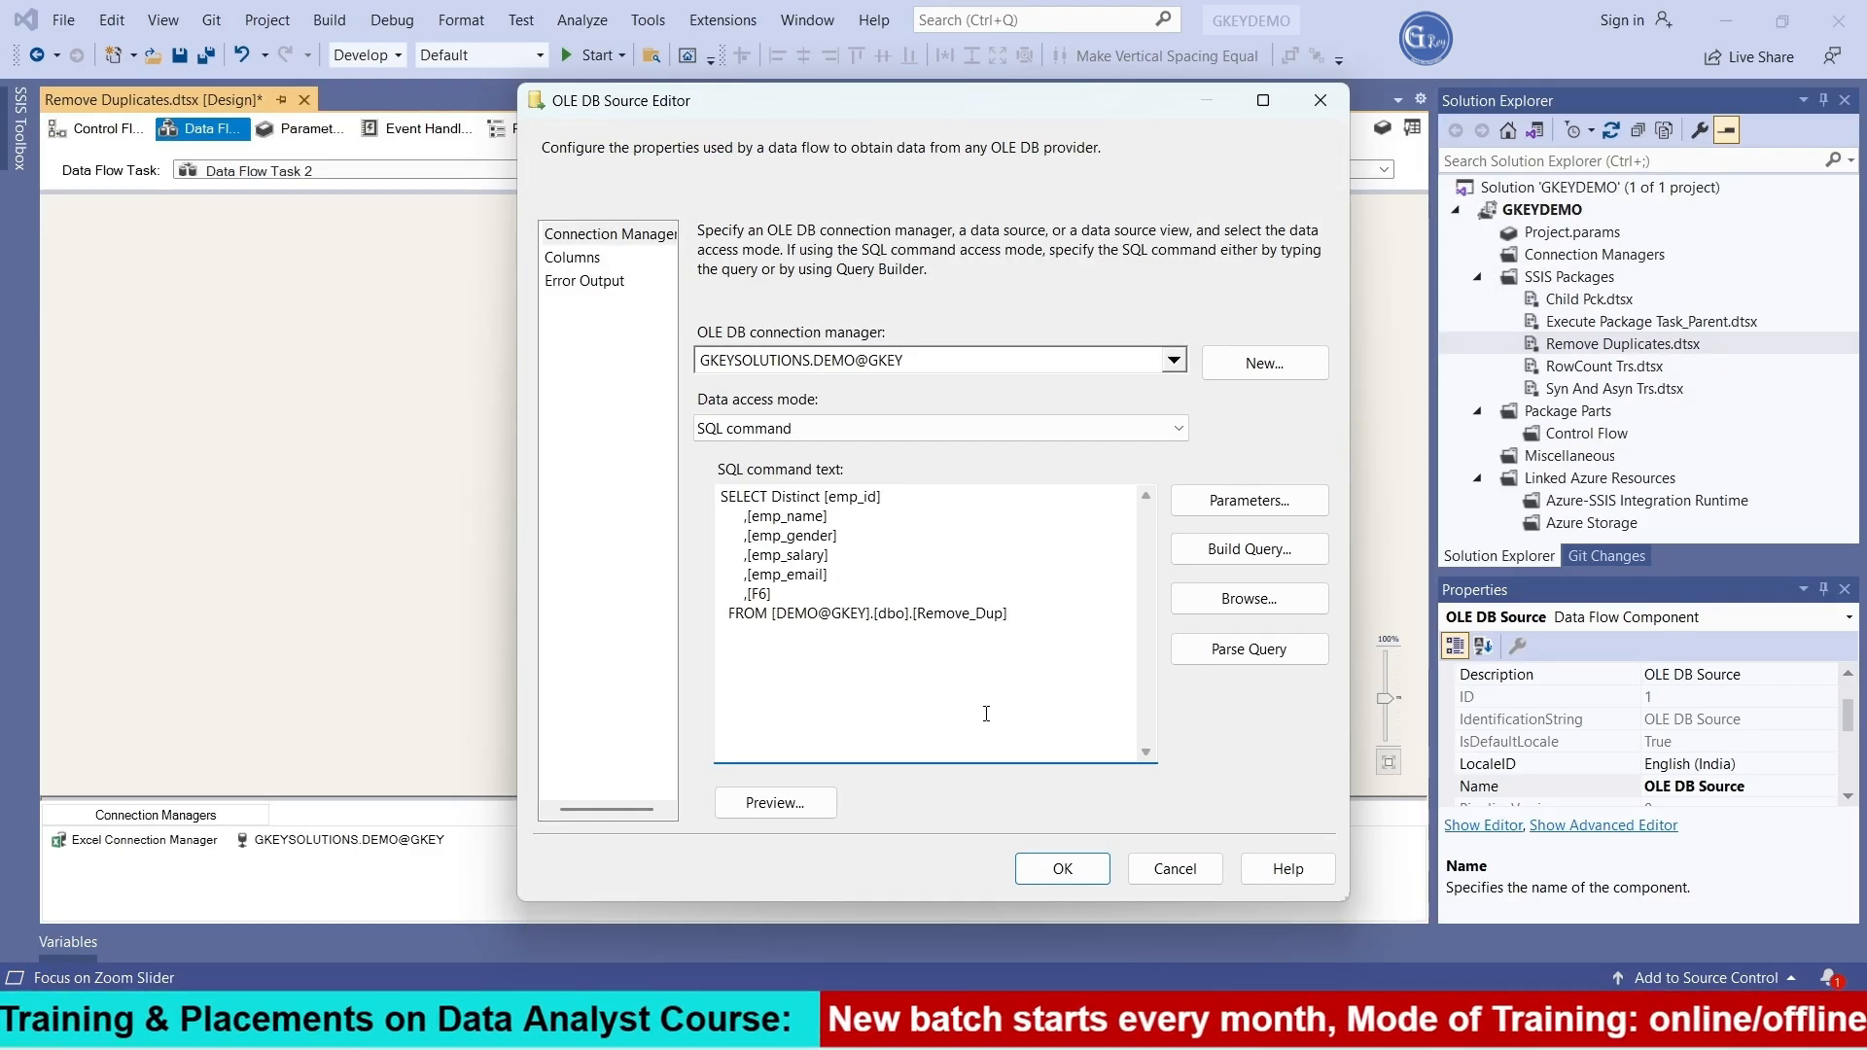
left_click(830, 804)
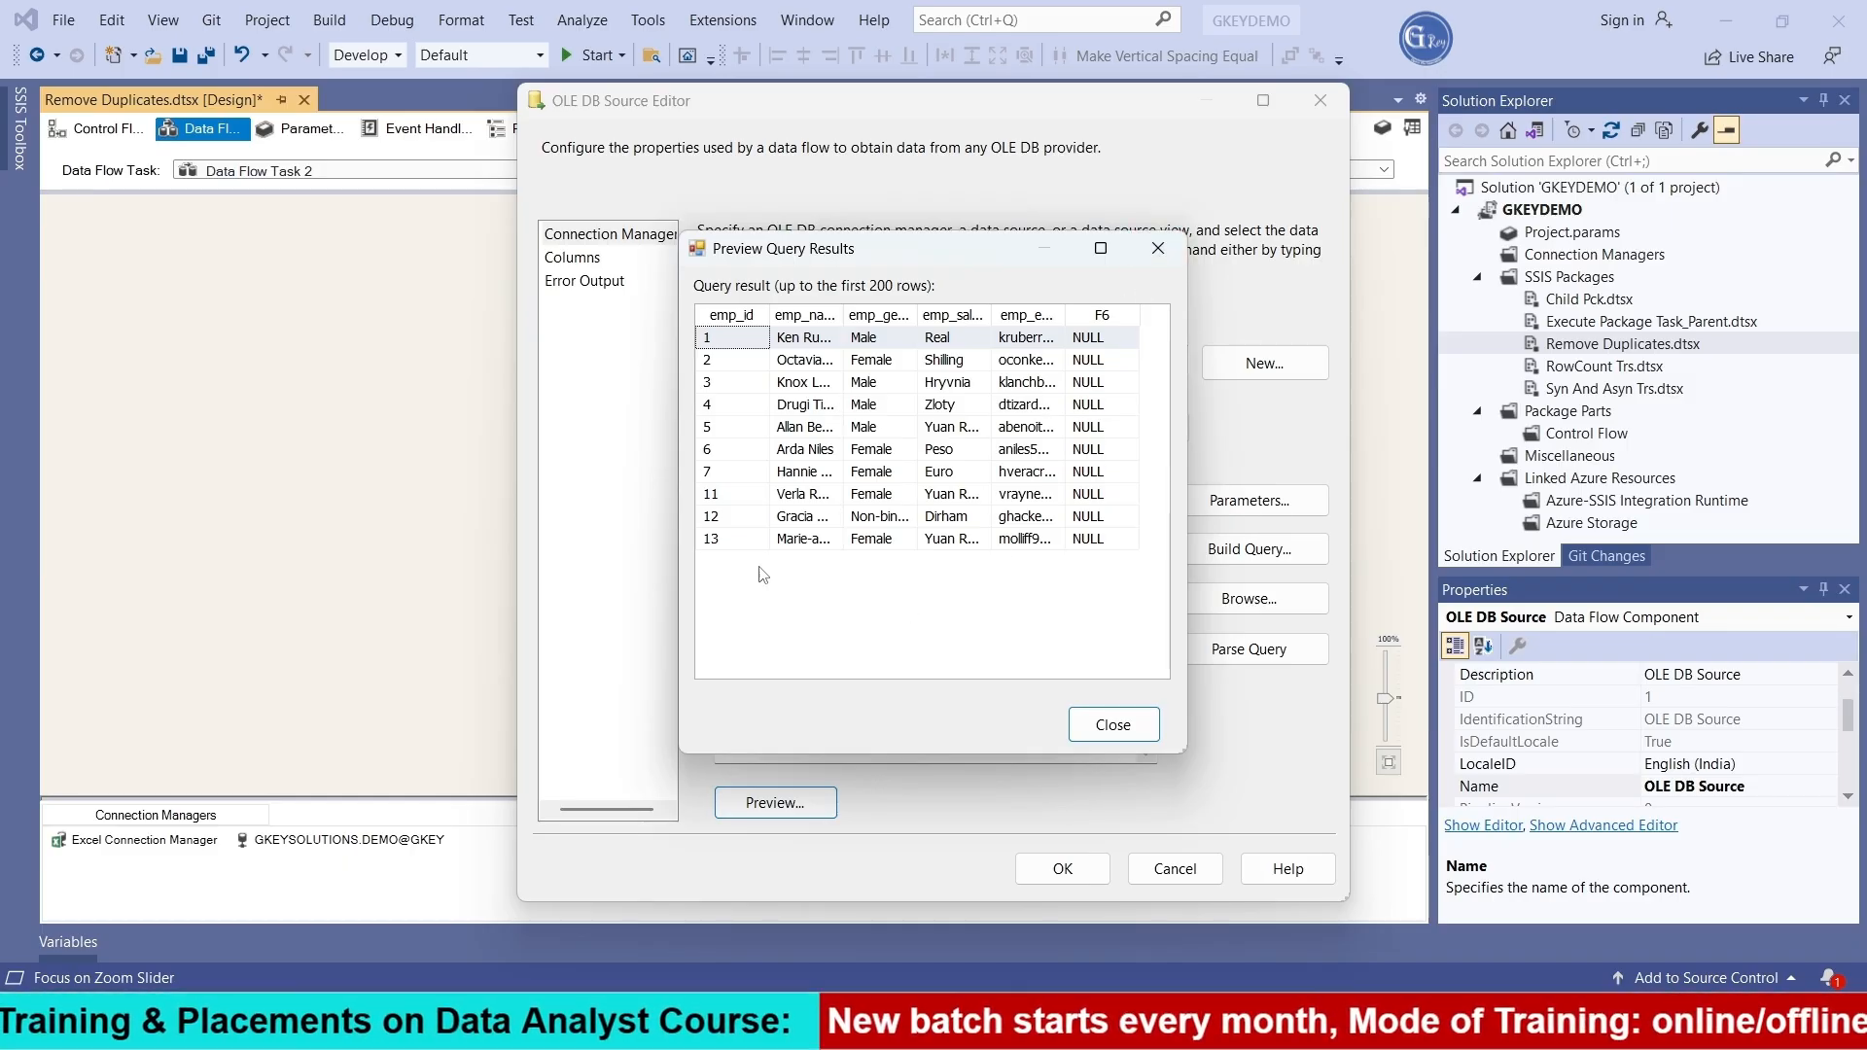
left_click(1158, 249)
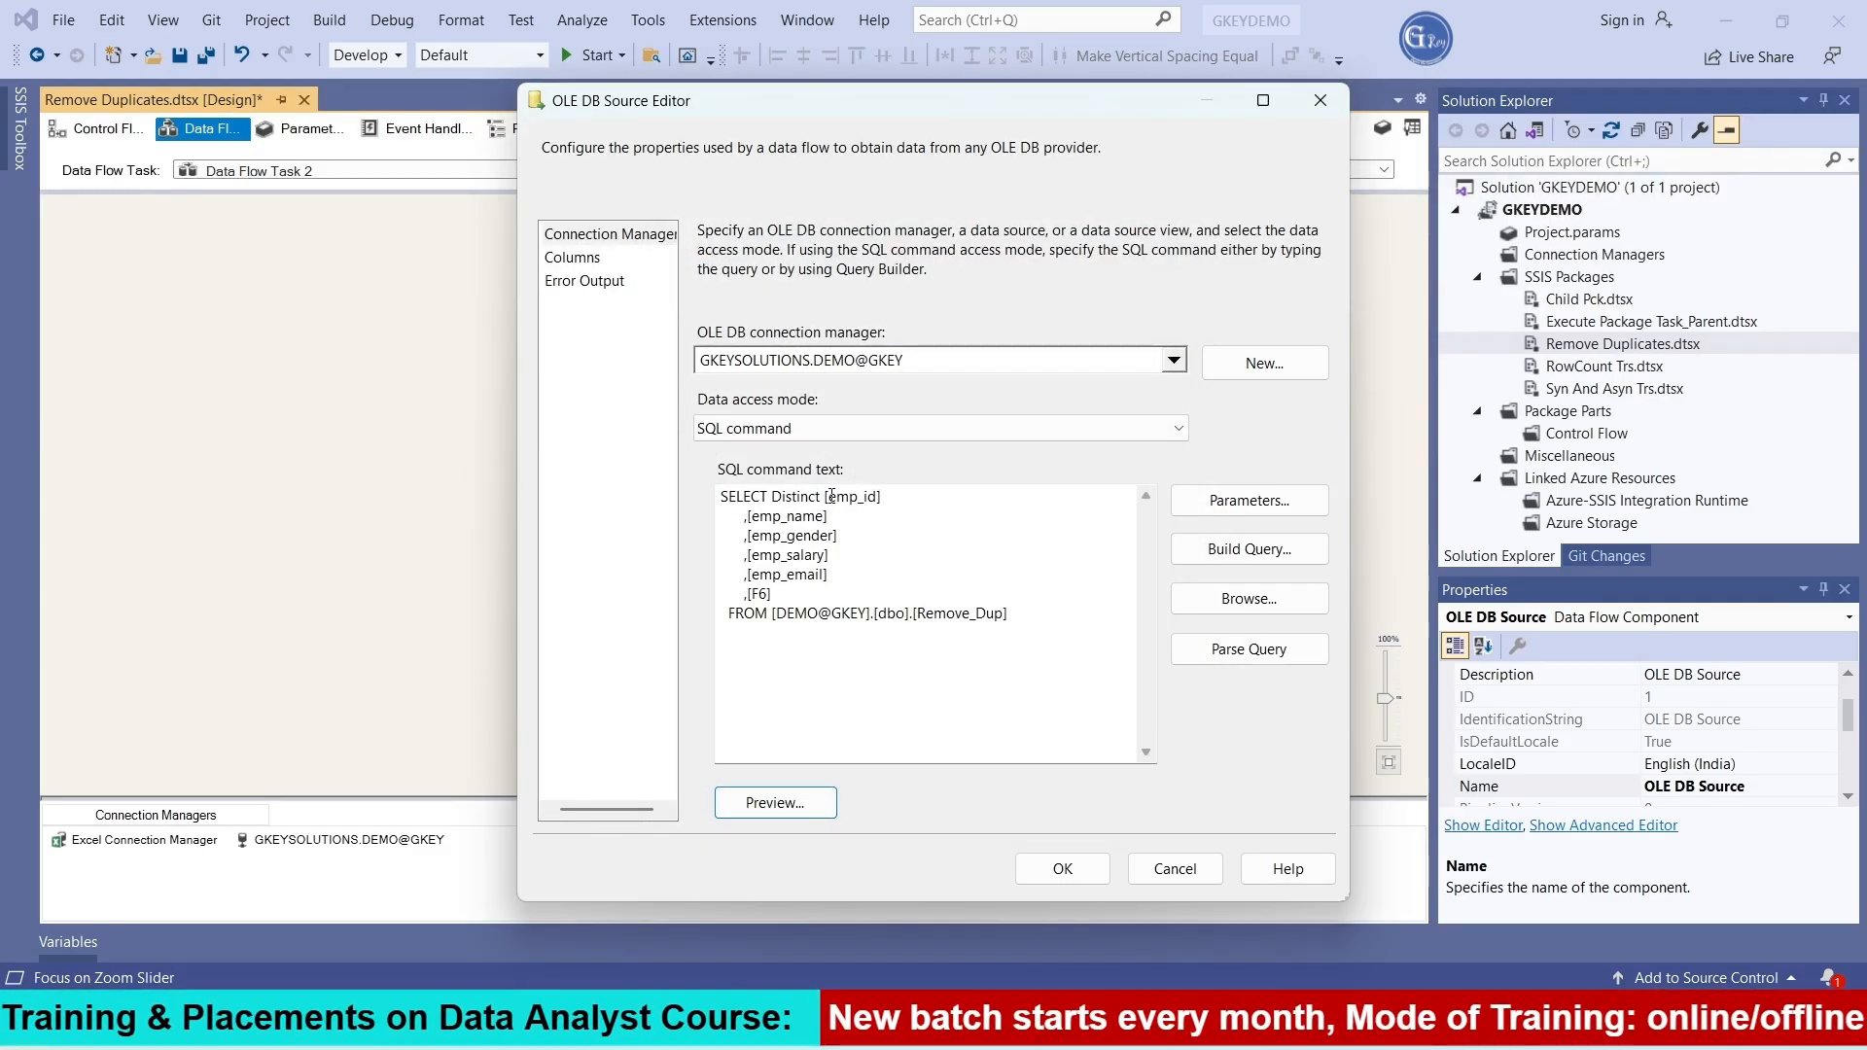
Remove [emp_id] and the comma before [emp_name] from the SQL command, and preview the query with the emp_name column widened
left_click_drag(824, 496, 887, 498)
key("BackSpace")
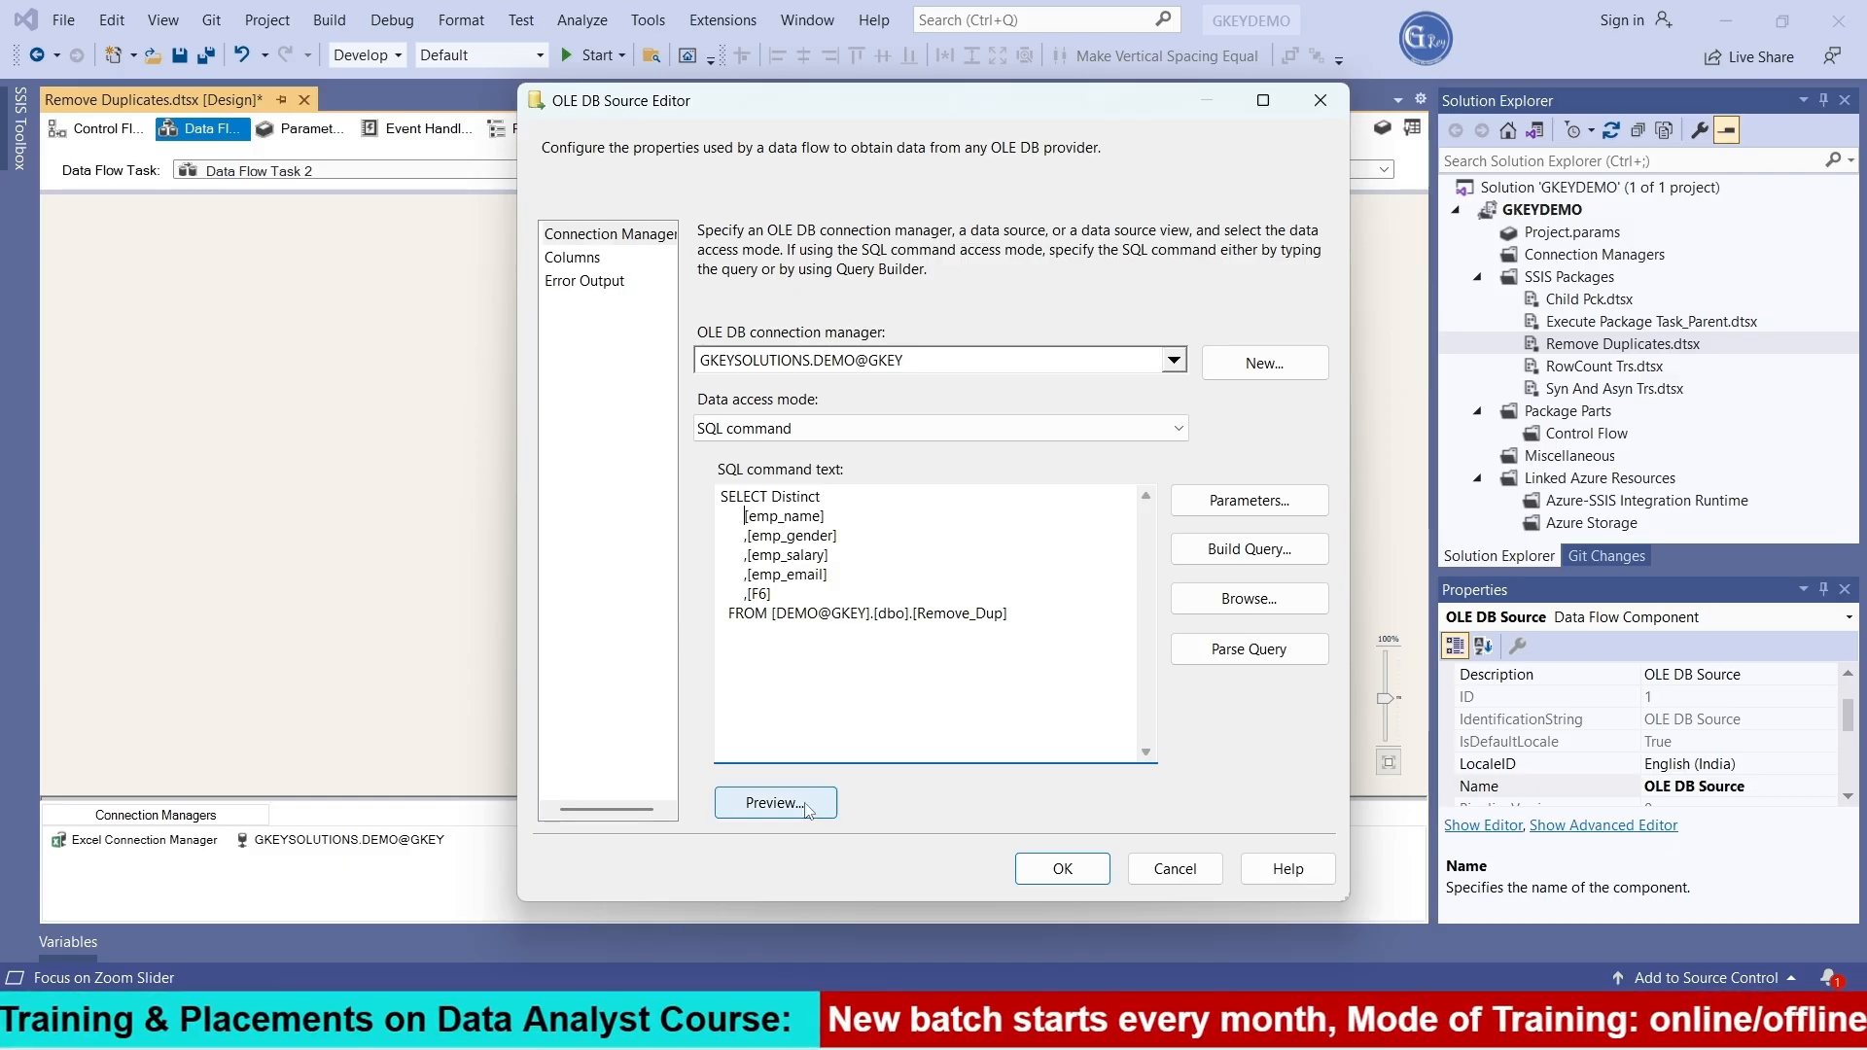
left_click(775, 803)
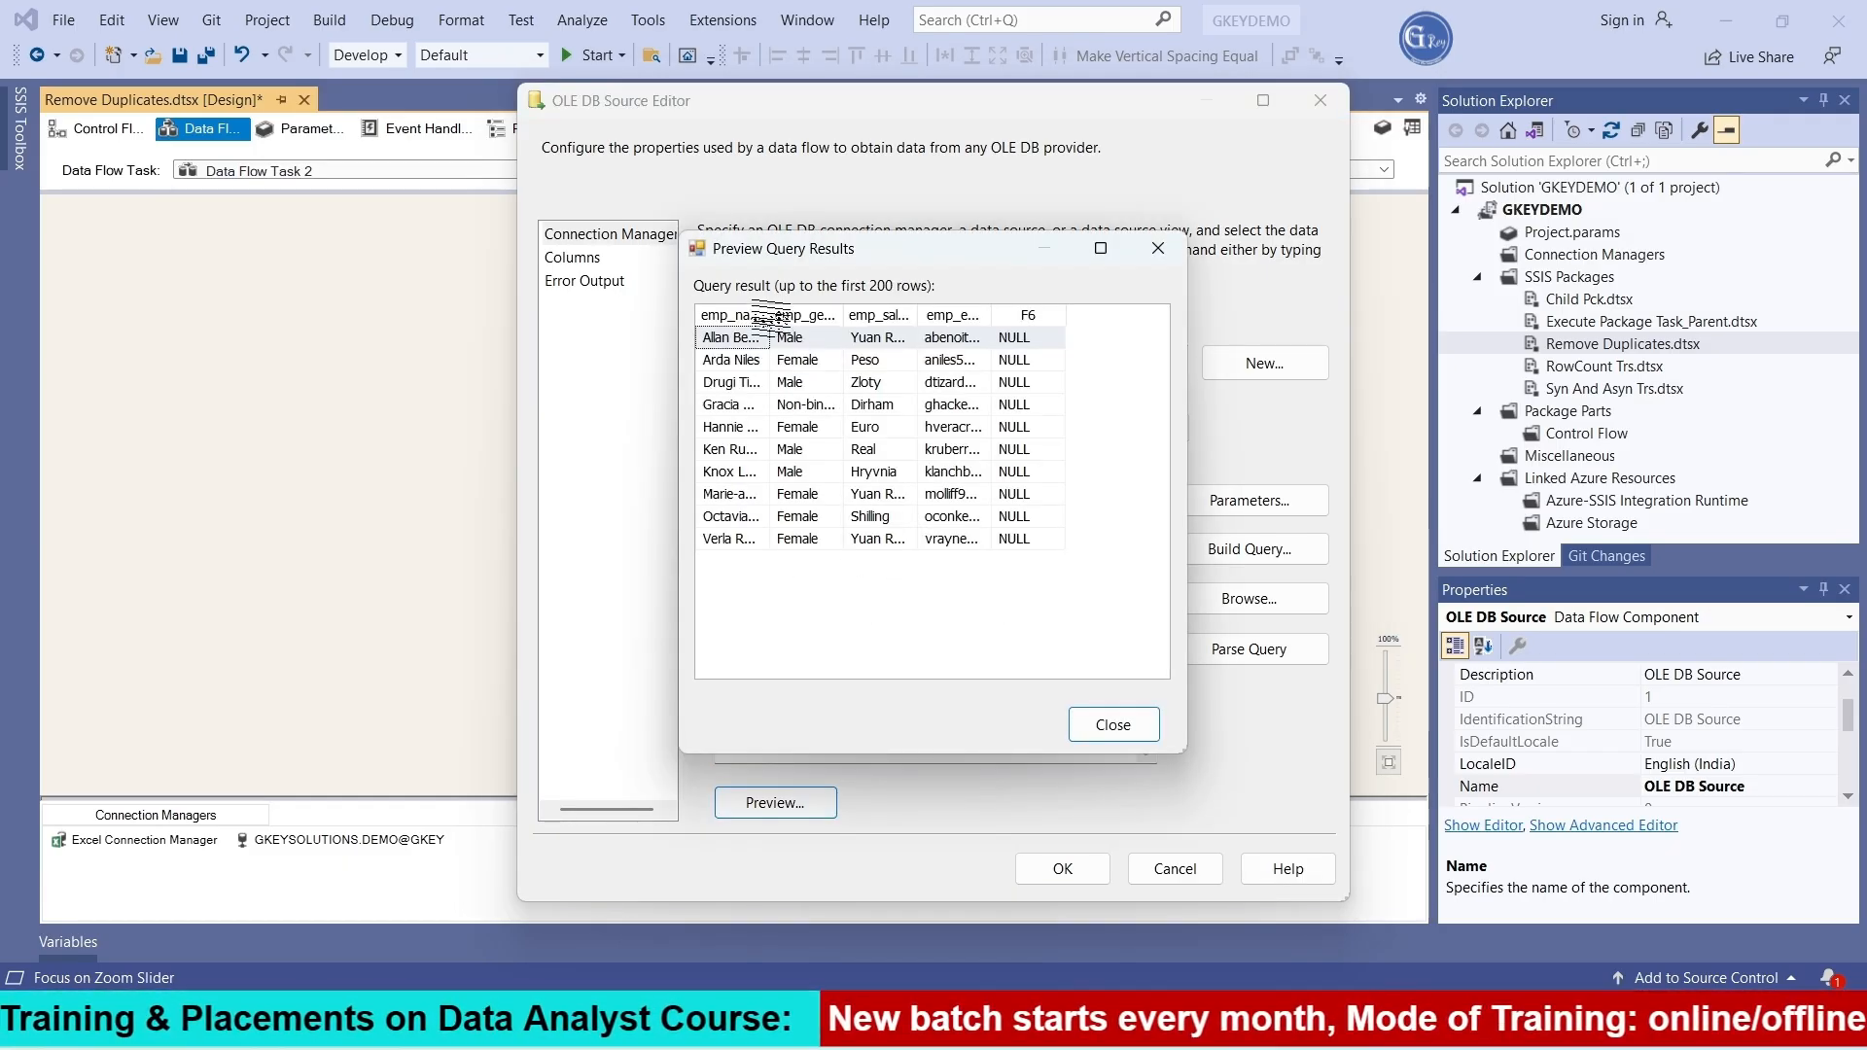
left_click_drag(770, 315, 886, 314)
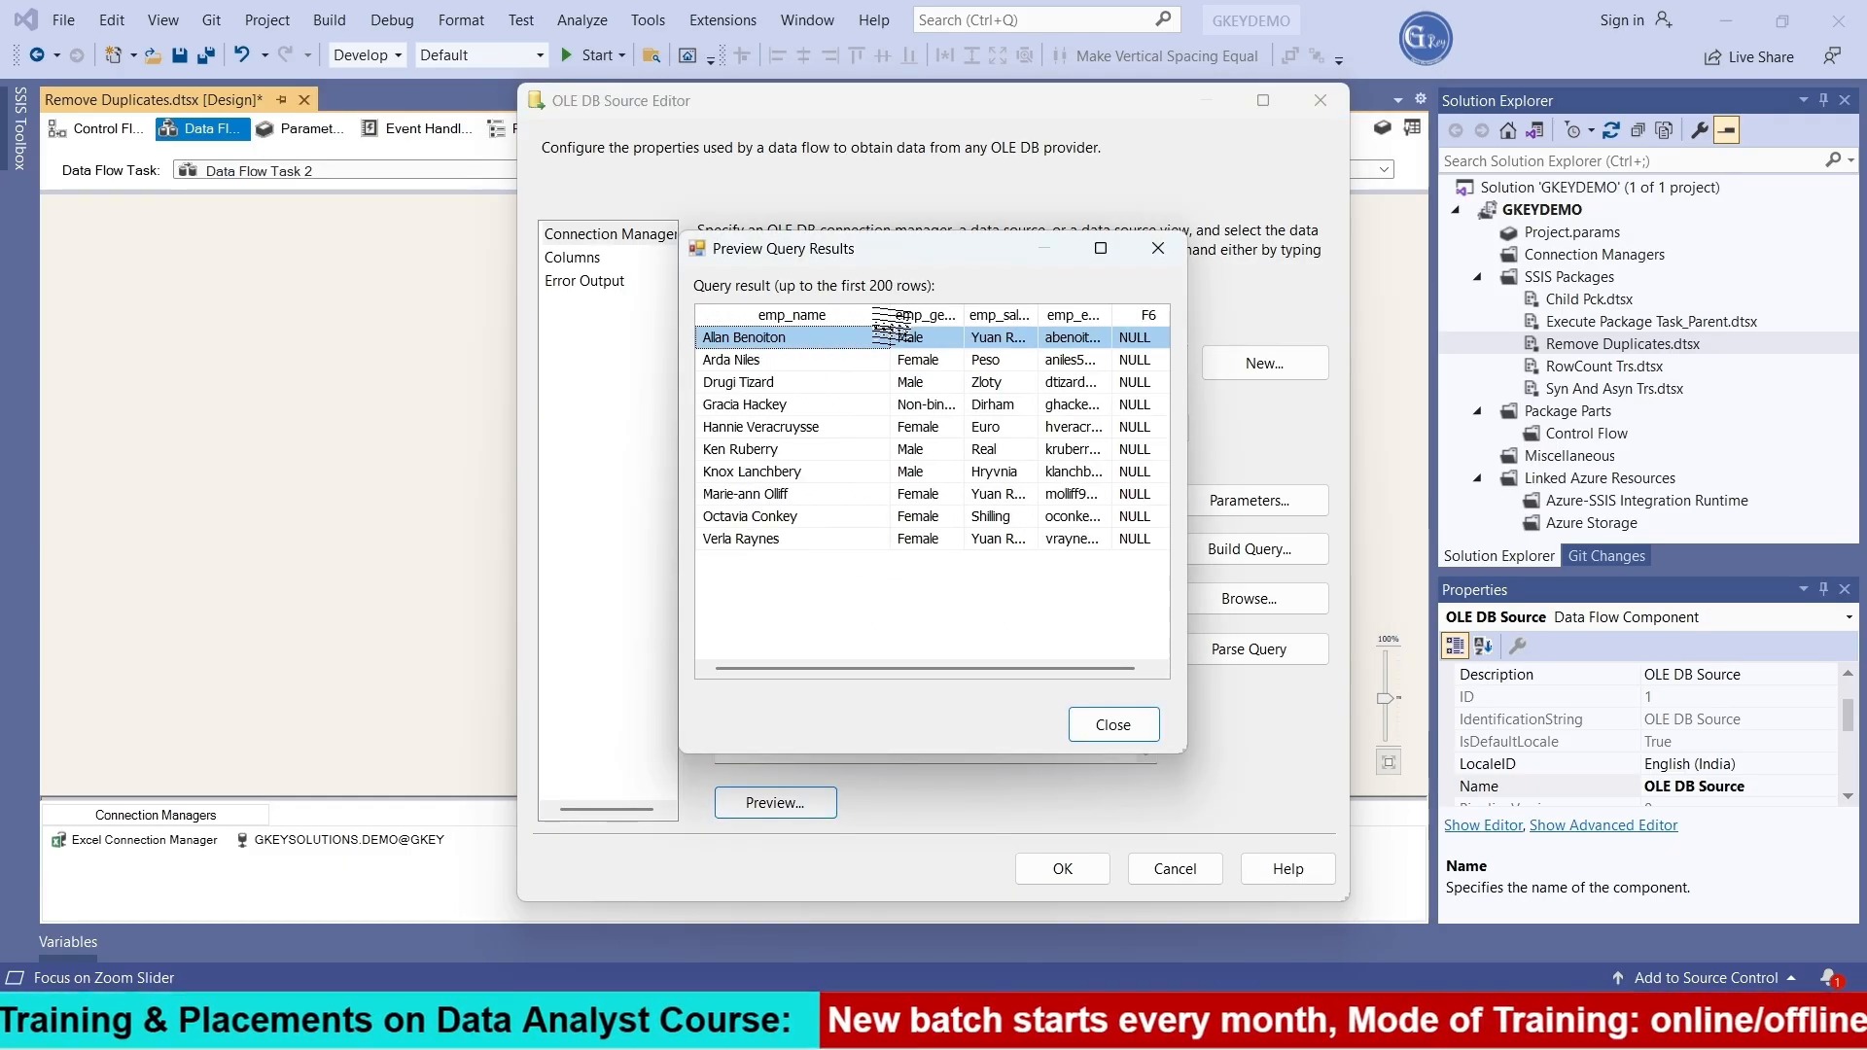
left_click(1114, 725)
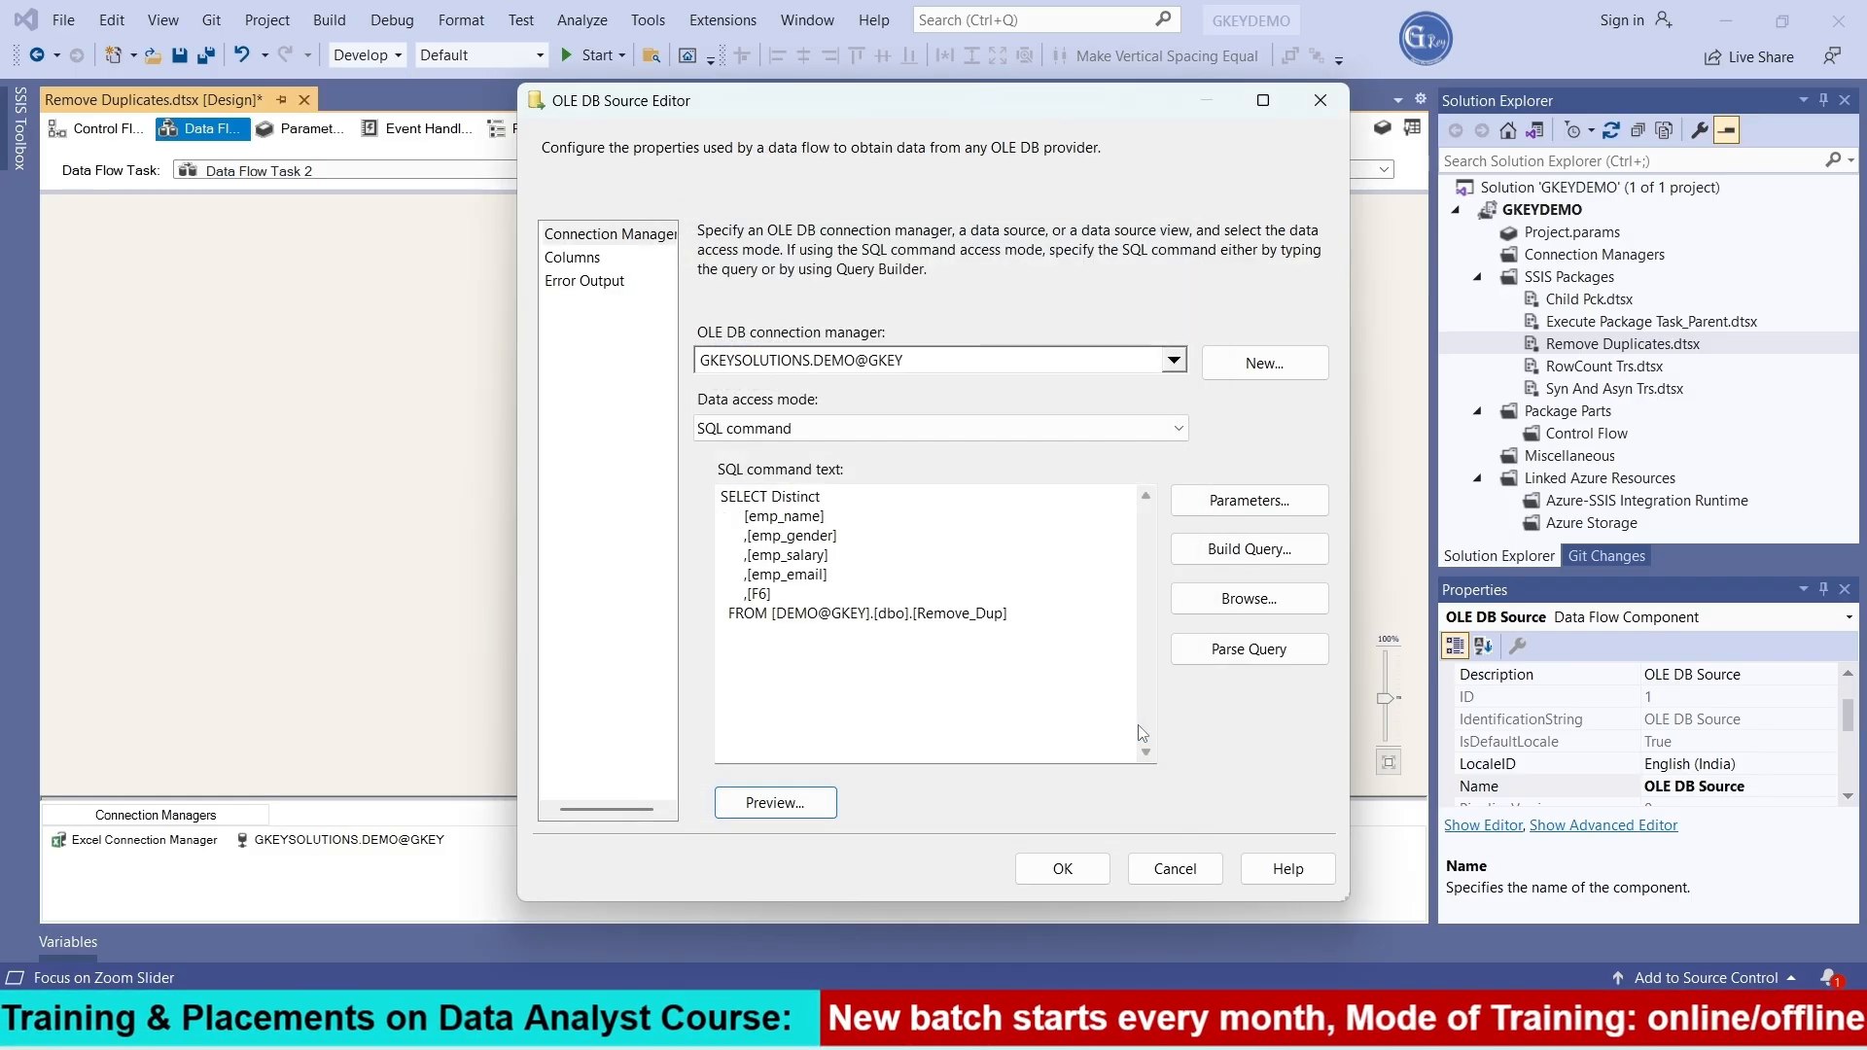
Accept the OLE DB Source settings and return to the control flow
left_click(1097, 879)
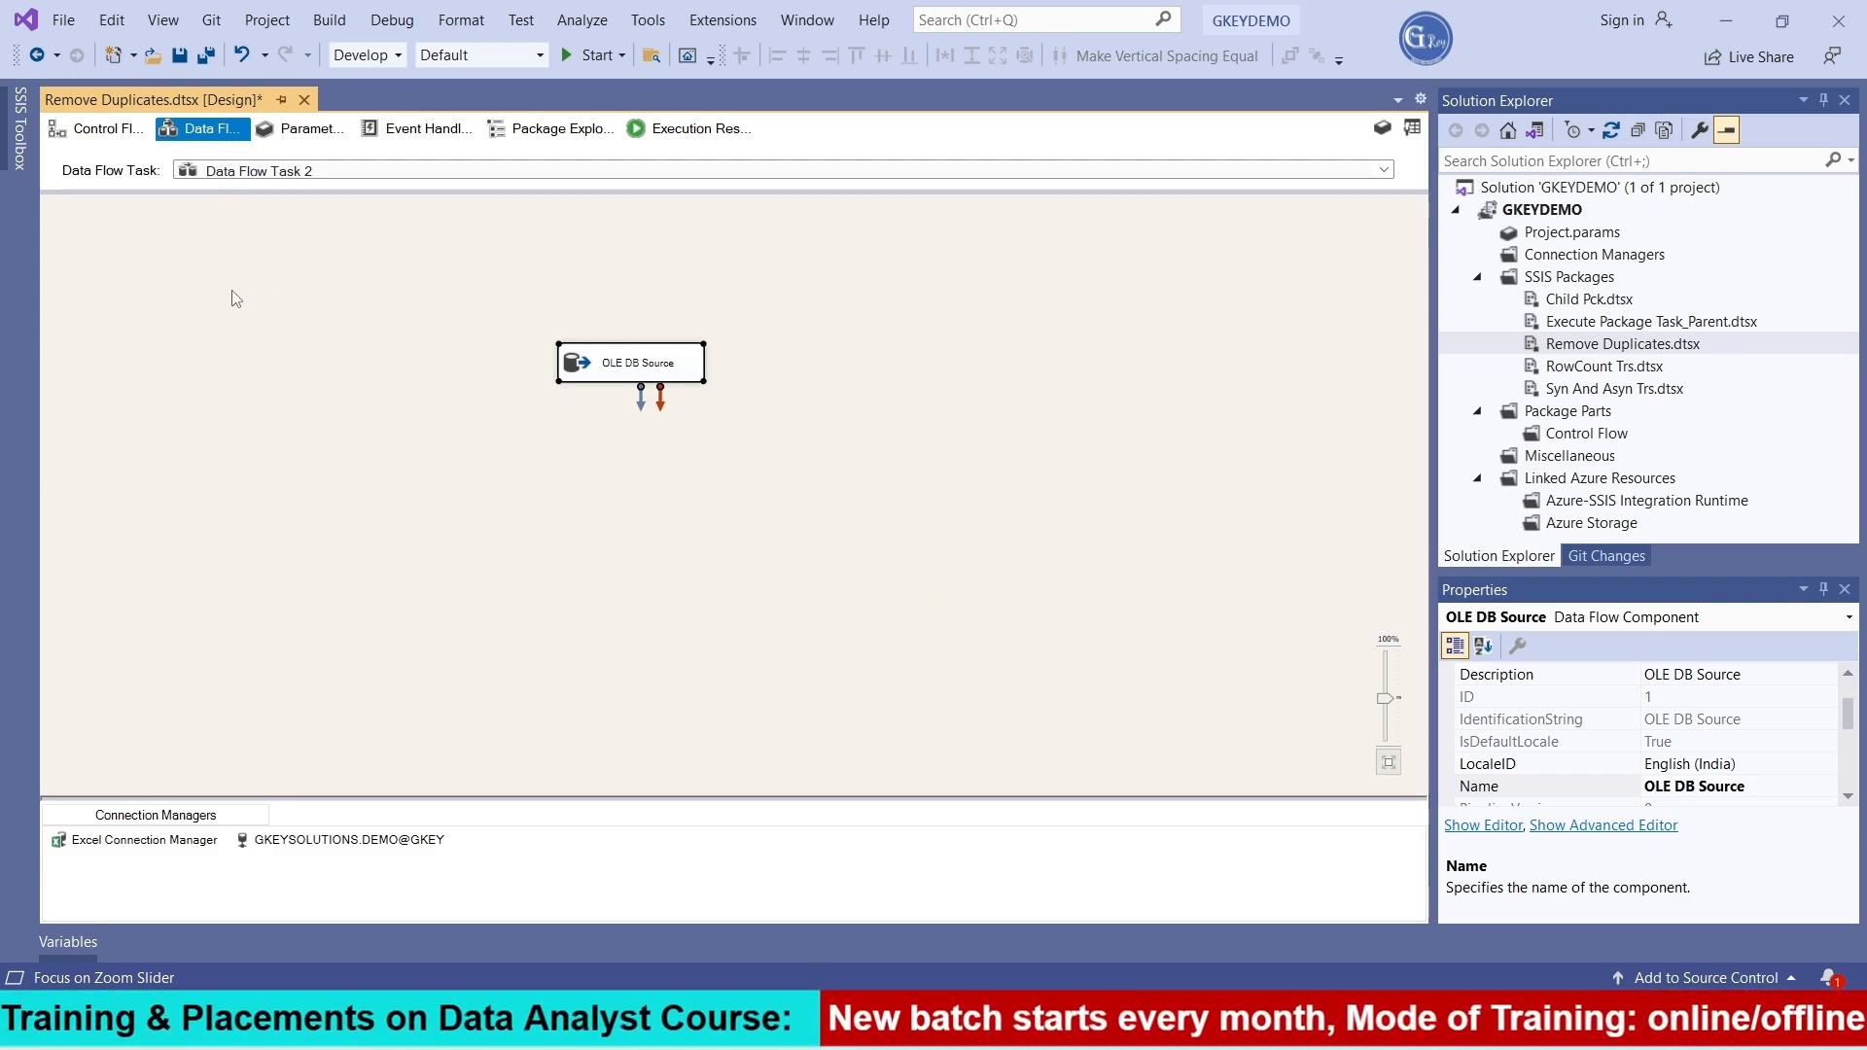
left_click(112, 135)
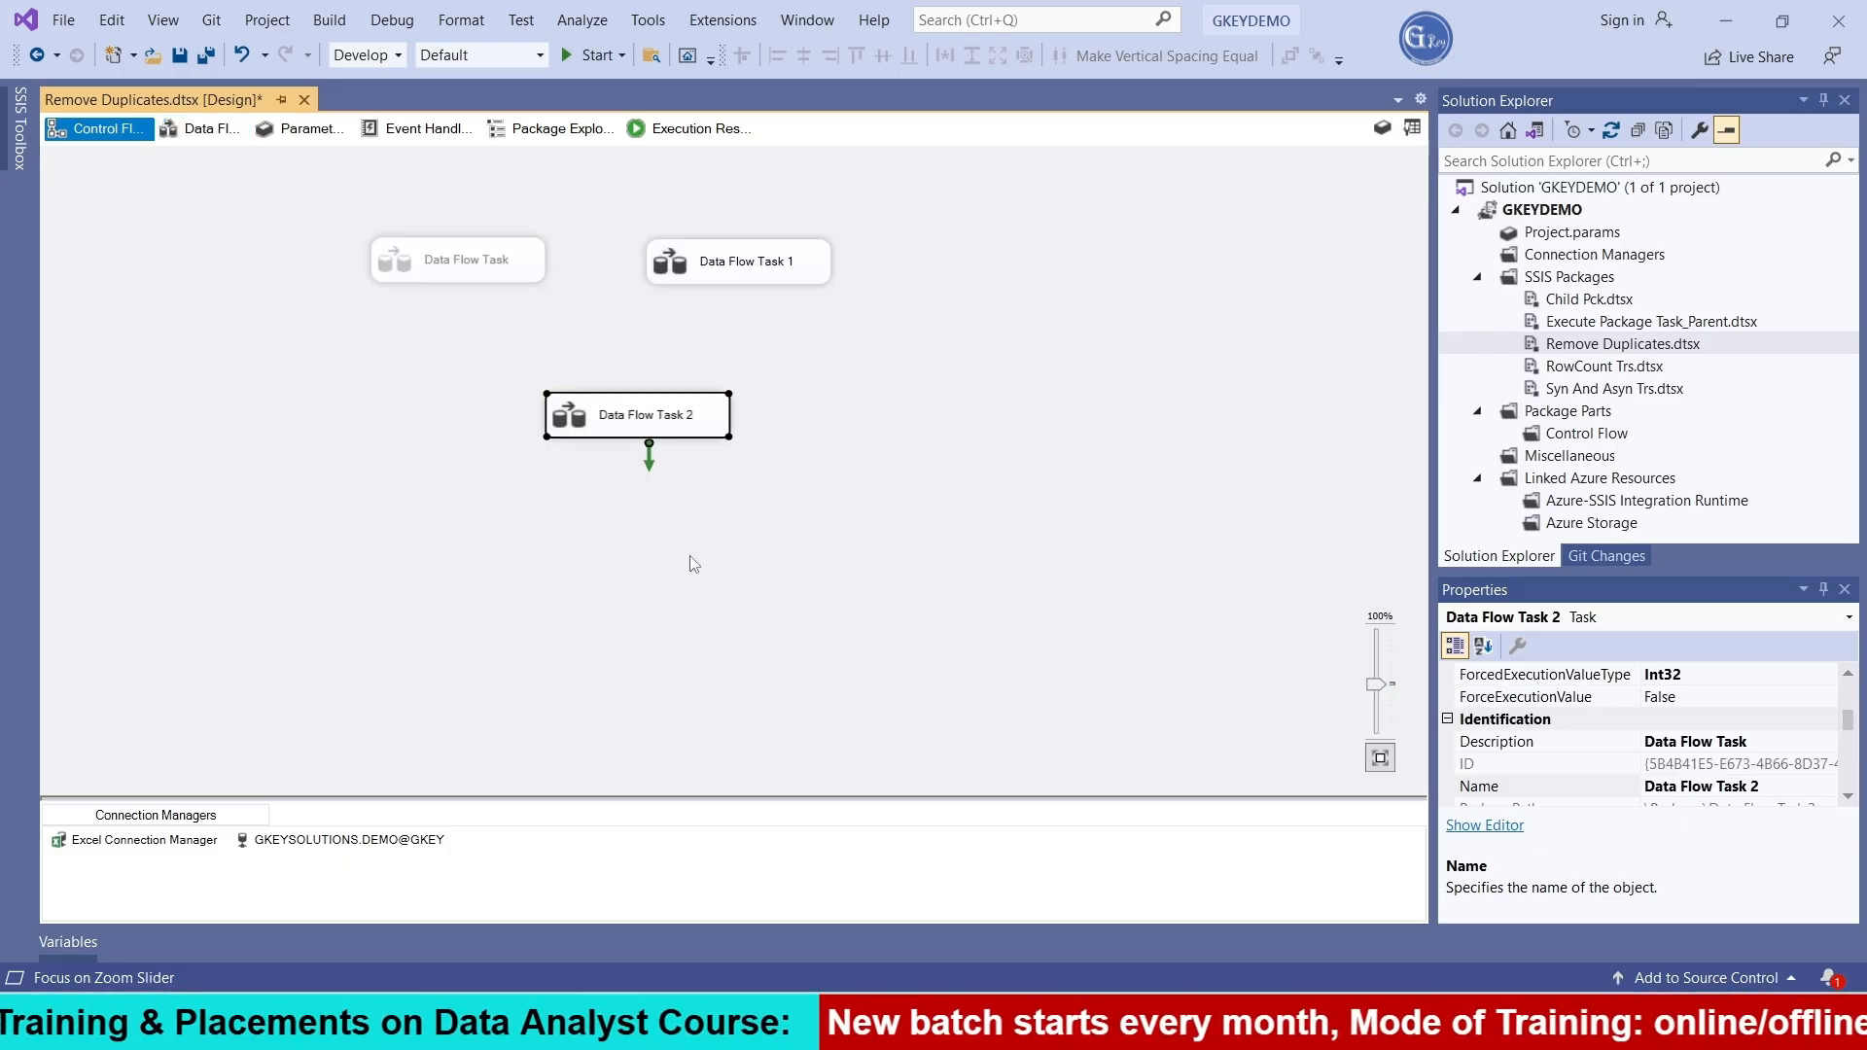